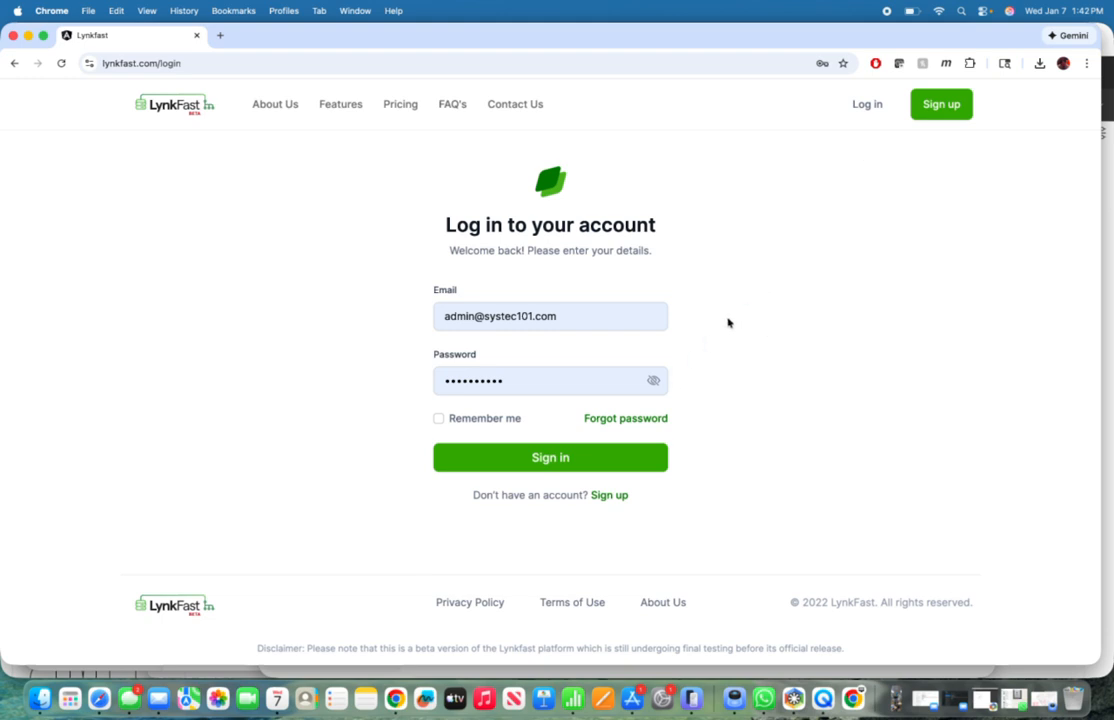
Step: Sign in with the prefilled account credentials and start a new project from the dashboard
{"action": "left_click", "coordinate": [569, 467]}
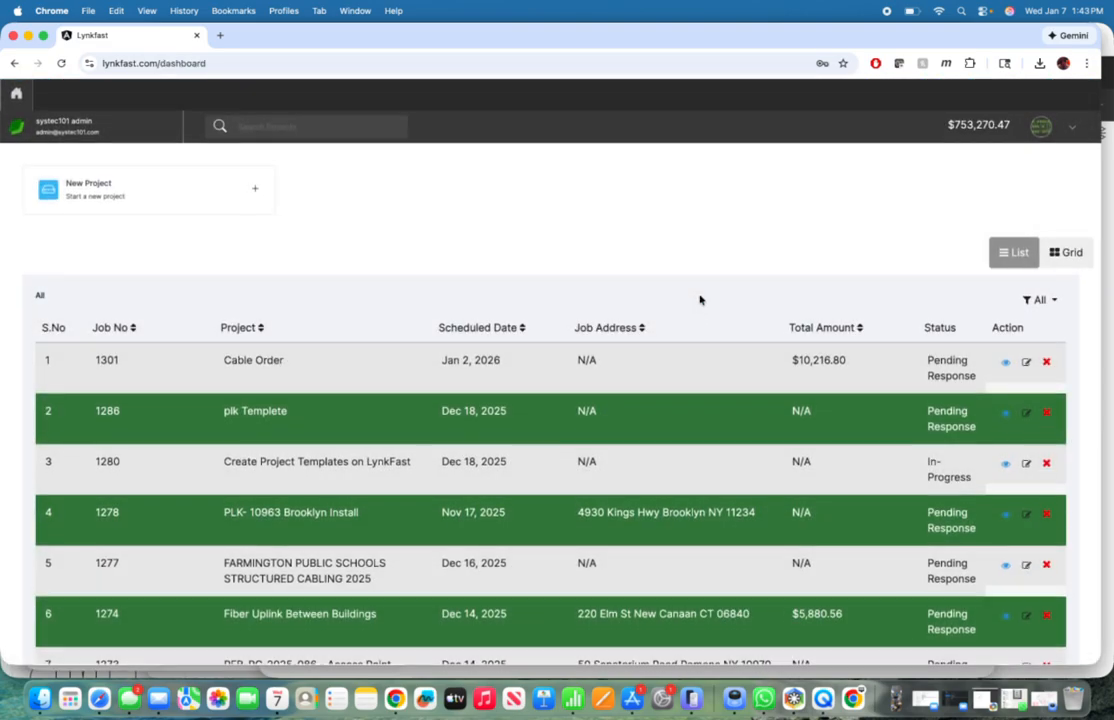
{"action": "scroll", "coordinate": [701, 300], "scroll_direction": "down", "scroll_amount": 8}
{"action": "scroll", "coordinate": [701, 300], "scroll_direction": "up", "scroll_amount": 8}
{"action": "scroll", "coordinate": [701, 300], "scroll_direction": "down", "scroll_amount": 2}
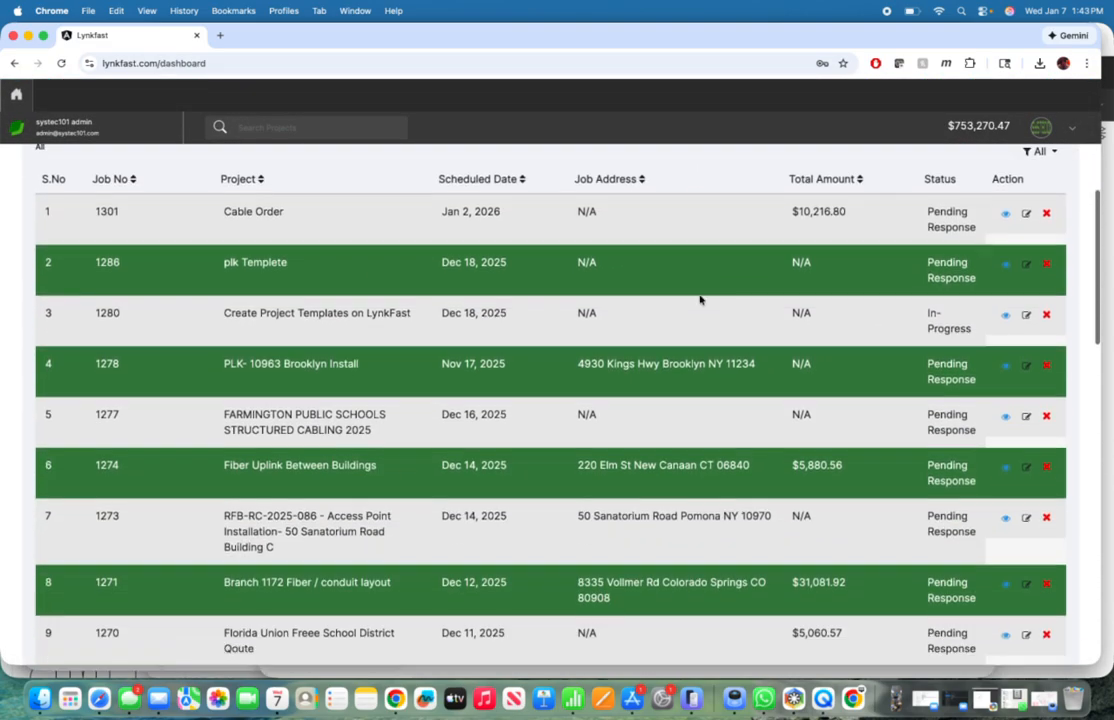
{"action": "scroll", "coordinate": [700, 299], "scroll_direction": "up", "scroll_amount": 3}
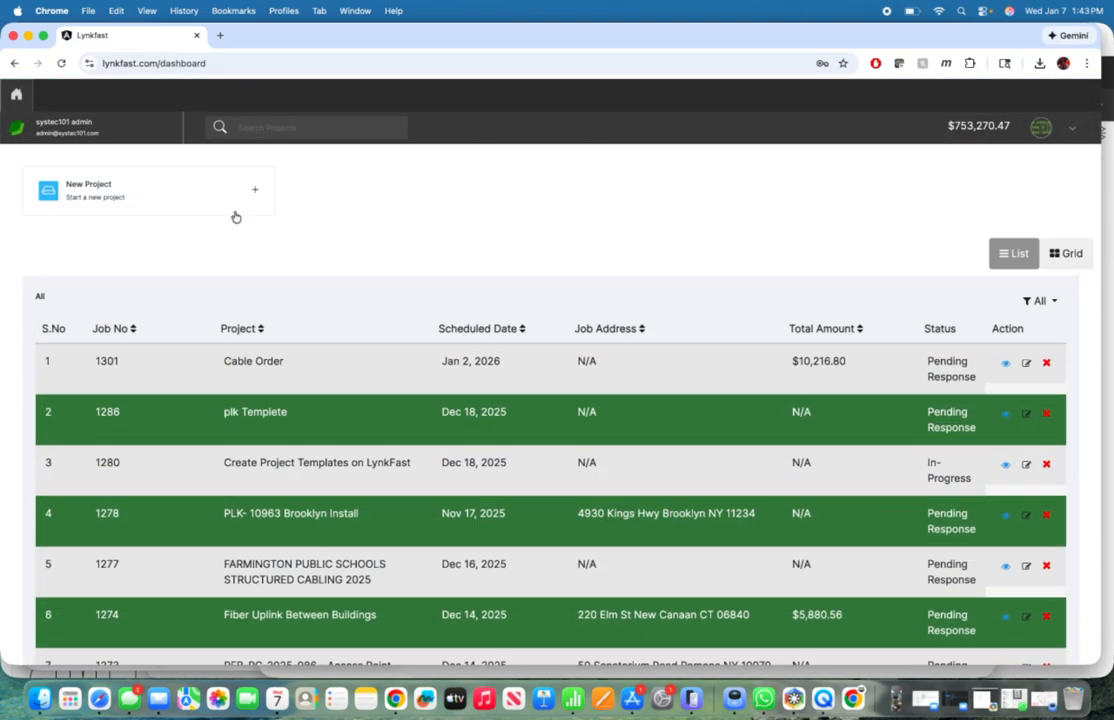
{"action": "left_click", "coordinate": [137, 196]}
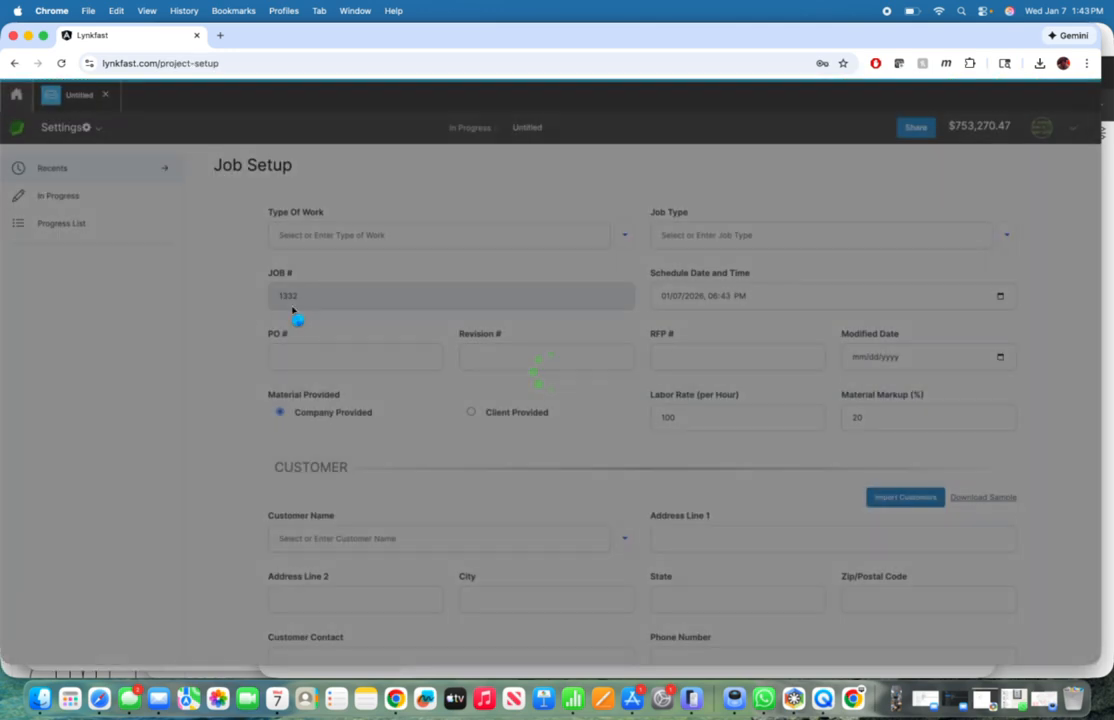
Step: Find the customer with the search term "comp" and set Compugen Systems Inc as the project's customer
{"action": "scroll", "coordinate": [239, 316], "scroll_direction": "down", "scroll_amount": 2}
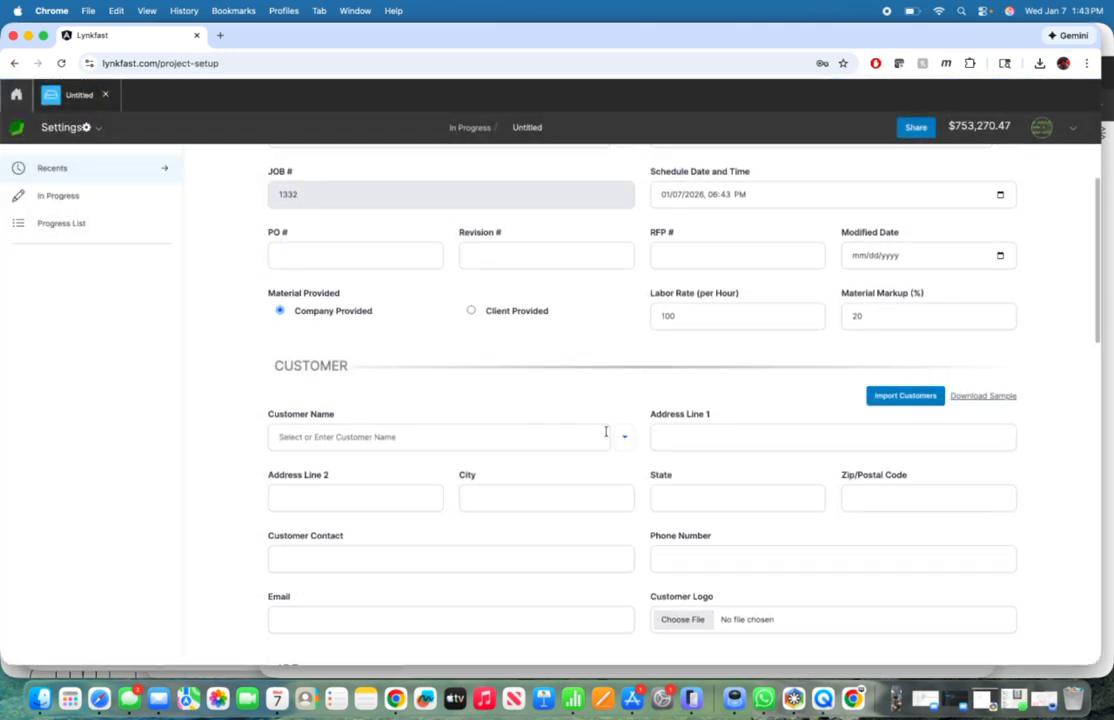
{"action": "left_click", "coordinate": [621, 442]}
{"action": "left_click", "coordinate": [516, 474]}
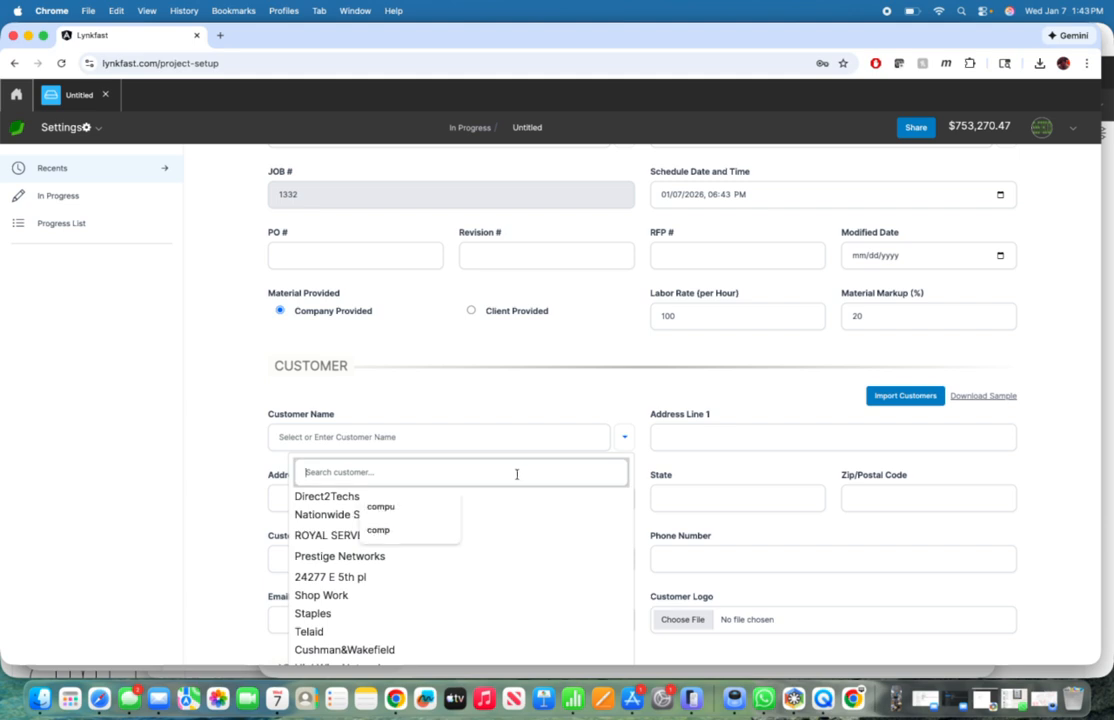
{"action": "type", "text": "comp"}
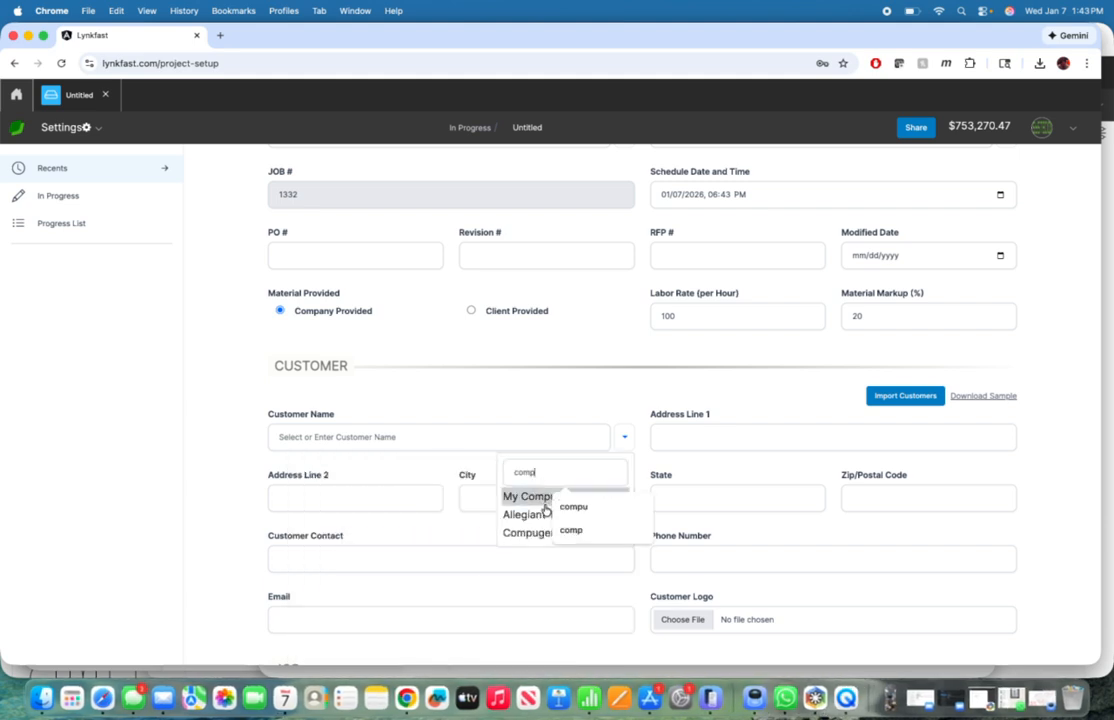
{"action": "left_click", "coordinate": [518, 536]}
{"action": "left_click", "coordinate": [518, 536]}
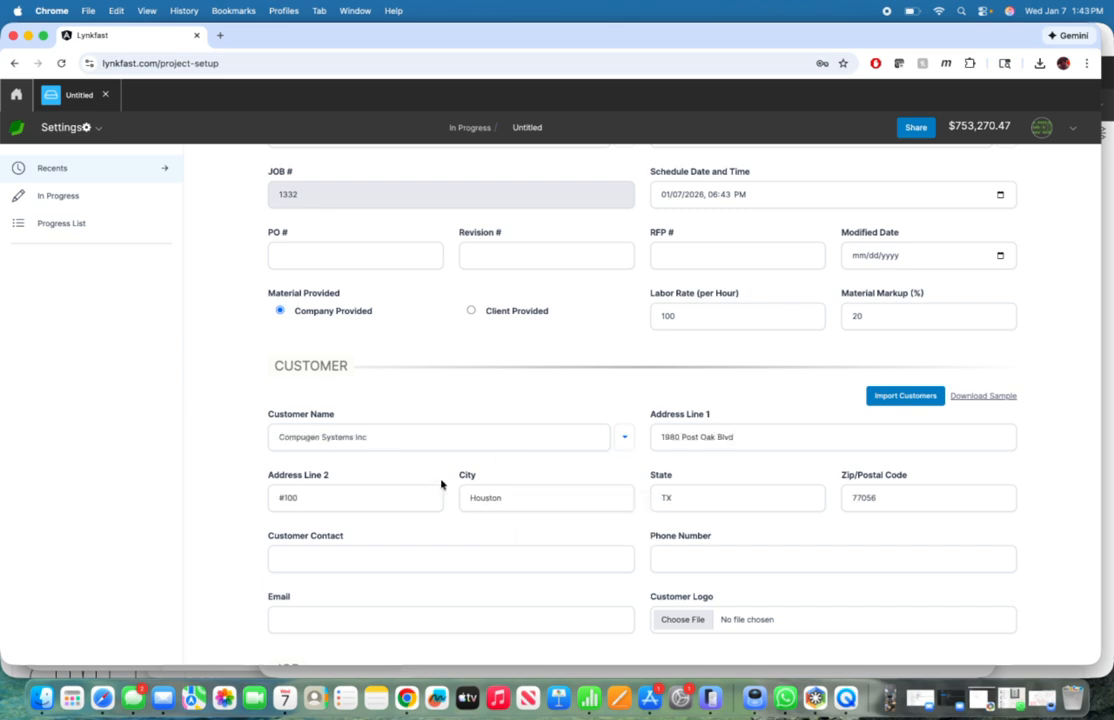
Step: Set the Site ID in the Job section to M0169
{"action": "scroll", "coordinate": [463, 502], "scroll_direction": "down", "scroll_amount": 5}
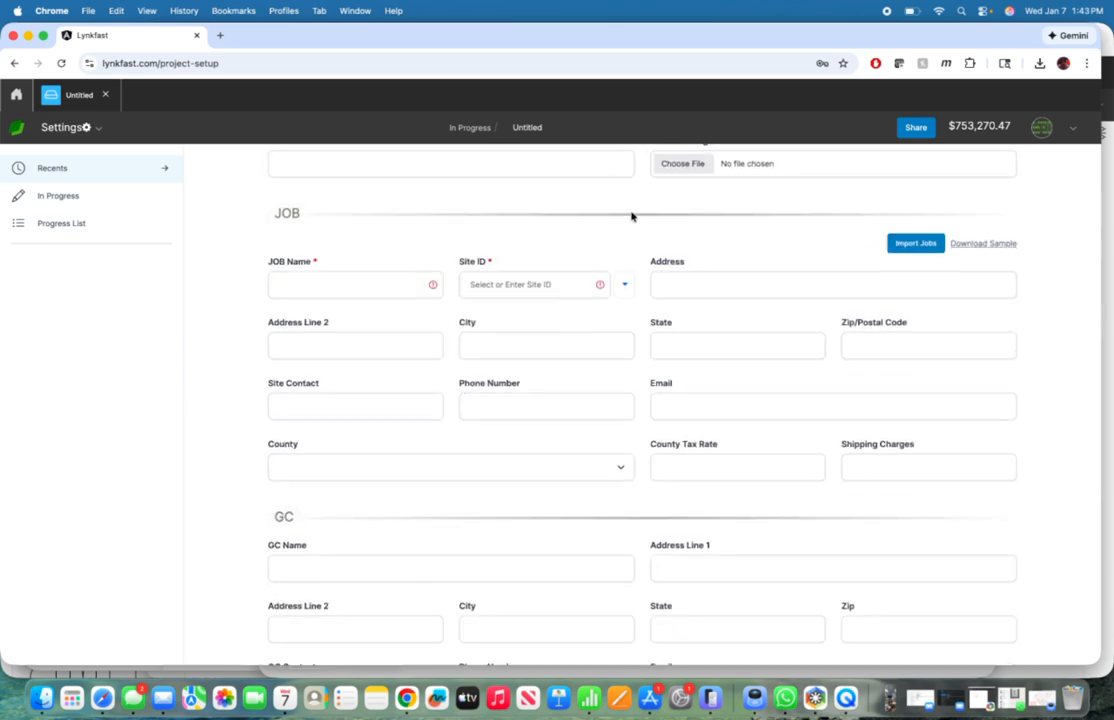
{"action": "left_click", "coordinate": [624, 284]}
{"action": "left_click", "coordinate": [576, 317]}
{"action": "left_click", "coordinate": [624, 285]}
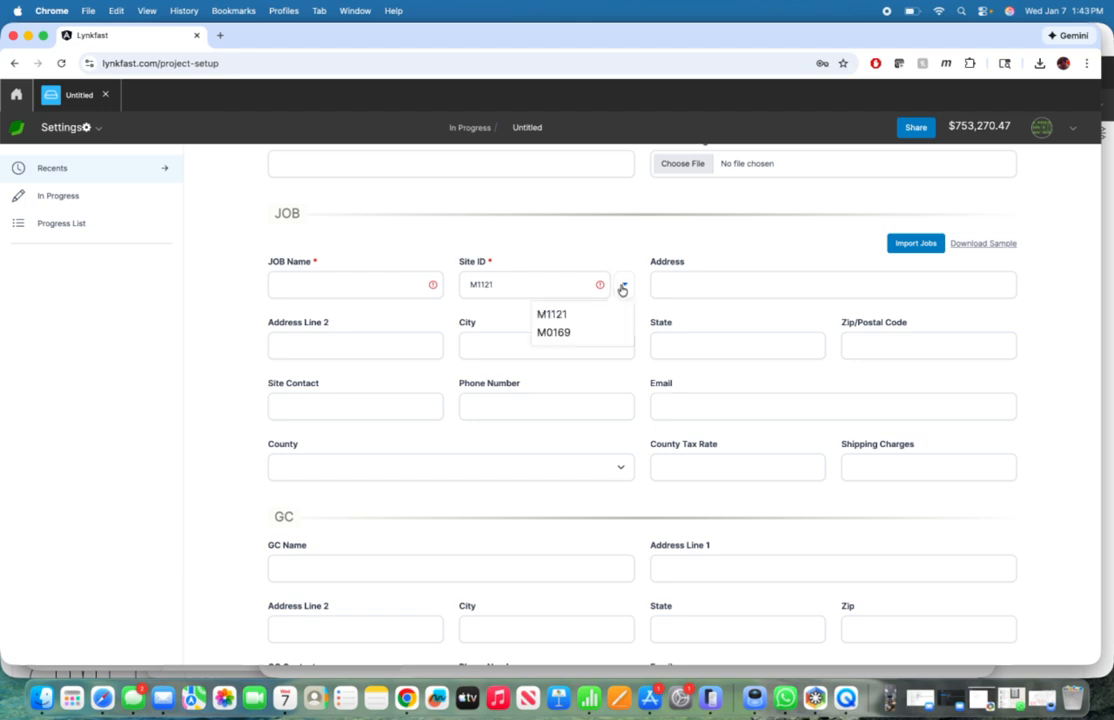
{"action": "left_click", "coordinate": [560, 332]}
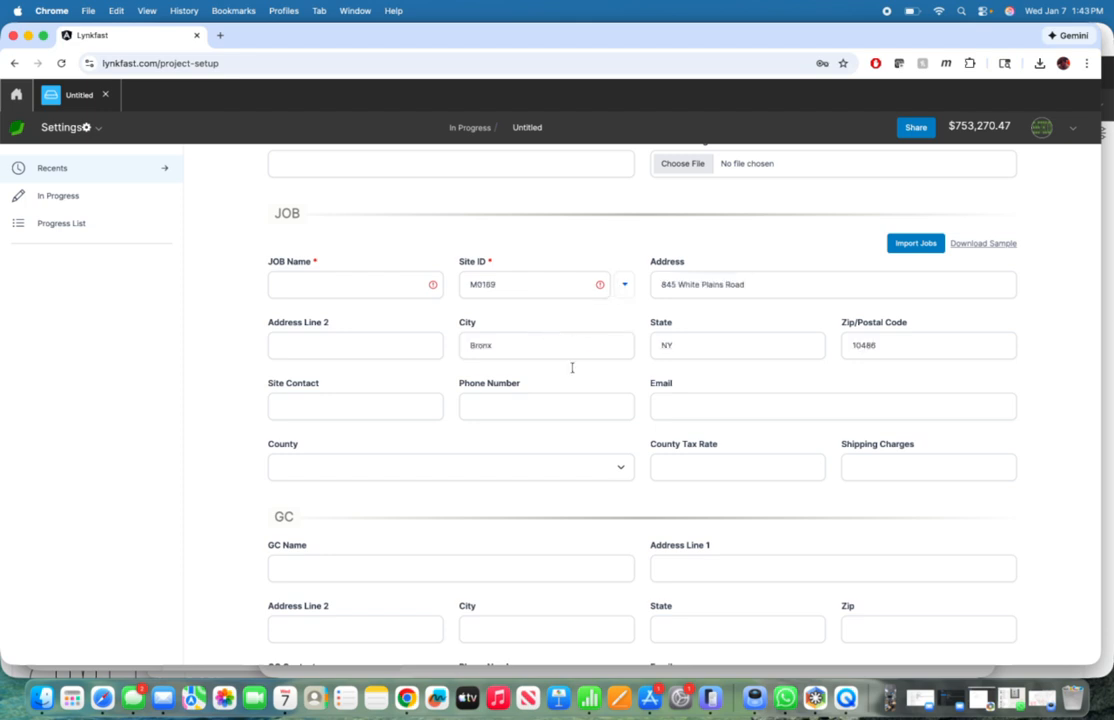
Step: Name the job "M121 Demo-" and submit the job setup
{"action": "left_click", "coordinate": [351, 291]}
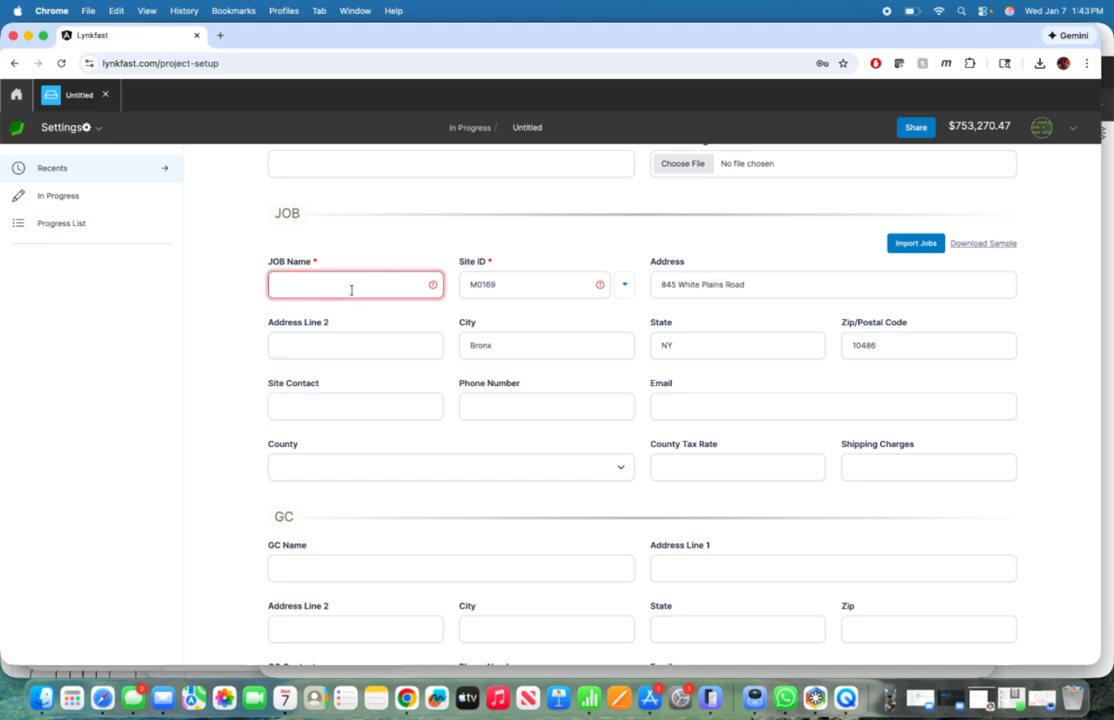
{"action": "type", "text": "M121 Demo-"}
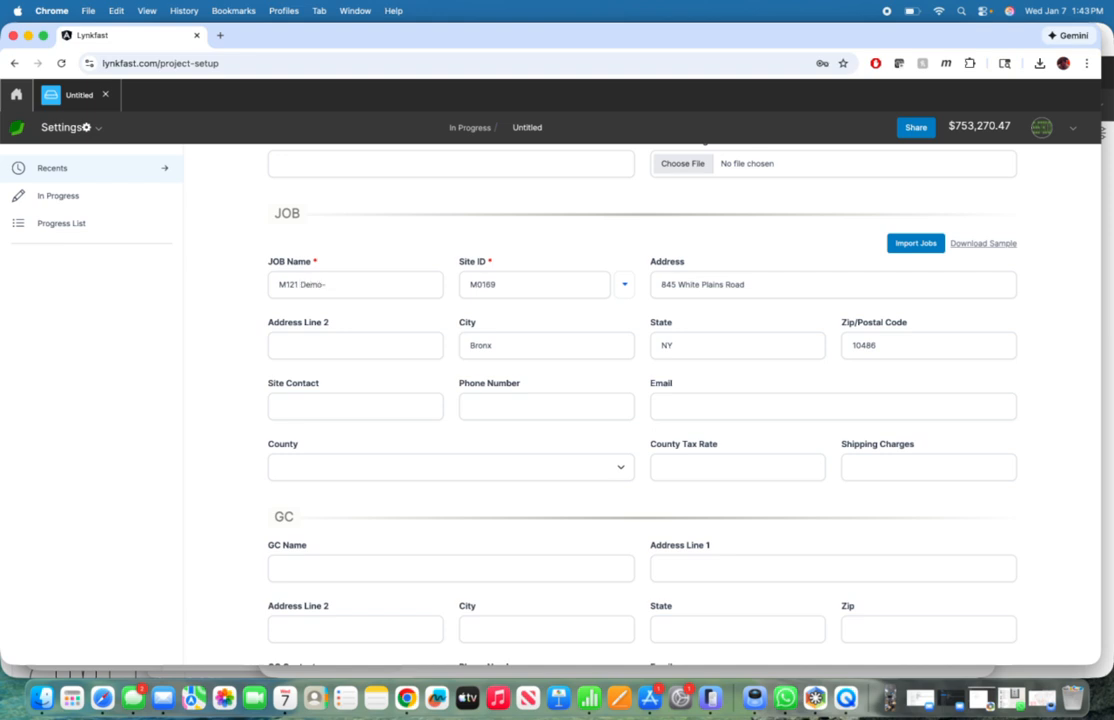
{"action": "scroll", "coordinate": [455, 330], "scroll_direction": "down", "scroll_amount": 10}
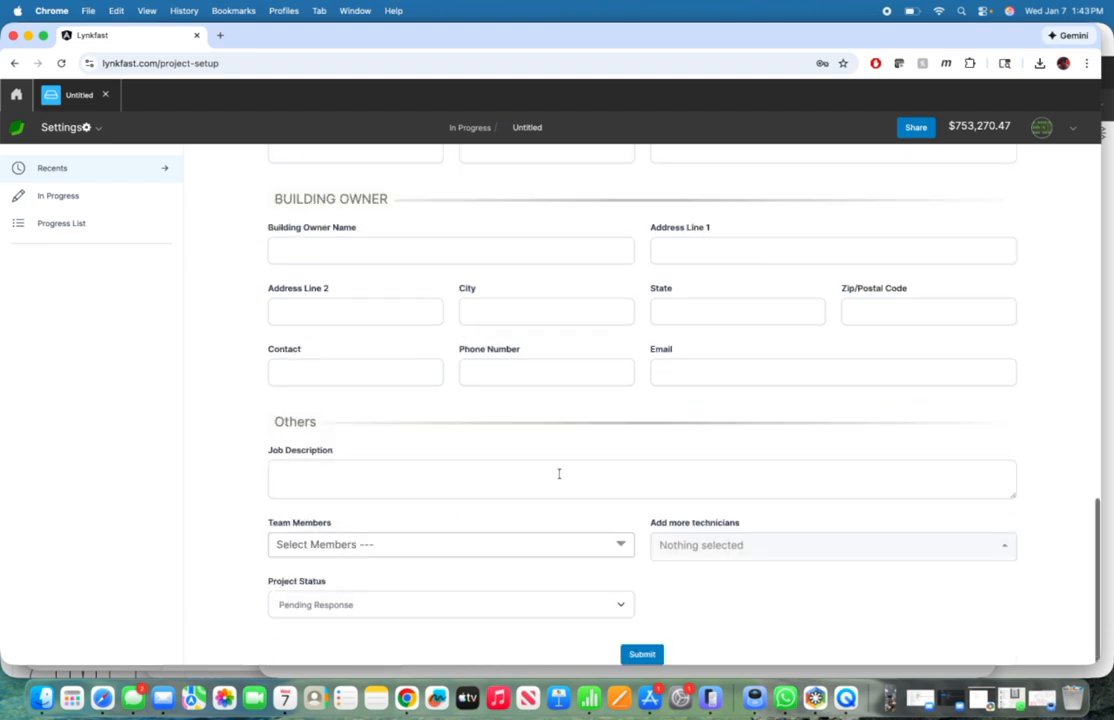
{"action": "left_click", "coordinate": [641, 655]}
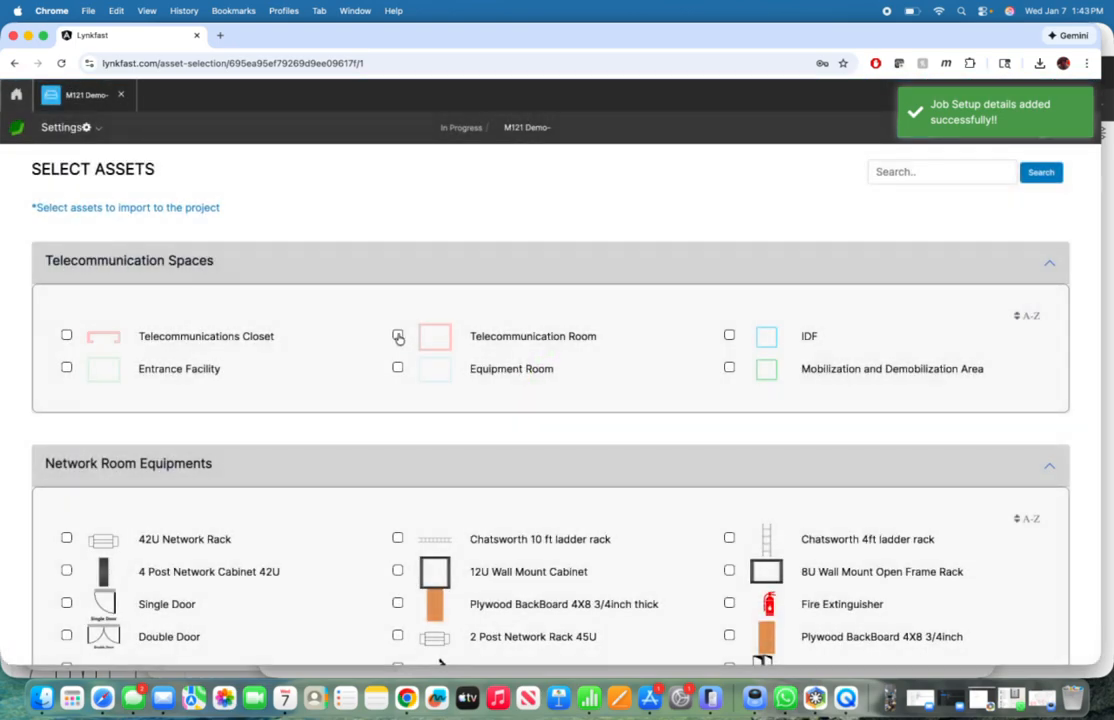
Step: Include the Telecommunication Room, 1U Rack Mount PDU, 48 Port Unloaded Patch Panel - M and 2U RackMount APC in the project assets
{"action": "left_click", "coordinate": [397, 336]}
{"action": "scroll", "coordinate": [397, 336], "scroll_direction": "down", "scroll_amount": 5}
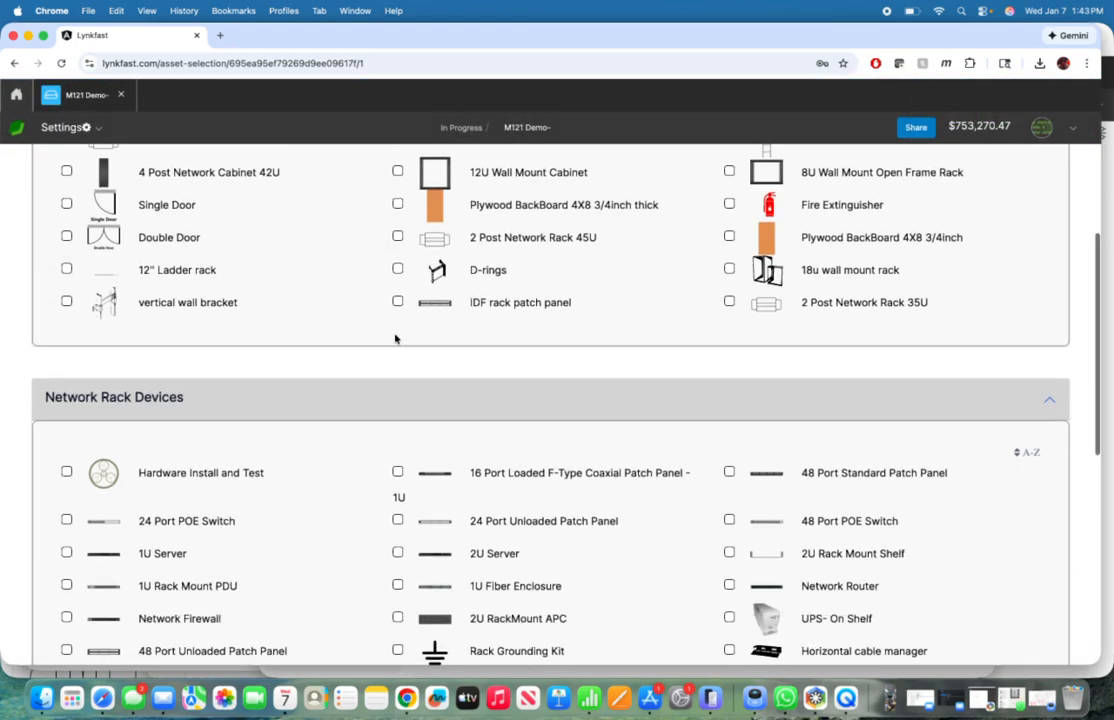
{"action": "scroll", "coordinate": [395, 338], "scroll_direction": "down", "scroll_amount": 2}
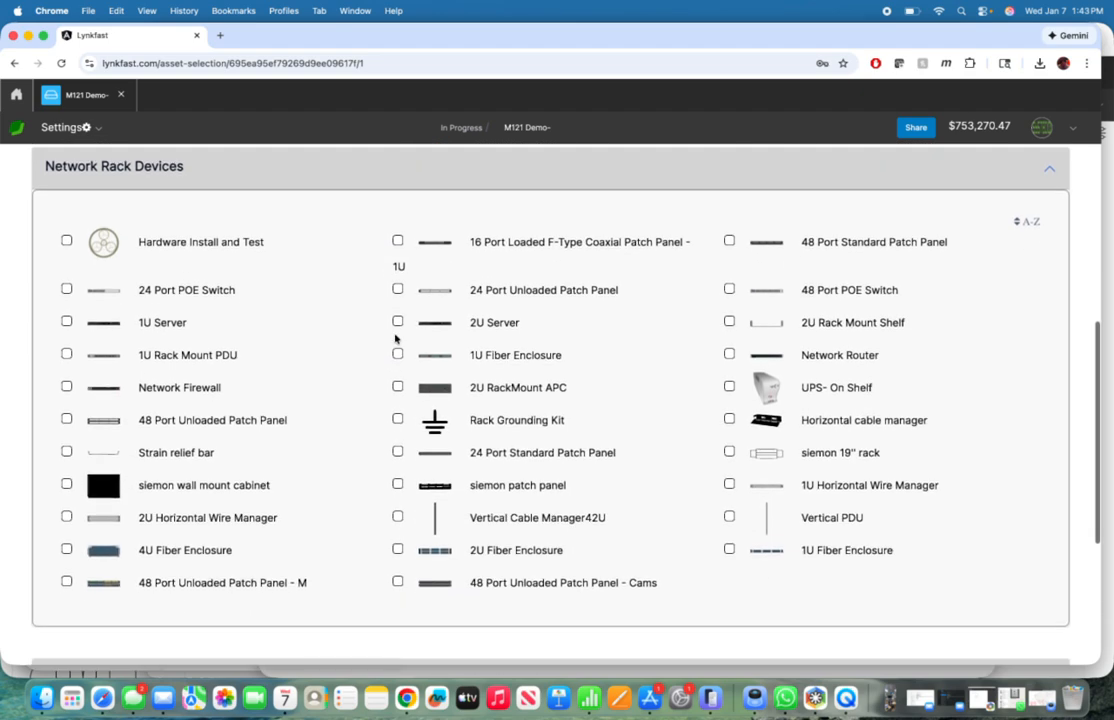
{"action": "left_click", "coordinate": [66, 354]}
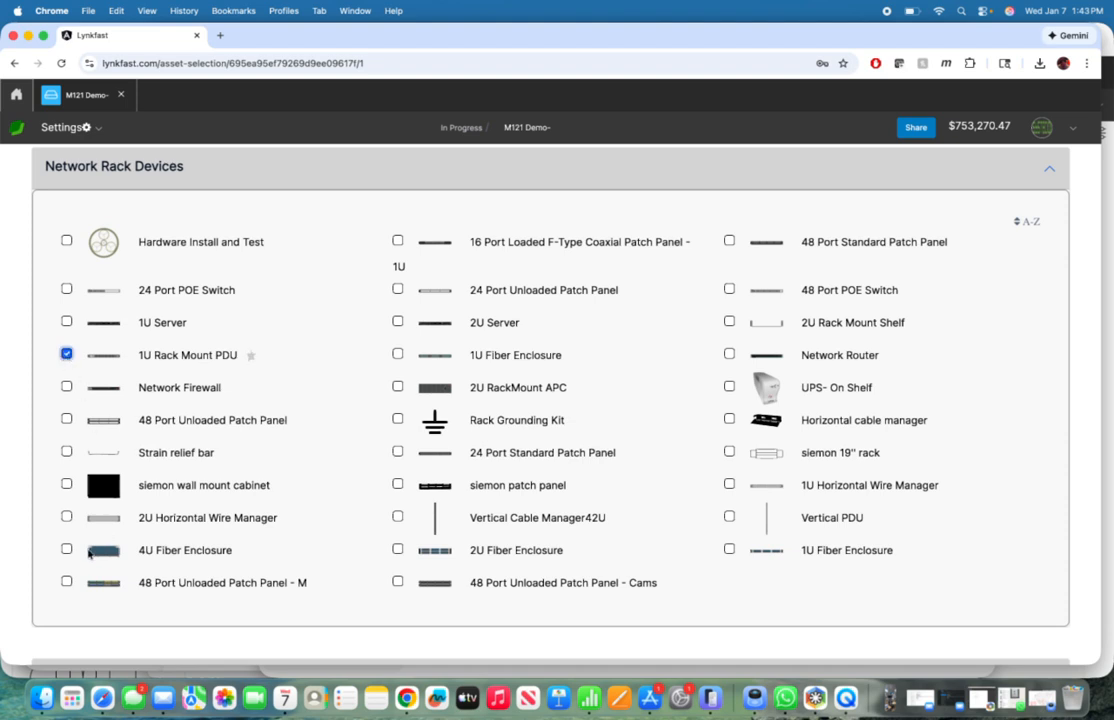
{"action": "left_click", "coordinate": [66, 581]}
{"action": "left_click", "coordinate": [399, 388]}
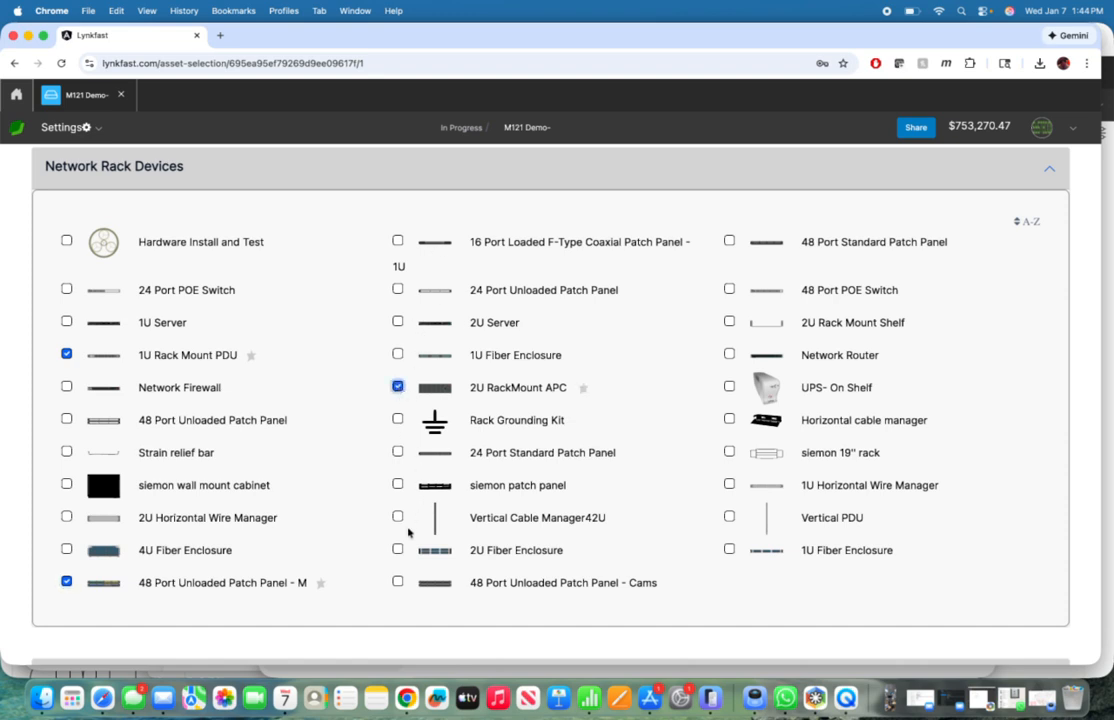
Step: Include the 48 Port Unloaded Patch Panel - Cams, 48 Port POE Switch, 1U Horizontal Wire Manager and 4 Post Network Cabinet 42U assets
{"action": "left_click", "coordinate": [399, 583]}
{"action": "left_click", "coordinate": [731, 242]}
{"action": "left_click", "coordinate": [730, 290]}
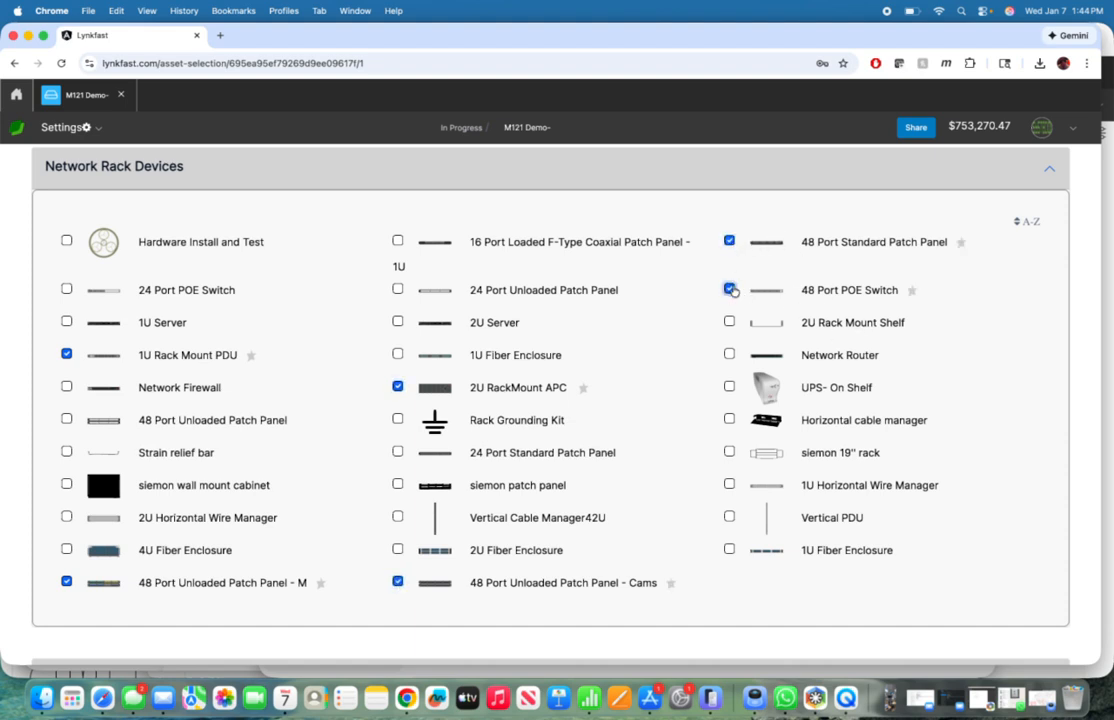
{"action": "left_click", "coordinate": [729, 241]}
{"action": "left_click", "coordinate": [729, 484]}
{"action": "scroll", "coordinate": [665, 407], "scroll_direction": "up", "scroll_amount": 5}
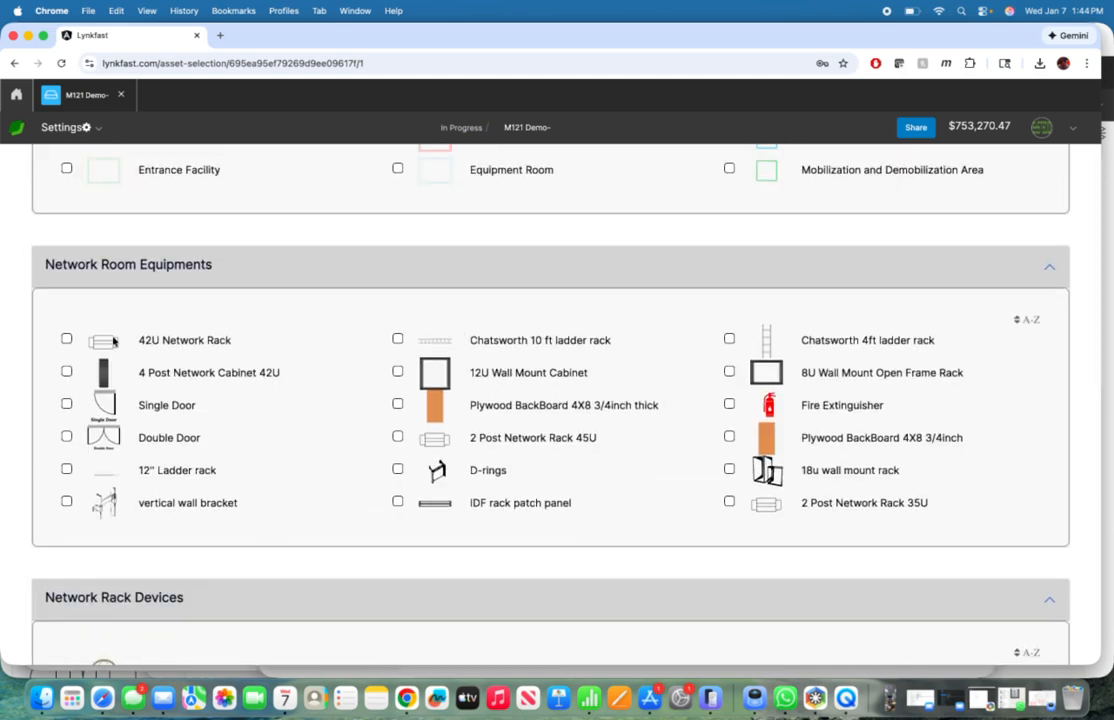
{"action": "left_click", "coordinate": [66, 371]}
Step: On page 3 of the assets, include the outlets Register 1 with TR, Register 2 with Call Forward, and Registers 3, 4, 5 and 6
{"action": "scroll", "coordinate": [272, 403], "scroll_direction": "down", "scroll_amount": 10}
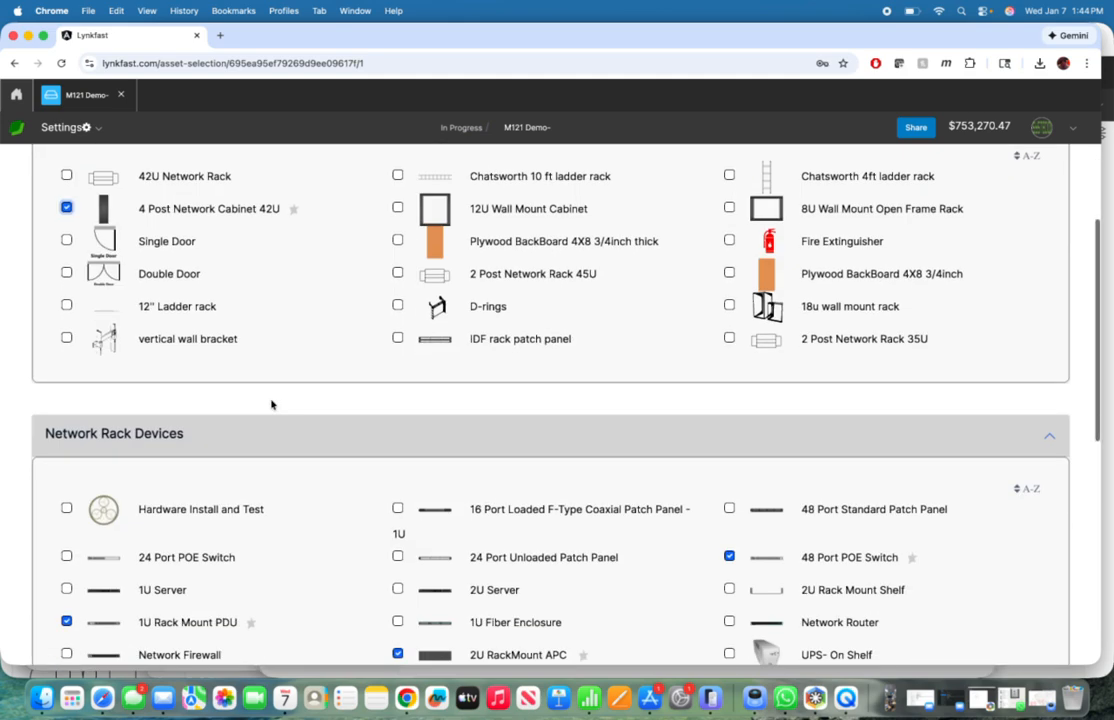
{"action": "left_click", "coordinate": [988, 604]}
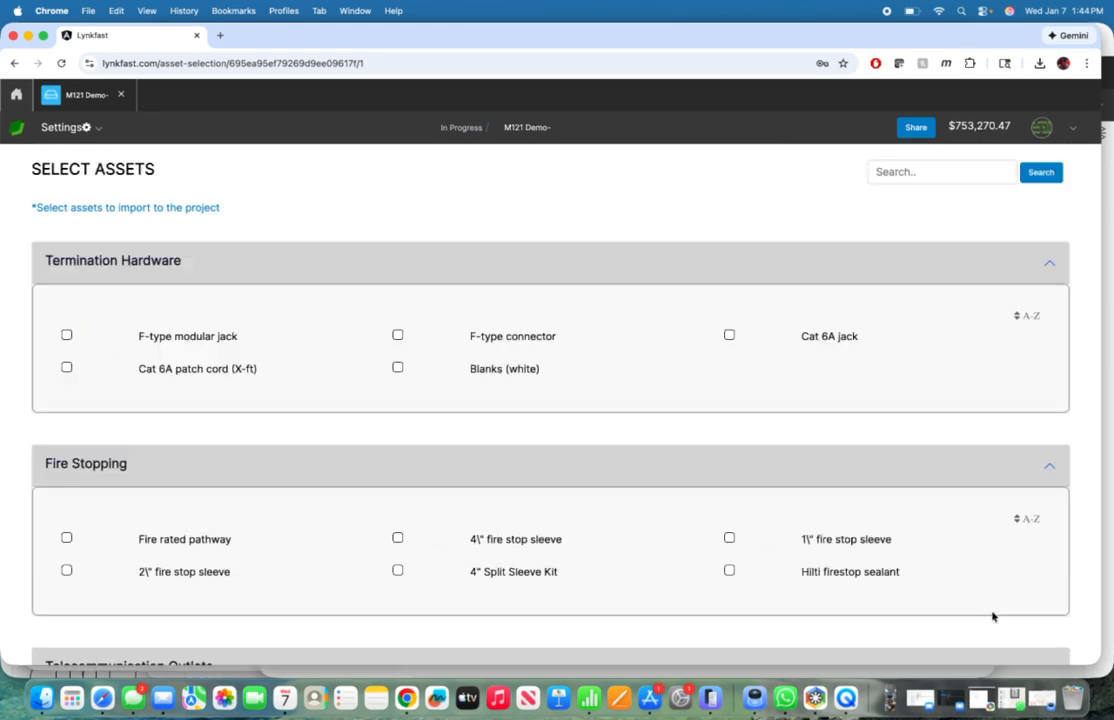
{"action": "scroll", "coordinate": [652, 425], "scroll_direction": "down", "scroll_amount": 15}
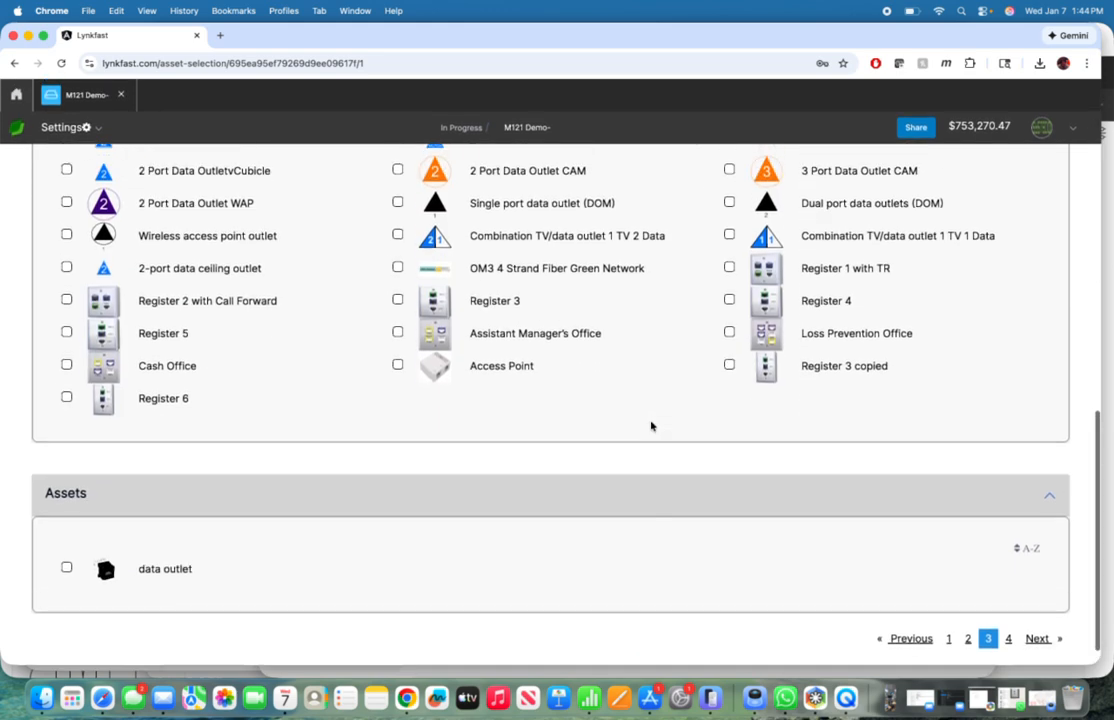
{"action": "left_click", "coordinate": [729, 281]}
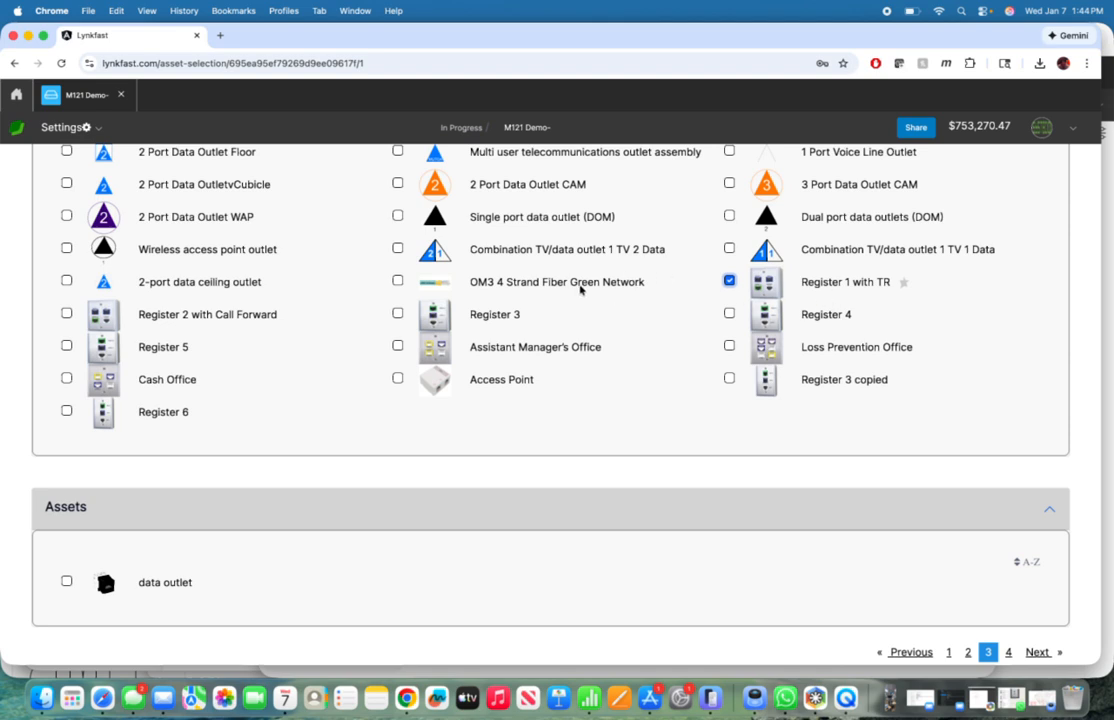
{"action": "left_click", "coordinate": [66, 313]}
{"action": "left_click", "coordinate": [397, 313]}
{"action": "left_click", "coordinate": [729, 313]}
{"action": "left_click", "coordinate": [66, 345]}
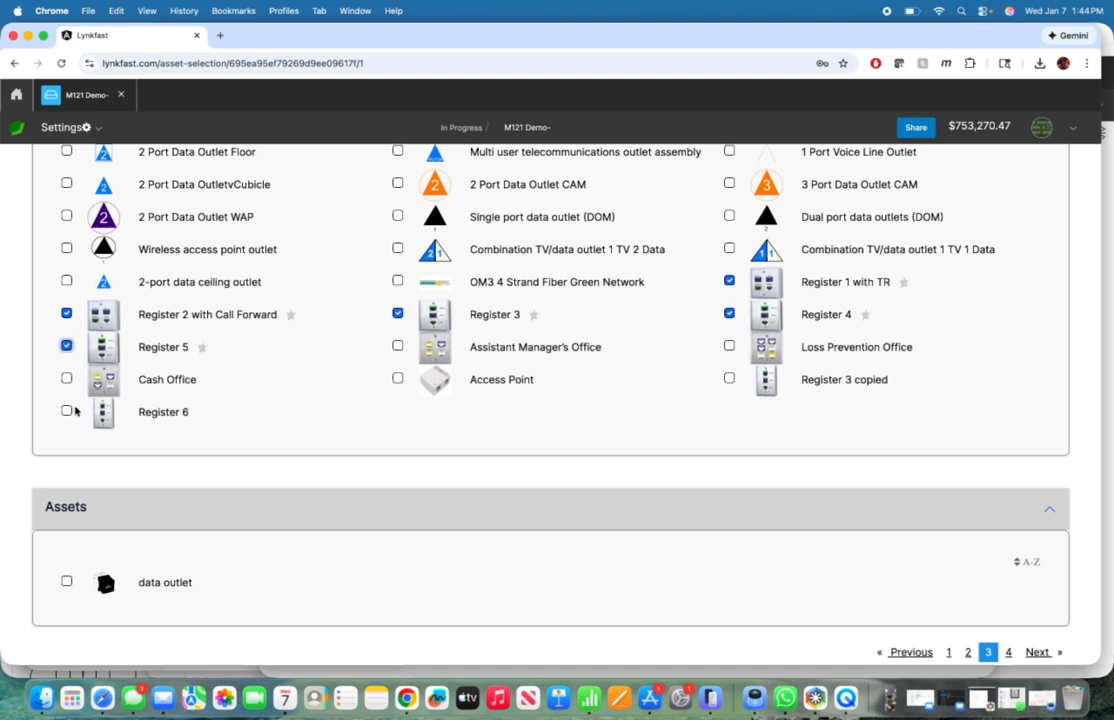
{"action": "left_click", "coordinate": [66, 411]}
Step: Include the Cash Office, Assistant Manager's Office, Loss Prevention Office and Access Point outlets, and save the asset selection to proceed
{"action": "left_click", "coordinate": [66, 378]}
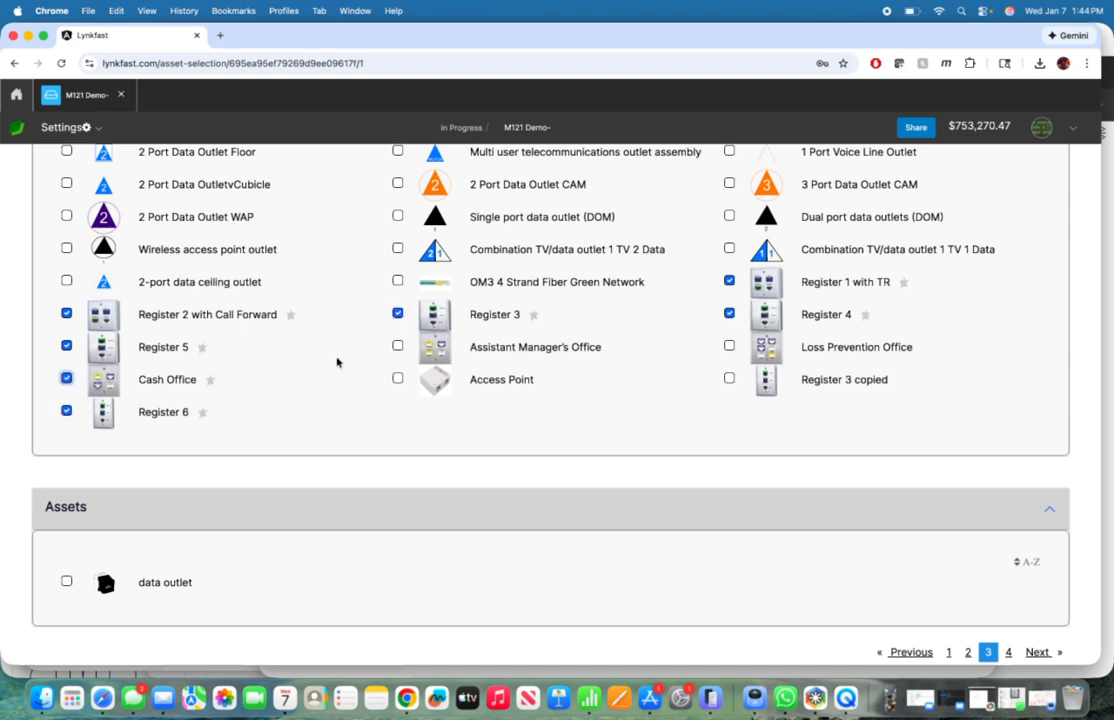
{"action": "left_click", "coordinate": [398, 346]}
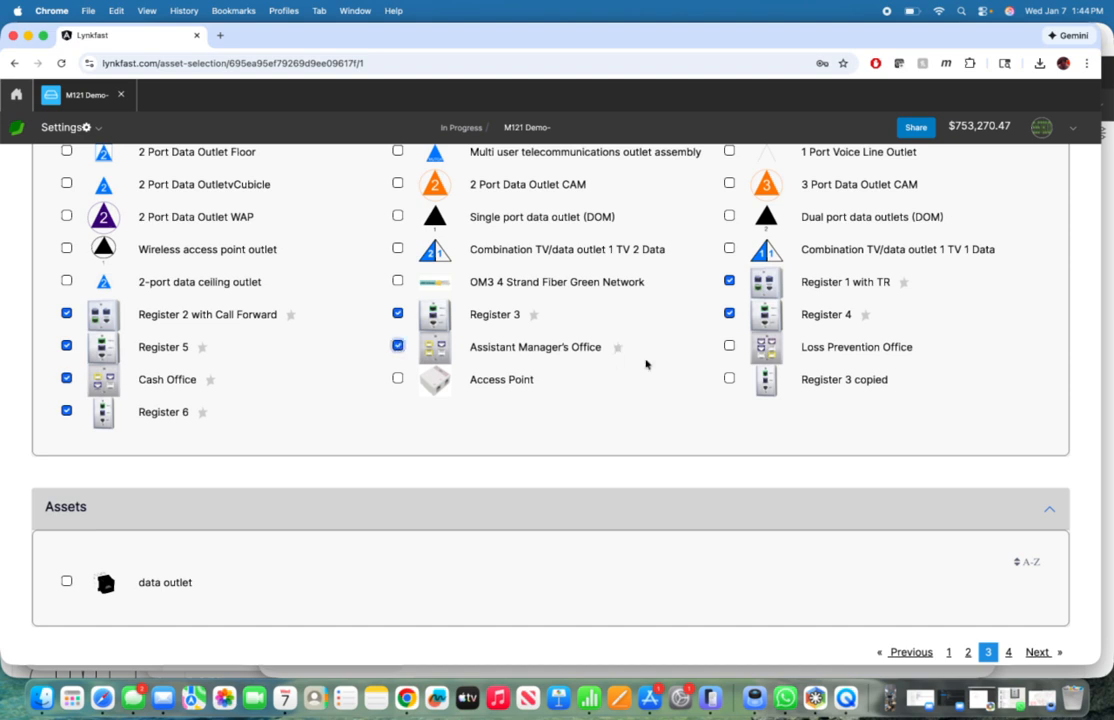
{"action": "left_click", "coordinate": [729, 347]}
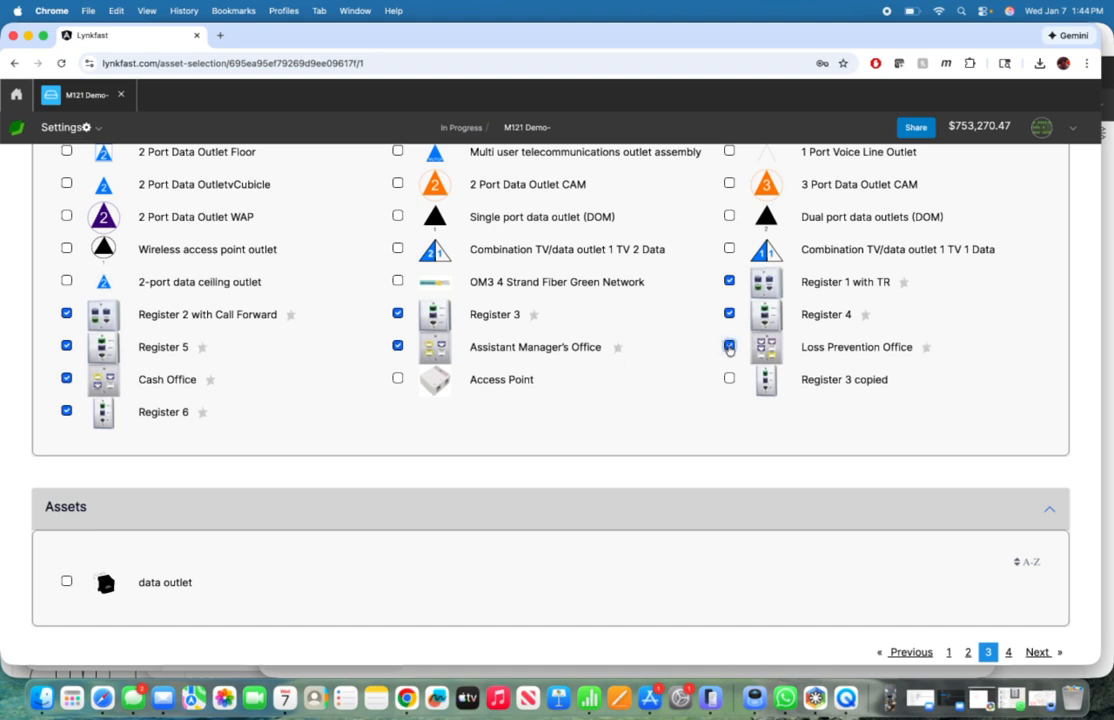
{"action": "left_click", "coordinate": [398, 379]}
{"action": "scroll", "coordinate": [447, 467], "scroll_direction": "down", "scroll_amount": 2}
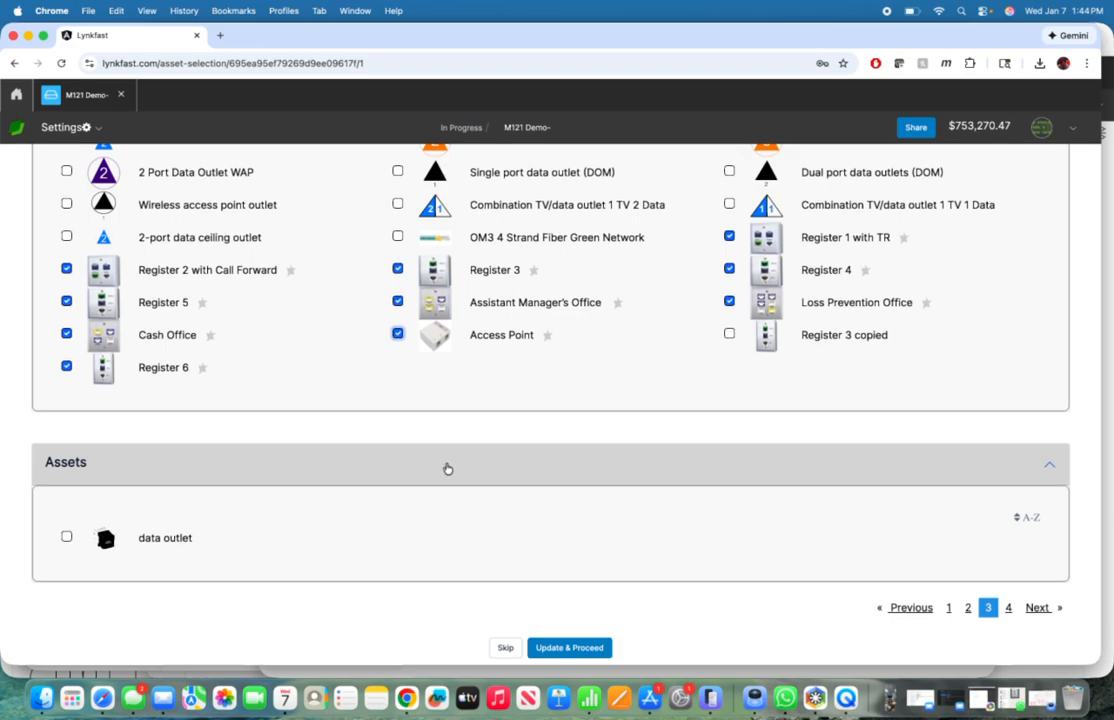
{"action": "scroll", "coordinate": [447, 467], "scroll_direction": "up", "scroll_amount": 10}
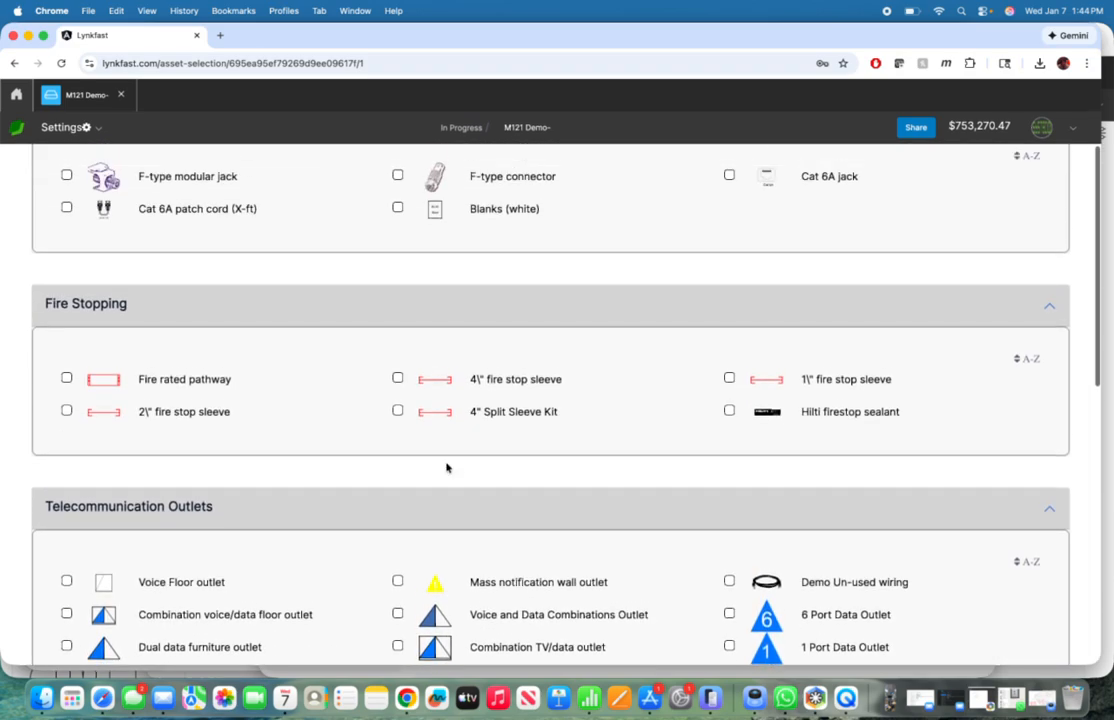
{"action": "scroll", "coordinate": [449, 475], "scroll_direction": "down", "scroll_amount": 10}
{"action": "left_click", "coordinate": [567, 645]}
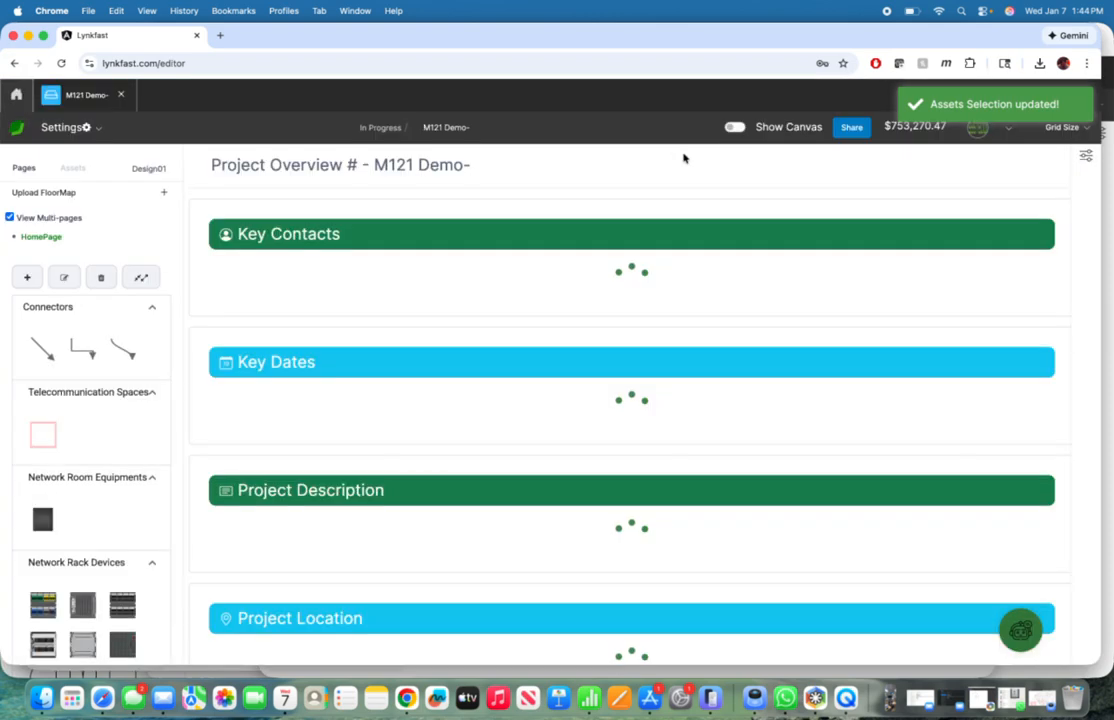
Step: Open the form for adding client files in the project's File Vault
{"action": "left_click", "coordinate": [94, 128]}
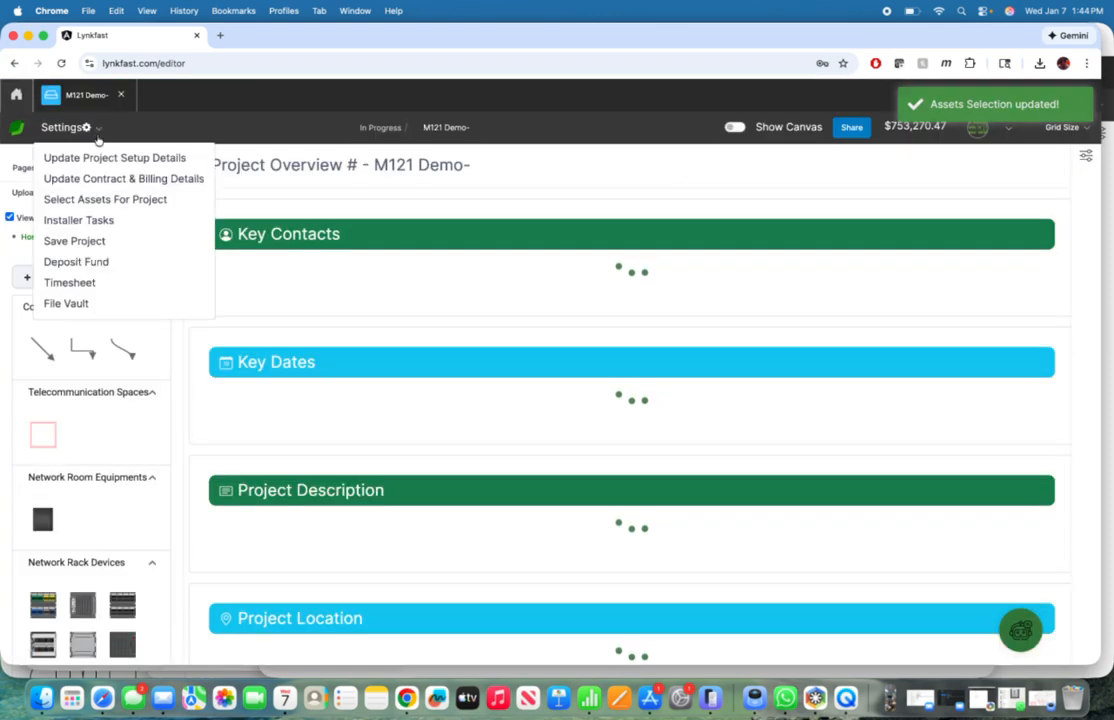
{"action": "left_click", "coordinate": [75, 307]}
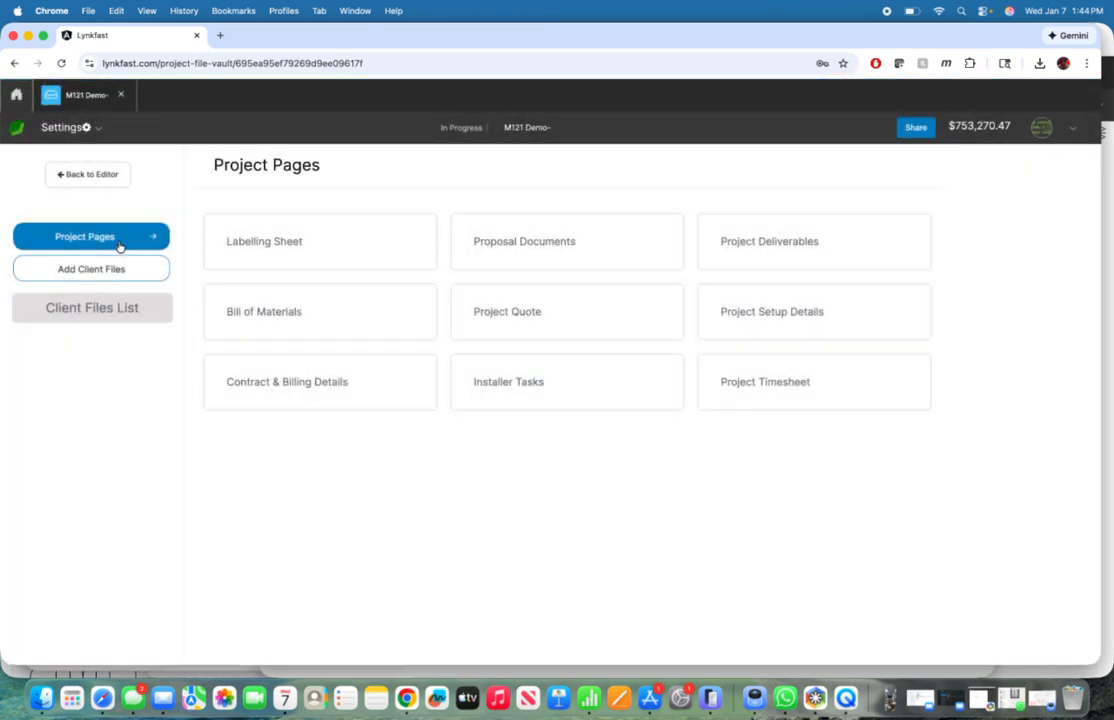
{"action": "left_click", "coordinate": [97, 268]}
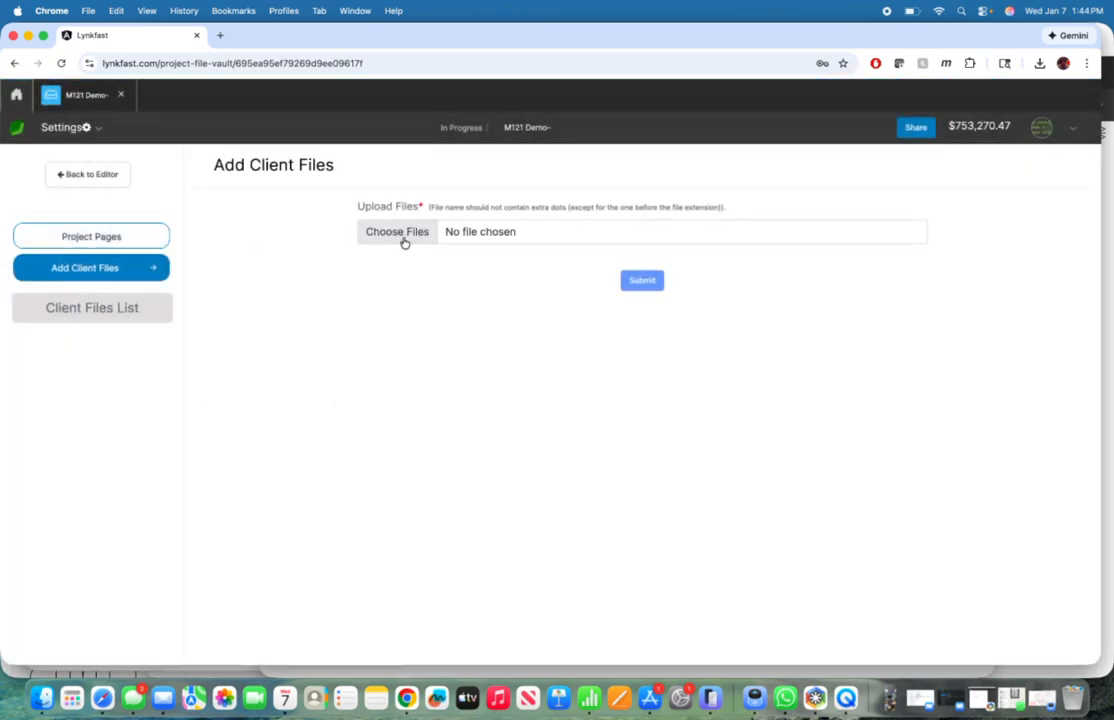
Step: Upload all seven files from the M1121 Demo folder, from Cams.pdf through the Wire Specs PDF, as client files
{"action": "left_click", "coordinate": [397, 232]}
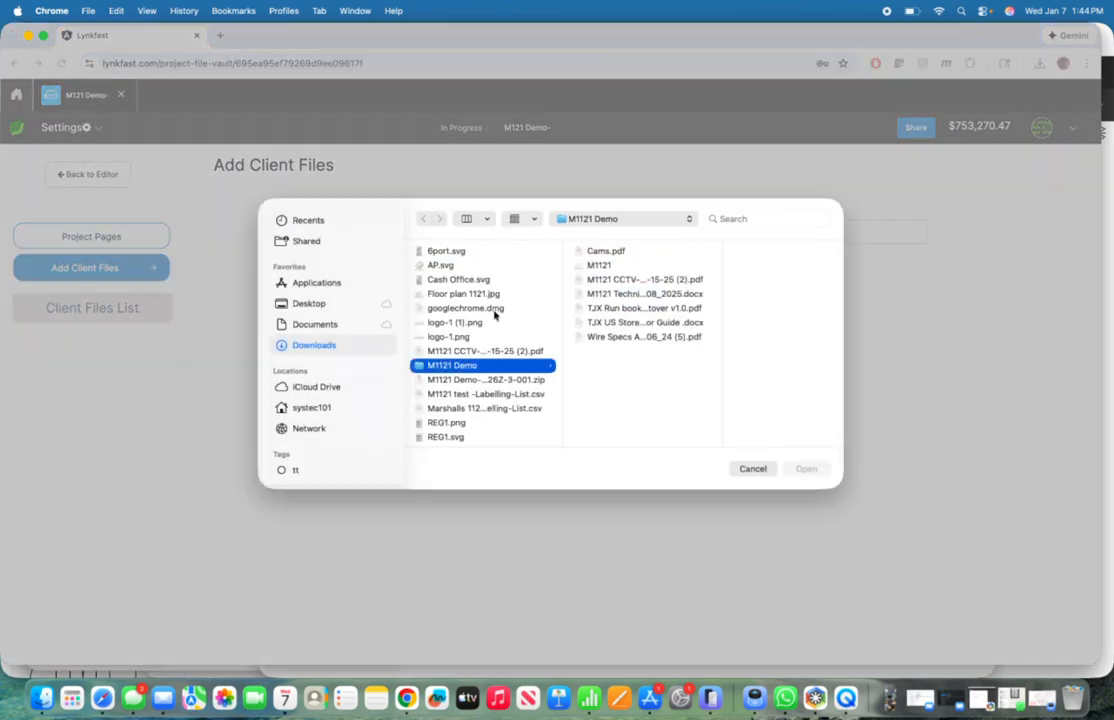
{"action": "left_click", "coordinate": [601, 254]}
{"action": "key", "text": "shift+Down"}
{"action": "key", "text": "shift+Down"}
{"action": "key", "text": "shift+Down"}
{"action": "key", "text": "shift+Down"}
{"action": "key", "text": "shift+Down"}
{"action": "key", "text": "shift+Down"}
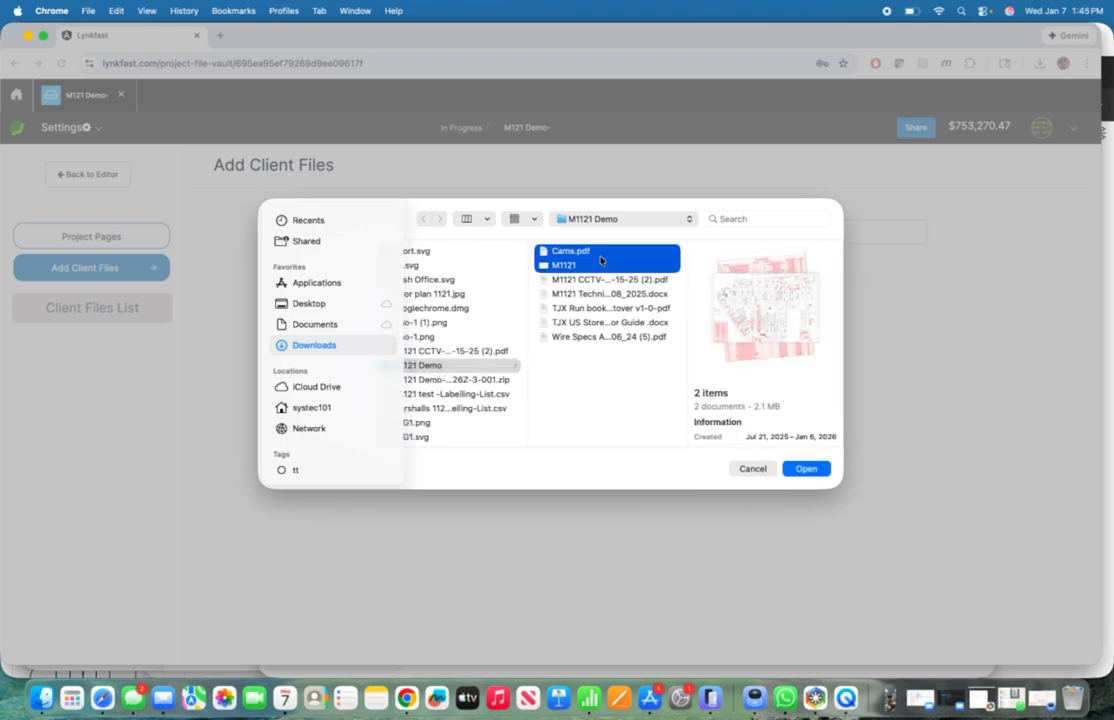
{"action": "key", "text": "Return"}
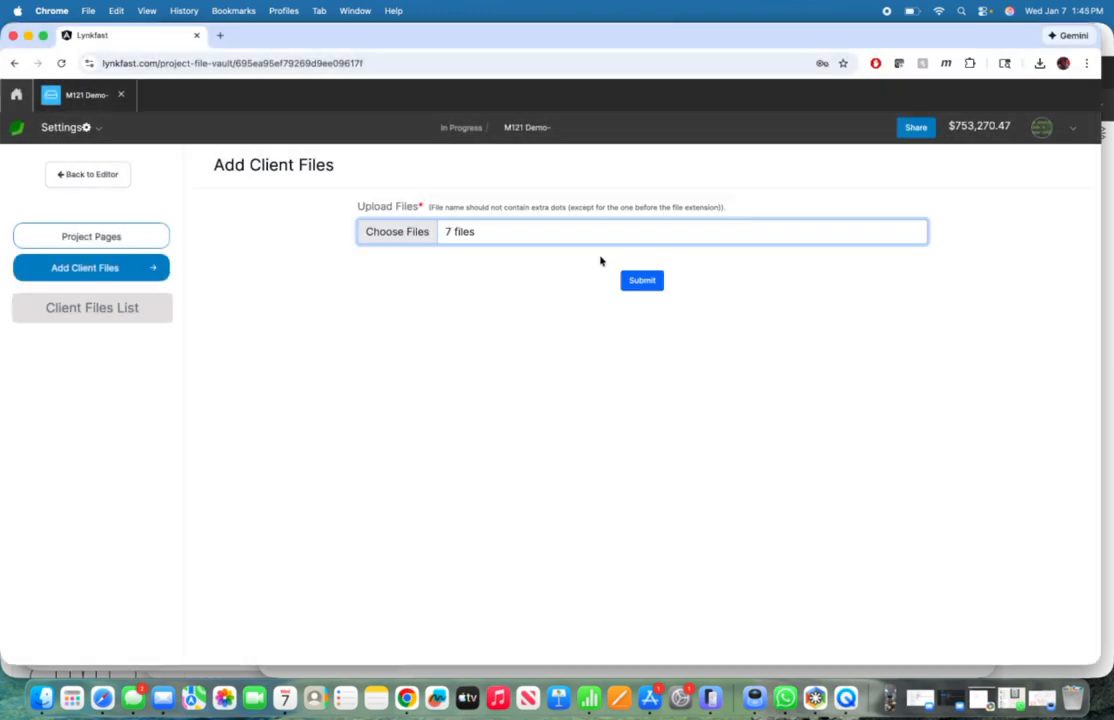
{"action": "left_click", "coordinate": [636, 281]}
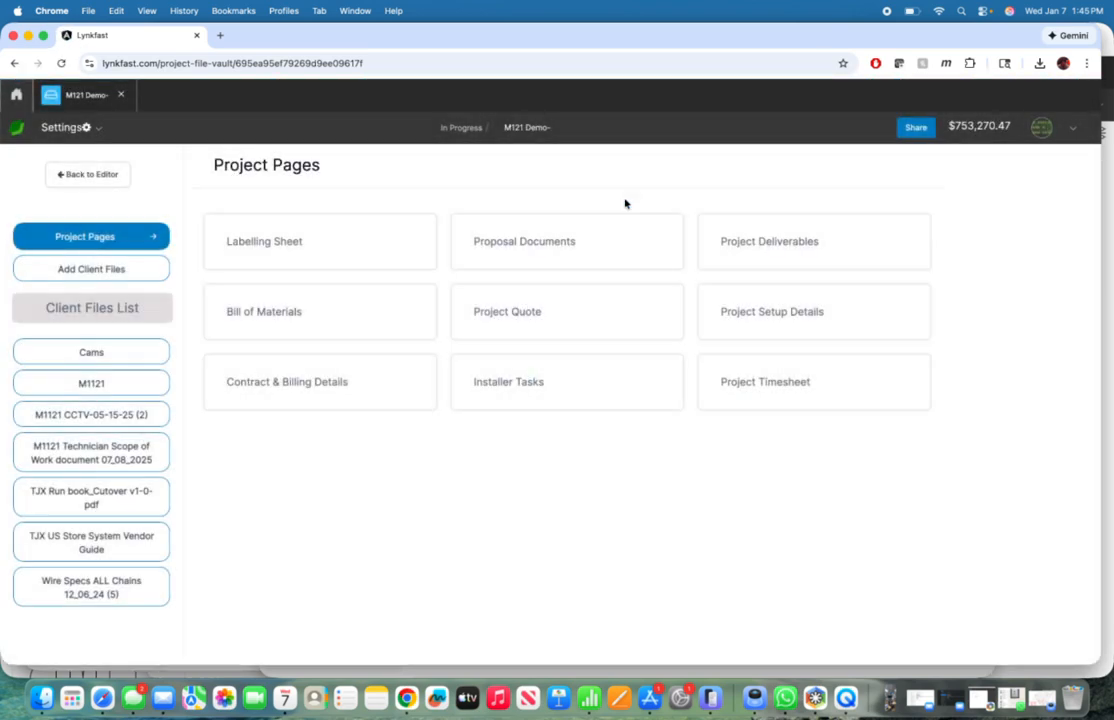
Step: Return to the M121 Demo- project's canvas and upload the M1121 PNG image as its floorplan
{"action": "left_click", "coordinate": [82, 97]}
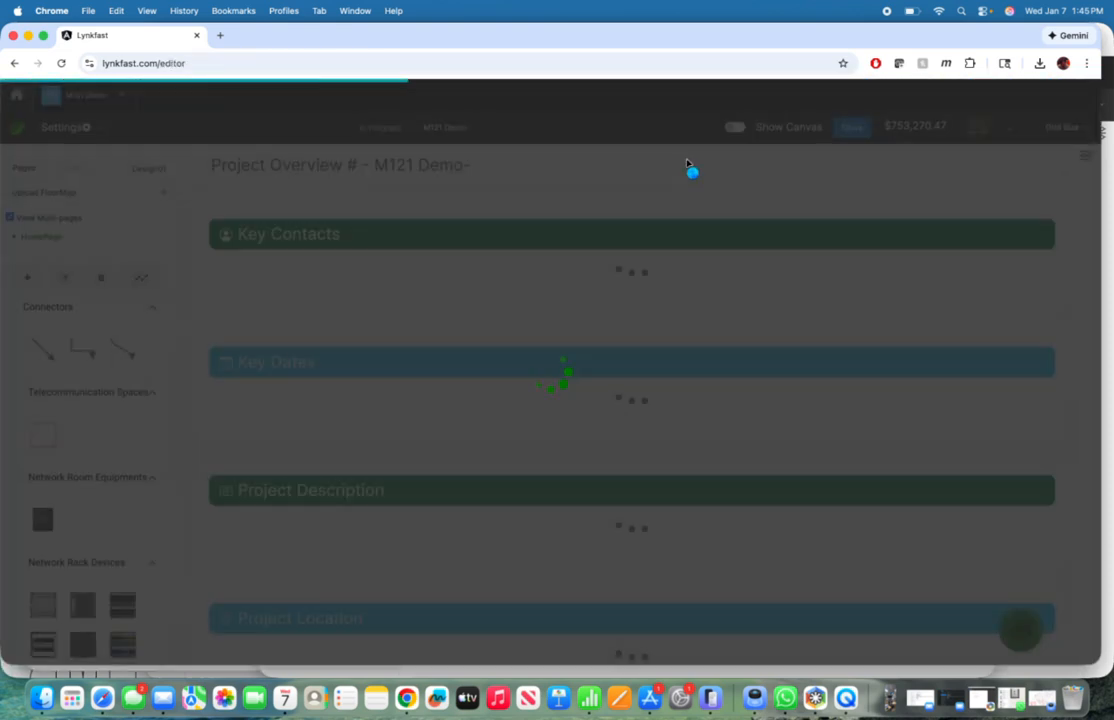
{"action": "left_click", "coordinate": [737, 128]}
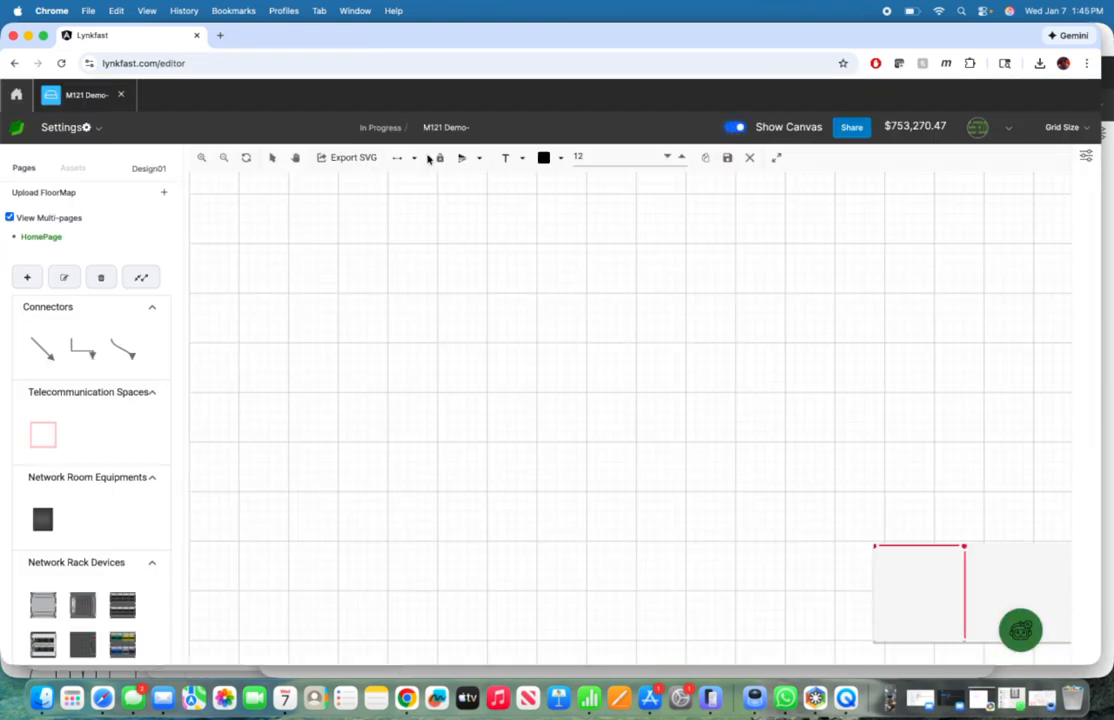
{"action": "left_click", "coordinate": [164, 192]}
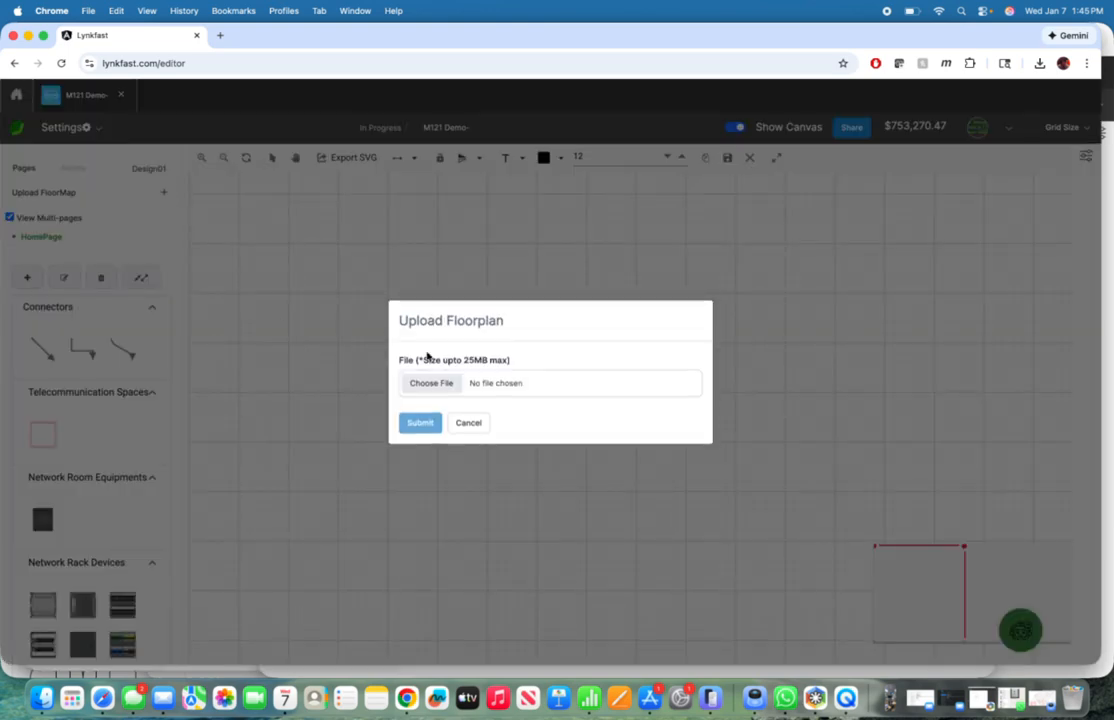
{"action": "left_click", "coordinate": [431, 384]}
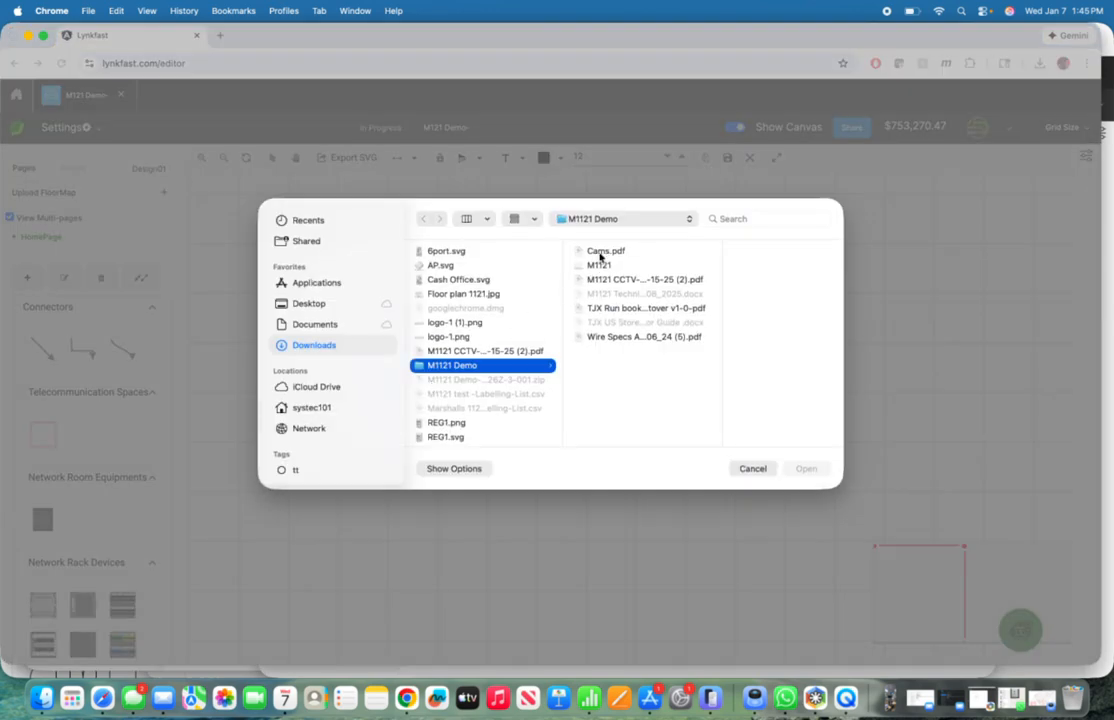
{"action": "left_click", "coordinate": [598, 266]}
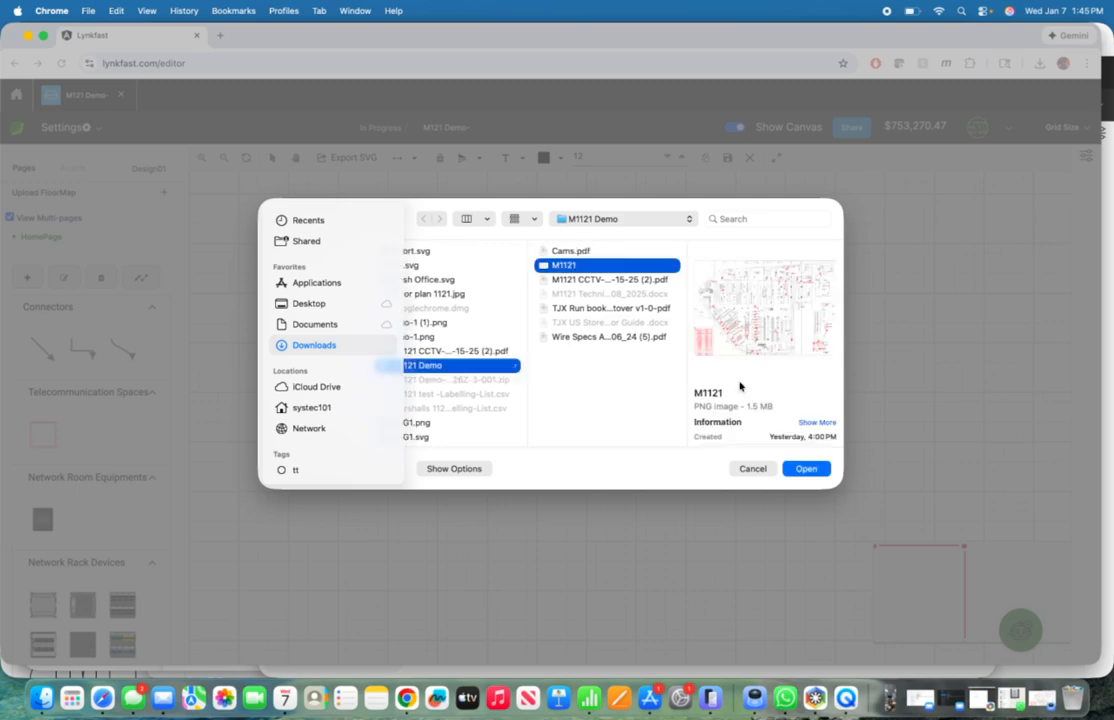
{"action": "left_click", "coordinate": [805, 468]}
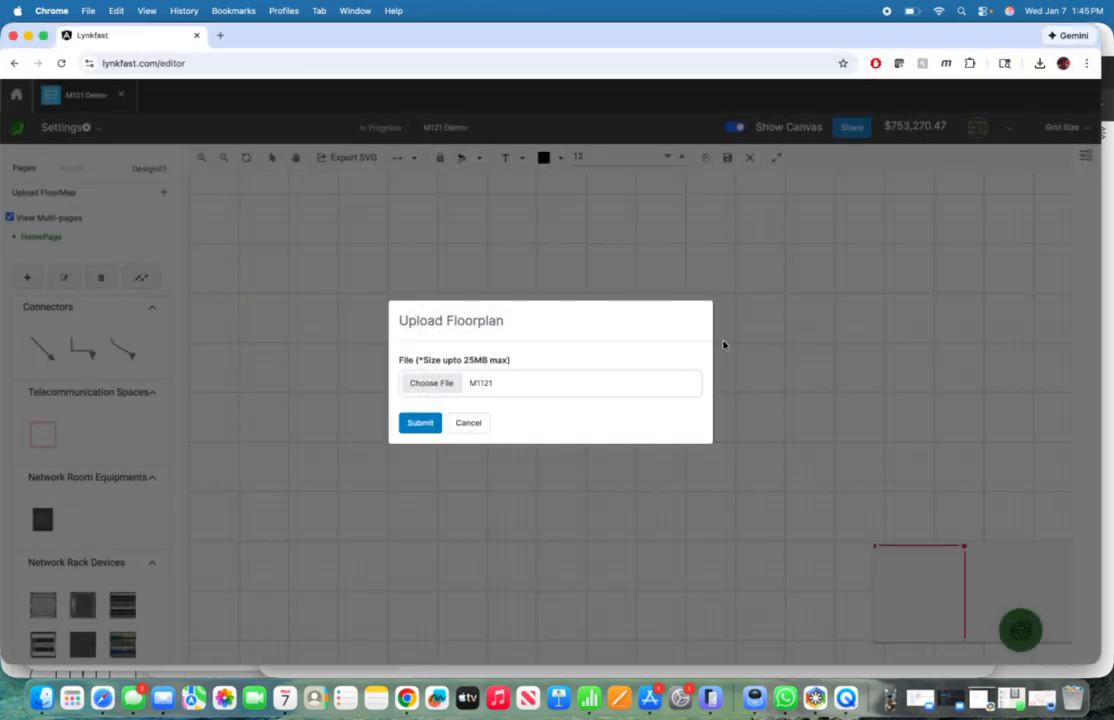
{"action": "left_click", "coordinate": [418, 423]}
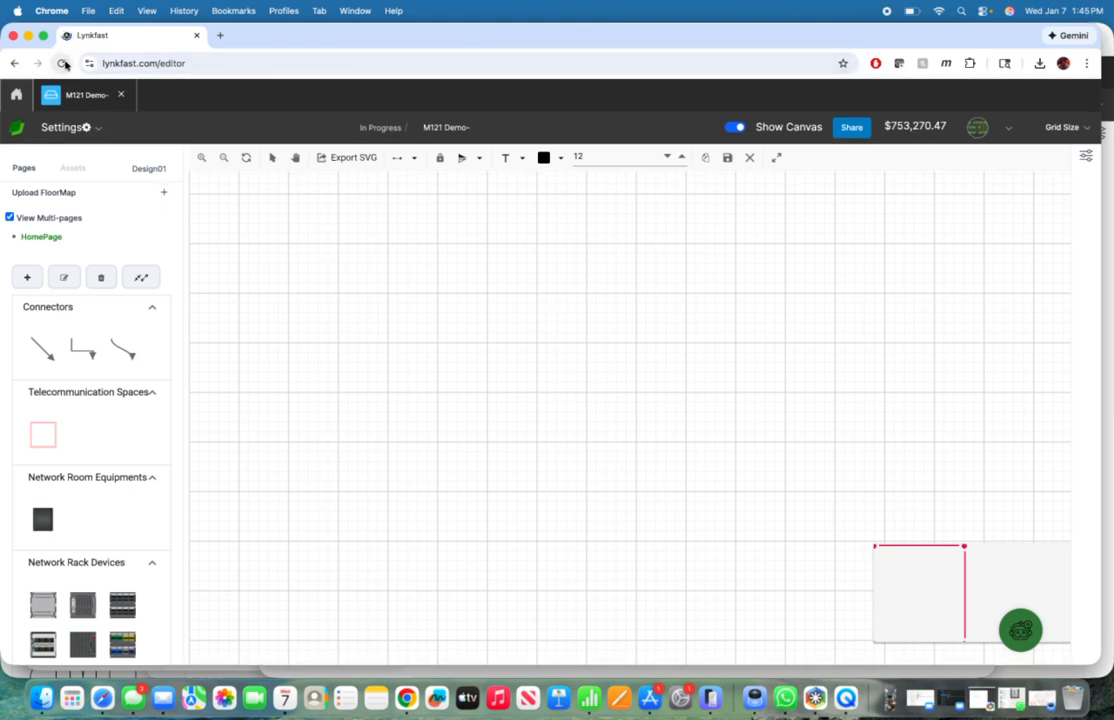
Step: Reload the editor, show the canvas, lock the floorplan image in place and save the project
{"action": "left_click", "coordinate": [63, 63]}
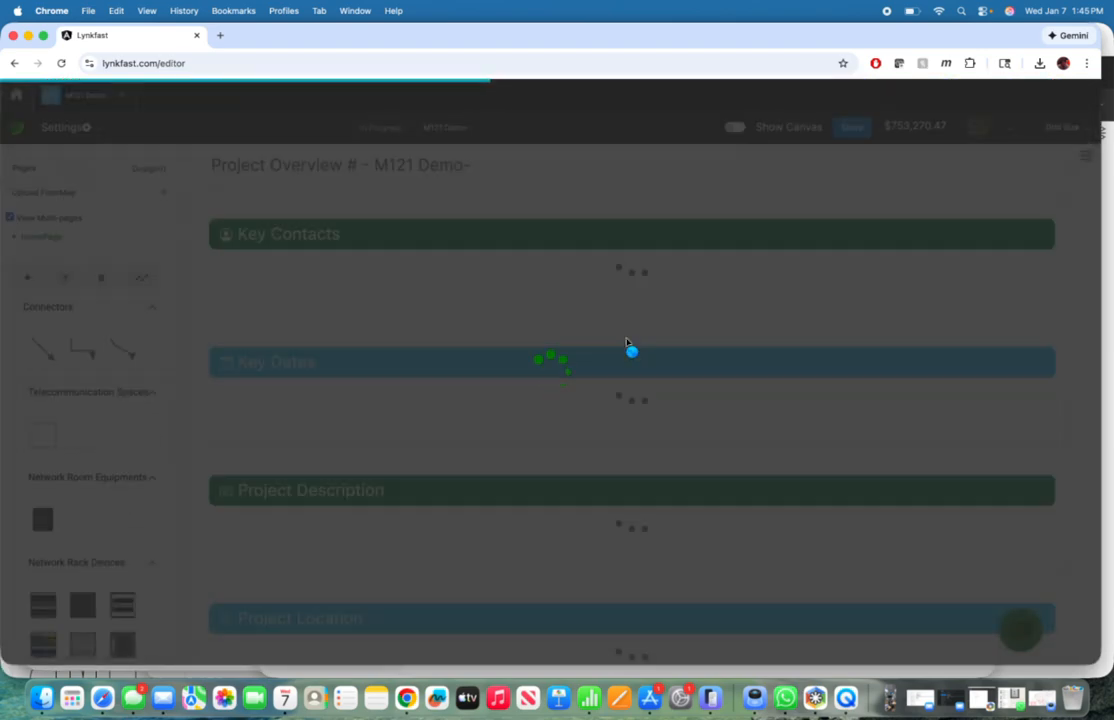
{"action": "left_click", "coordinate": [736, 128]}
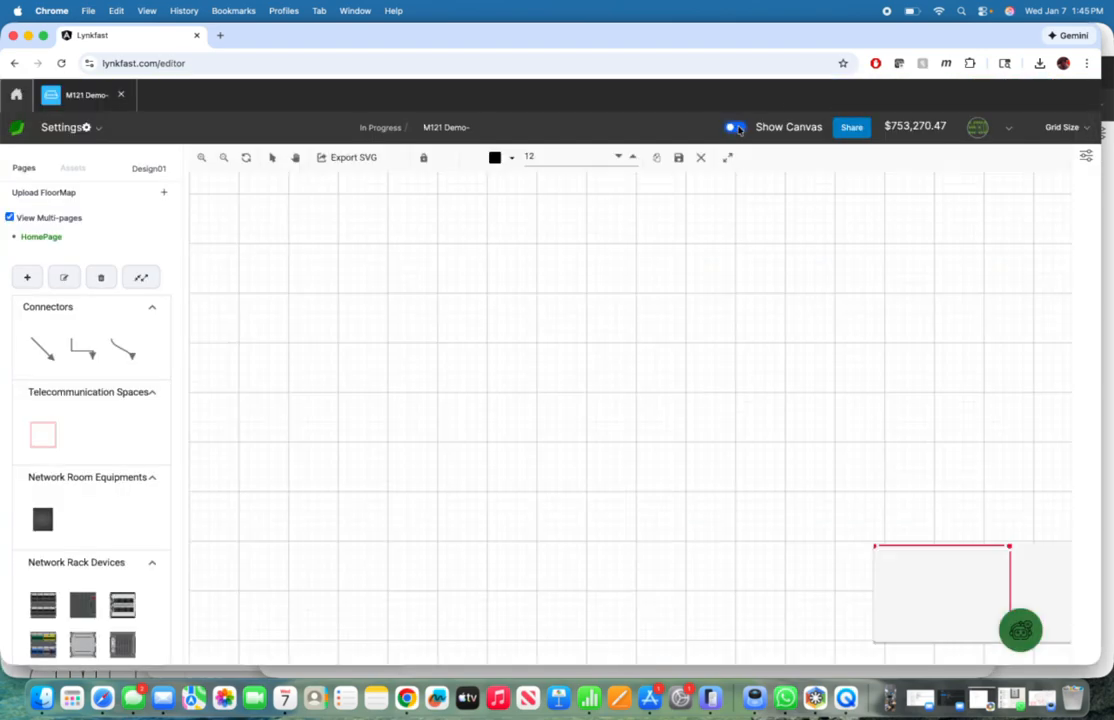
{"action": "scroll", "coordinate": [650, 350], "scroll_direction": "up", "scroll_amount": 5}
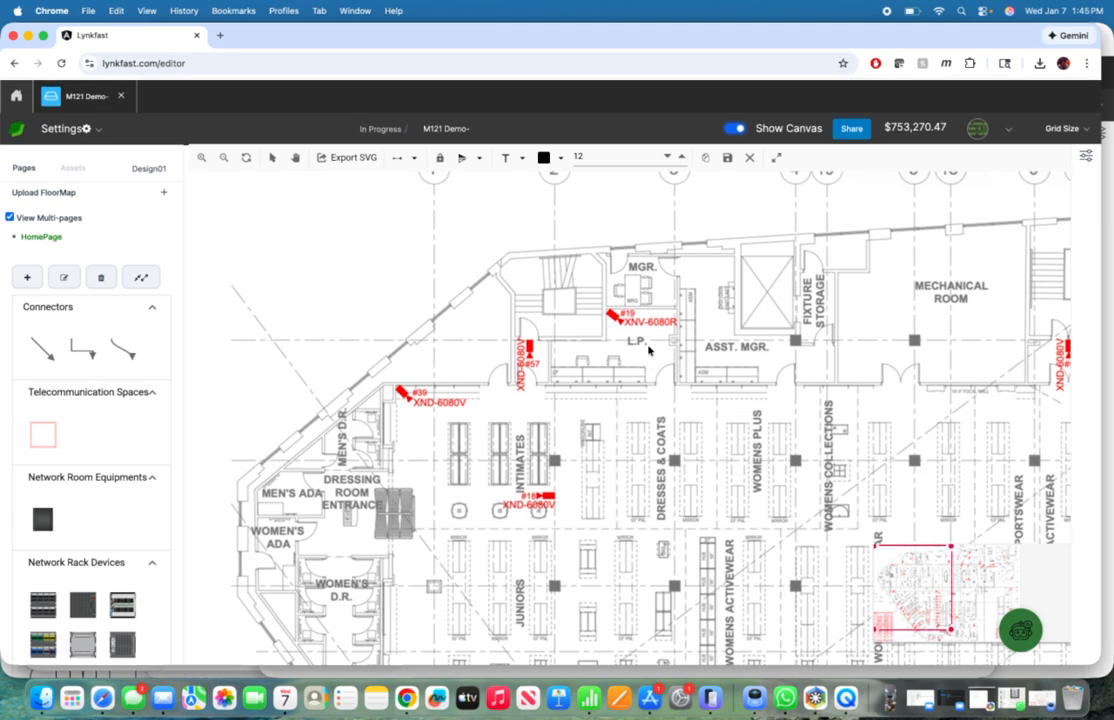
{"action": "scroll", "coordinate": [648, 351], "scroll_direction": "down", "scroll_amount": 2}
{"action": "scroll", "coordinate": [648, 351], "scroll_direction": "up", "scroll_amount": 2}
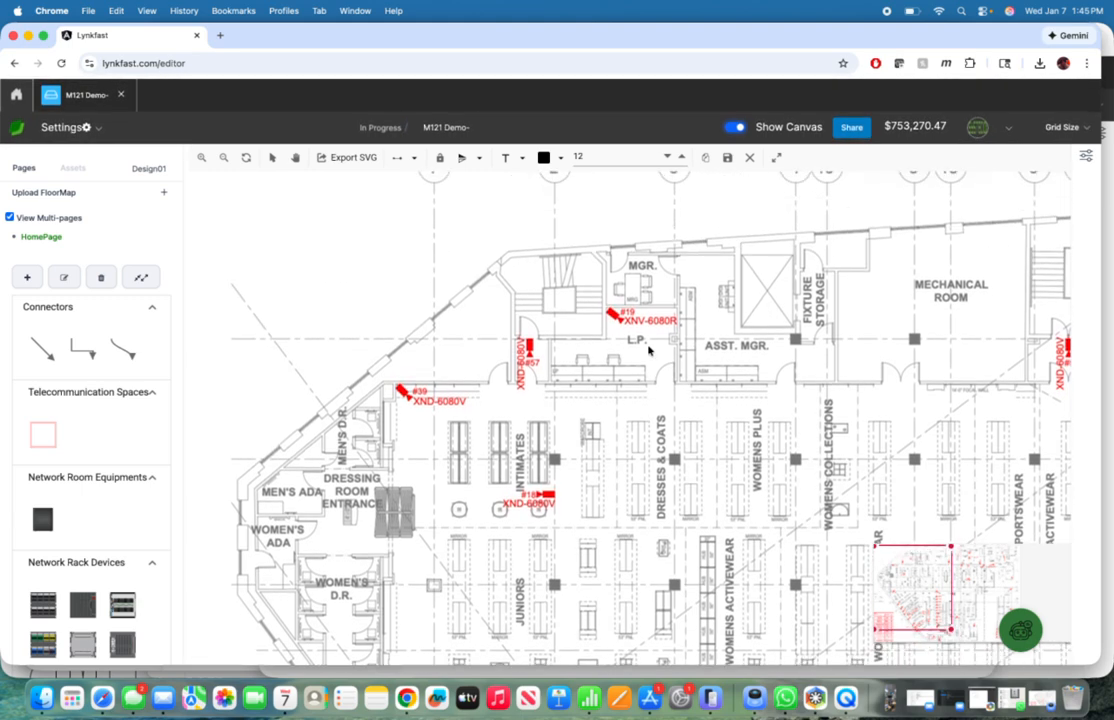
{"action": "scroll", "coordinate": [648, 350], "scroll_direction": "up", "scroll_amount": 3}
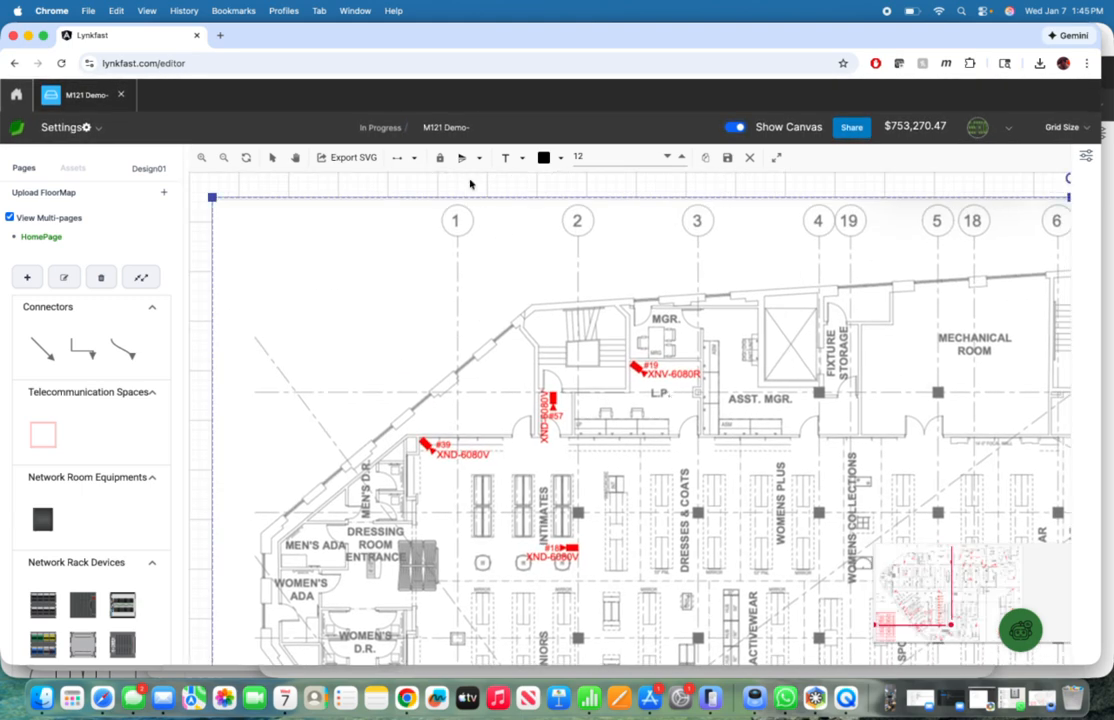
{"action": "left_click", "coordinate": [438, 160]}
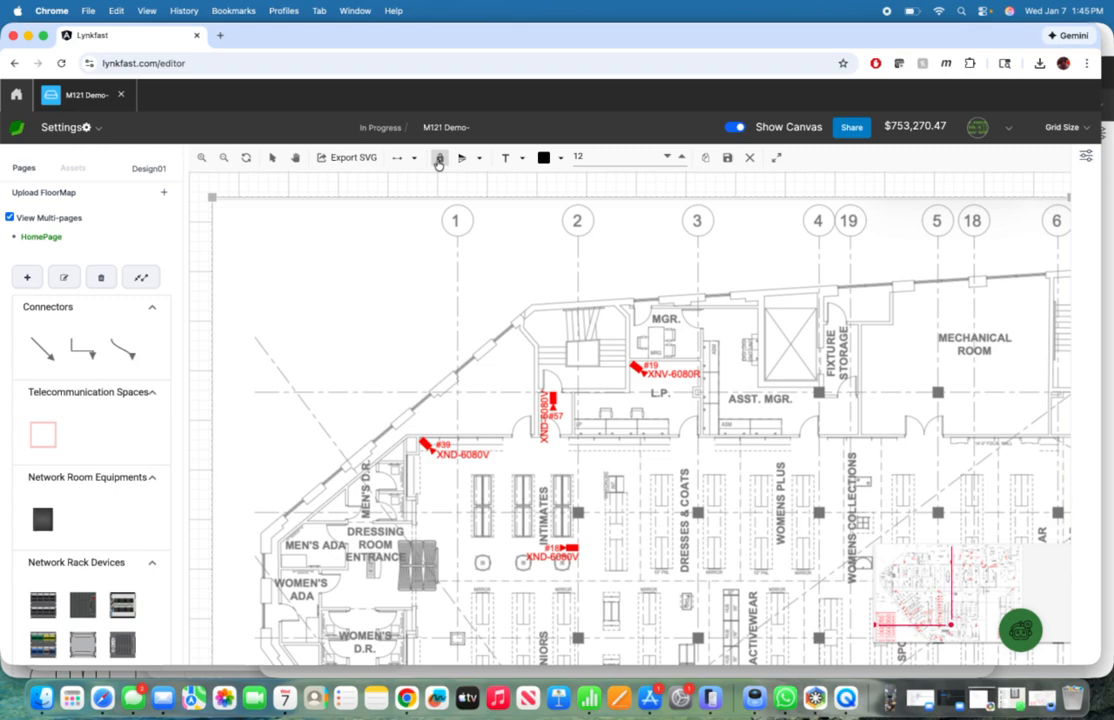
{"action": "left_click", "coordinate": [727, 157]}
{"action": "left_click", "coordinate": [654, 140]}
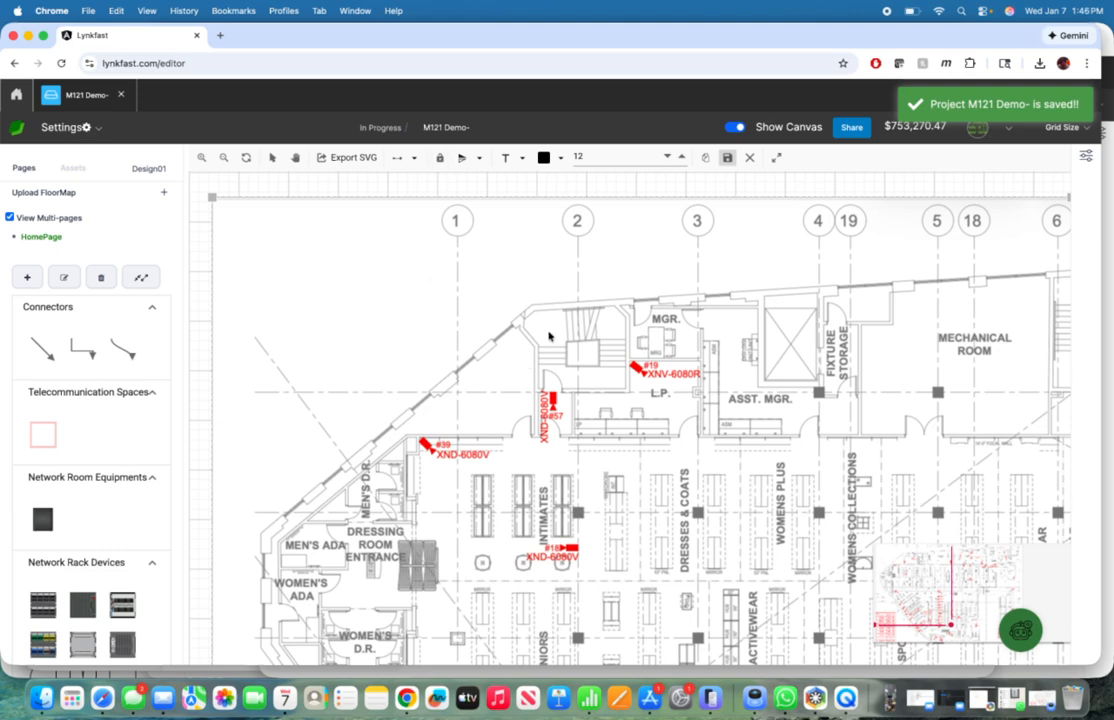
Step: Calibrate the floorplan by marking the L.P. office door opening with a distance of 36, and save the project
{"action": "left_click", "coordinate": [414, 158]}
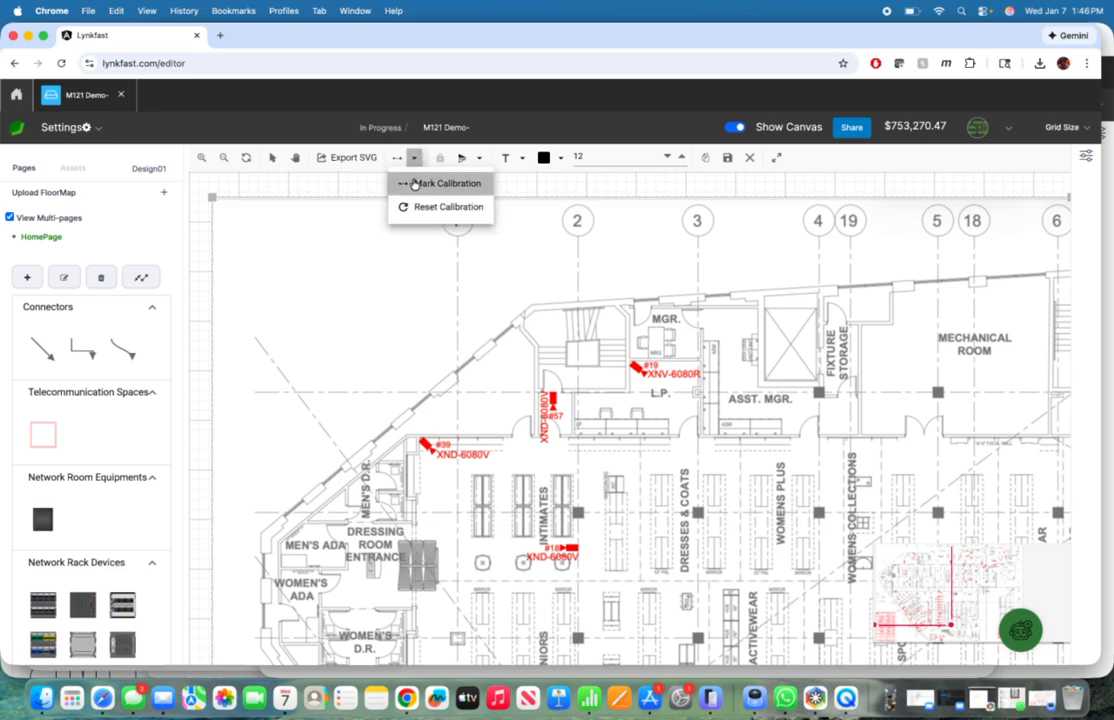
{"action": "left_click", "coordinate": [415, 183]}
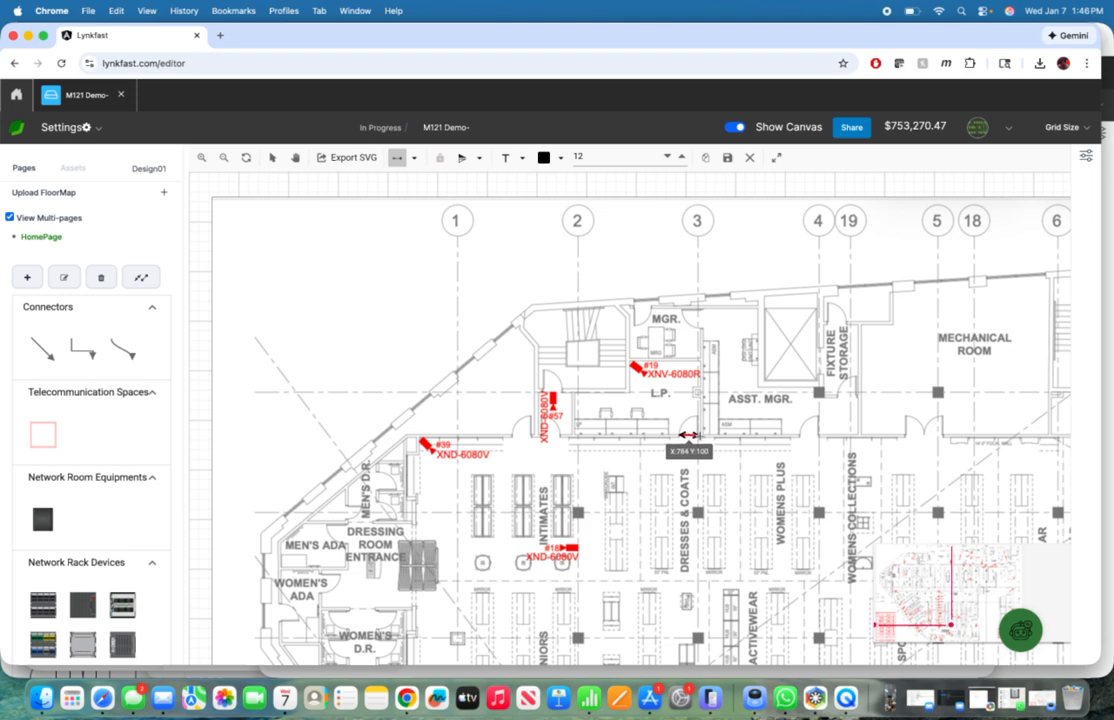
{"action": "left_click_drag", "start_coordinate": [681, 434], "coordinate": [700, 434]}
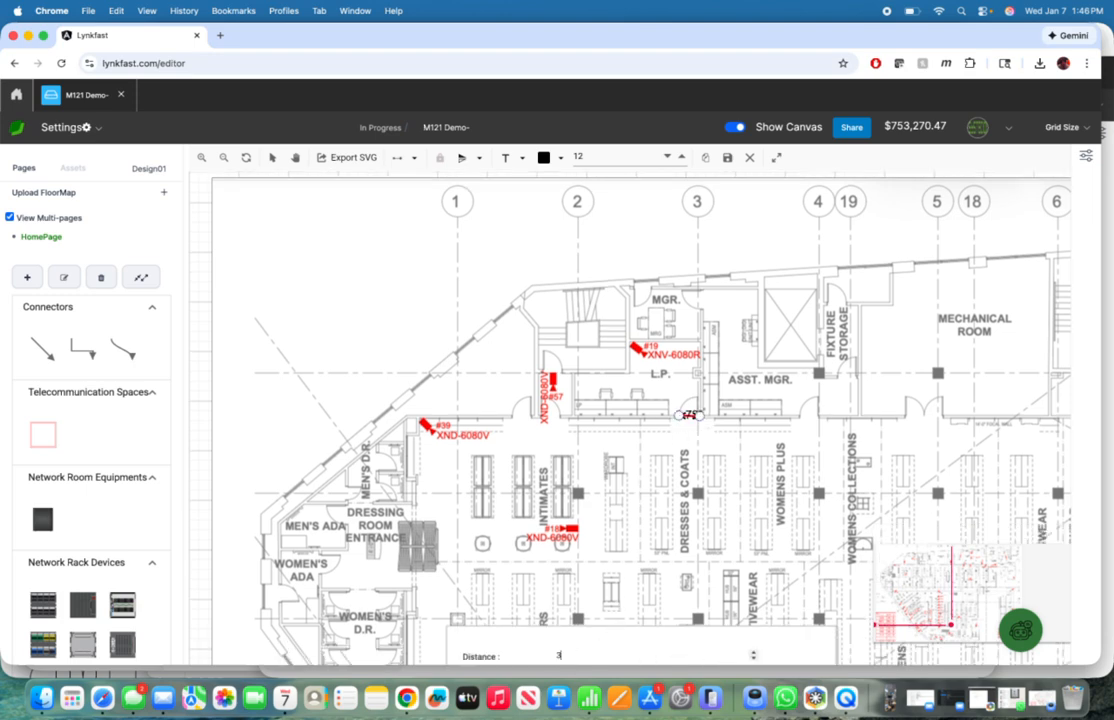
{"action": "scroll", "coordinate": [617, 542], "scroll_direction": "down", "scroll_amount": 5}
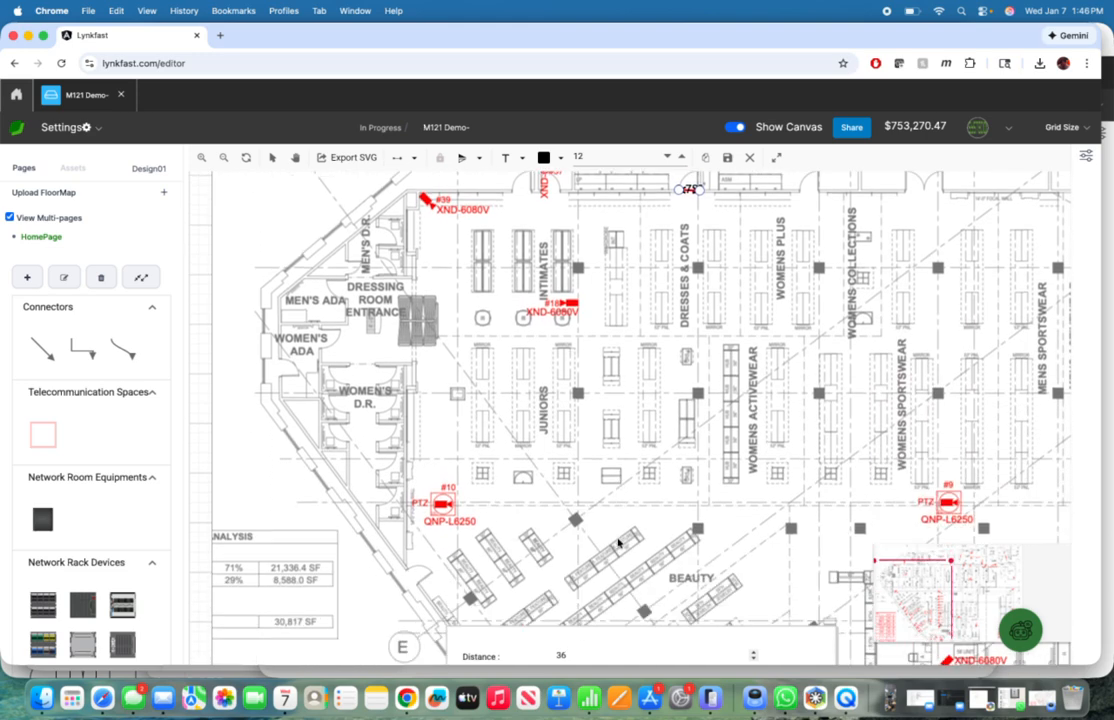
{"action": "left_click", "coordinate": [813, 652]}
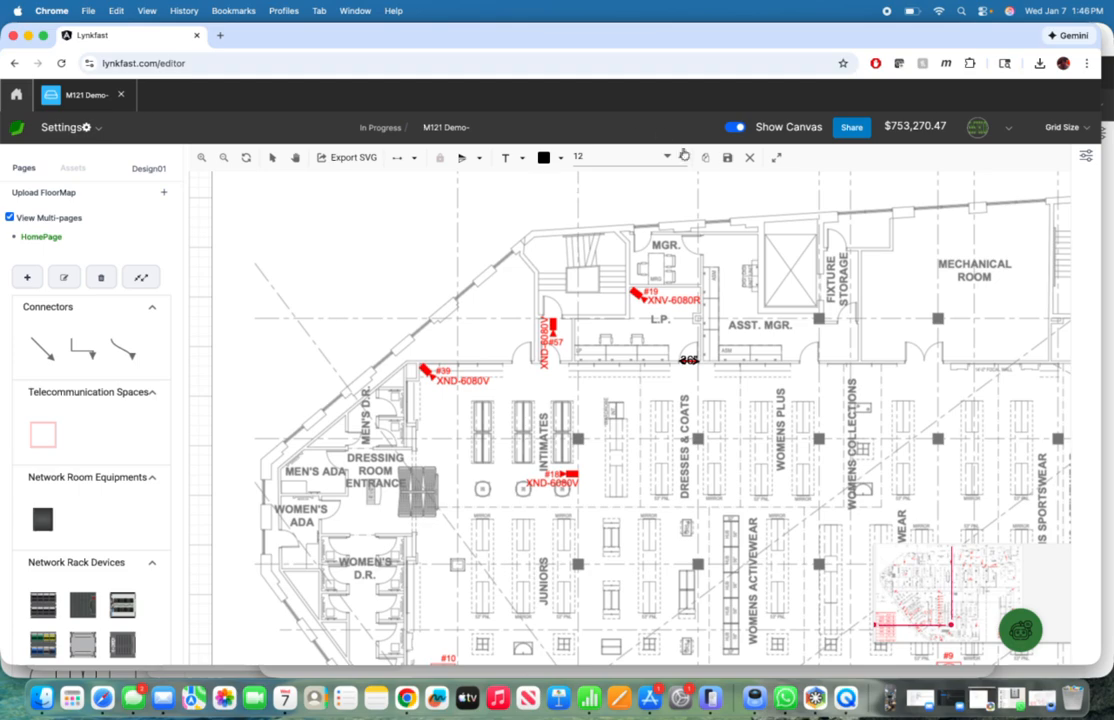
{"action": "left_click", "coordinate": [727, 158]}
{"action": "left_click", "coordinate": [659, 147]}
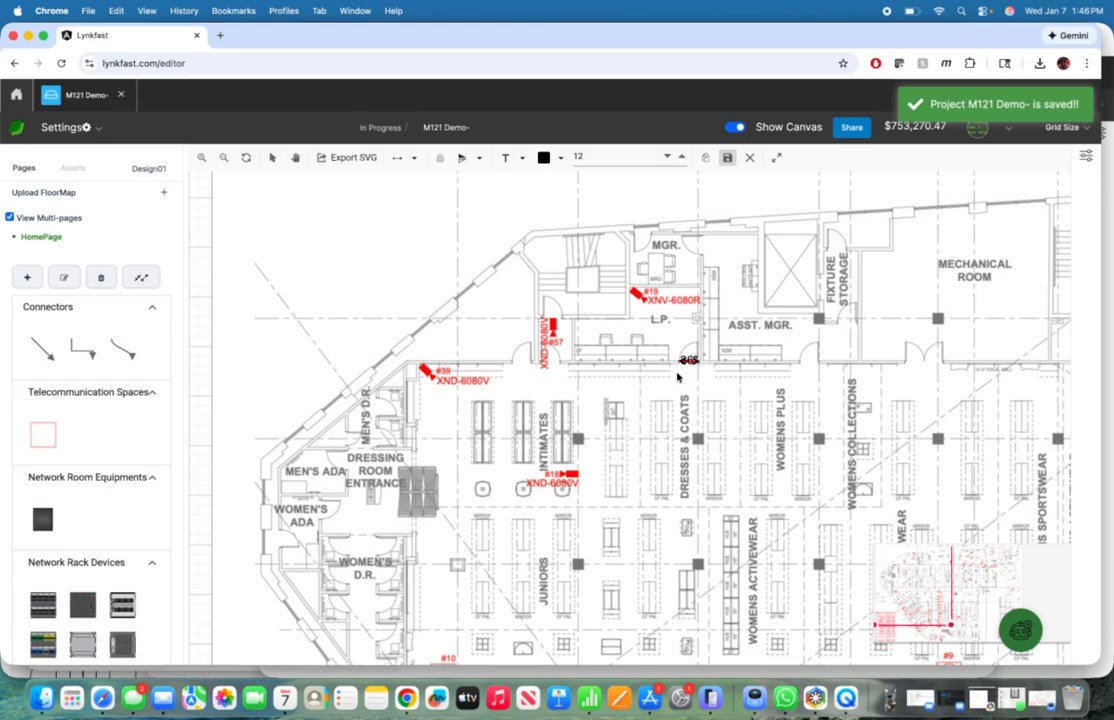
Step: Place the Loss Prevention Office outlet on the floorplan at the lower wall of the L.P. office
{"action": "scroll", "coordinate": [677, 377], "scroll_direction": "down", "scroll_amount": 3}
{"action": "scroll", "coordinate": [677, 377], "scroll_direction": "up", "scroll_amount": 2}
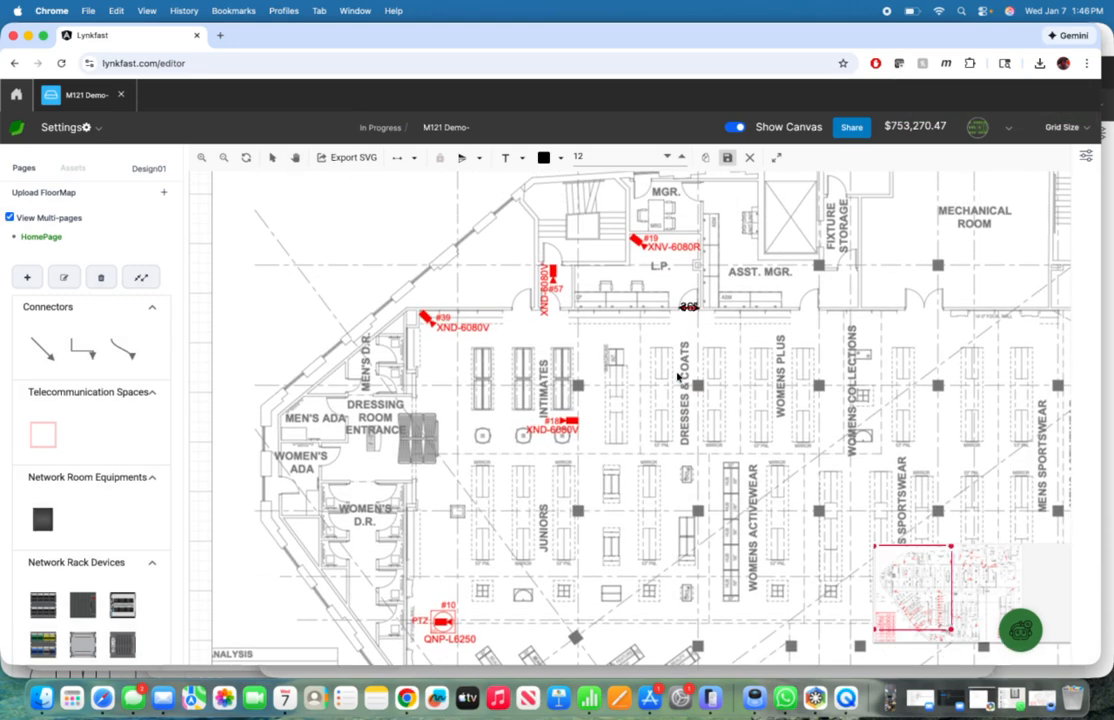
{"action": "scroll", "coordinate": [677, 377], "scroll_direction": "down", "scroll_amount": 2}
{"action": "scroll", "coordinate": [677, 377], "scroll_direction": "up", "scroll_amount": 2}
{"action": "scroll", "coordinate": [60, 522], "scroll_direction": "down", "scroll_amount": 10}
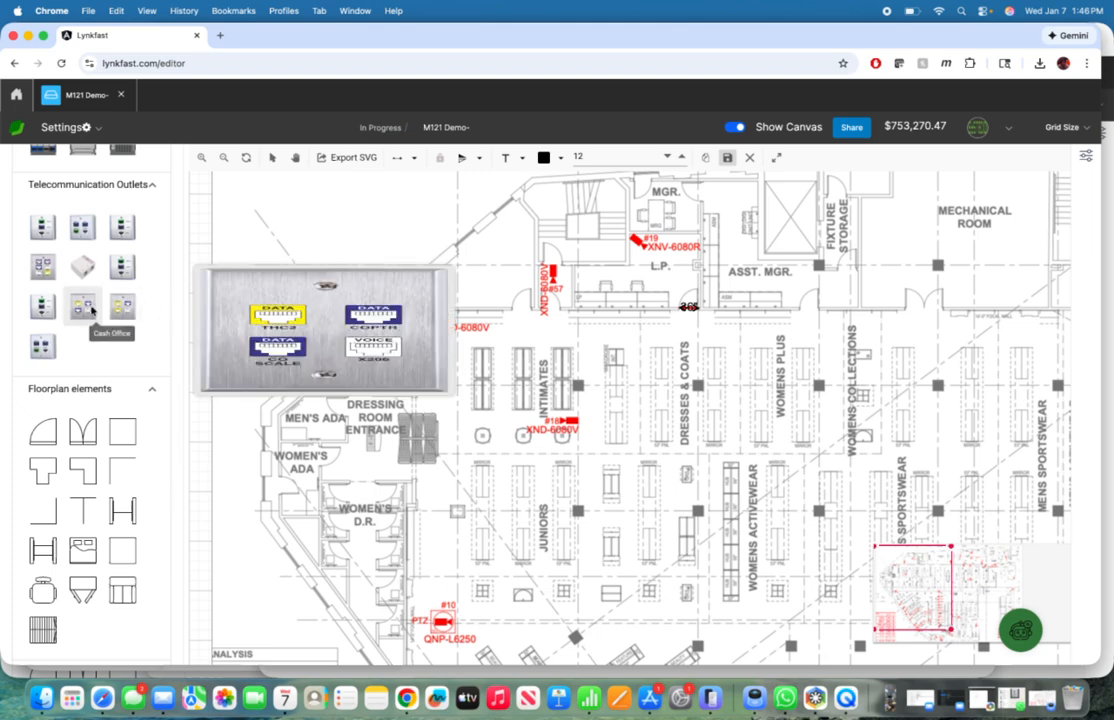
{"action": "mouse_move", "coordinate": [64, 277]}
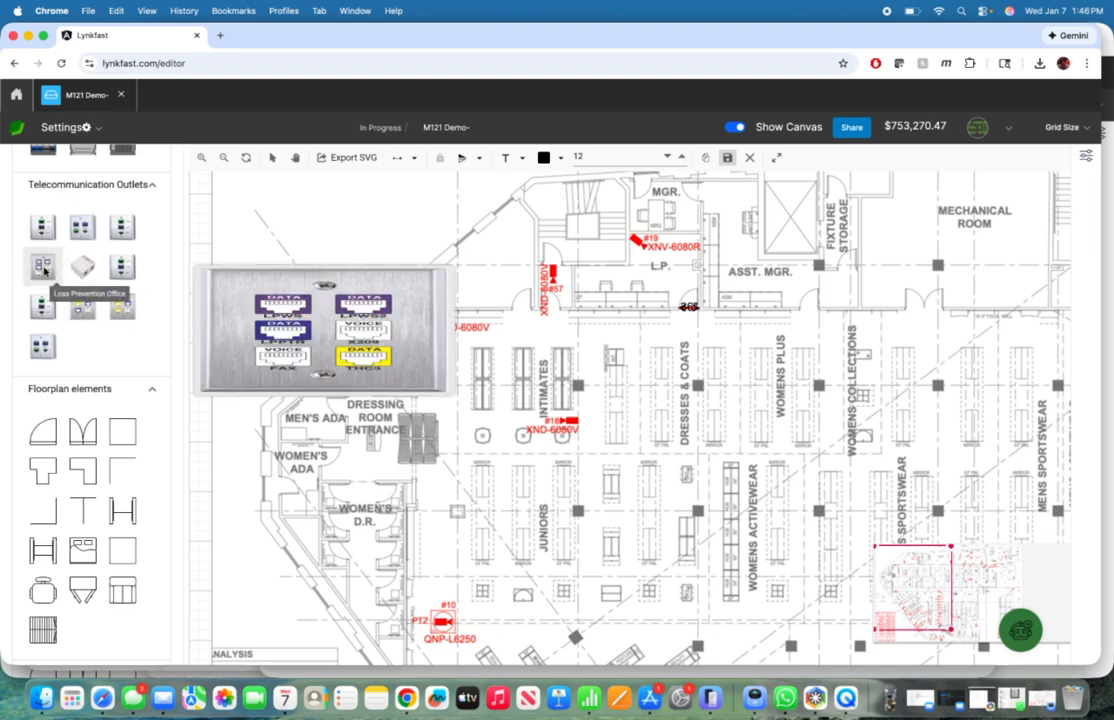
{"action": "left_click_drag", "start_coordinate": [44, 270], "coordinate": [605, 306]}
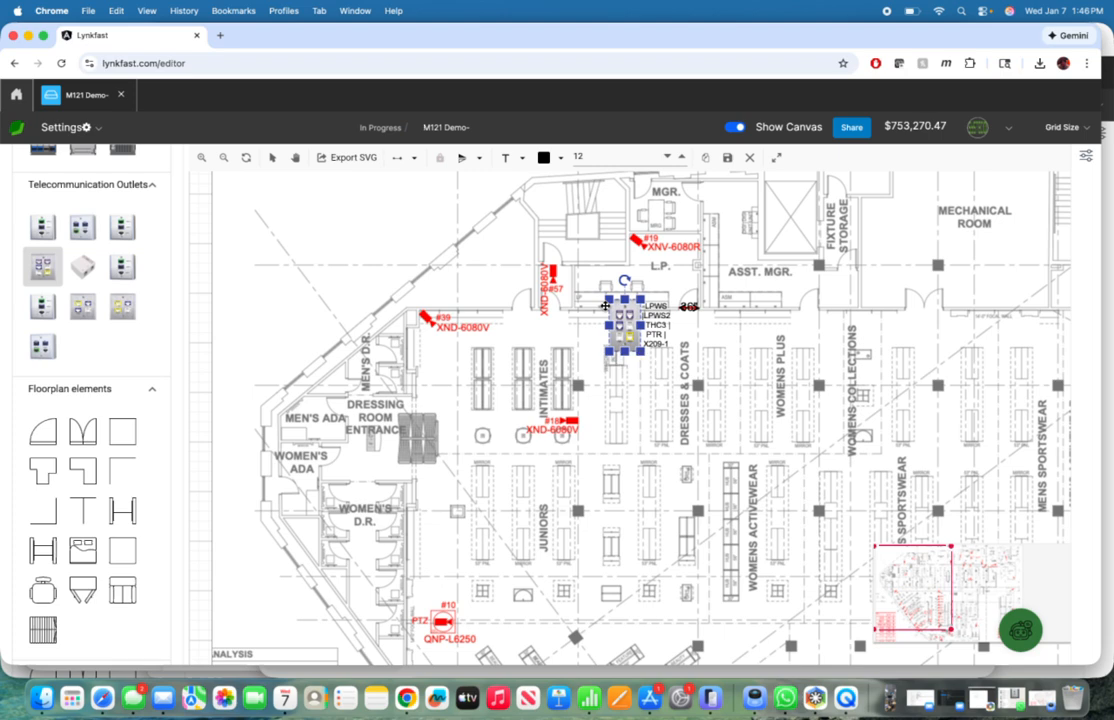
Step: Place the Register 1 with TR, Register 2 with Call Forward and Register 3 outlets upward along the lower end of the checkout counter row
{"action": "scroll", "coordinate": [718, 396], "scroll_direction": "down", "scroll_amount": 6}
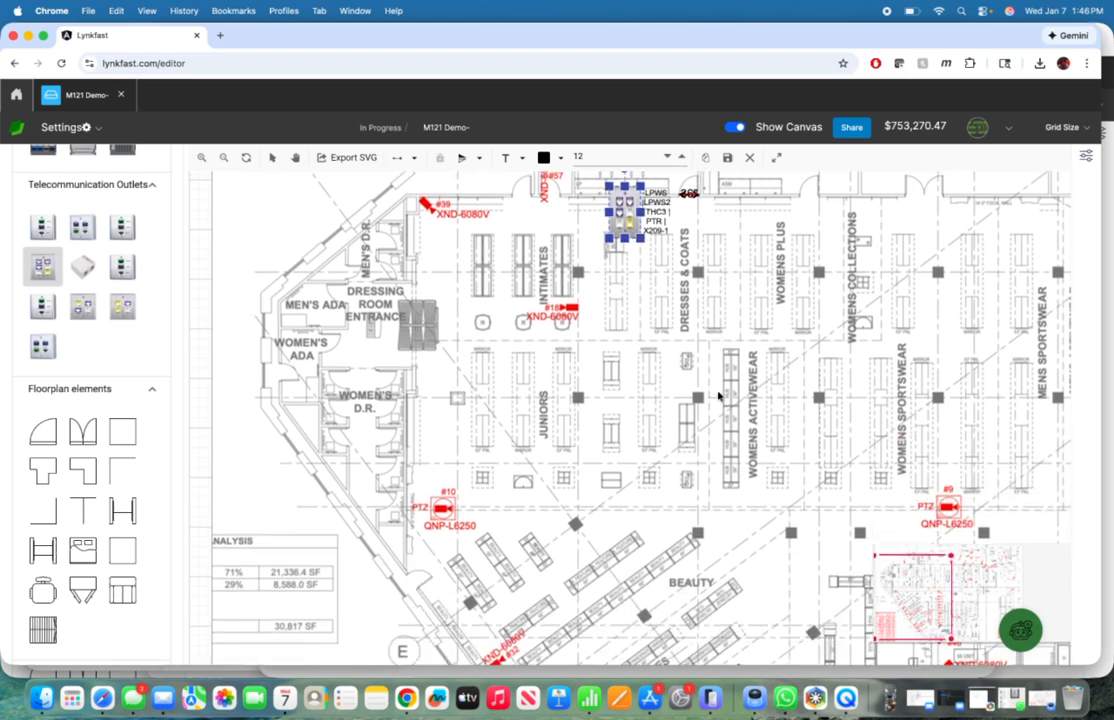
{"action": "scroll", "coordinate": [718, 396], "scroll_direction": "down", "scroll_amount": 1}
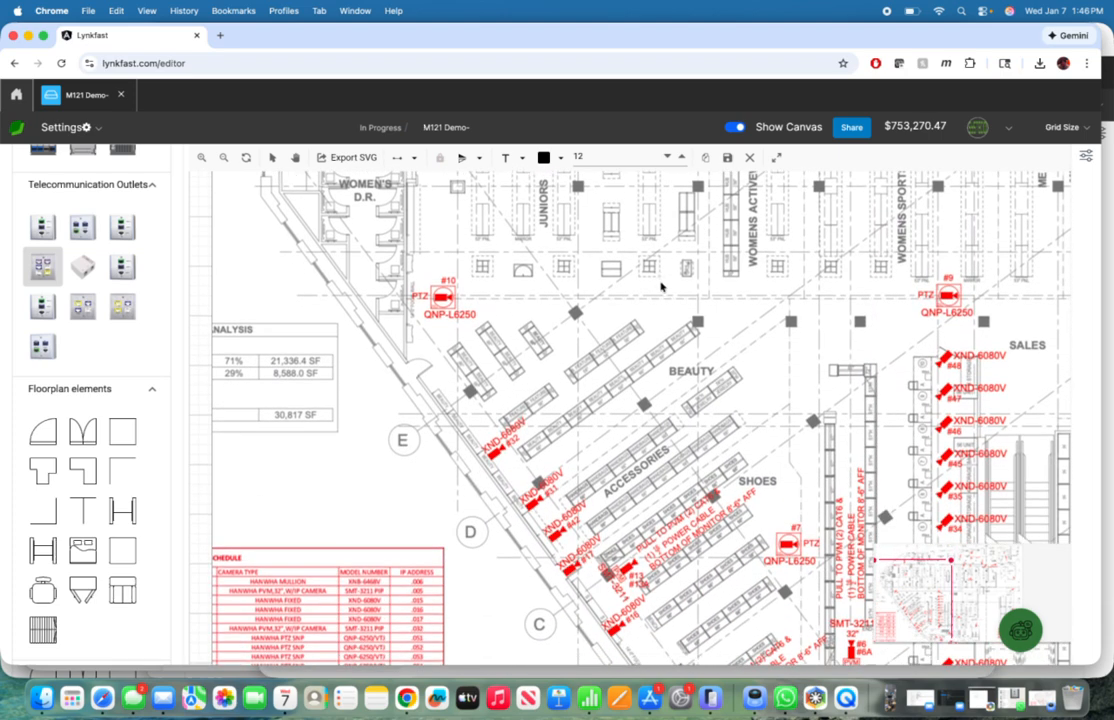
{"action": "scroll", "coordinate": [663, 297], "scroll_direction": "right", "scroll_amount": 3}
{"action": "scroll", "coordinate": [704, 435], "scroll_direction": "down", "scroll_amount": 3}
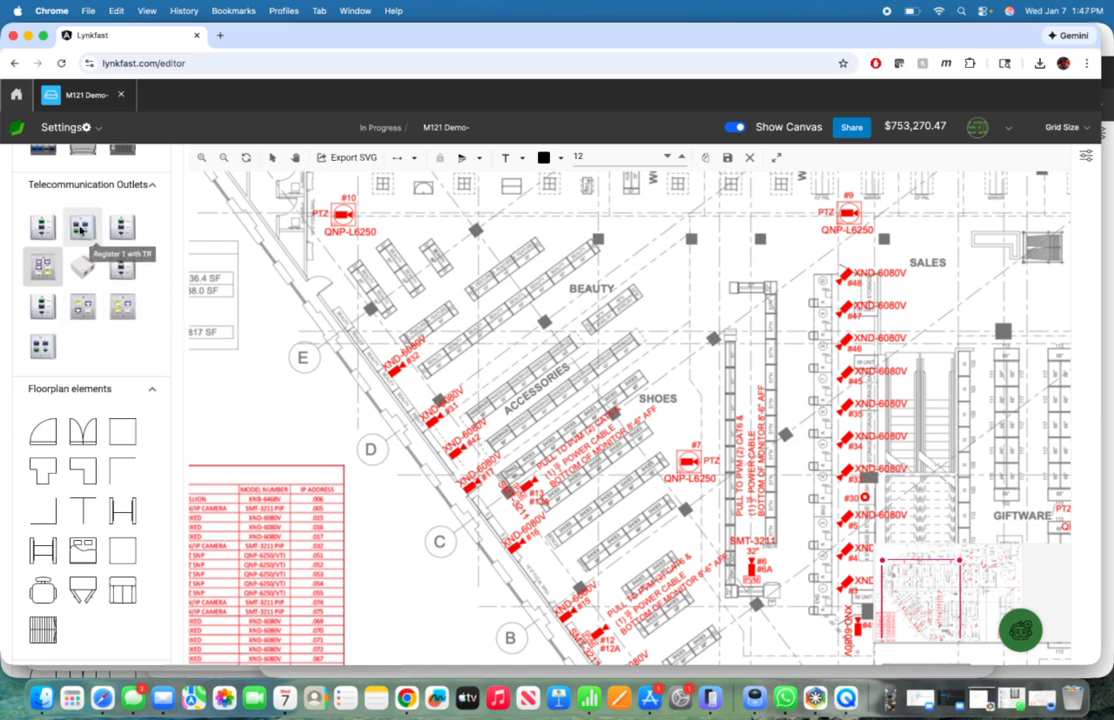
{"action": "left_click_drag", "start_coordinate": [82, 227], "coordinate": [829, 592]}
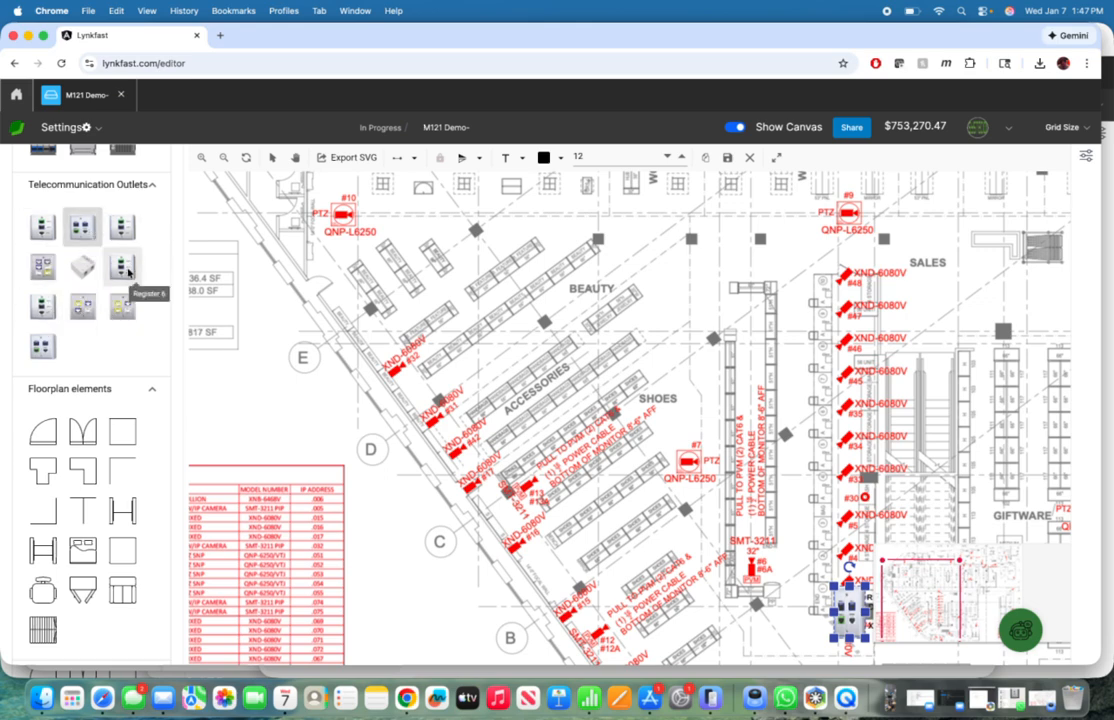
{"action": "left_click_drag", "start_coordinate": [47, 350], "coordinate": [843, 538]}
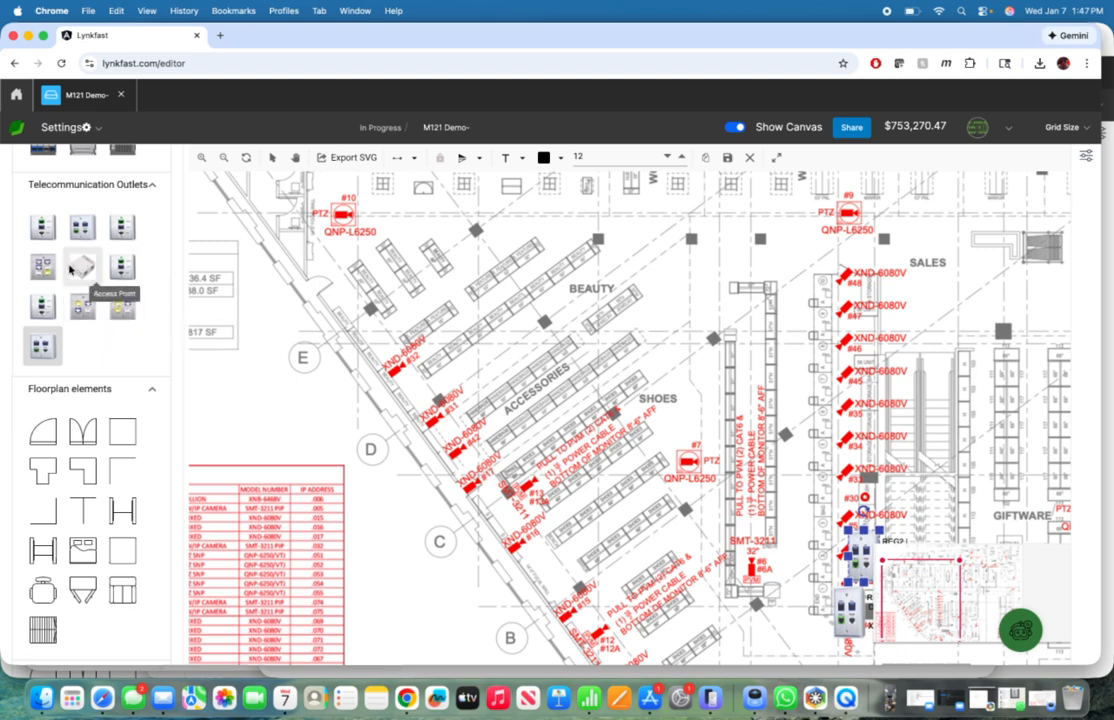
{"action": "left_click_drag", "start_coordinate": [111, 229], "coordinate": [858, 480]}
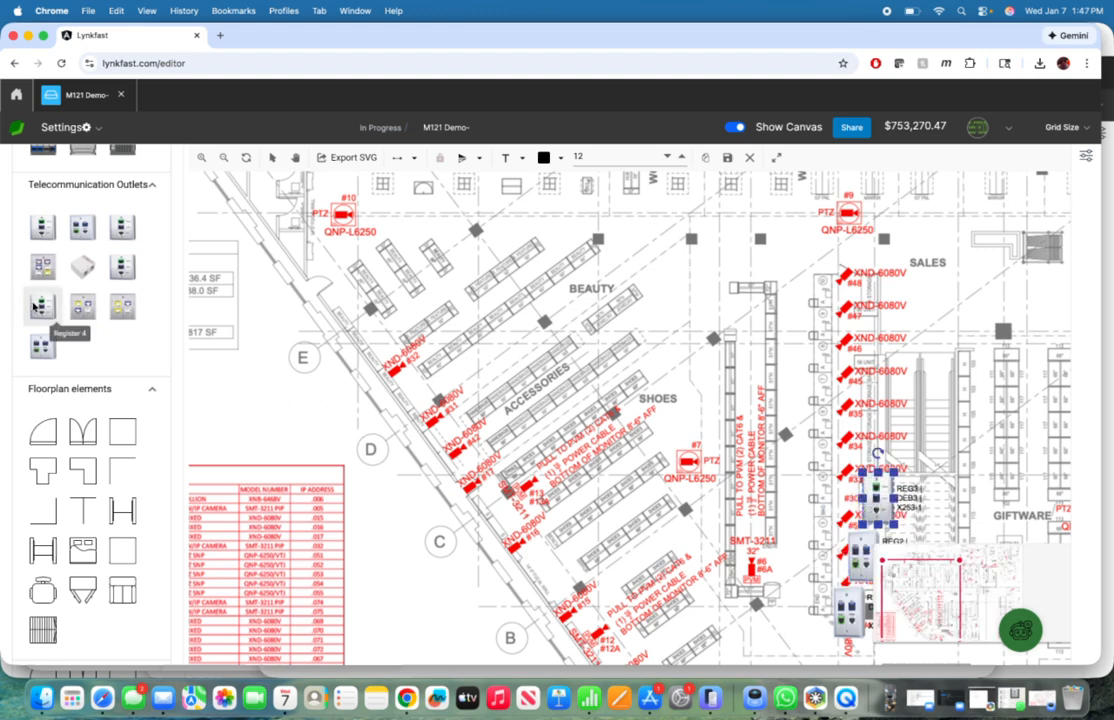
Step: Place the Register 4, Register 5 and Register 6 outlets in a diagonal line up from Register 3, and save the project
{"action": "left_click_drag", "start_coordinate": [42, 306], "coordinate": [878, 436]}
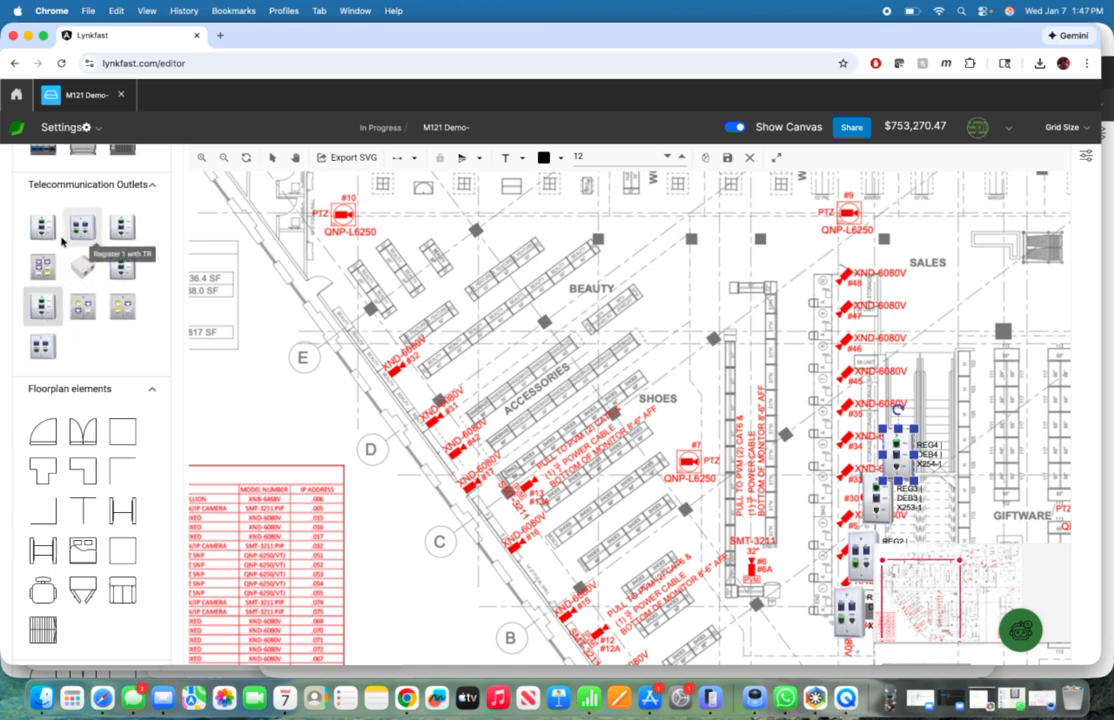
{"action": "left_click_drag", "start_coordinate": [42, 229], "coordinate": [914, 397]}
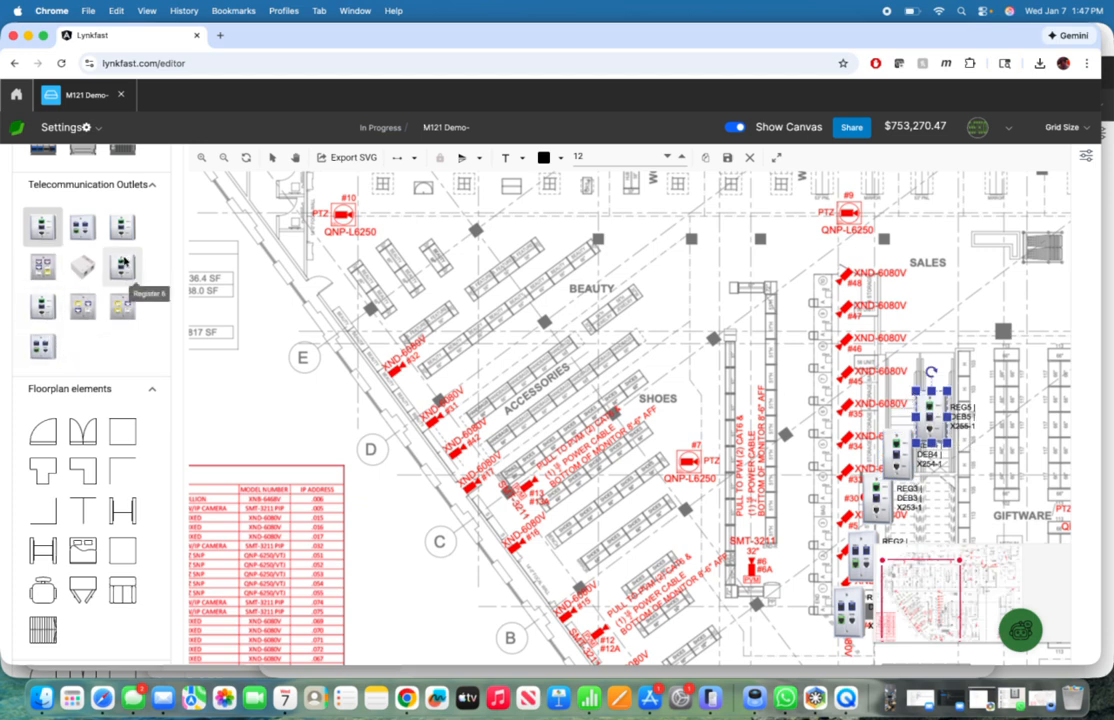
{"action": "left_click_drag", "start_coordinate": [123, 262], "coordinate": [932, 336]}
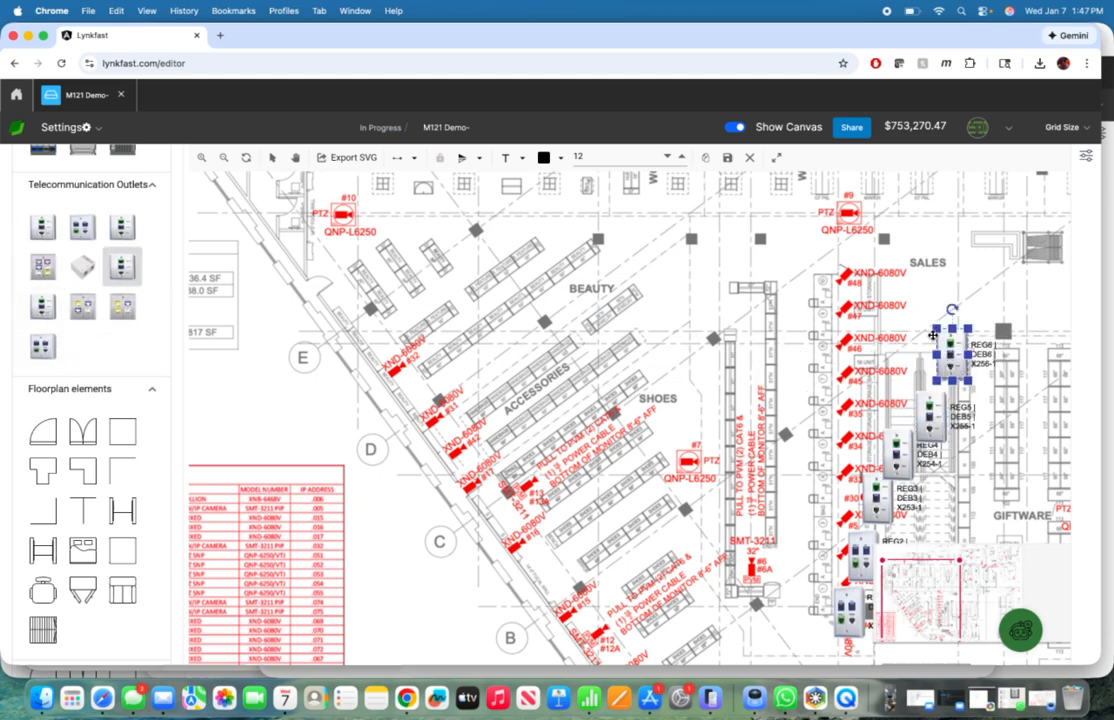
{"action": "left_click", "coordinate": [724, 158]}
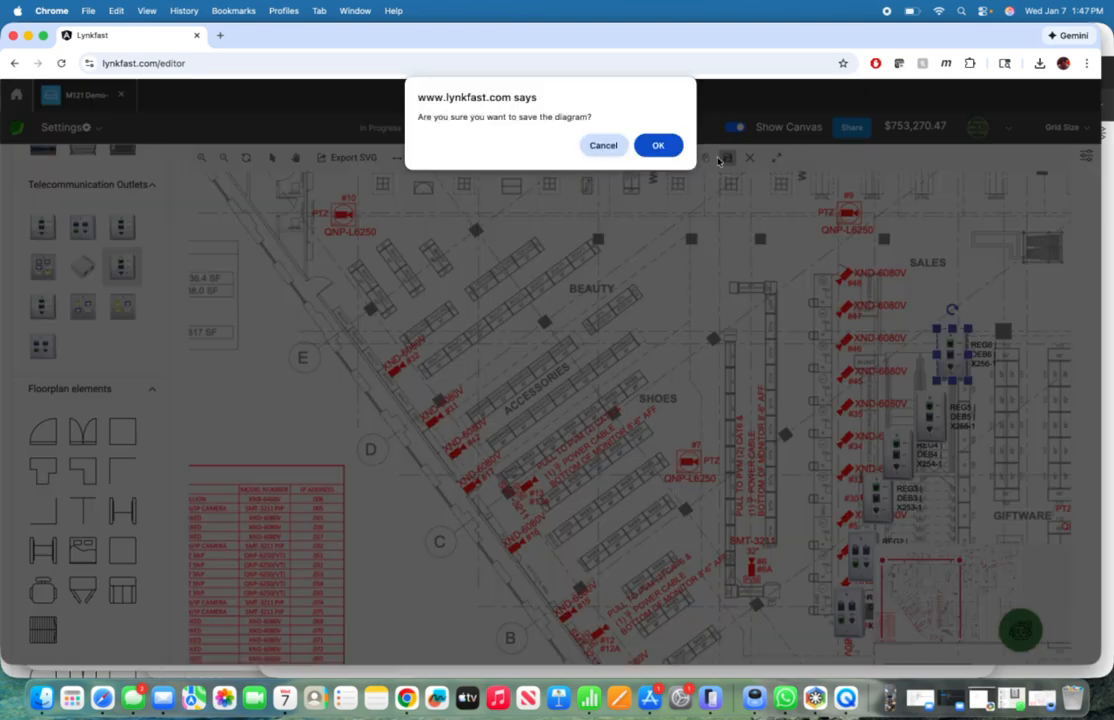
{"action": "left_click", "coordinate": [669, 149]}
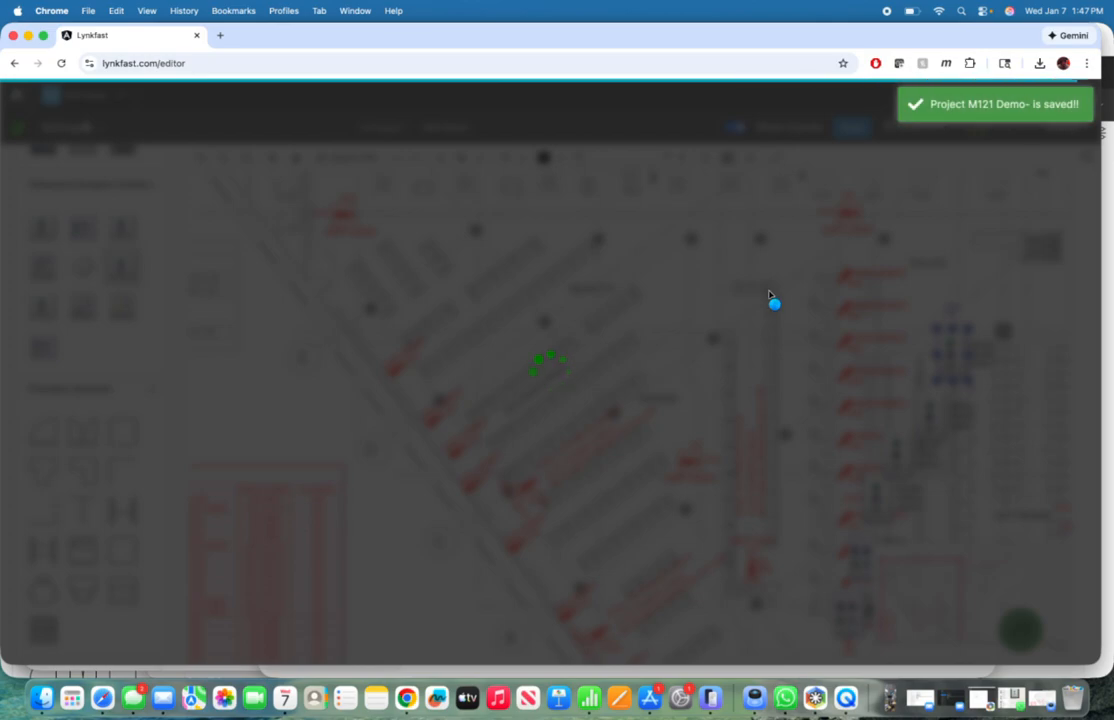
Step: Place one access point beside the lower register outlets and another above the Intimates department, near the L.P. office
{"action": "scroll", "coordinate": [725, 311], "scroll_direction": "down", "scroll_amount": 5}
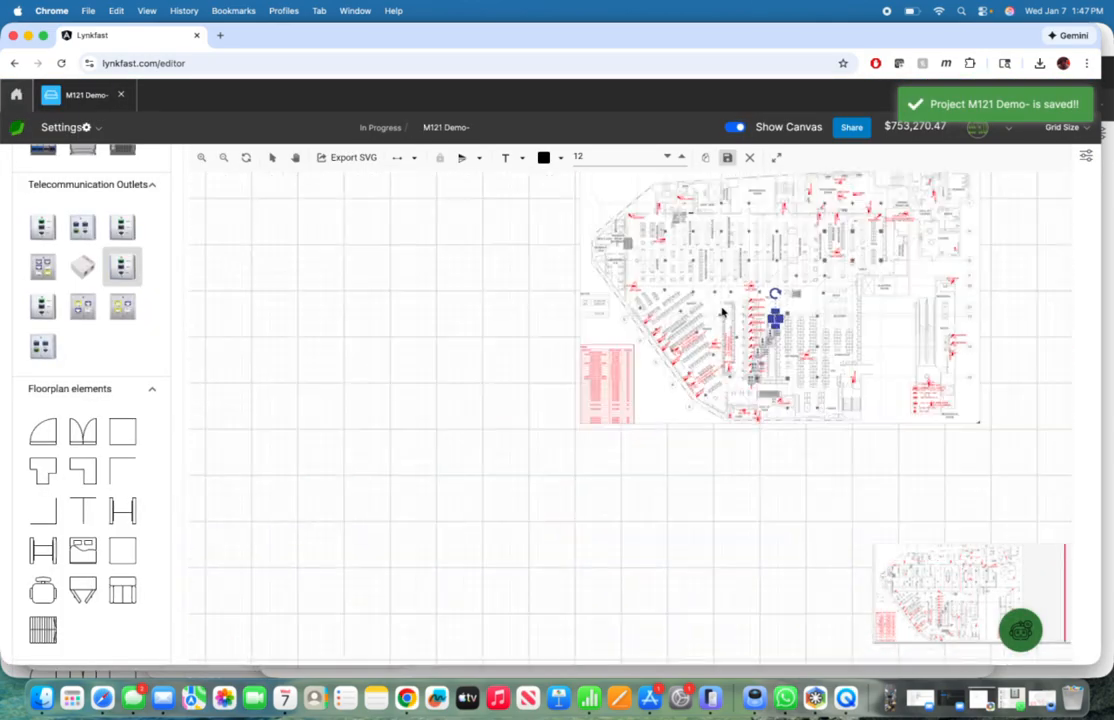
{"action": "scroll", "coordinate": [723, 312], "scroll_direction": "up", "scroll_amount": 10}
{"action": "scroll", "coordinate": [723, 312], "scroll_direction": "down", "scroll_amount": 10}
{"action": "scroll", "coordinate": [722, 312], "scroll_direction": "up", "scroll_amount": 5}
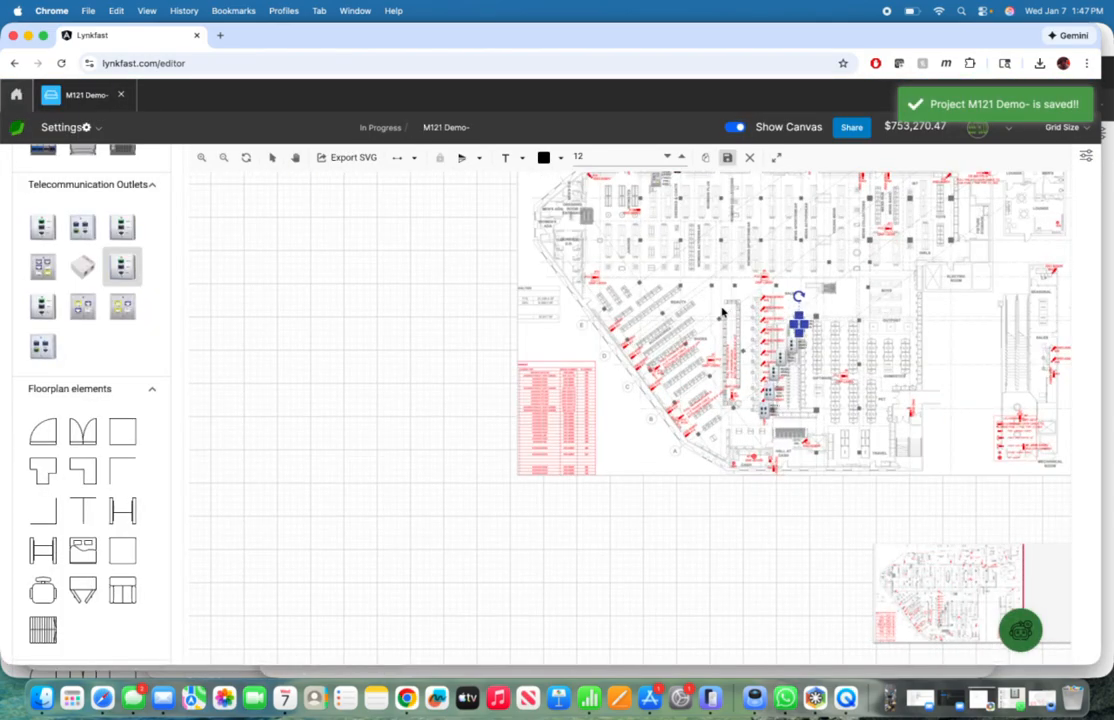
{"action": "scroll", "coordinate": [722, 305], "scroll_direction": "up", "scroll_amount": 5}
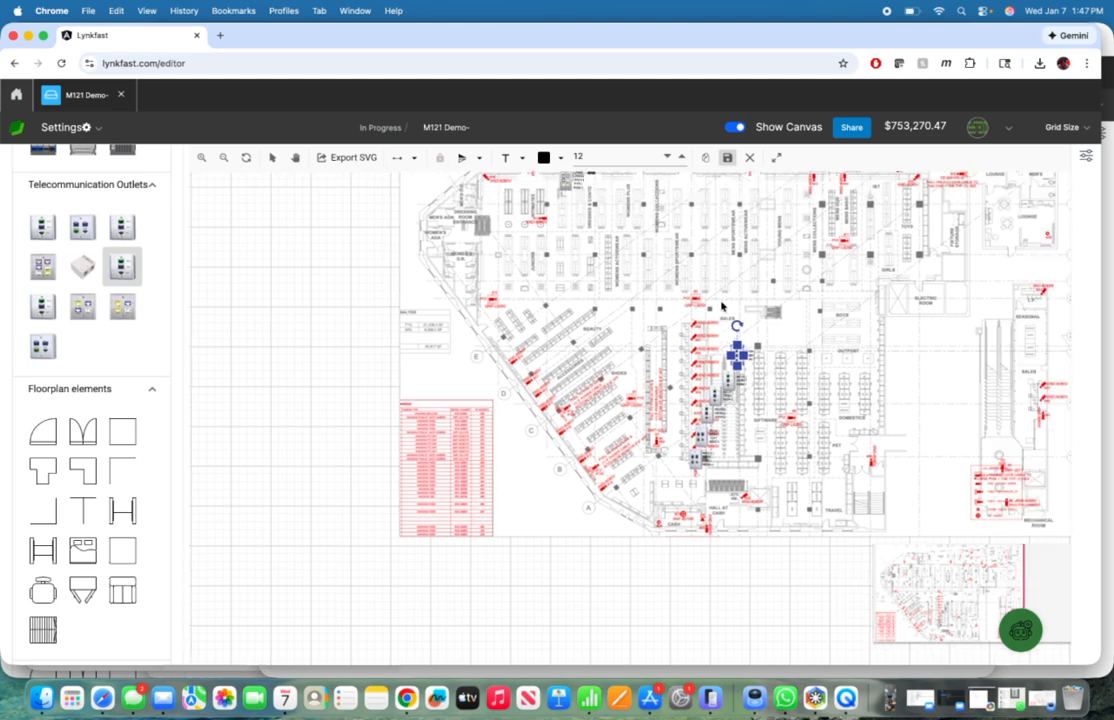
{"action": "scroll", "coordinate": [722, 305], "scroll_direction": "down", "scroll_amount": 2}
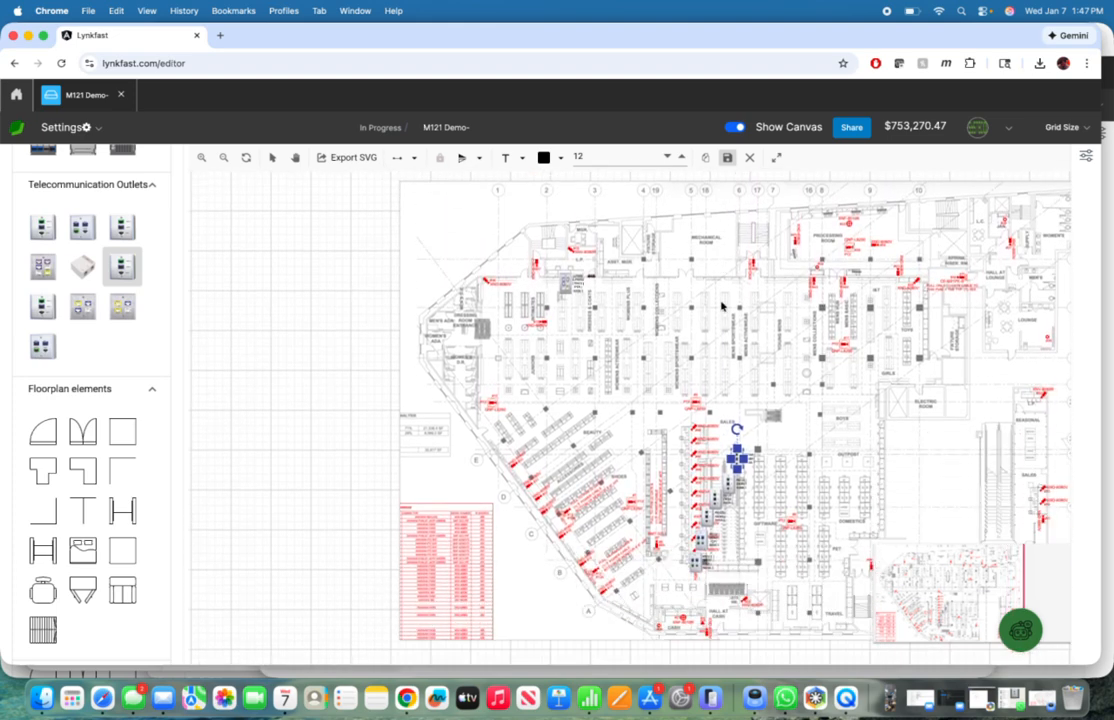
{"action": "scroll", "coordinate": [90, 290], "scroll_direction": "up", "scroll_amount": 1}
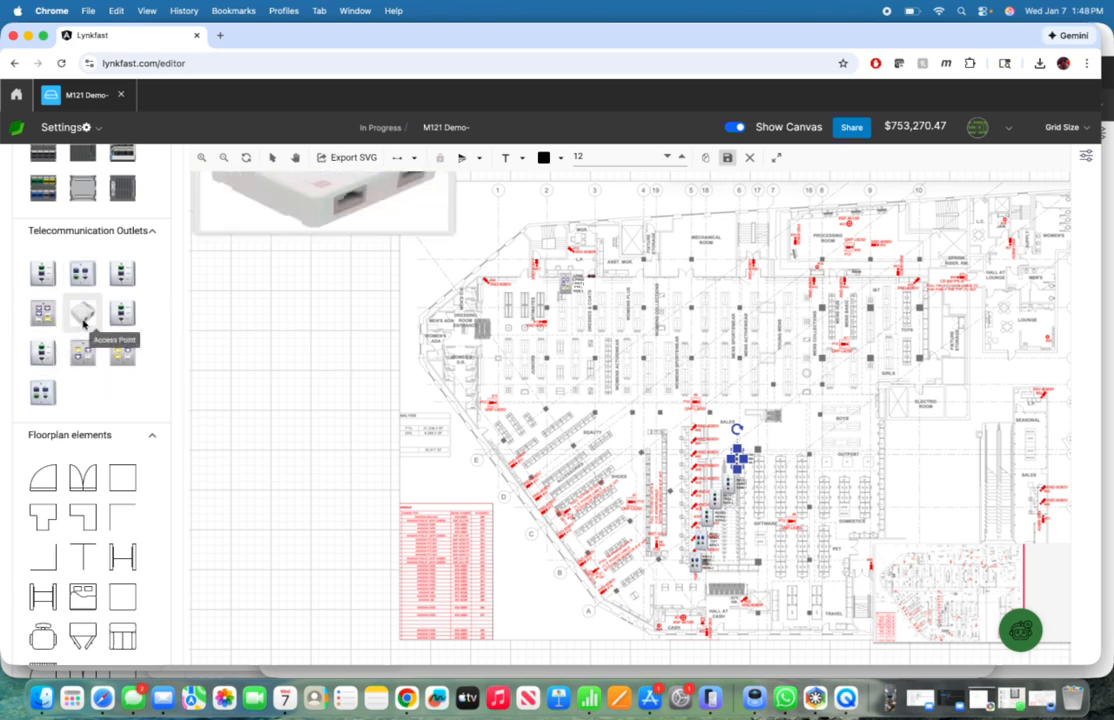
{"action": "left_click", "coordinate": [86, 310]}
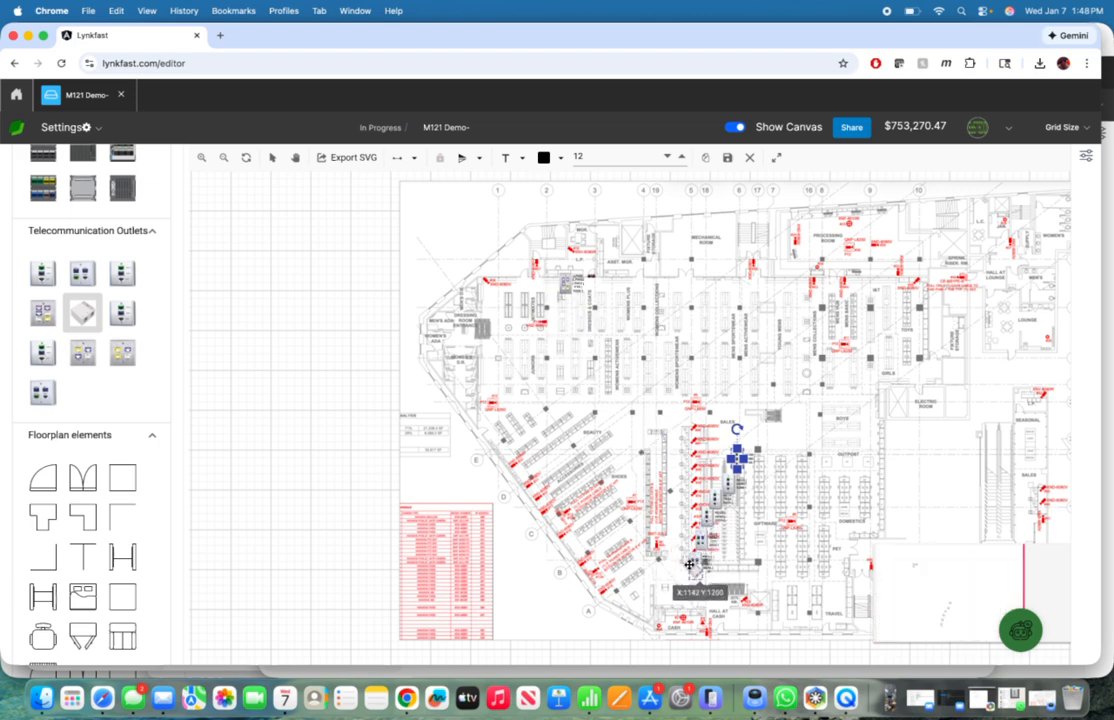
{"action": "left_click", "coordinate": [666, 538]}
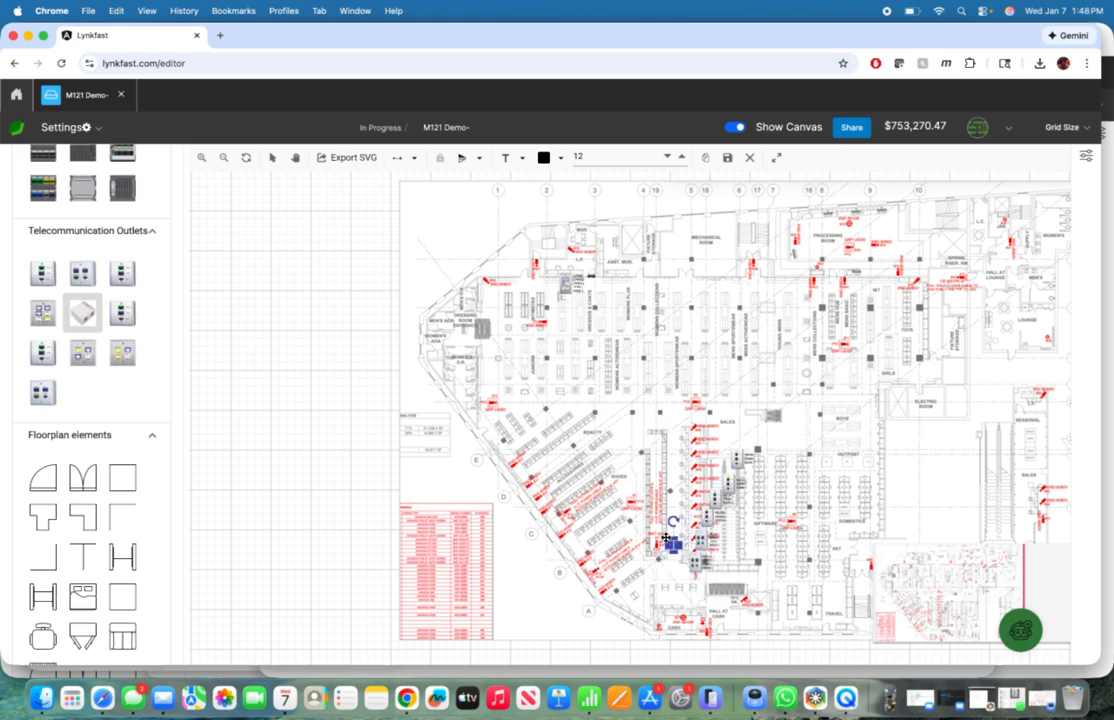
{"action": "left_click", "coordinate": [84, 312]}
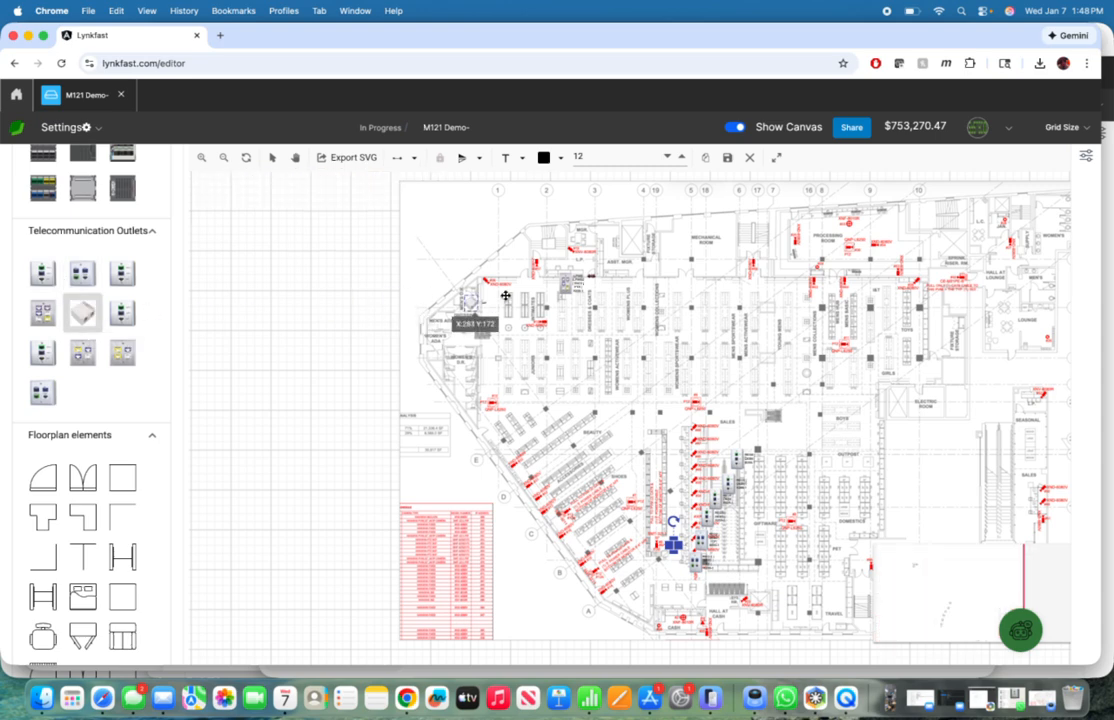
{"action": "left_click", "coordinate": [518, 276]}
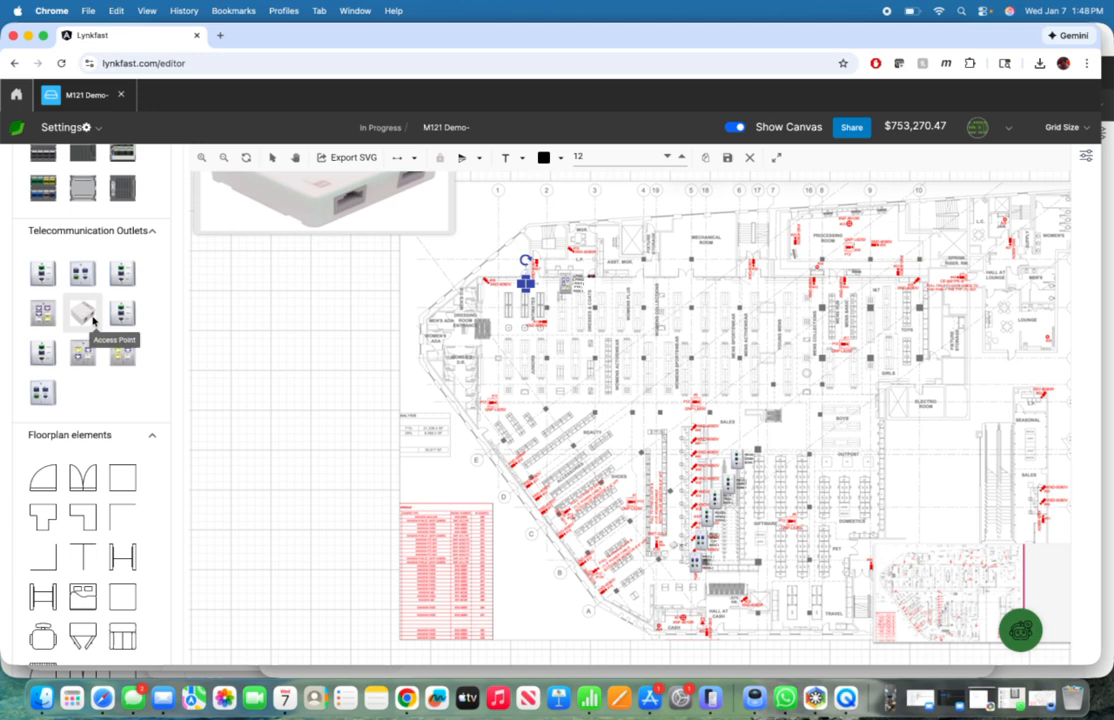
Step: Place one access point at the lower wall of the Processing Room and another between the Pet and Travel departments
{"action": "left_click", "coordinate": [92, 320]}
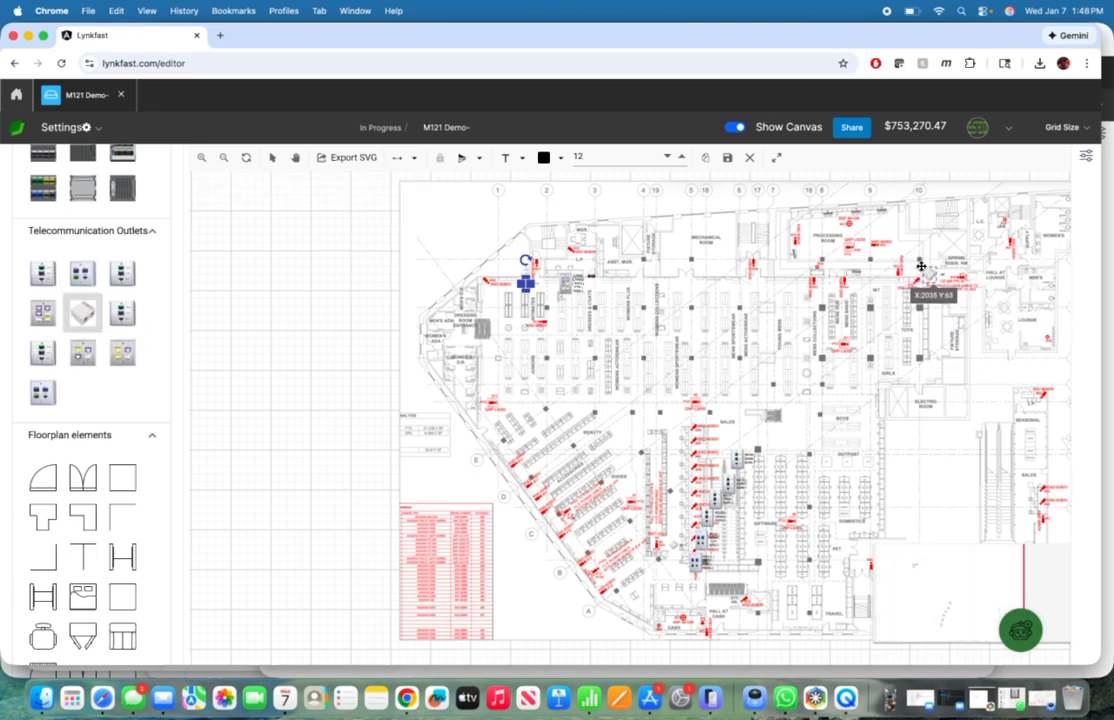
{"action": "left_click", "coordinate": [872, 266]}
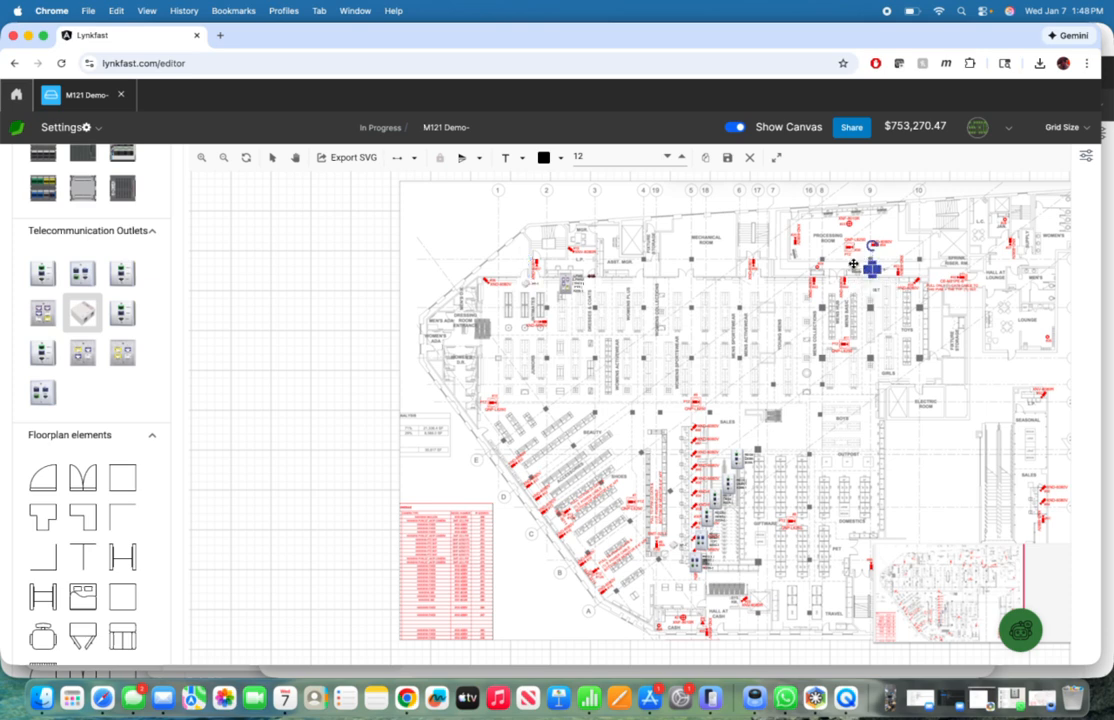
{"action": "left_click", "coordinate": [82, 316]}
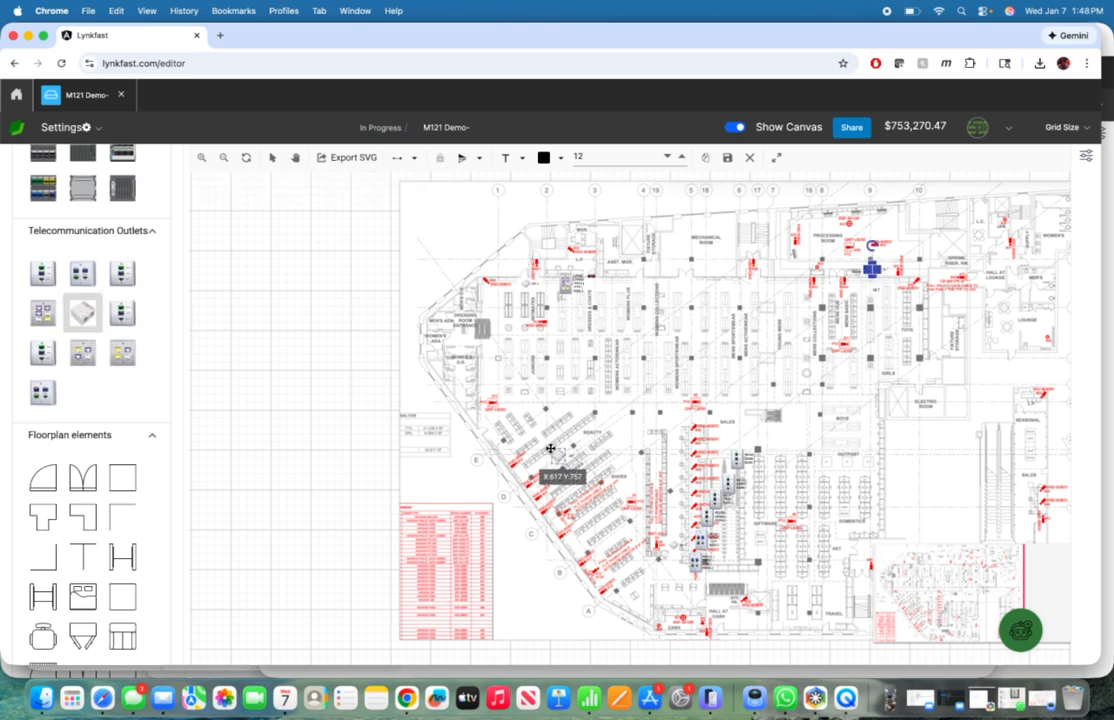
{"action": "left_click", "coordinate": [828, 575]}
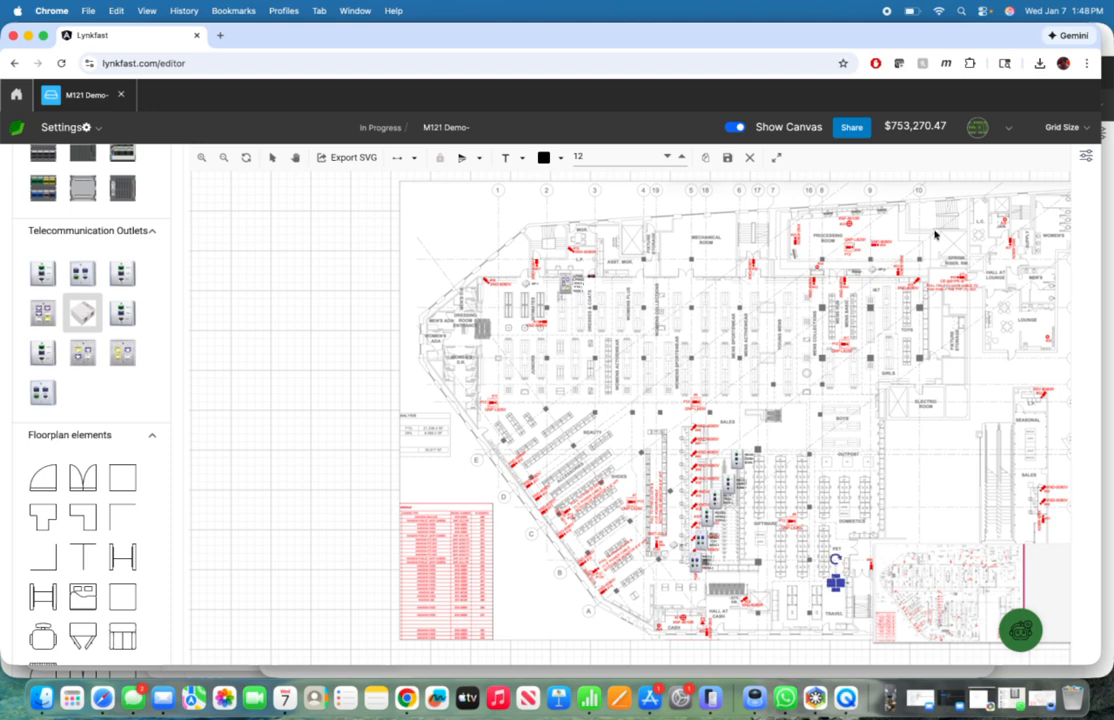
Step: Show the layers list with the quantities of the placed devices, and save the project
{"action": "left_click", "coordinate": [1086, 159]}
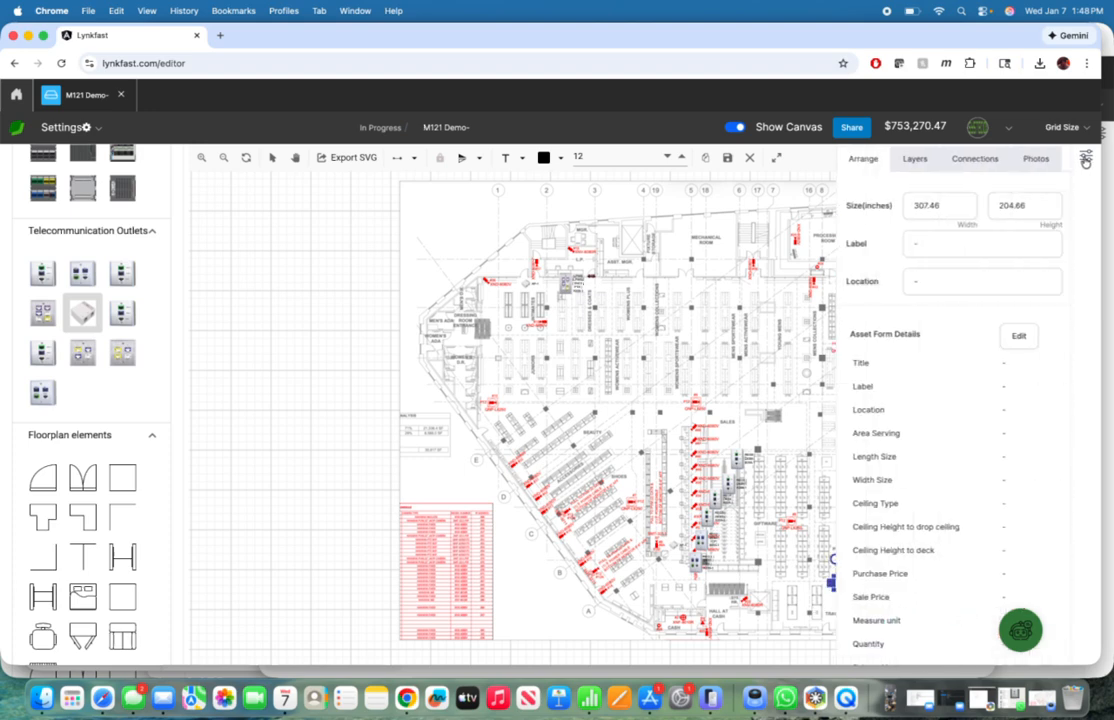
{"action": "left_click", "coordinate": [910, 159]}
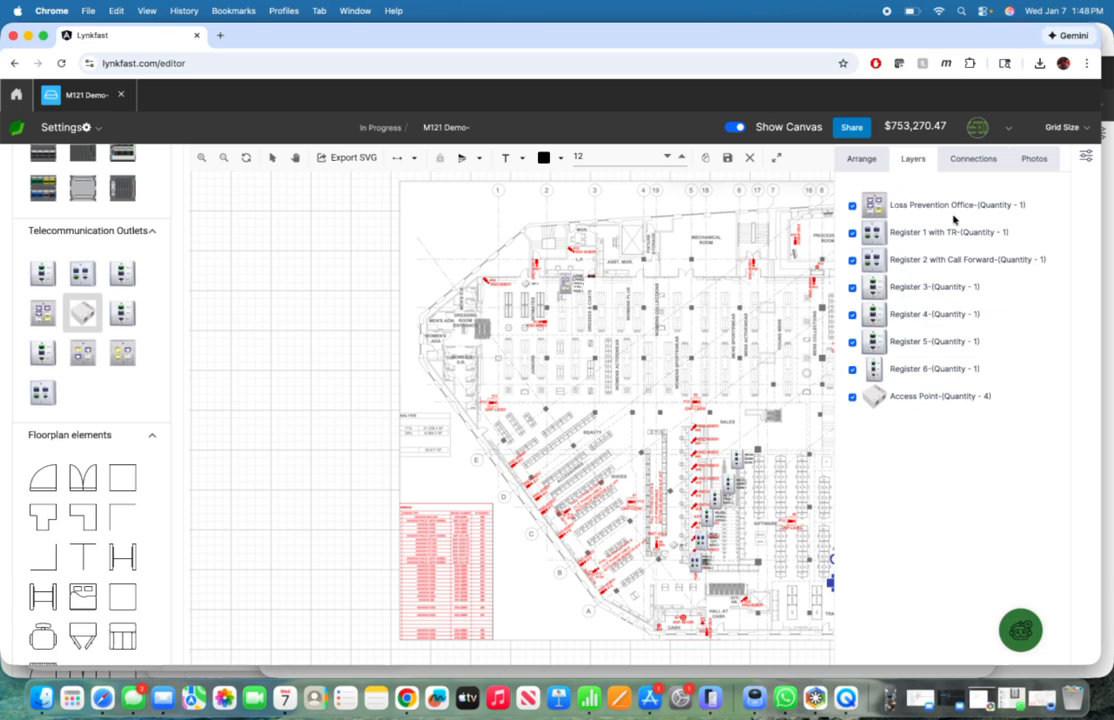
{"action": "left_click", "coordinate": [728, 163]}
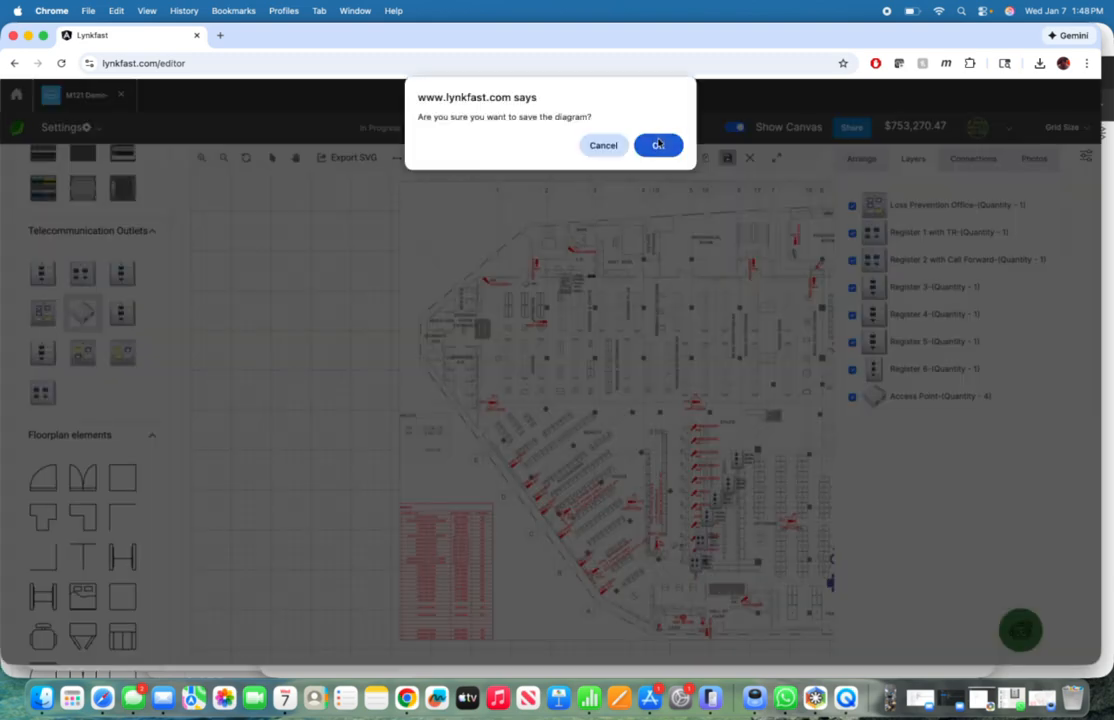
{"action": "left_click", "coordinate": [658, 145]}
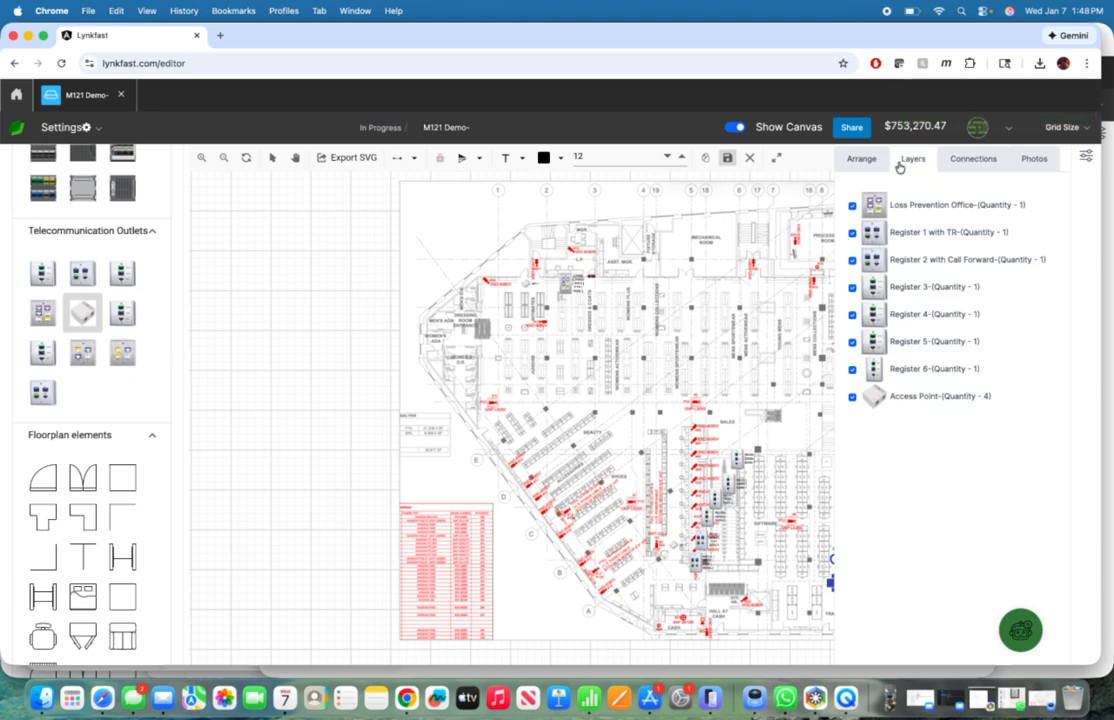
Step: Examine the Loss Prevention Office outlet's properties, including its label, wire length, note and kit items
{"action": "left_click", "coordinate": [568, 285]}
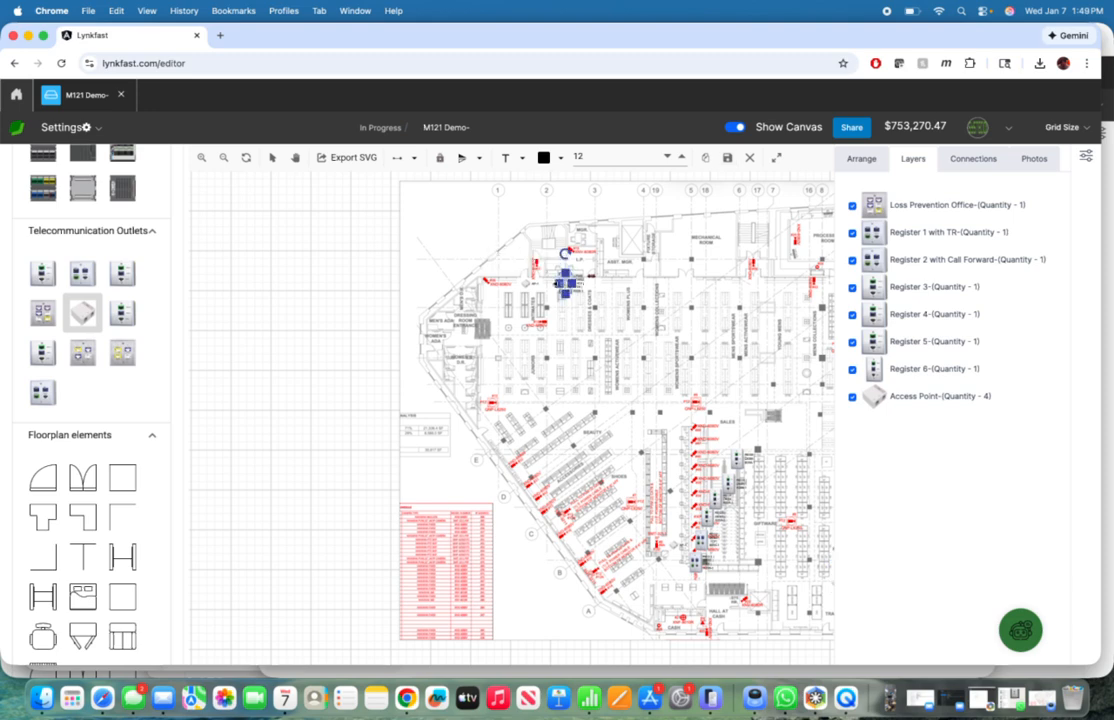
{"action": "left_click", "coordinate": [862, 158]}
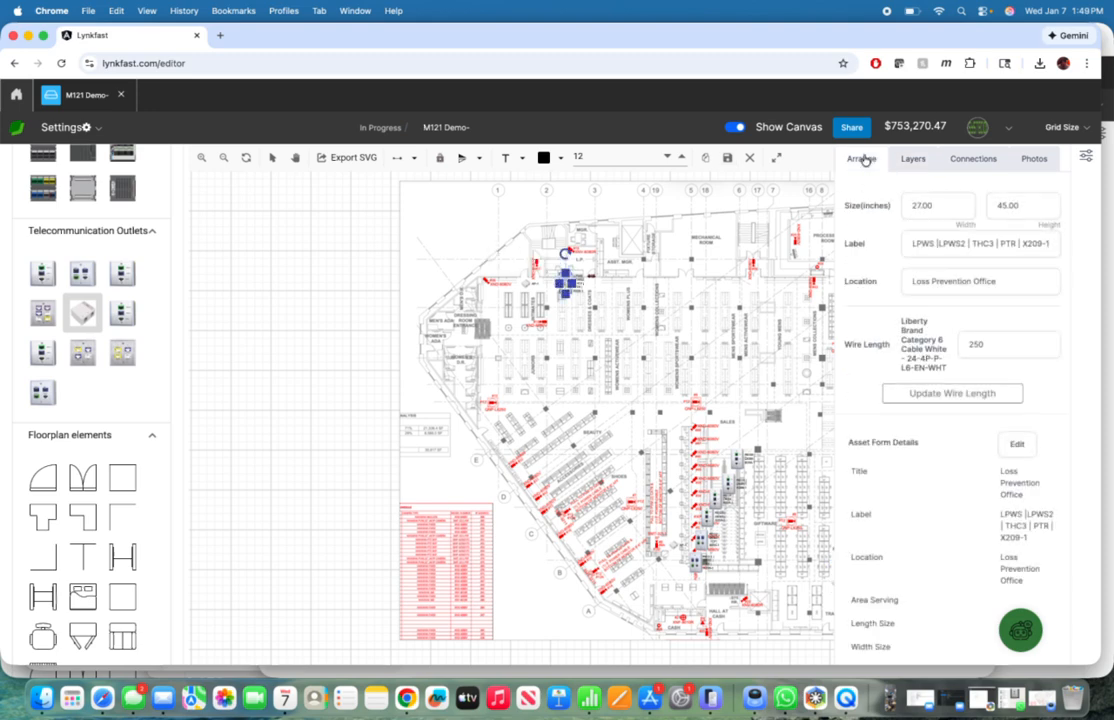
{"action": "scroll", "coordinate": [957, 435], "scroll_direction": "down", "scroll_amount": 15}
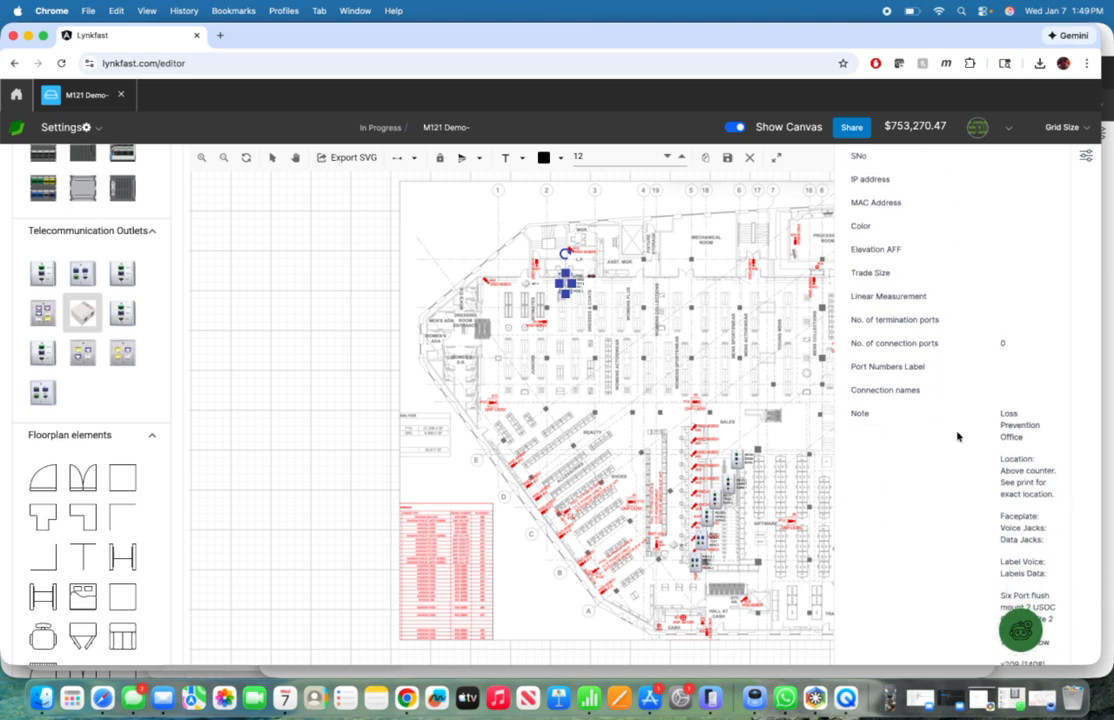
{"action": "scroll", "coordinate": [957, 435], "scroll_direction": "down", "scroll_amount": 5}
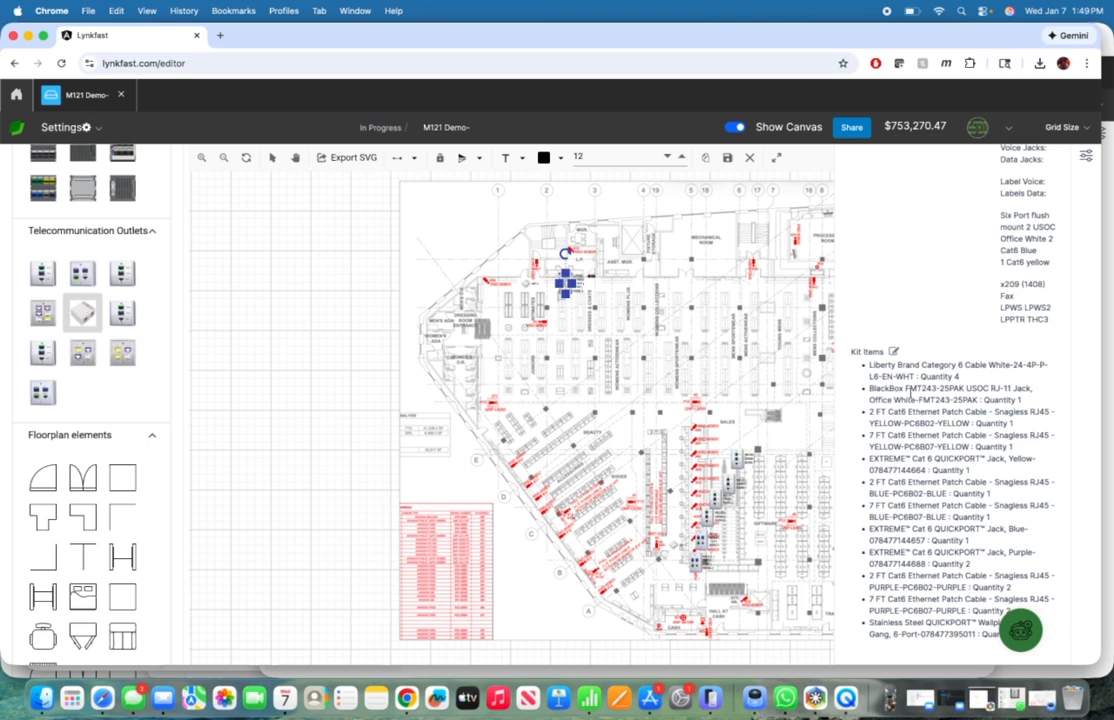
{"action": "left_click_drag", "start_coordinate": [884, 418], "coordinate": [898, 420]}
Step: Generate the project's bill of materials and look through its products, quantities and prices
{"action": "scroll", "coordinate": [106, 450], "scroll_direction": "down", "scroll_amount": 10}
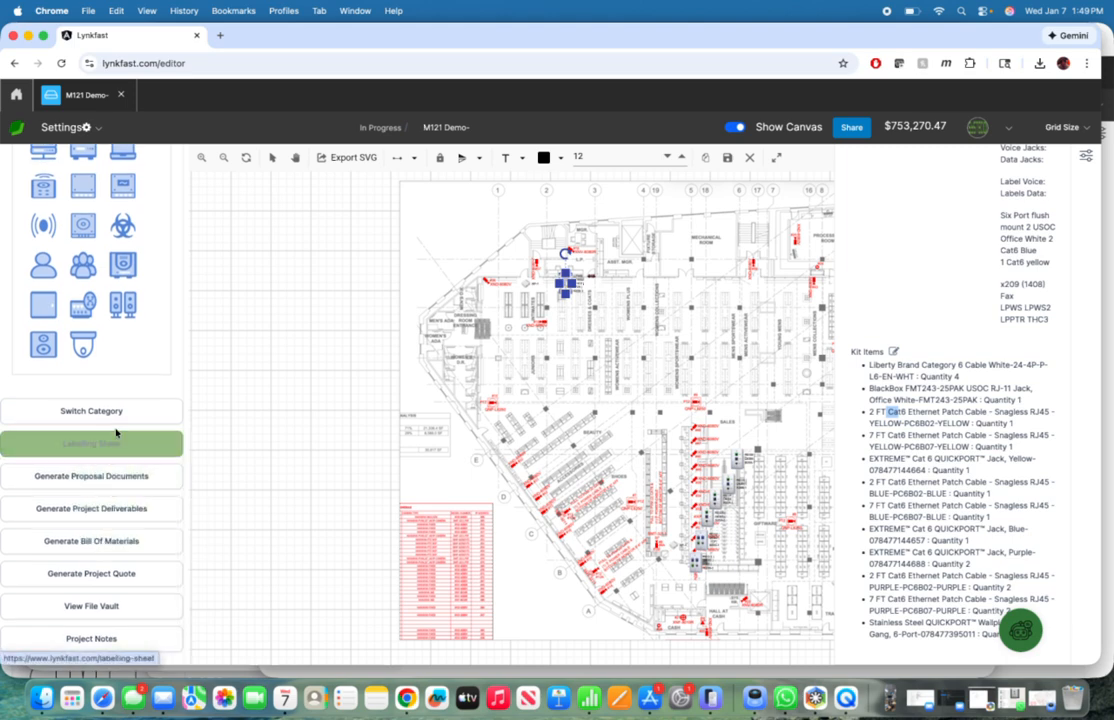
{"action": "left_click", "coordinate": [98, 547]}
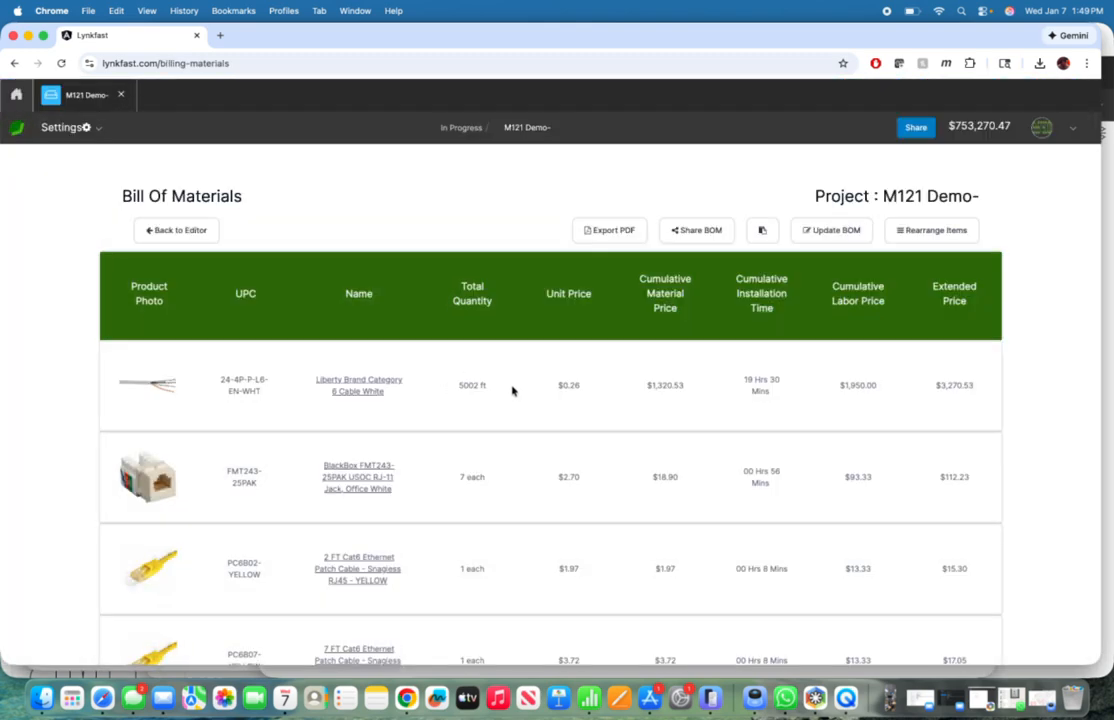
{"action": "scroll", "coordinate": [512, 390], "scroll_direction": "down", "scroll_amount": 5}
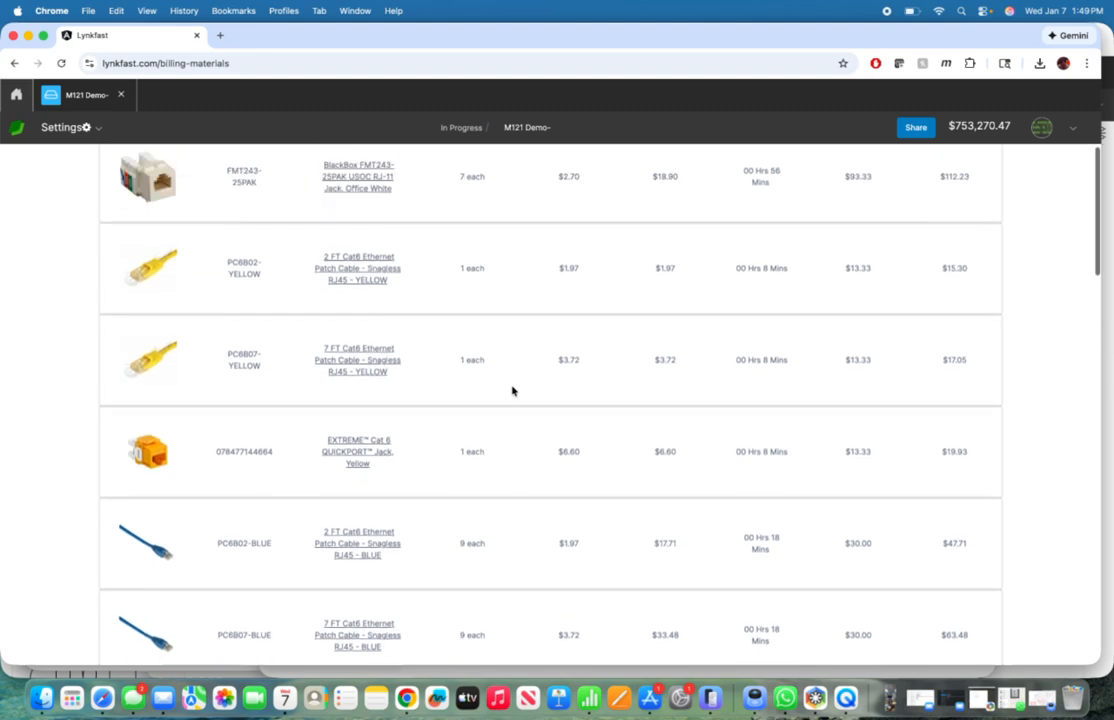
Step: Review the bill of materials from the cable quantity down to the overall material, installation time, labor and grand totals
{"action": "scroll", "coordinate": [512, 390], "scroll_direction": "up", "scroll_amount": 5}
{"action": "left_click_drag", "start_coordinate": [467, 385], "coordinate": [481, 384]}
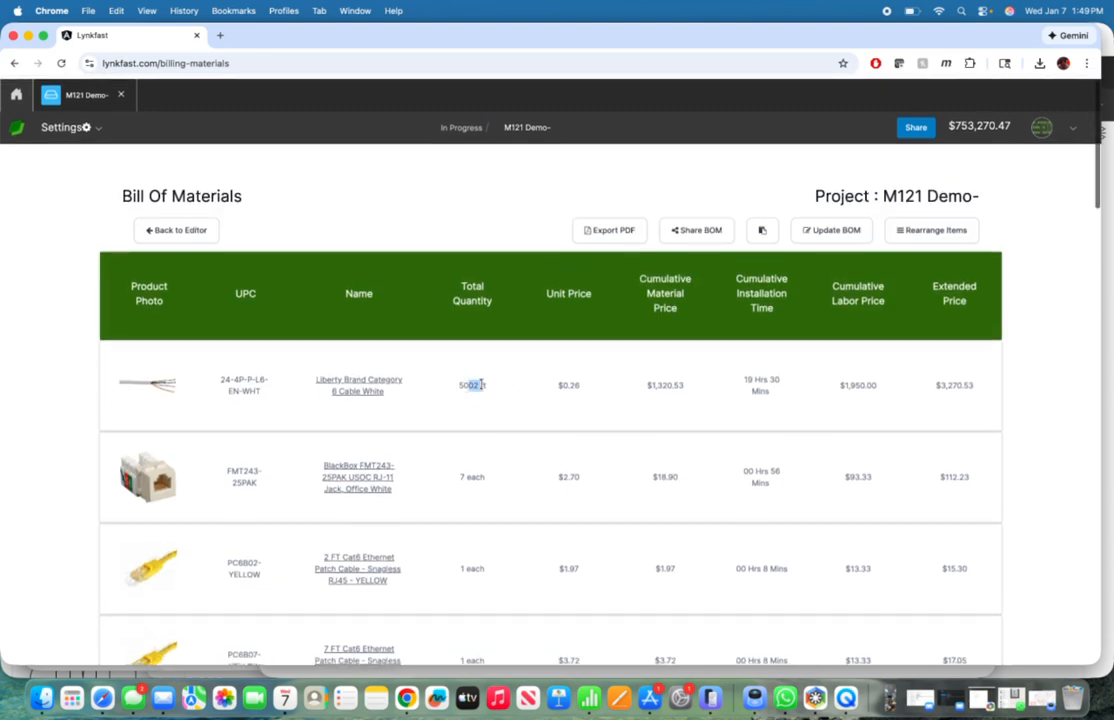
{"action": "scroll", "coordinate": [481, 384], "scroll_direction": "down", "scroll_amount": 1}
{"action": "scroll", "coordinate": [481, 384], "scroll_direction": "down", "scroll_amount": 7}
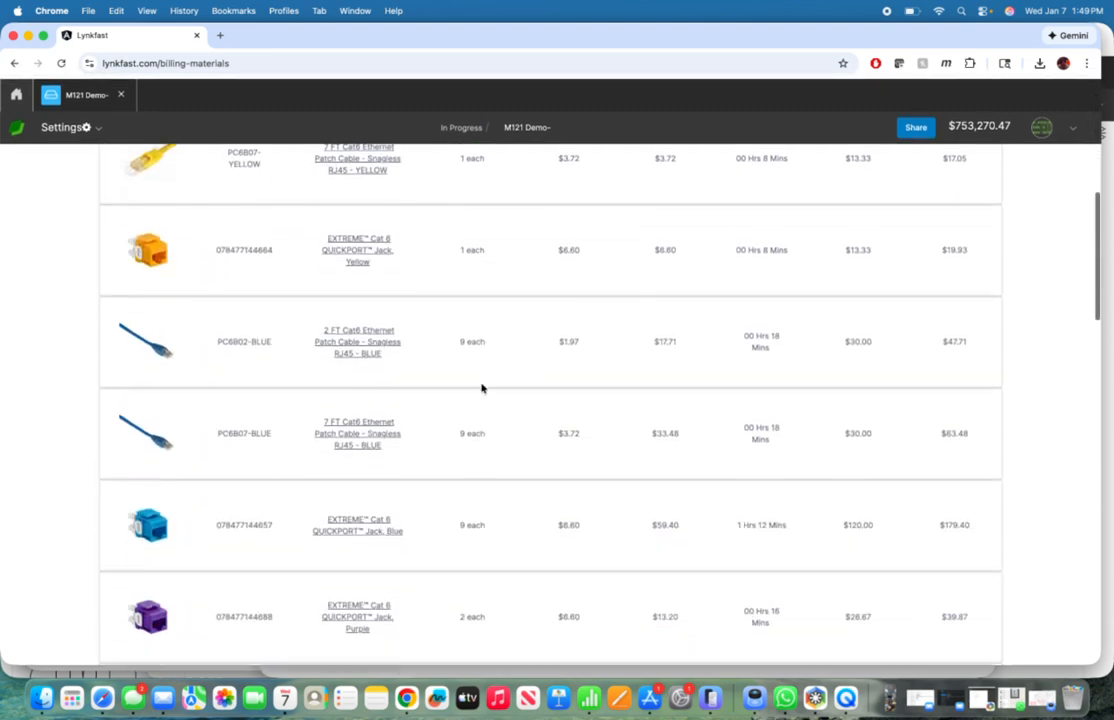
{"action": "scroll", "coordinate": [481, 388], "scroll_direction": "down", "scroll_amount": 10}
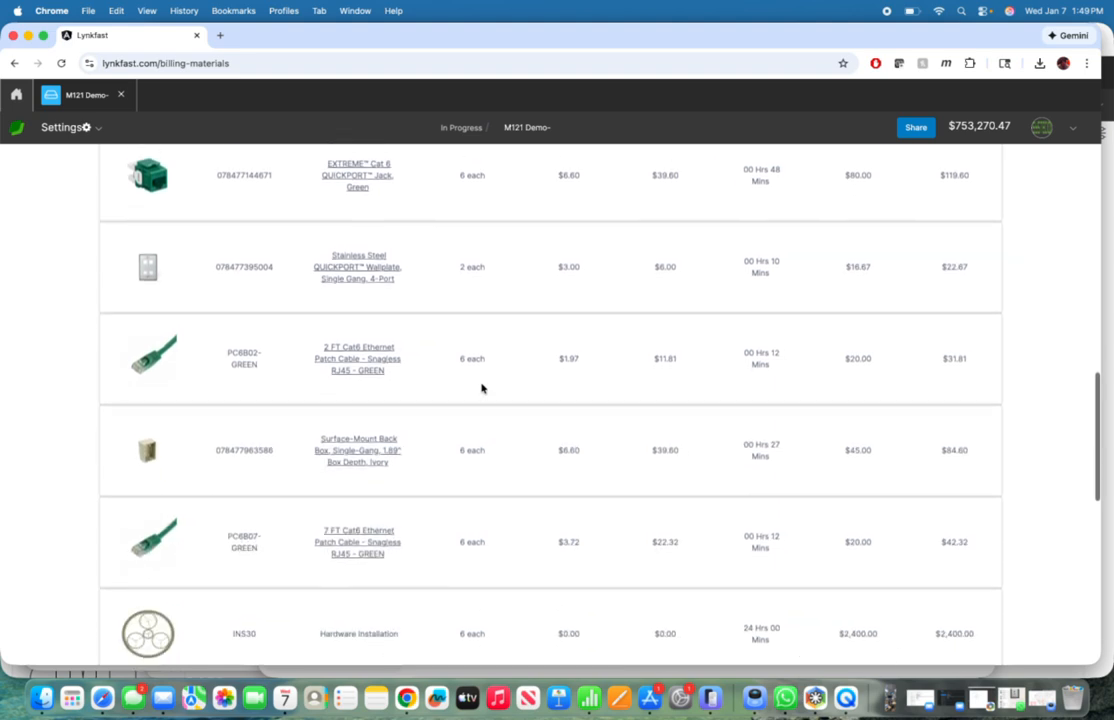
{"action": "scroll", "coordinate": [481, 388], "scroll_direction": "down", "scroll_amount": 10}
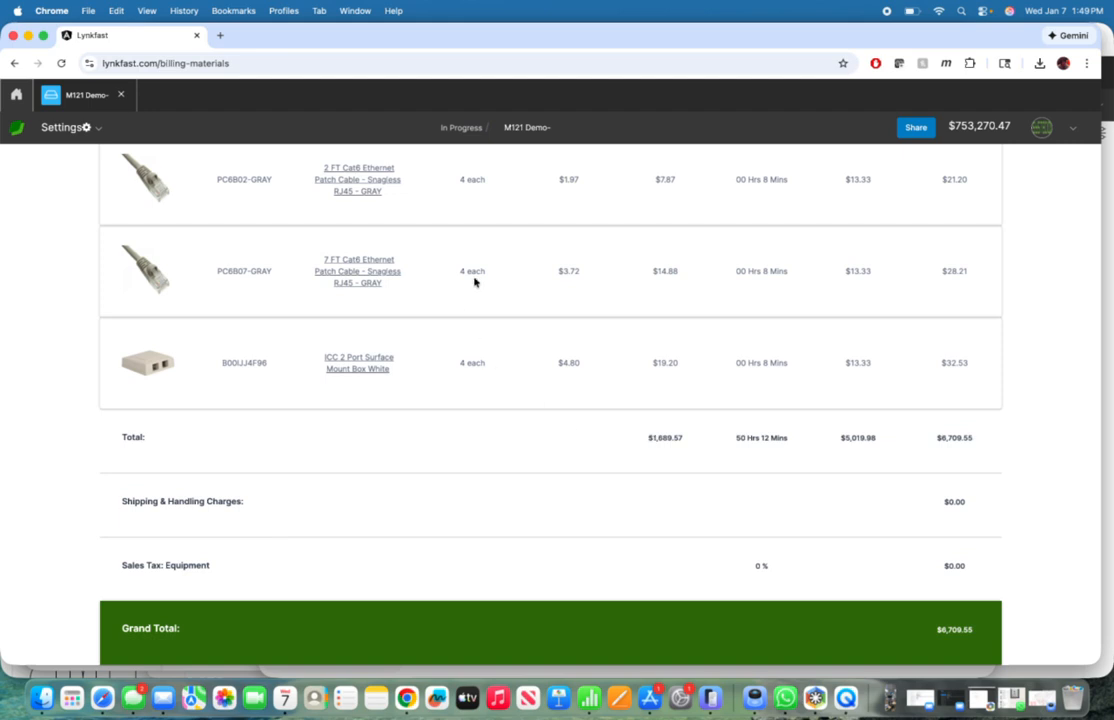
{"action": "left_click", "coordinate": [738, 443]}
{"action": "left_click", "coordinate": [786, 467]}
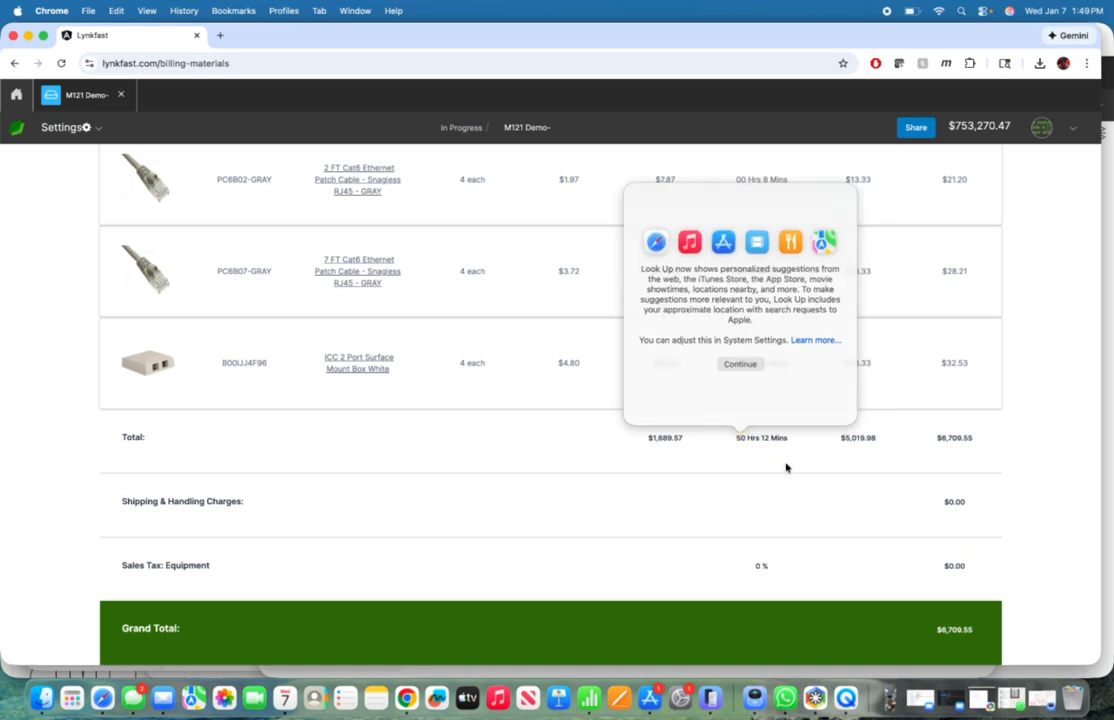
{"action": "scroll", "coordinate": [786, 467], "scroll_direction": "down", "scroll_amount": 1}
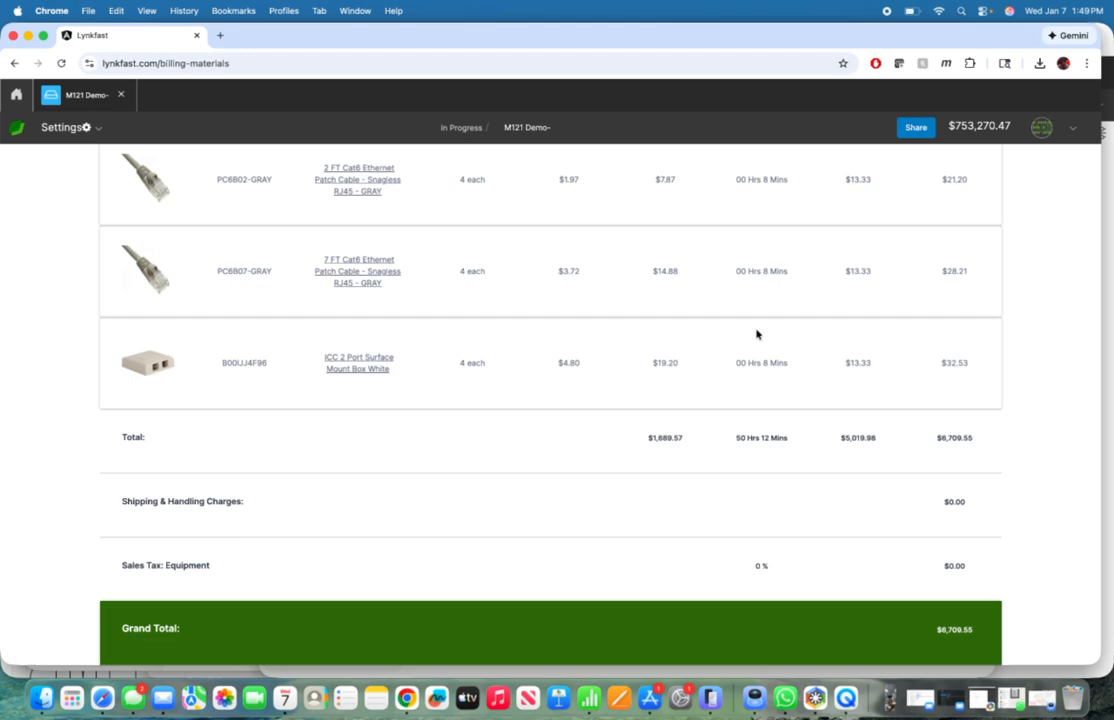
{"action": "scroll", "coordinate": [757, 334], "scroll_direction": "up", "scroll_amount": 20}
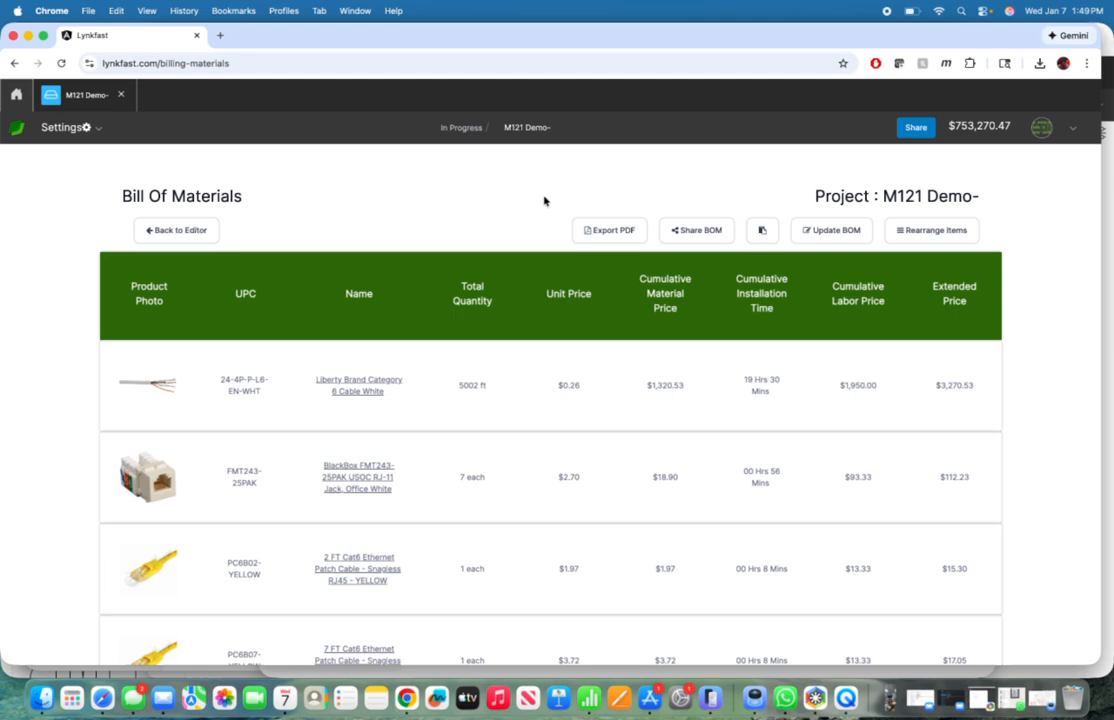
Step: Open the project's installer tasks and look through the pending telecommunication outlet tasks with their locations and statuses
{"action": "left_click", "coordinate": [87, 101]}
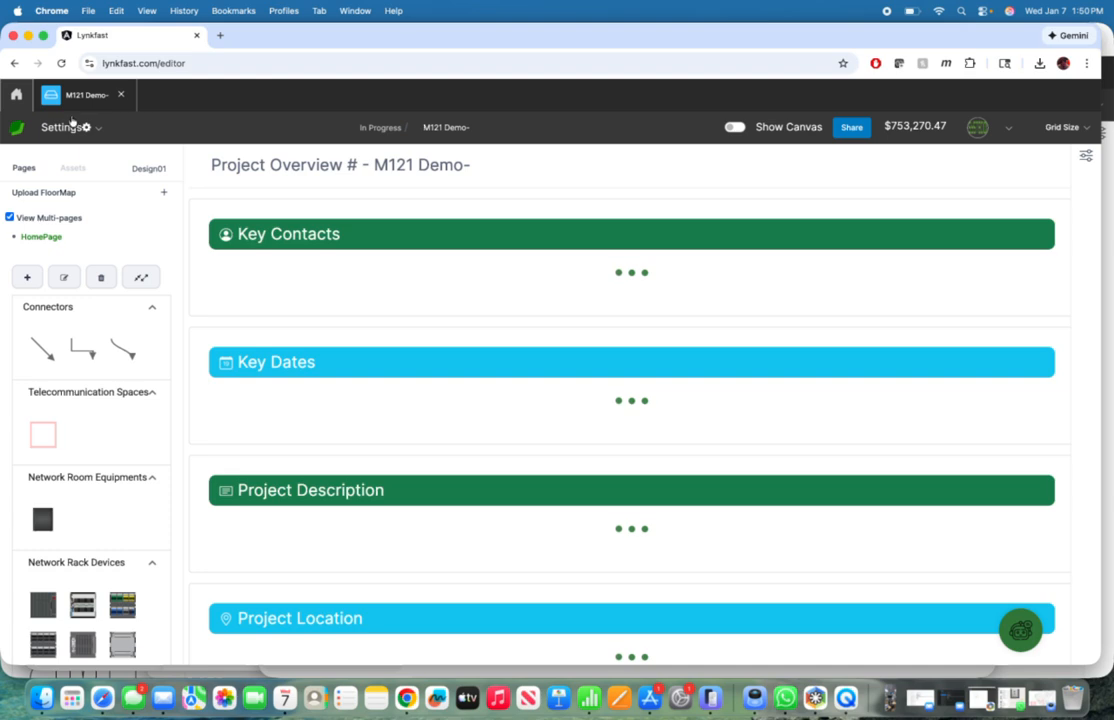
{"action": "left_click", "coordinate": [68, 126]}
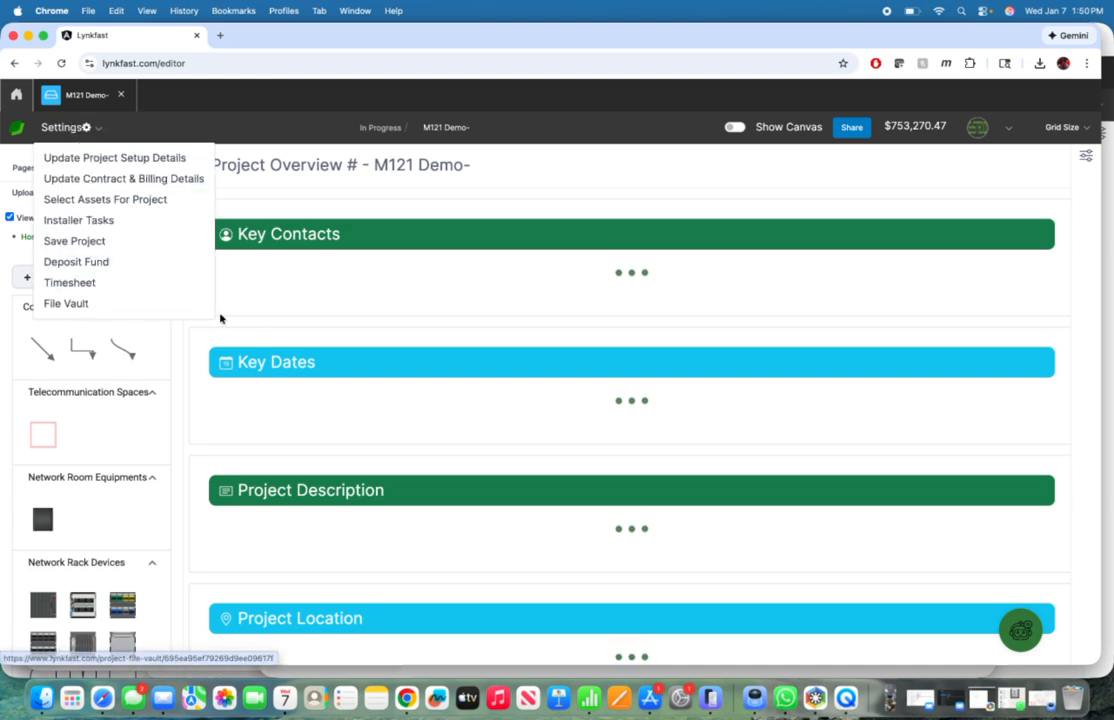
{"action": "scroll", "coordinate": [85, 368], "scroll_direction": "down", "scroll_amount": 10}
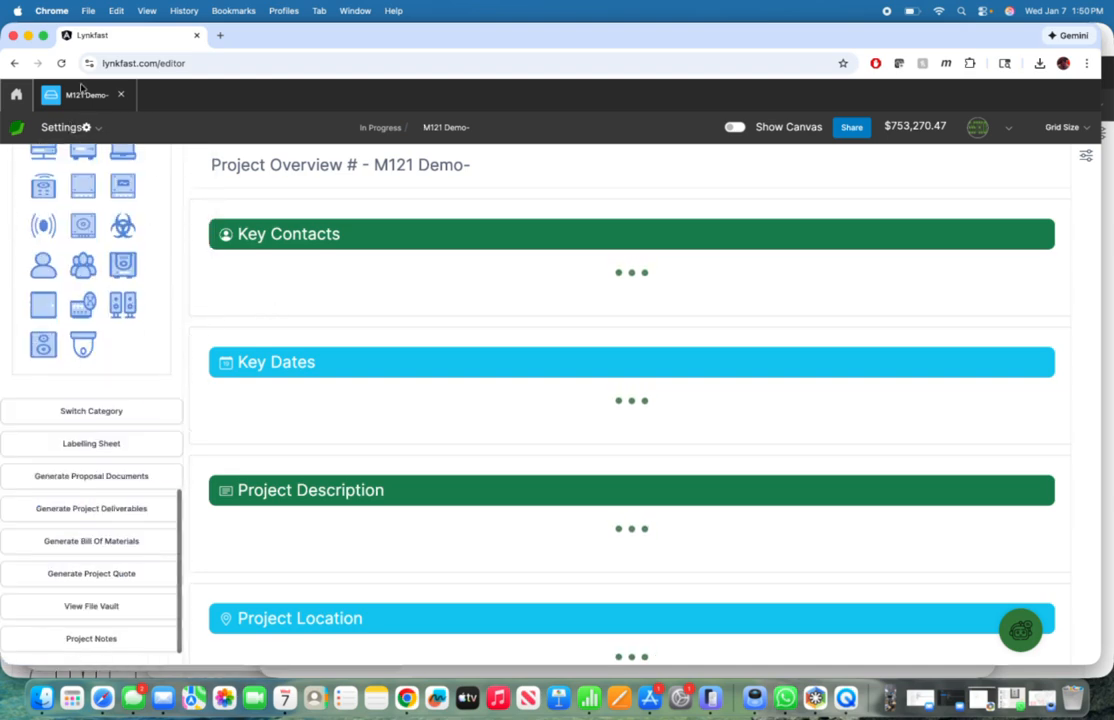
{"action": "left_click", "coordinate": [68, 127]}
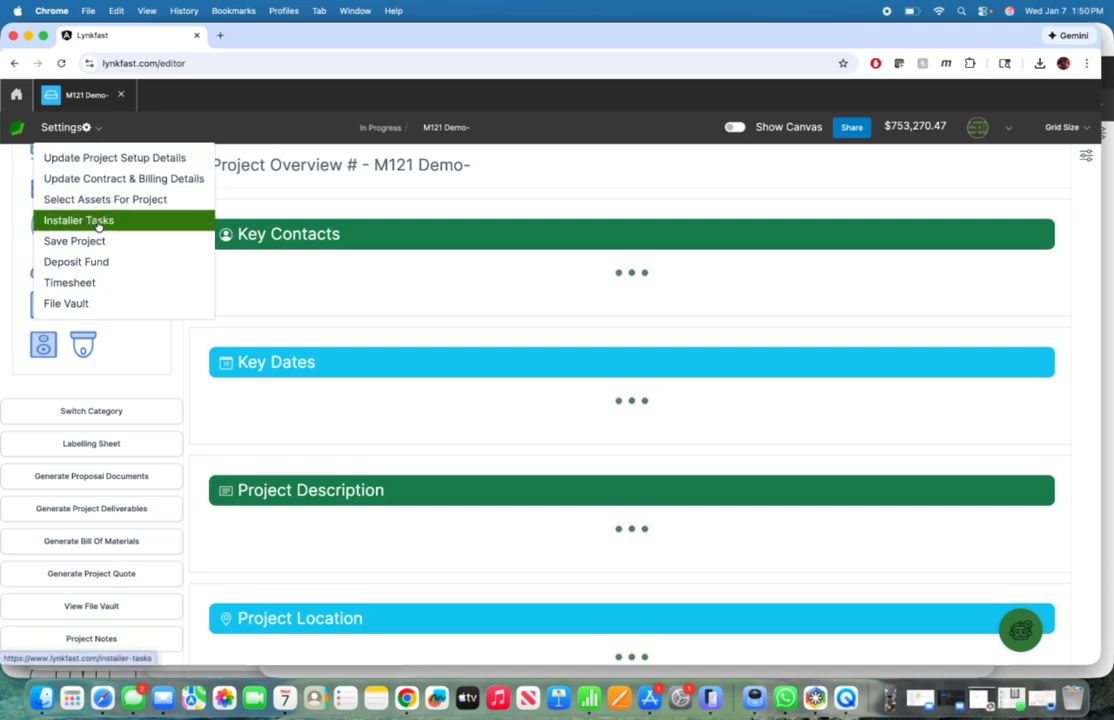
{"action": "left_click", "coordinate": [98, 229]}
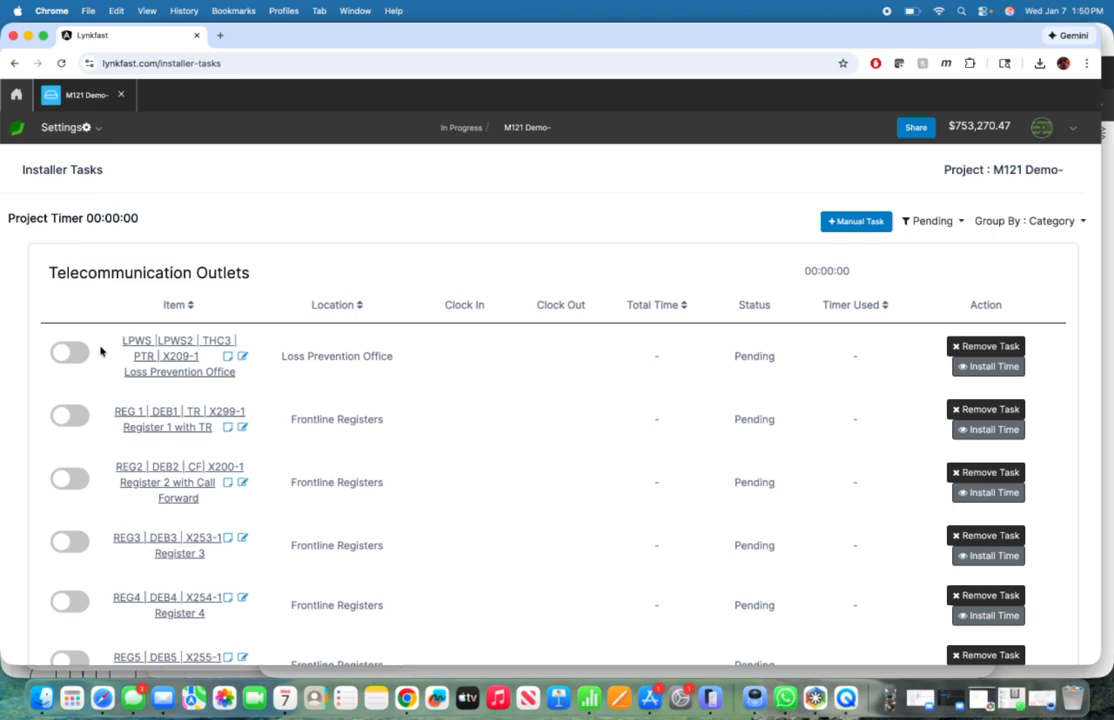
{"action": "scroll", "coordinate": [158, 434], "scroll_direction": "down", "scroll_amount": 5}
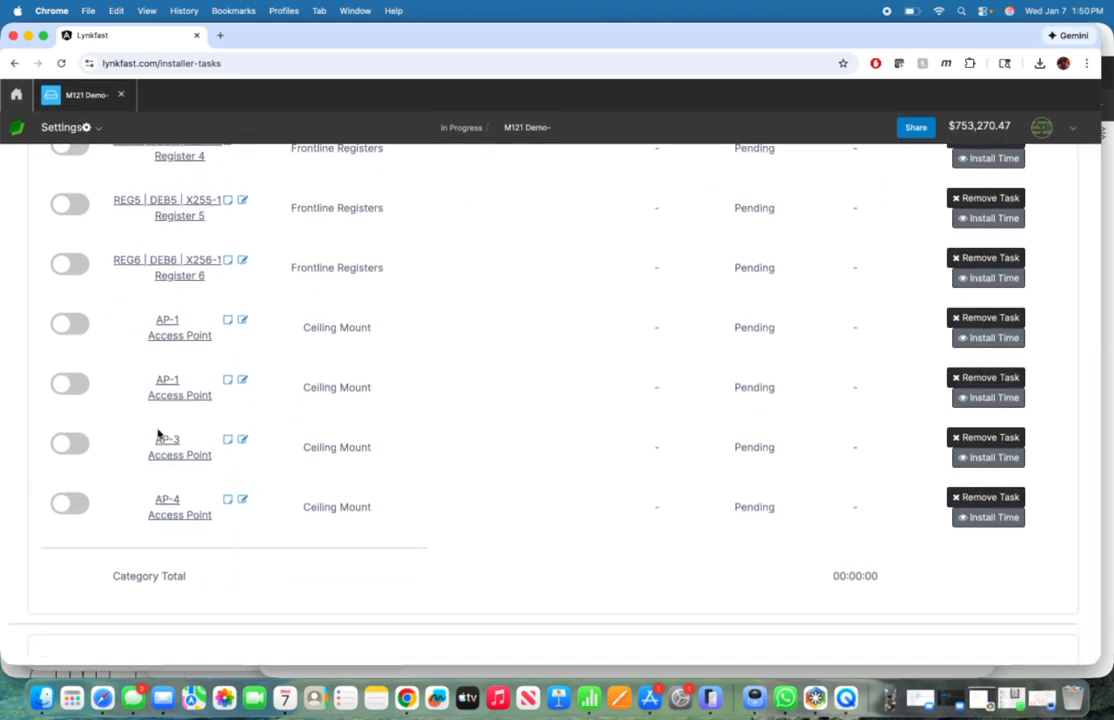
{"action": "scroll", "coordinate": [158, 434], "scroll_direction": "up", "scroll_amount": 10}
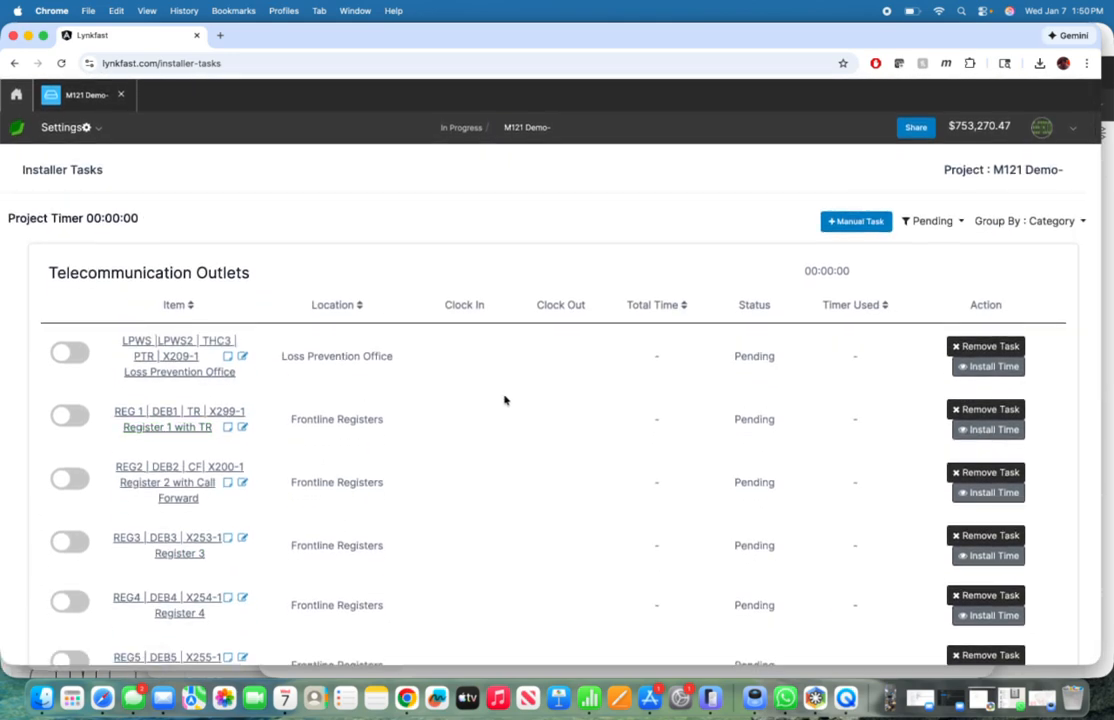
{"action": "scroll", "coordinate": [556, 426], "scroll_direction": "down", "scroll_amount": 3}
{"action": "scroll", "coordinate": [556, 426], "scroll_direction": "up", "scroll_amount": 4}
Step: Return to the project editor and show the canvas with the floorplan and its placed devices
{"action": "left_click", "coordinate": [80, 97]}
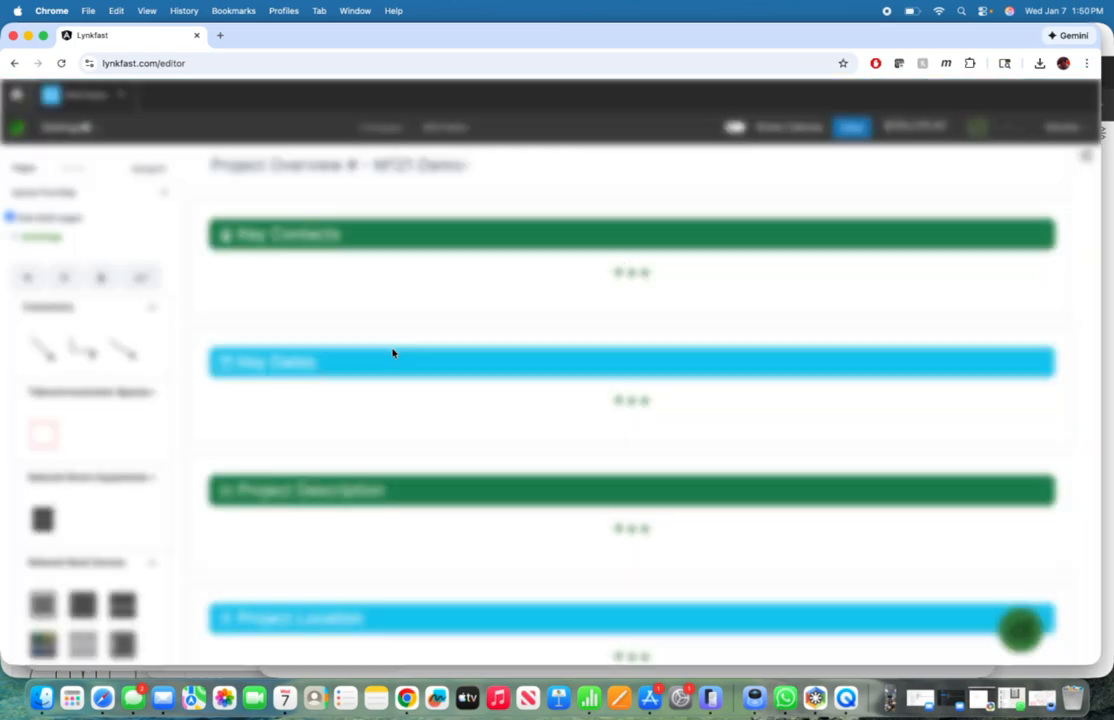
{"action": "left_click", "coordinate": [734, 128]}
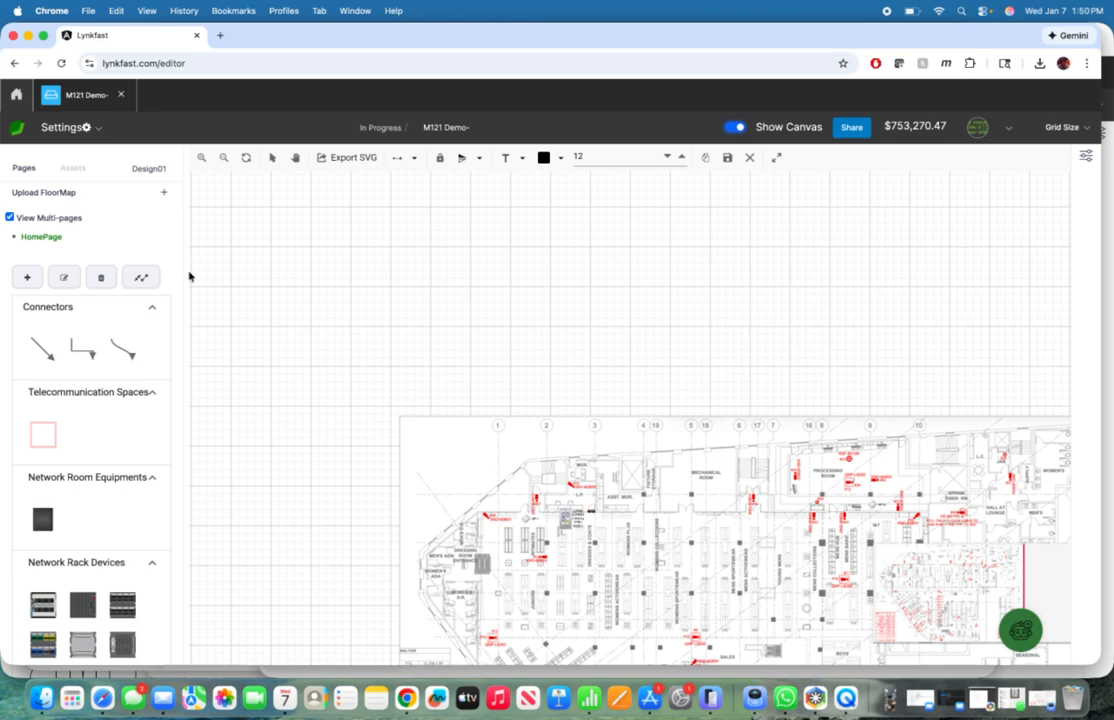
{"action": "scroll", "coordinate": [631, 494], "scroll_direction": "down", "scroll_amount": 5}
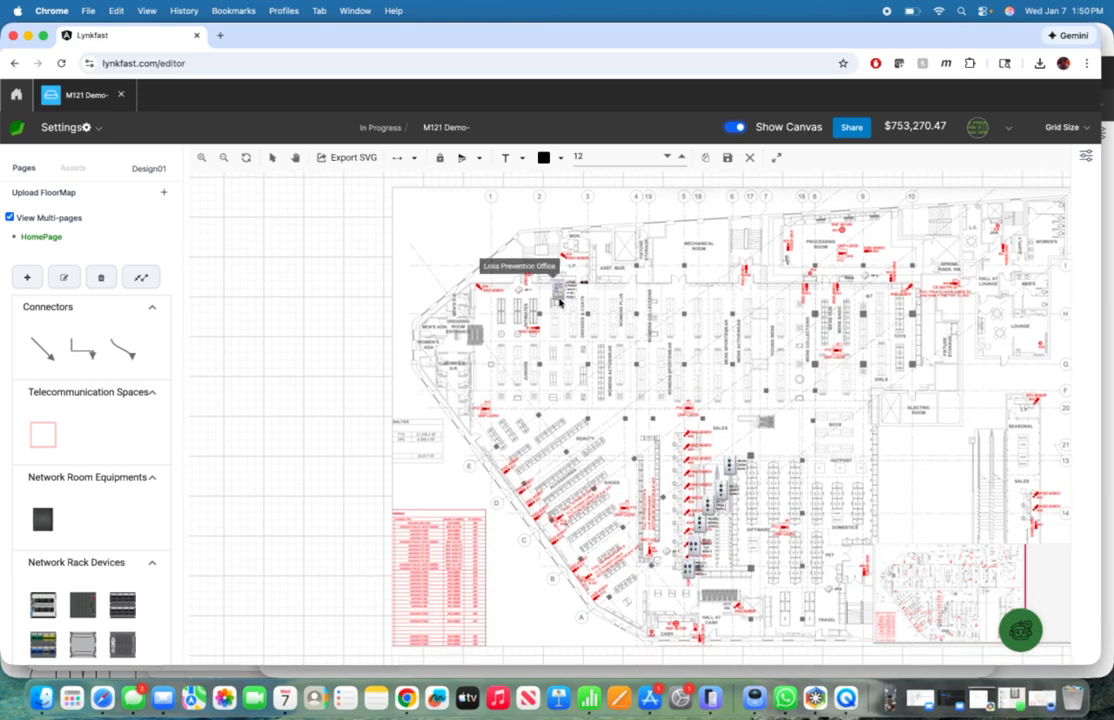
Step: Open the labelling sheet, choose the Telecommunication Outlets category, and export its labels as a CSV file
{"action": "scroll", "coordinate": [66, 416], "scroll_direction": "down", "scroll_amount": 10}
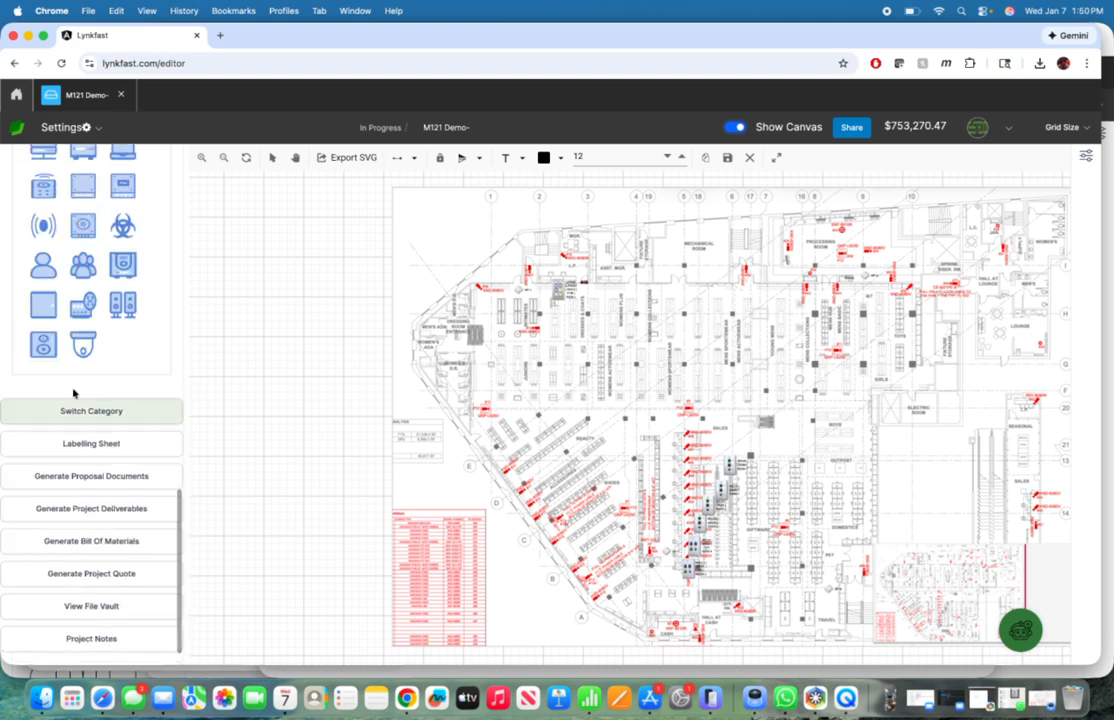
{"action": "left_click", "coordinate": [93, 452]}
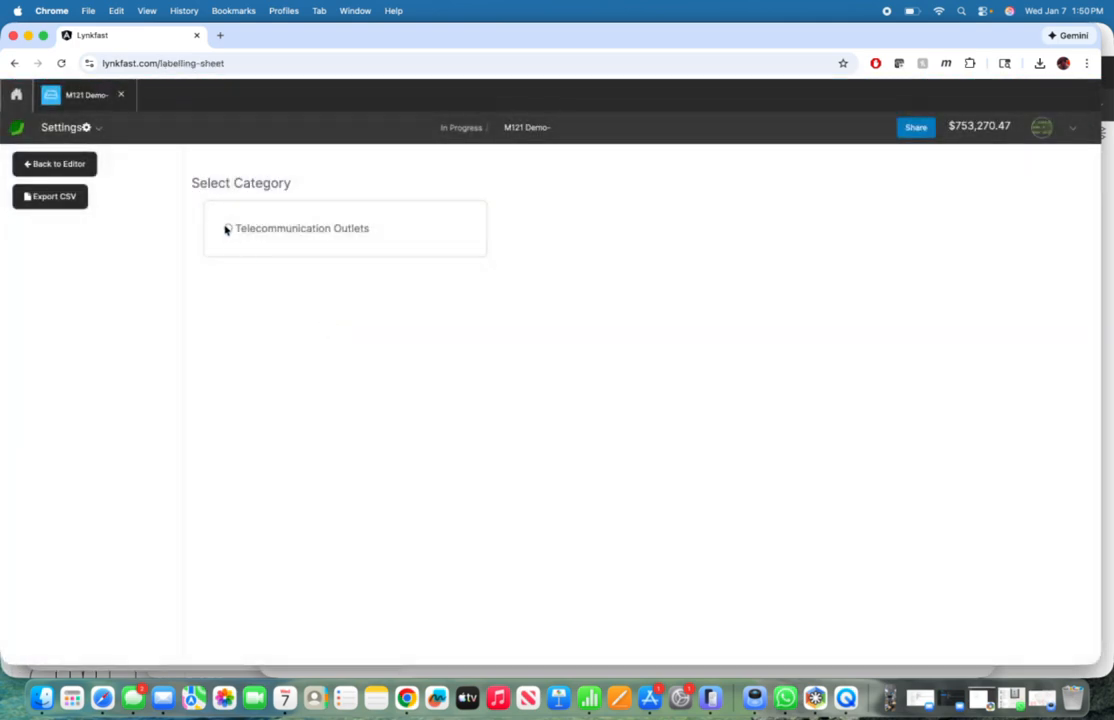
{"action": "left_click", "coordinate": [227, 229]}
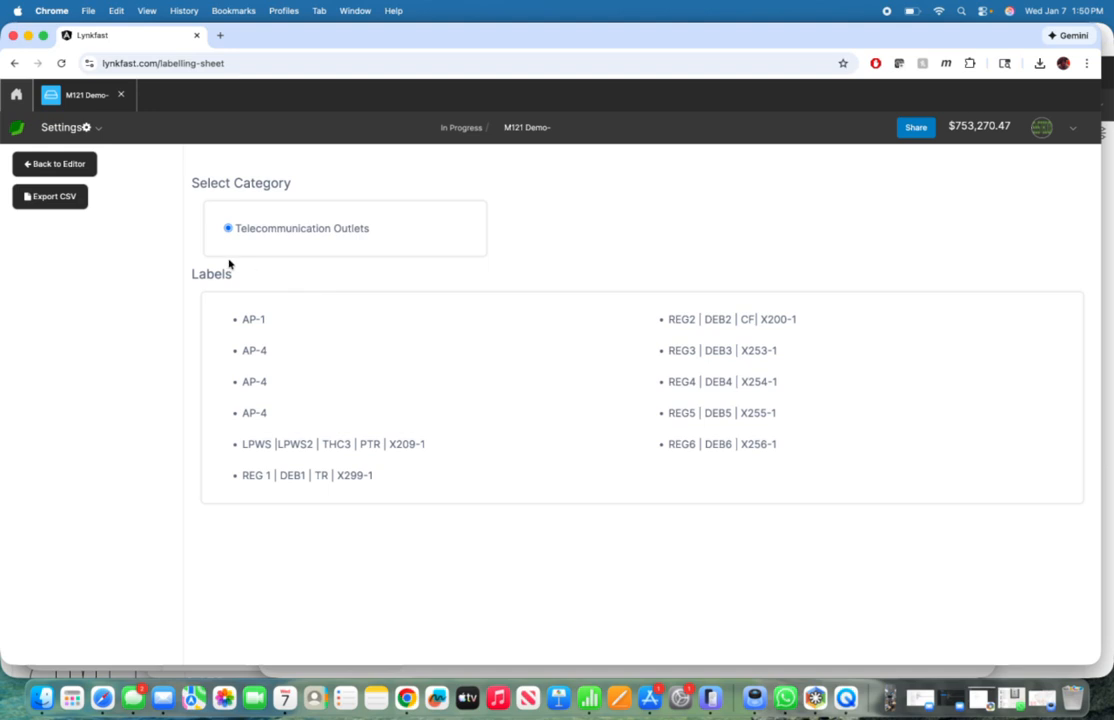
{"action": "left_click", "coordinate": [55, 198]}
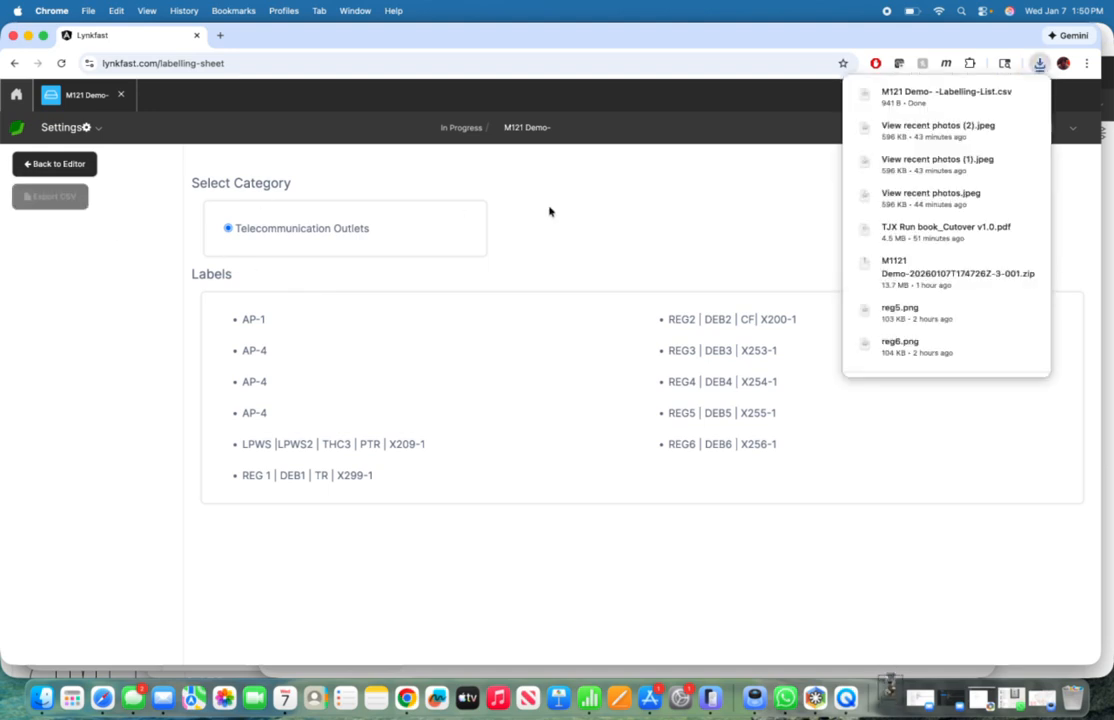
Step: Open the downloaded "M121 Demo- -Labelling-List.csv" in Numbers and examine the titles, labels and locations of the access points and registers
{"action": "left_click", "coordinate": [949, 101]}
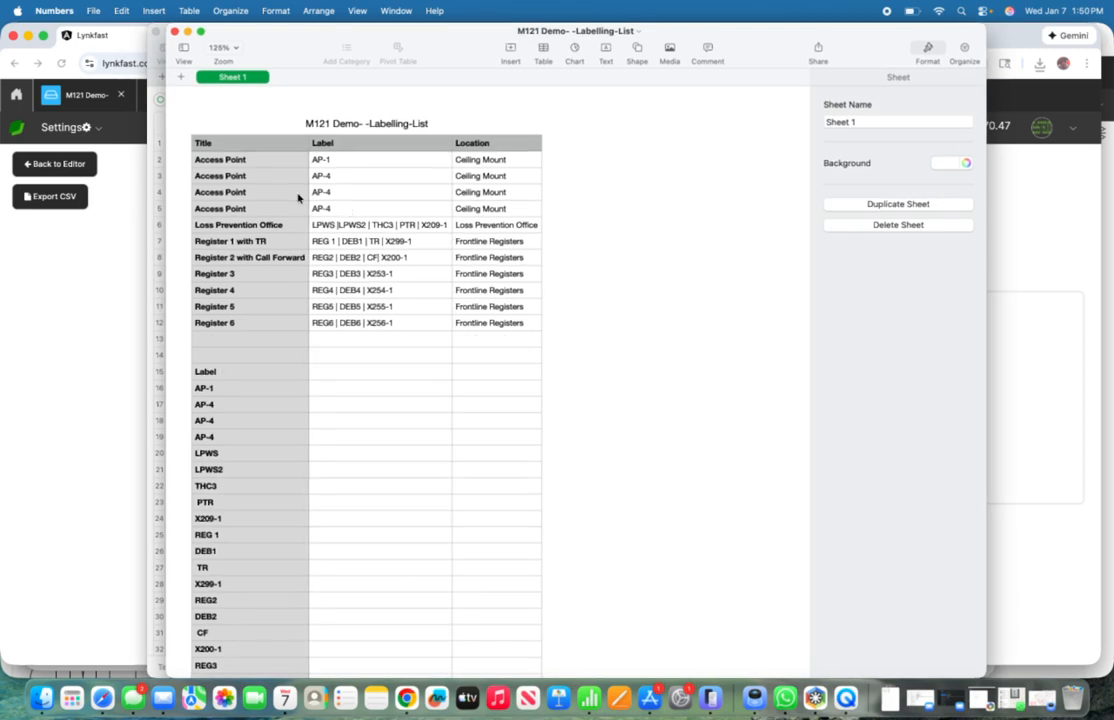
{"action": "left_click", "coordinate": [213, 160]}
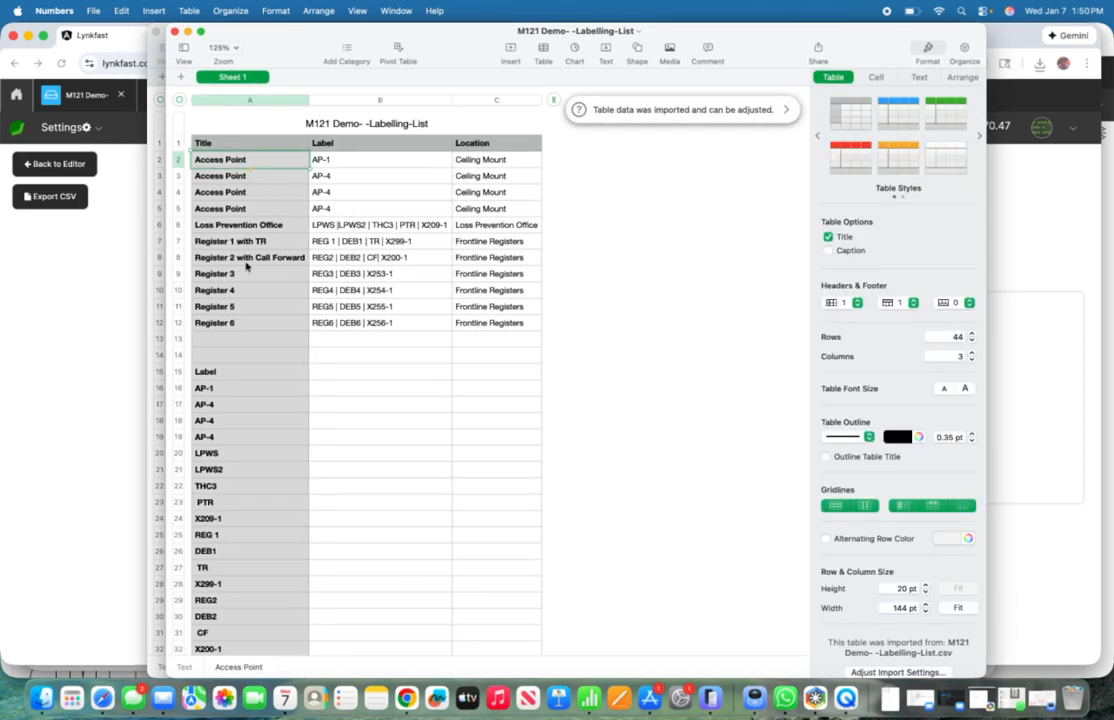
{"action": "left_click", "coordinate": [245, 325]}
{"action": "left_click", "coordinate": [378, 322]}
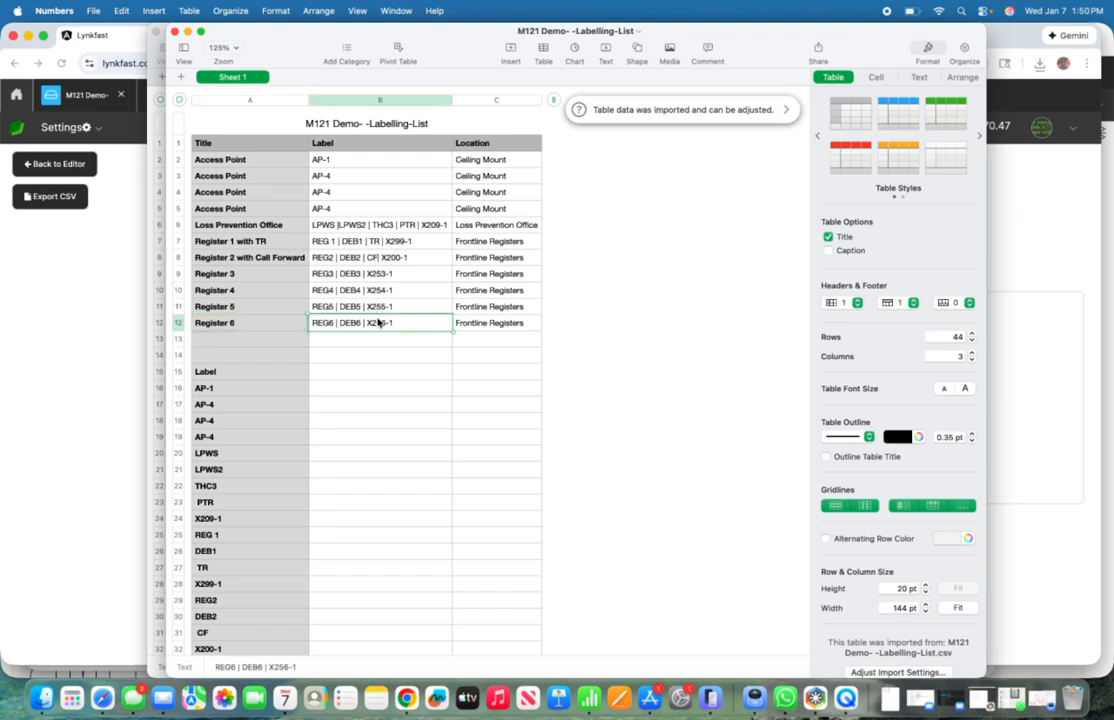
{"action": "key", "text": "Left"}
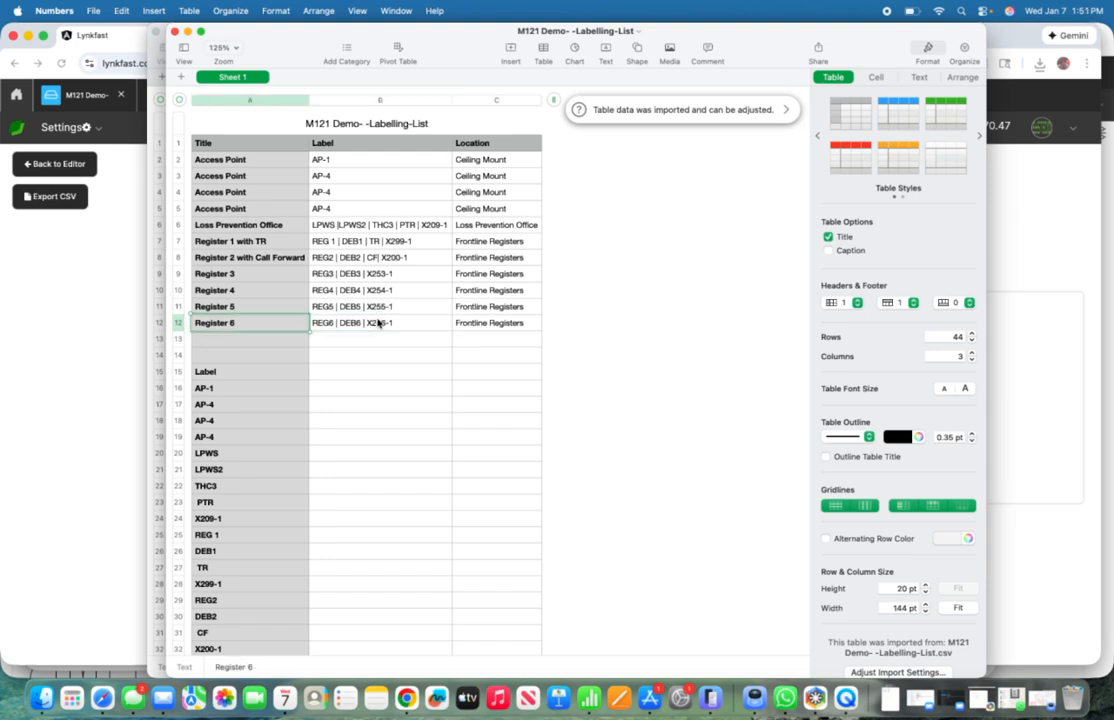
{"action": "key", "text": "Up"}
{"action": "key", "text": "Up"}
{"action": "key", "text": "Up"}
{"action": "key", "text": "Up"}
{"action": "key", "text": "Up"}
{"action": "key", "text": "Up"}
{"action": "key", "text": "Up"}
{"action": "key", "text": "Up"}
{"action": "key", "text": "Up"}
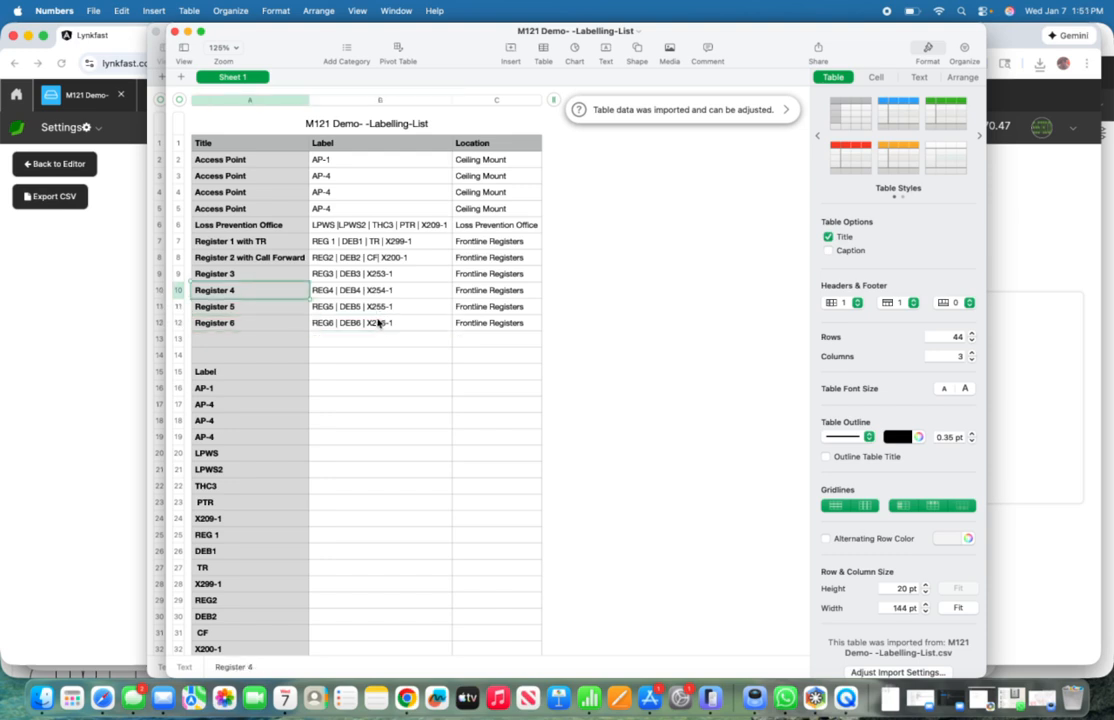
{"action": "key", "text": "Up"}
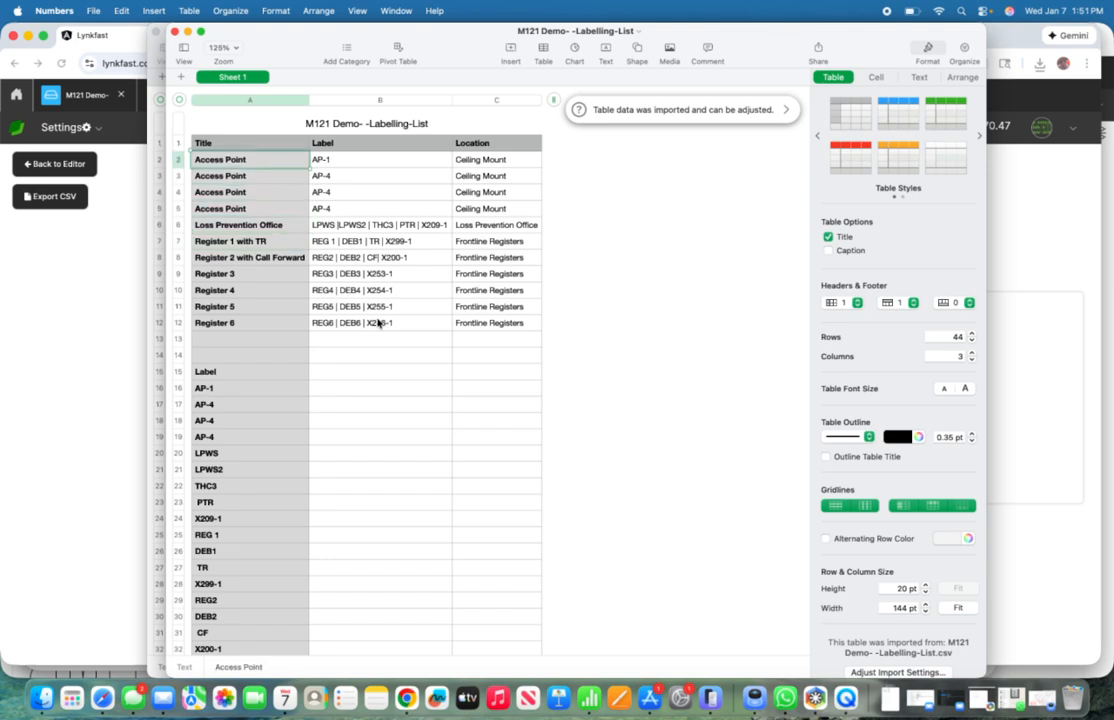
{"action": "key", "text": "Down"}
{"action": "key", "text": "Down"}
{"action": "key", "text": "Down"}
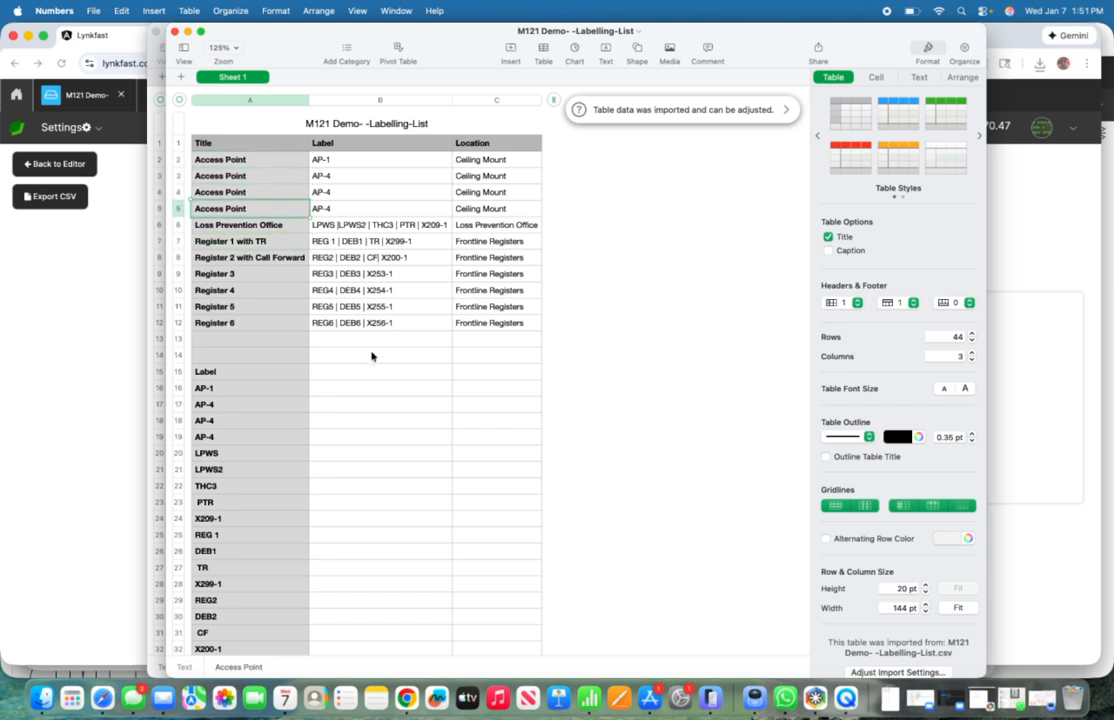
{"action": "left_click", "coordinate": [268, 245]}
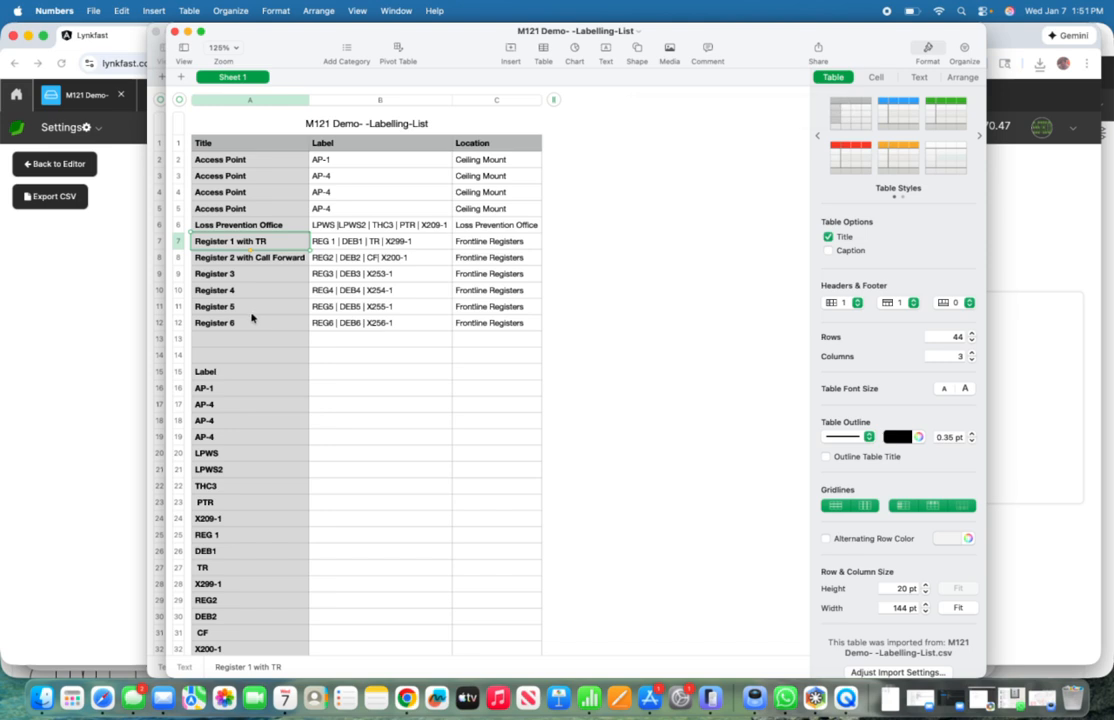
Step: Try to select the individual labels from AP-1 to DEB3, and undo the accidental move of those cells
{"action": "scroll", "coordinate": [251, 314], "scroll_direction": "down", "scroll_amount": 5}
{"action": "scroll", "coordinate": [251, 312], "scroll_direction": "down", "scroll_amount": 5}
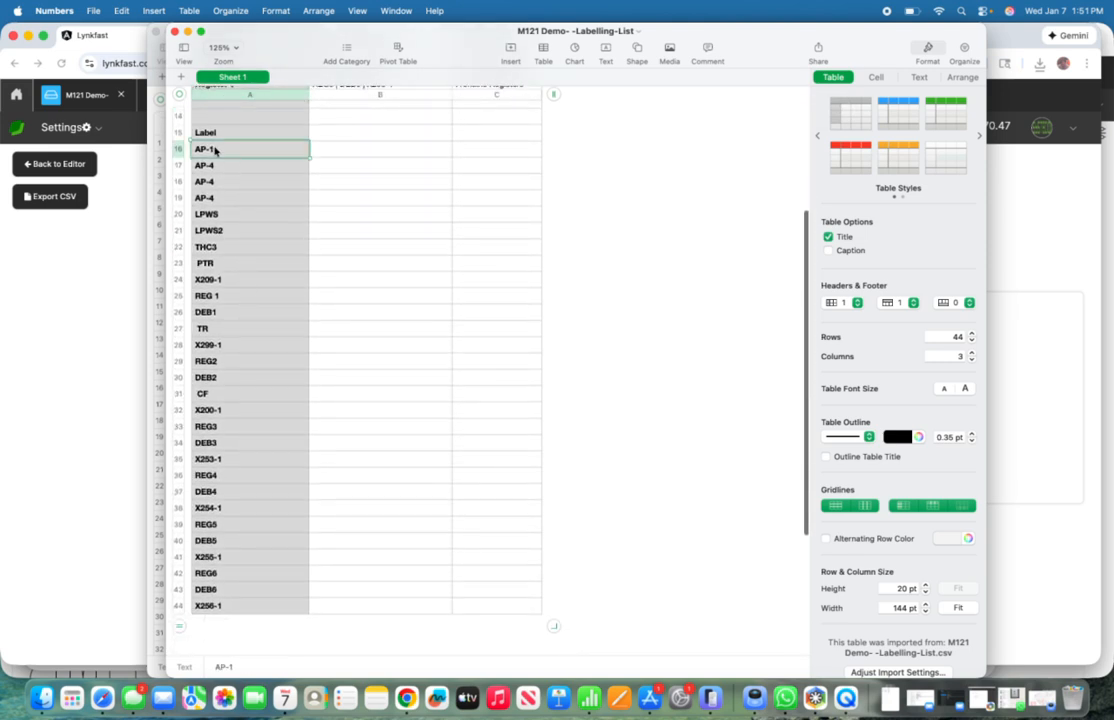
{"action": "left_click_drag", "start_coordinate": [216, 149], "coordinate": [256, 410]}
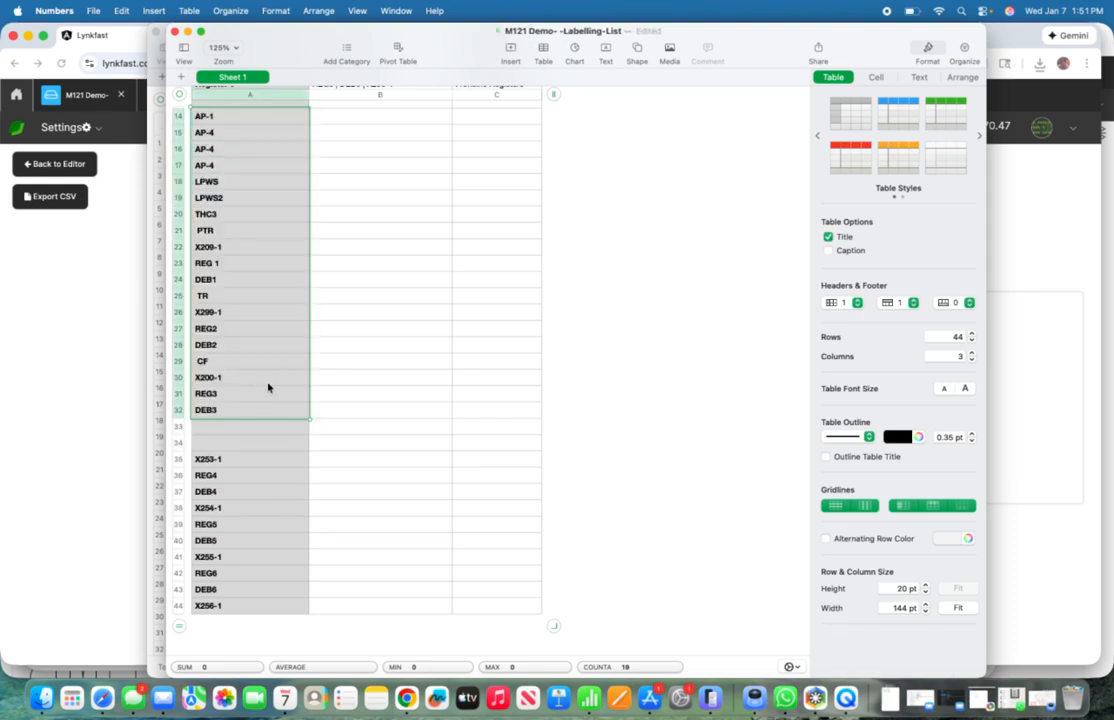
{"action": "key", "text": "super+z"}
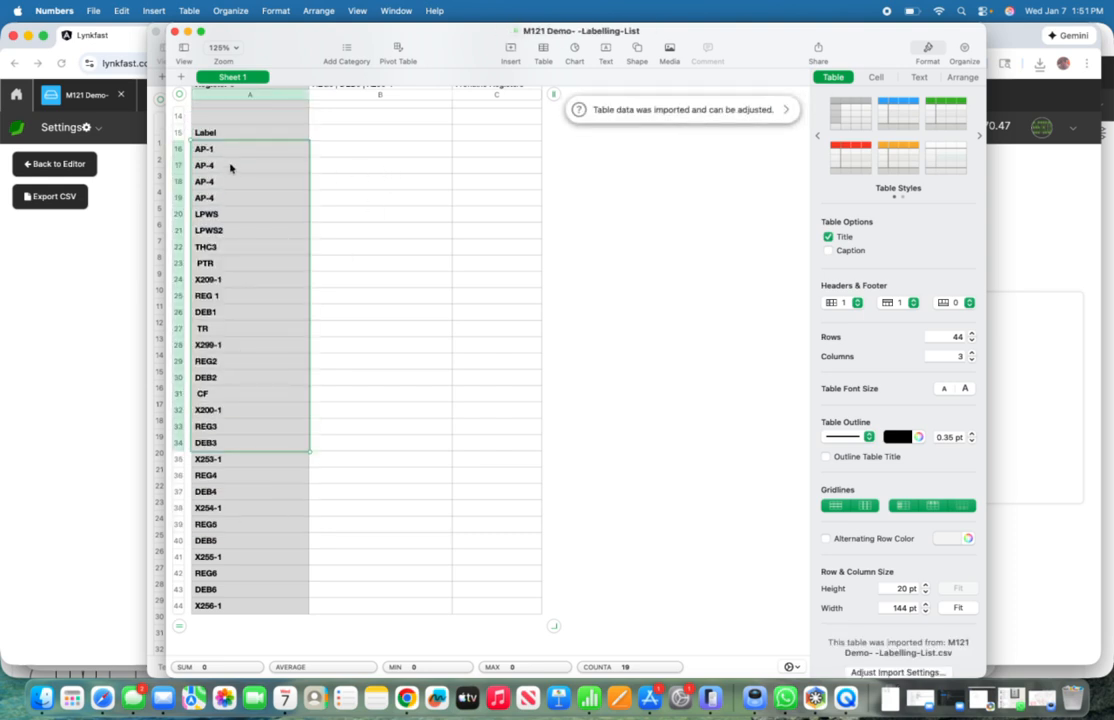
Step: Examine the separate label entries in the lower list, from AP-1 through LPWS and X209-1 to DEB1
{"action": "left_click", "coordinate": [230, 168]}
{"action": "left_click", "coordinate": [231, 152]}
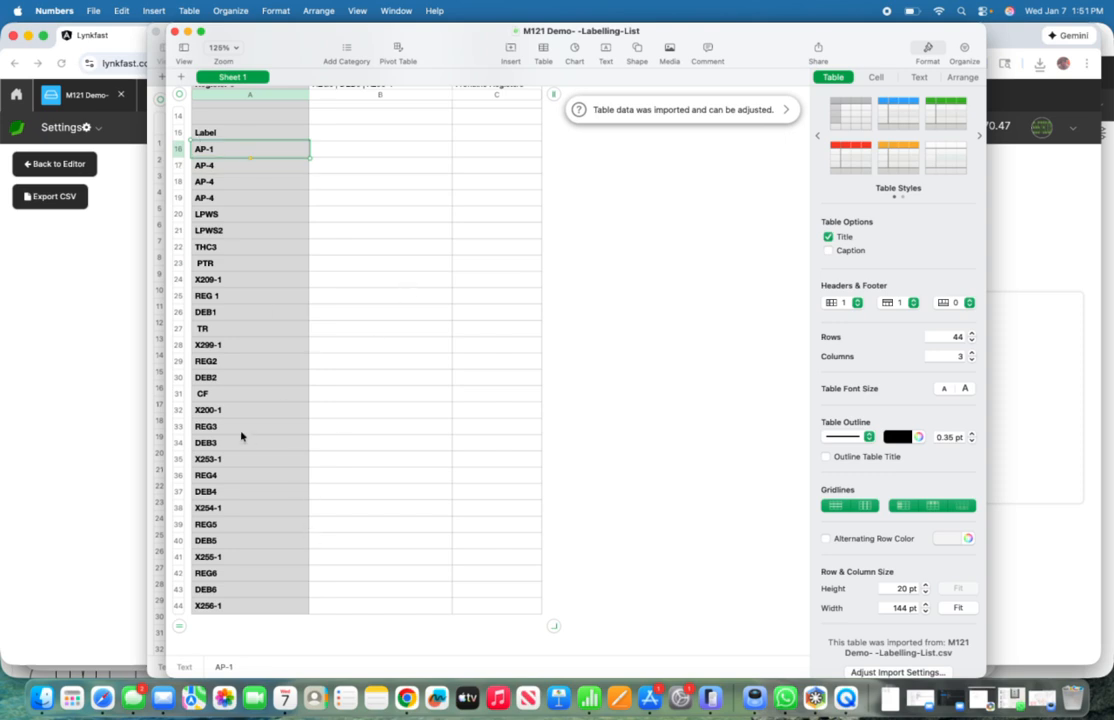
{"action": "left_click", "coordinate": [263, 216]}
{"action": "left_click", "coordinate": [248, 282]}
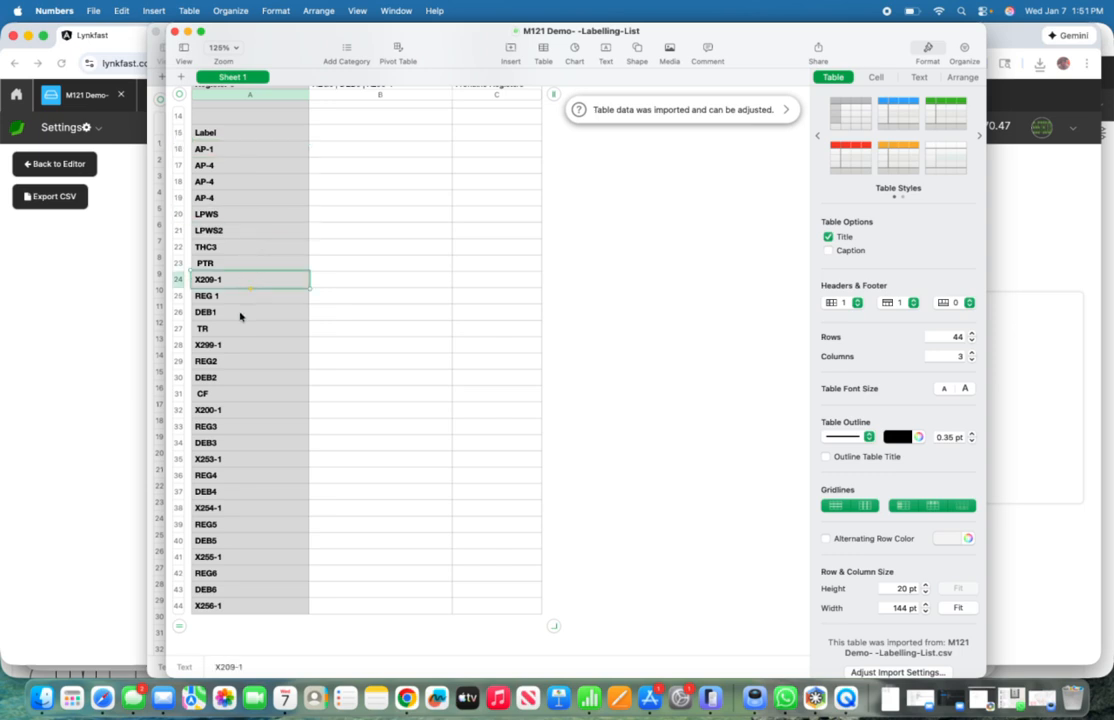
{"action": "left_click", "coordinate": [240, 314]}
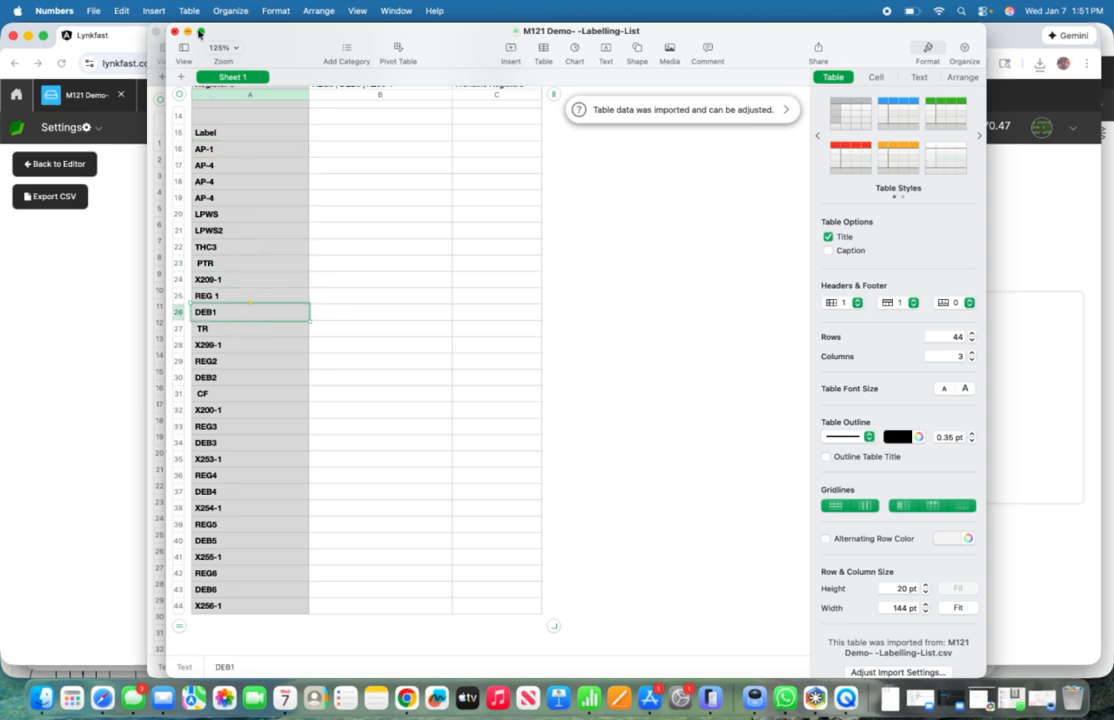
Step: Switch back to Chrome, return to the M121 Demo- editor, and show the floorplan canvas
{"action": "left_click", "coordinate": [70, 284]}
{"action": "left_click", "coordinate": [70, 96]}
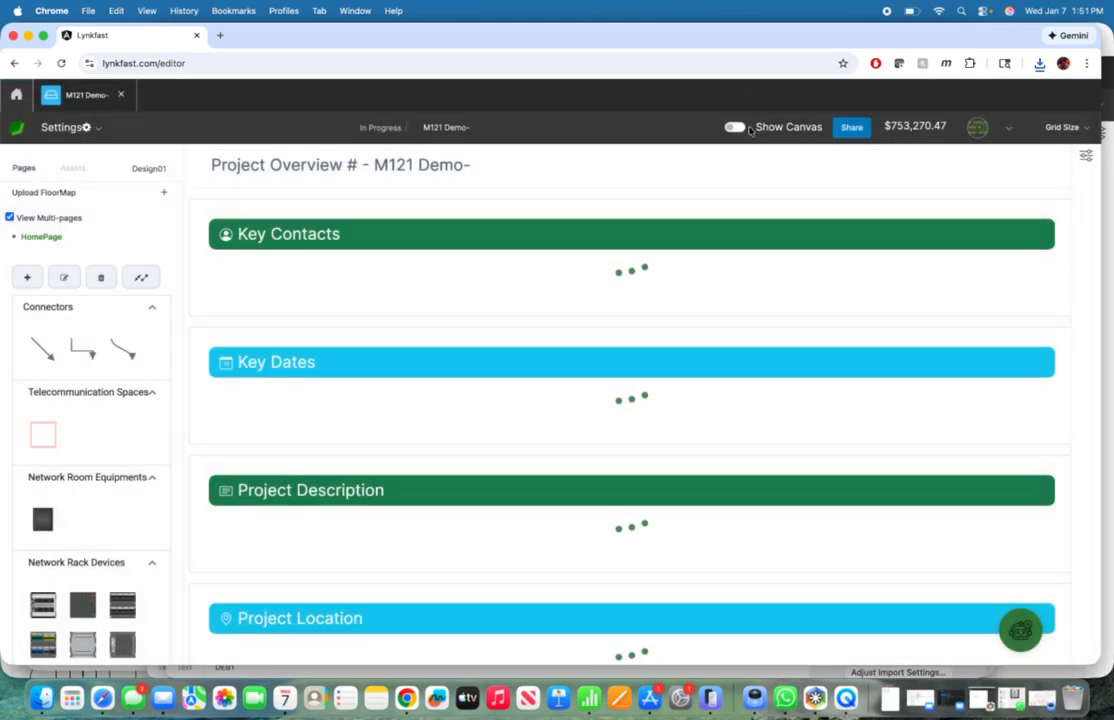
{"action": "left_click", "coordinate": [738, 128]}
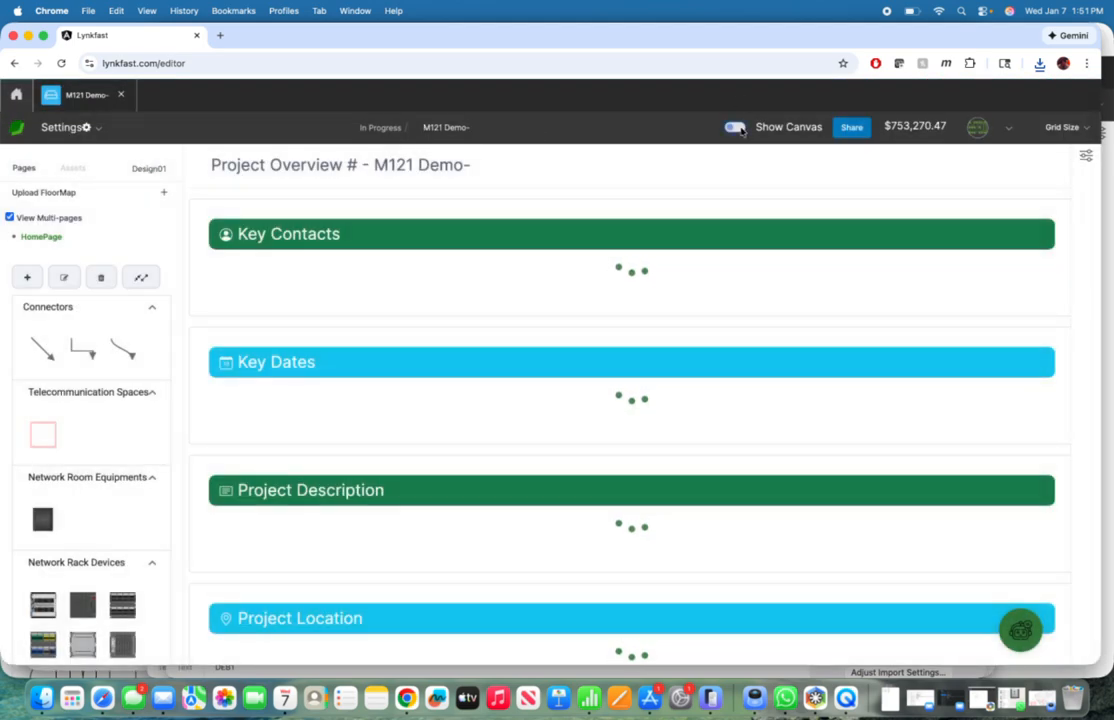
{"action": "scroll", "coordinate": [652, 379], "scroll_direction": "down", "scroll_amount": 10}
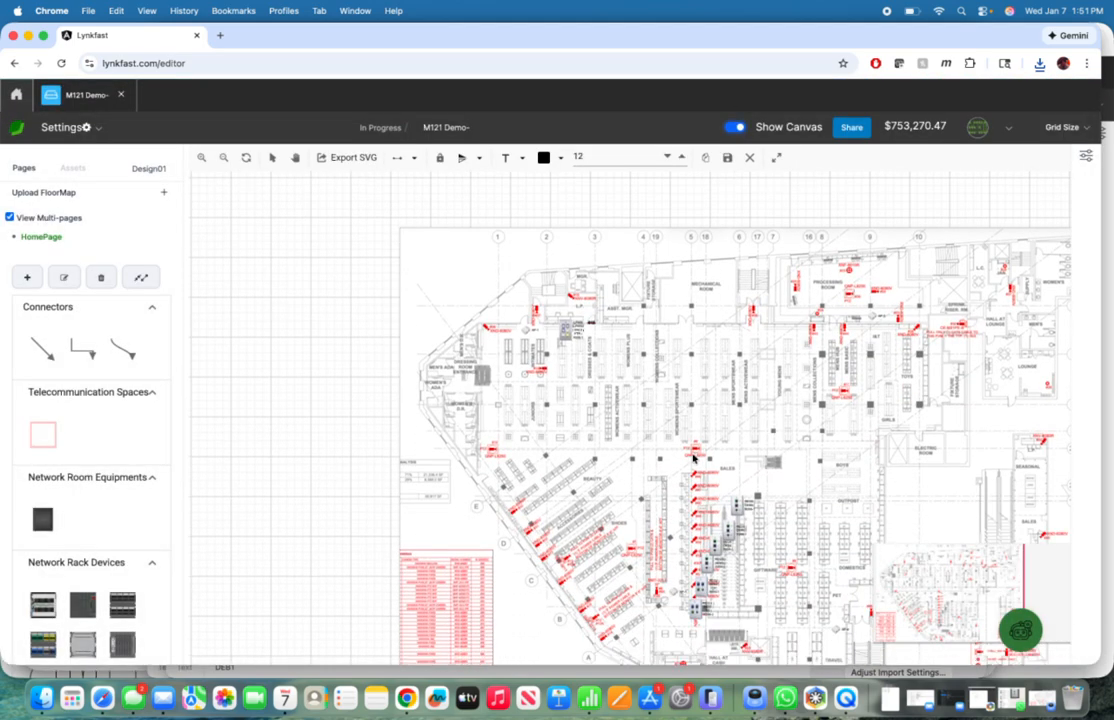
{"action": "scroll", "coordinate": [693, 458], "scroll_direction": "up", "scroll_amount": 8}
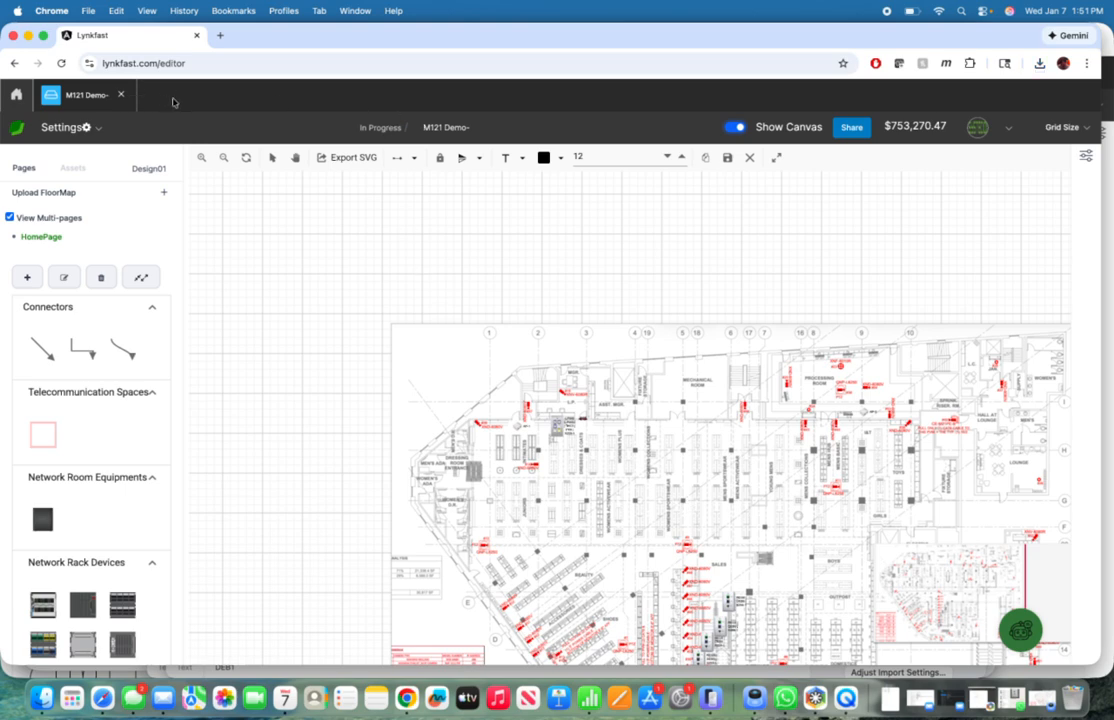
Step: Switch to iPhone Mirroring, open the LynkFast mobile app, and find M121 Demo- in the project list
{"action": "left_click", "coordinate": [710, 698]}
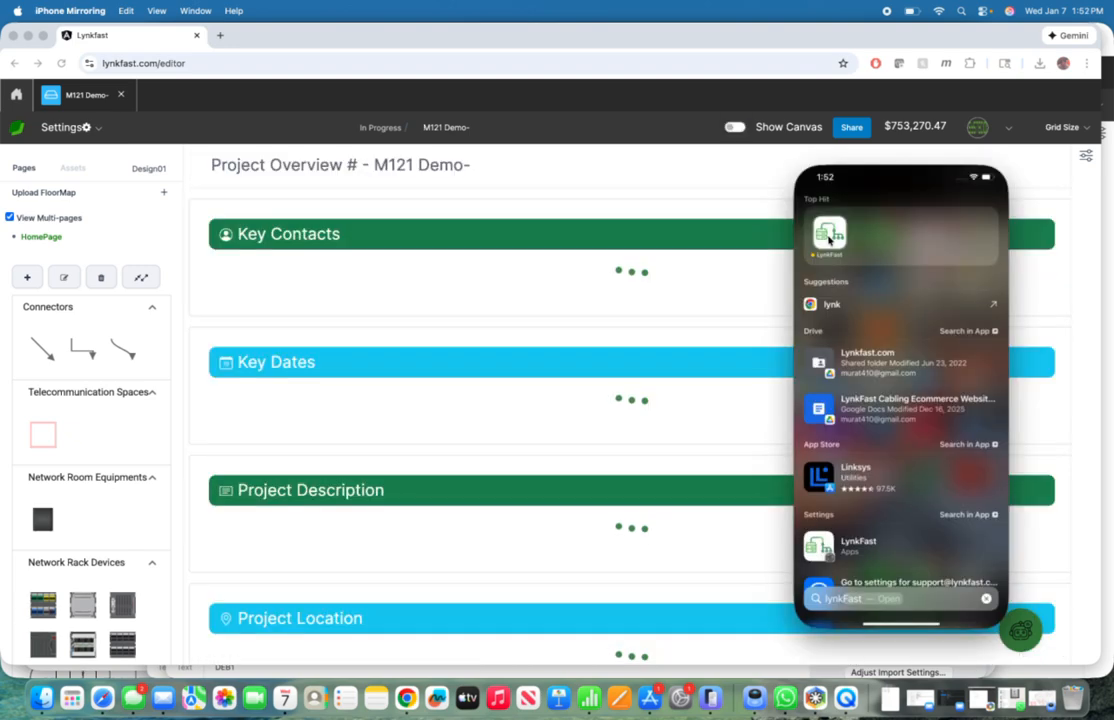
{"action": "left_click", "coordinate": [828, 238]}
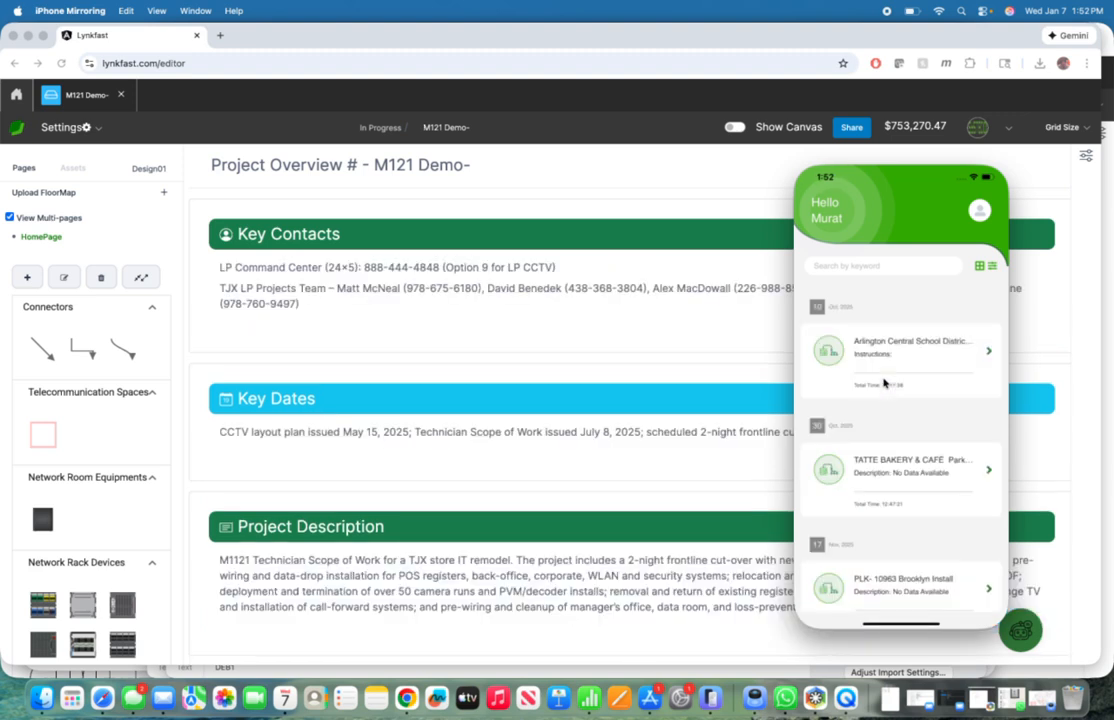
{"action": "scroll", "coordinate": [884, 382], "scroll_direction": "down", "scroll_amount": 3}
{"action": "scroll", "coordinate": [884, 382], "scroll_direction": "down", "scroll_amount": 10}
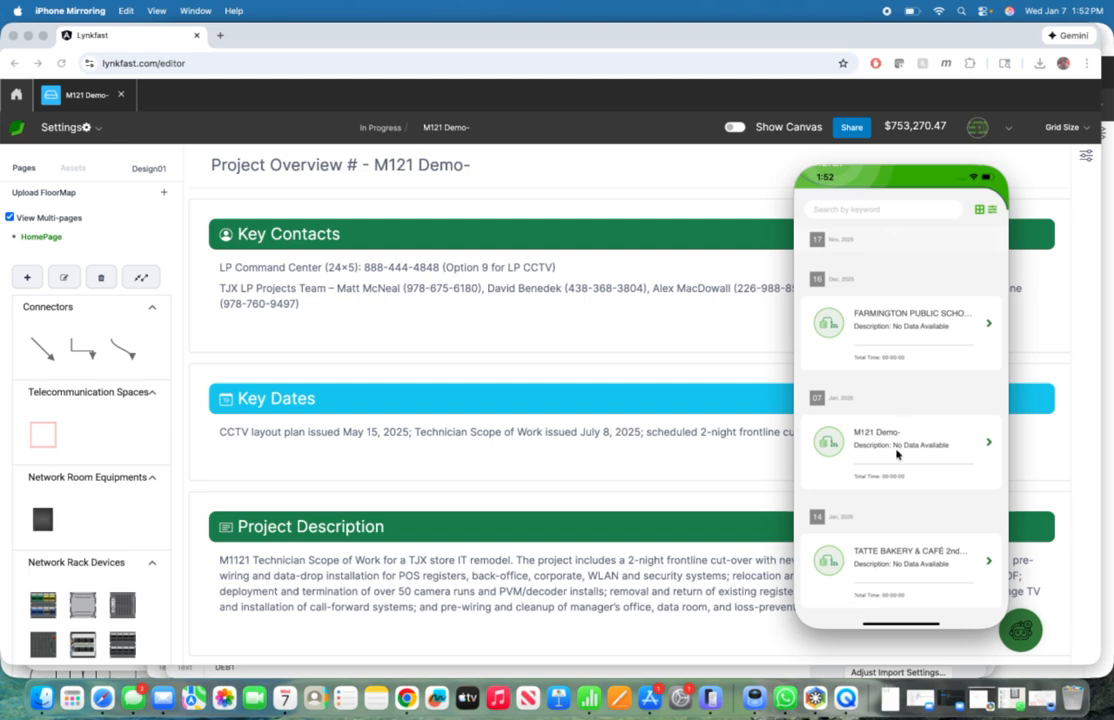
Step: Navigate to the M121 Demo- jobsite from its project card and start the driving route in Google Maps
{"action": "scroll", "coordinate": [897, 454], "scroll_direction": "right", "scroll_amount": 5}
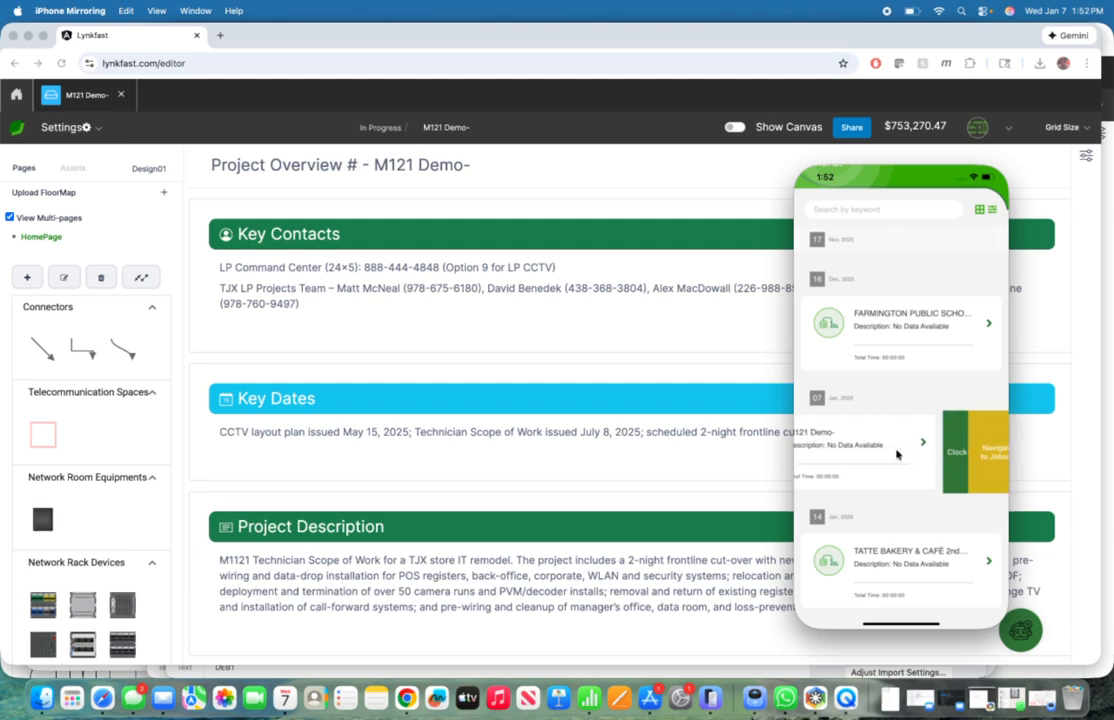
{"action": "left_click", "coordinate": [980, 450]}
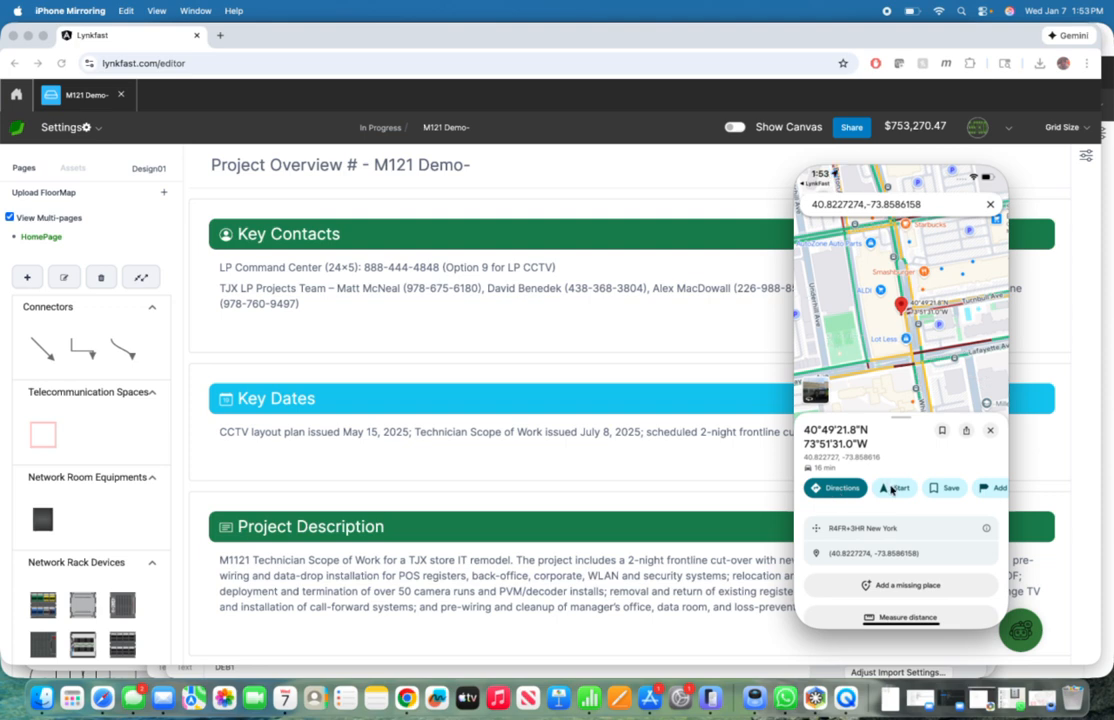
{"action": "left_click", "coordinate": [890, 489]}
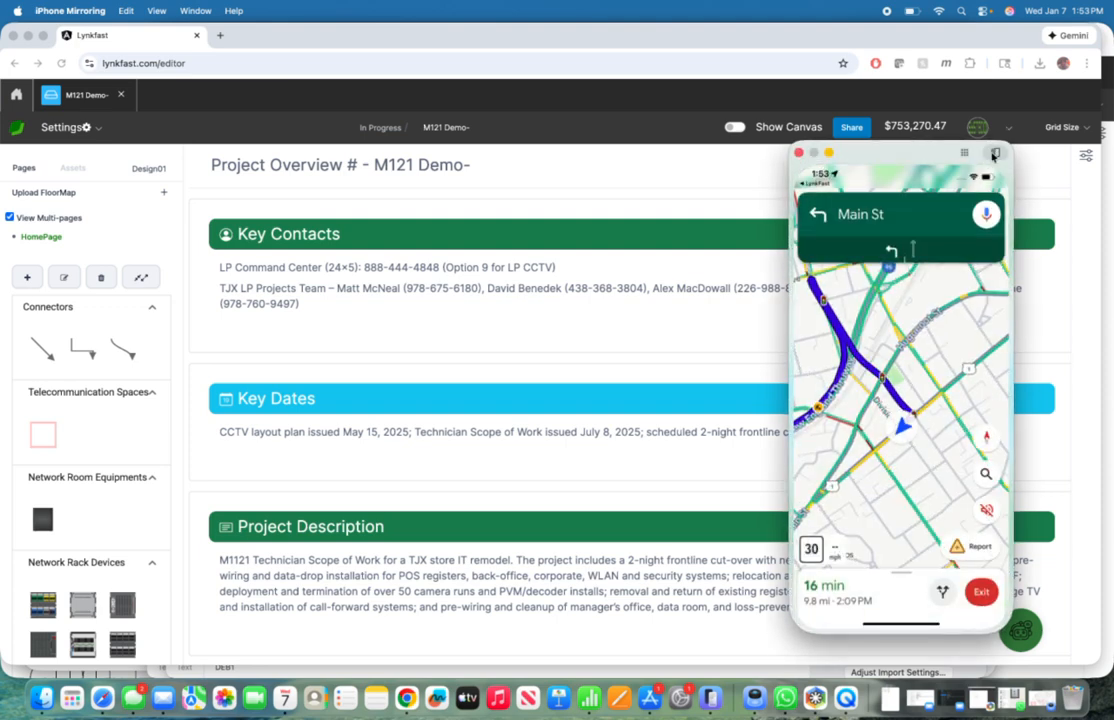
Step: Return from Google Maps to the LynkFast mobile app and clock in to the M121 Demo- project
{"action": "left_click", "coordinate": [994, 154]}
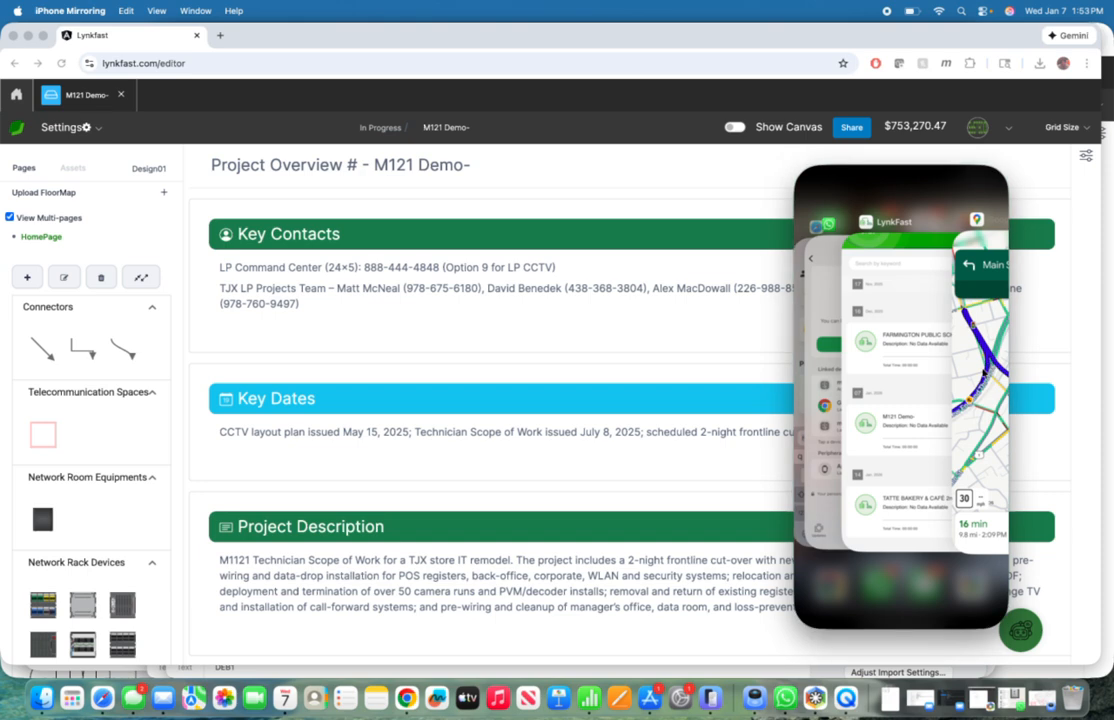
{"action": "scroll", "coordinate": [982, 373], "scroll_direction": "down", "scroll_amount": 5}
{"action": "left_click", "coordinate": [935, 393]}
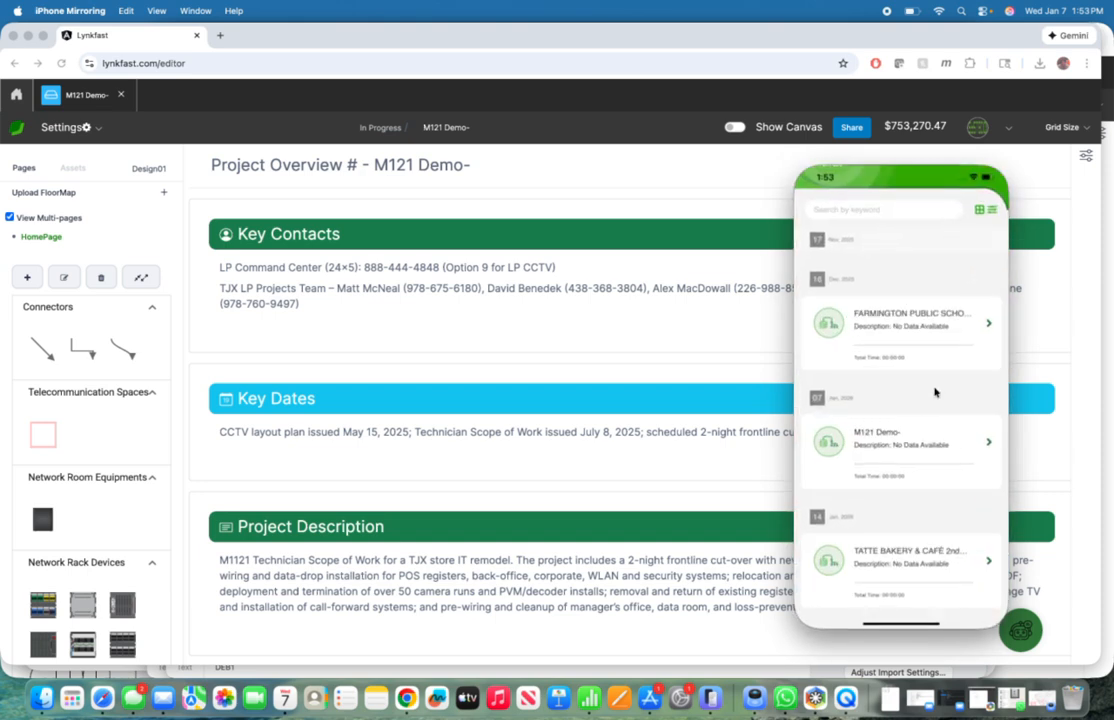
{"action": "scroll", "coordinate": [909, 446], "scroll_direction": "right", "scroll_amount": 3}
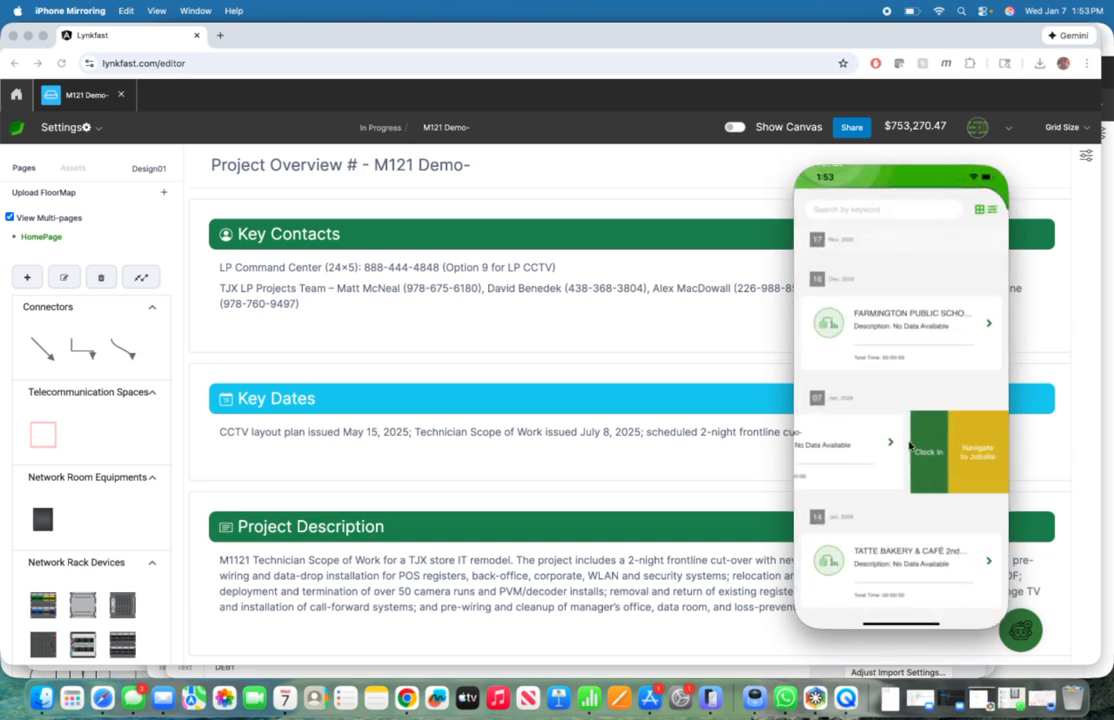
{"action": "left_click", "coordinate": [929, 456]}
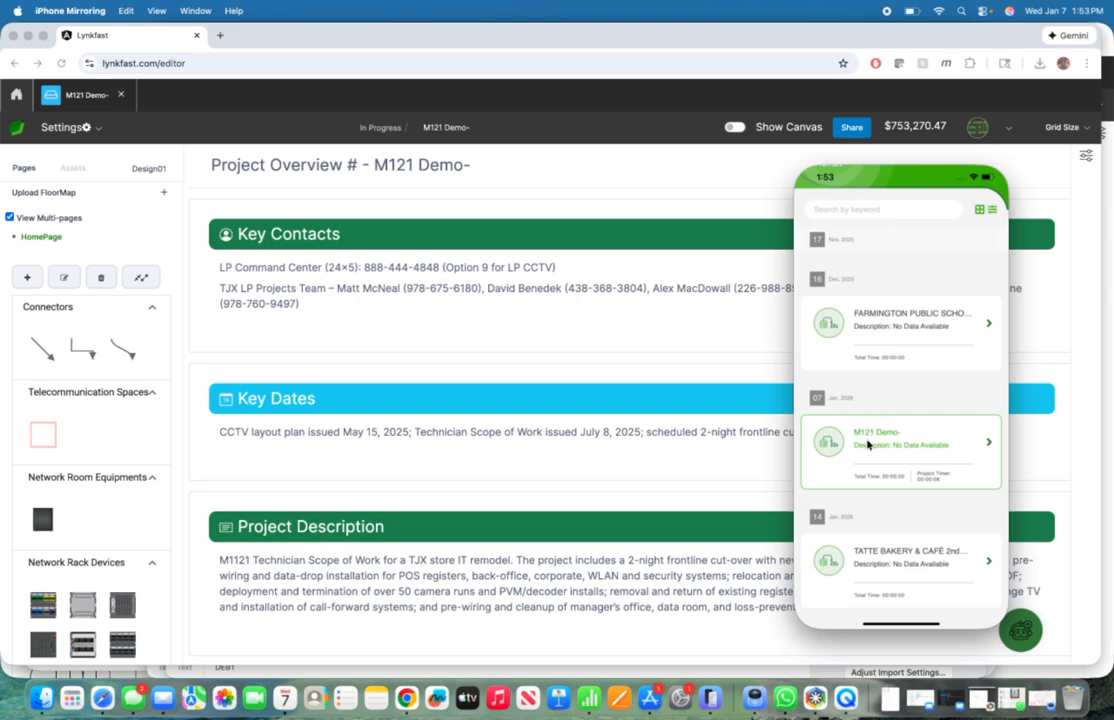
Step: Open the M121 Demo- project details on the phone, examine the floorplan full screen, and return to the details
{"action": "left_click", "coordinate": [867, 444]}
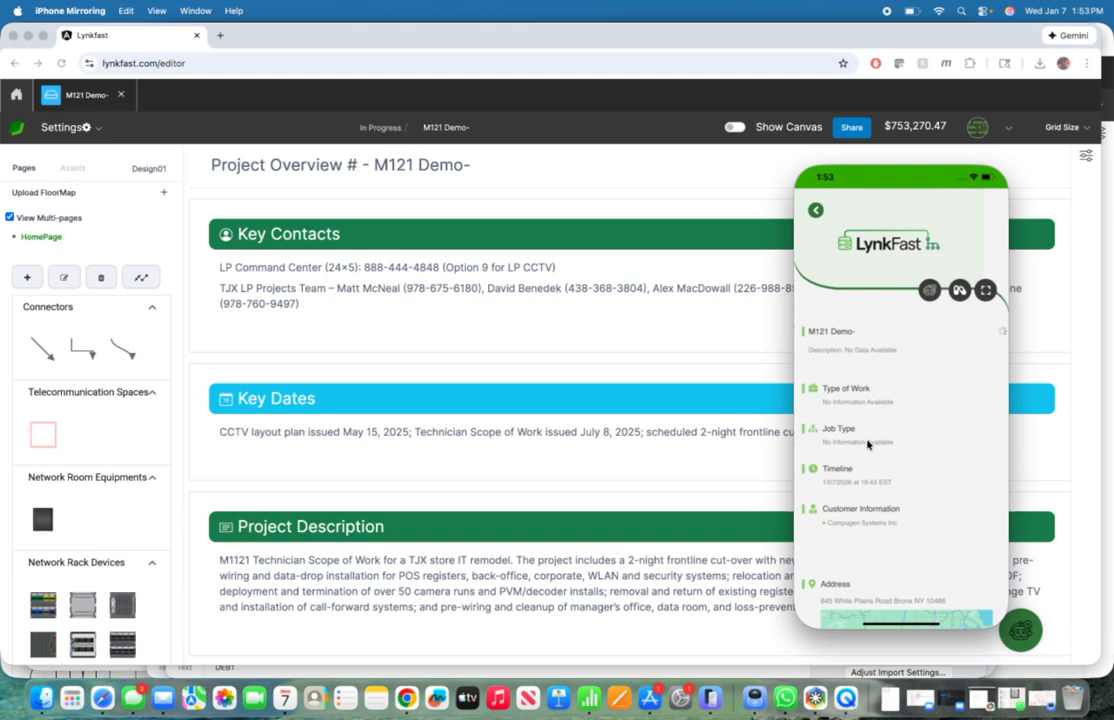
{"action": "left_click", "coordinate": [986, 290]}
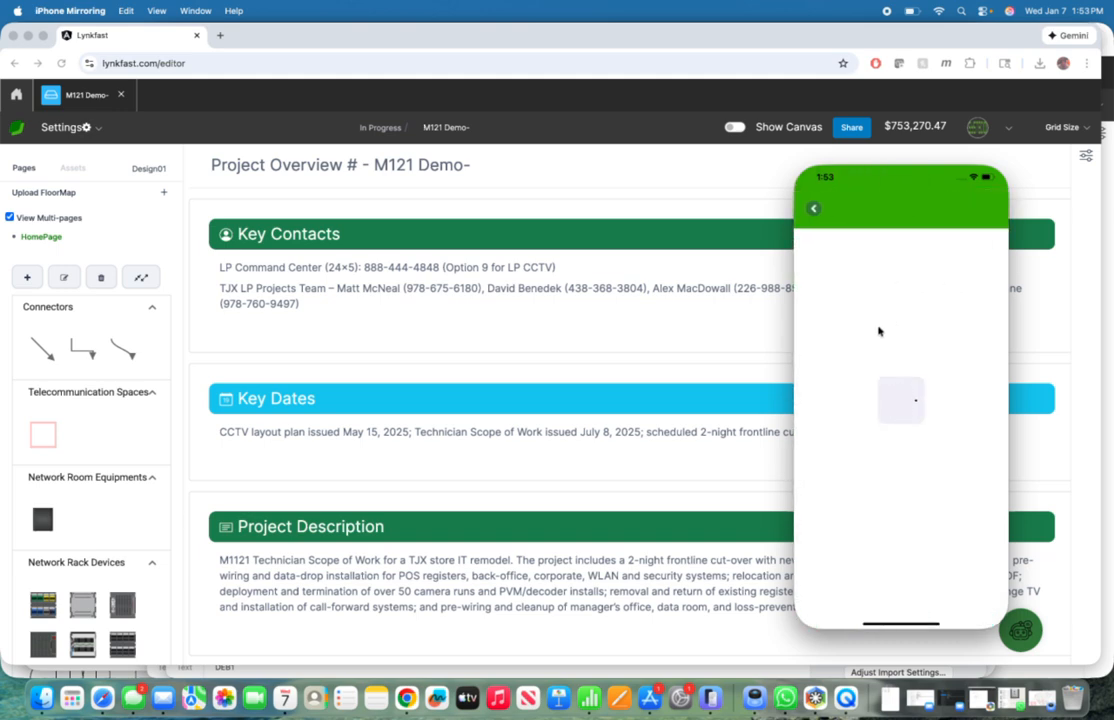
{"action": "scroll", "coordinate": [857, 281], "scroll_direction": "up", "scroll_amount": 3}
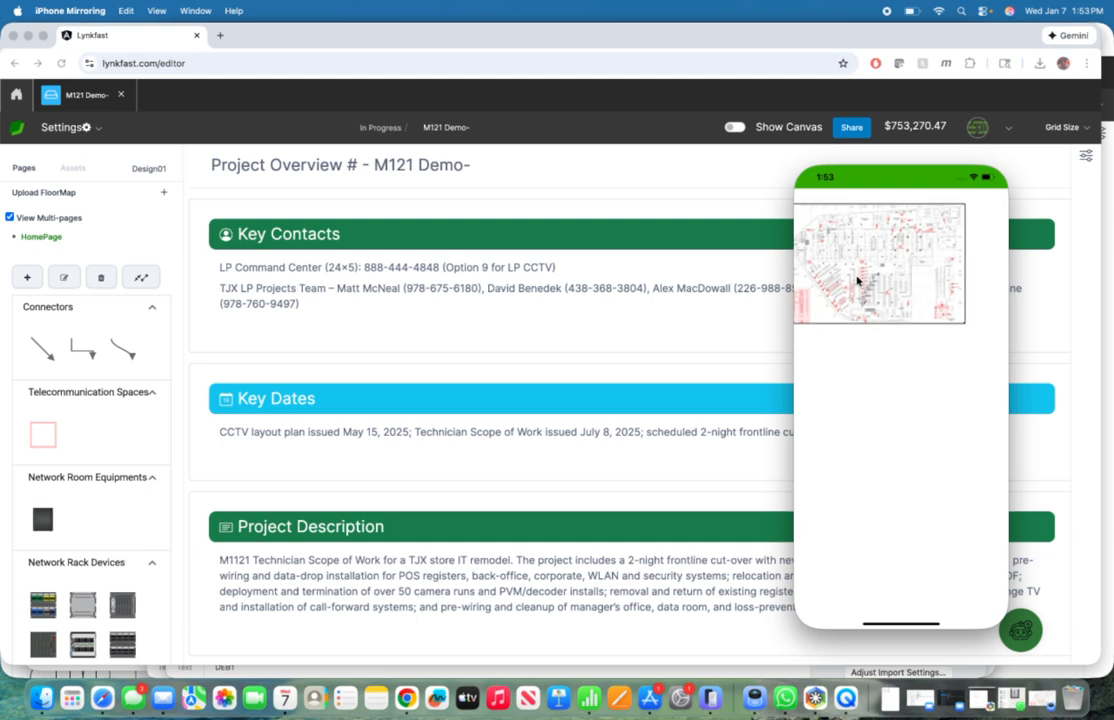
{"action": "scroll", "coordinate": [857, 281], "scroll_direction": "up", "scroll_amount": 3}
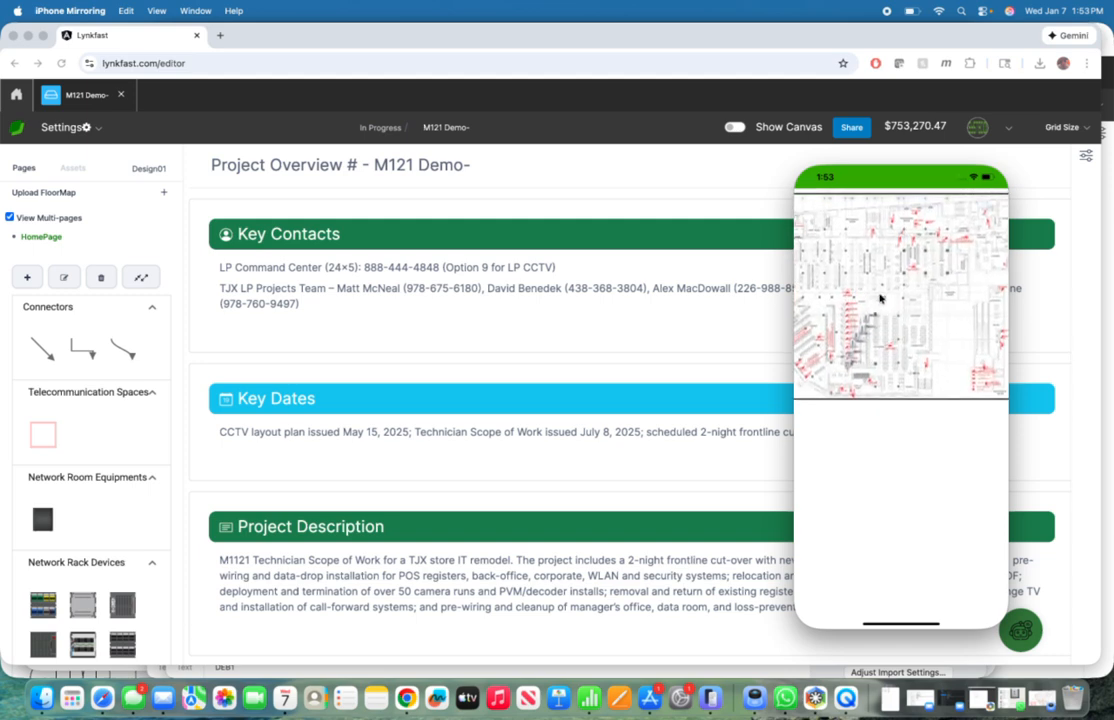
{"action": "scroll", "coordinate": [866, 292], "scroll_direction": "down", "scroll_amount": 2}
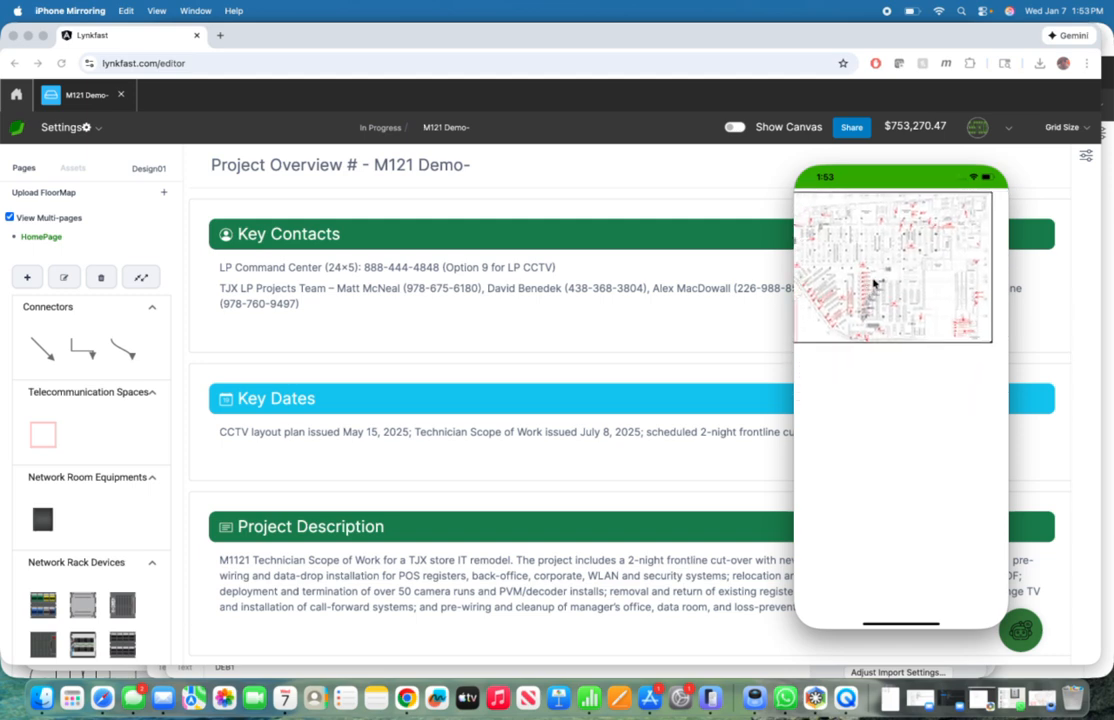
{"action": "scroll", "coordinate": [873, 284], "scroll_direction": "left", "scroll_amount": 2}
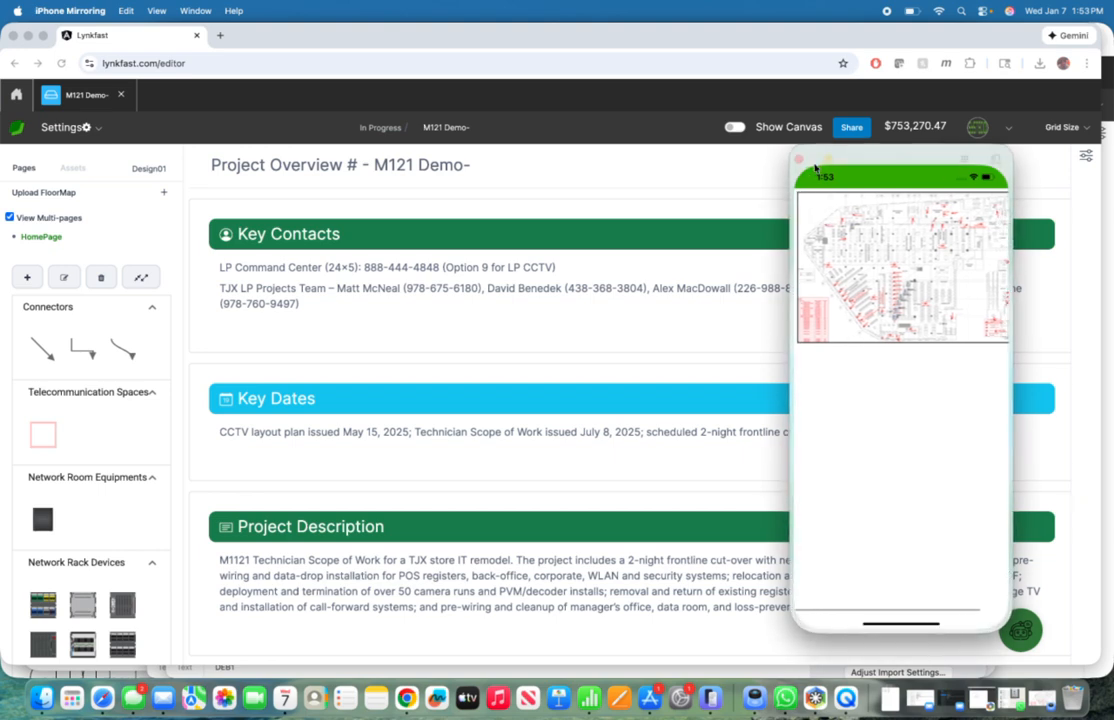
{"action": "scroll", "coordinate": [812, 205], "scroll_direction": "up", "scroll_amount": 1}
{"action": "left_click", "coordinate": [812, 205]}
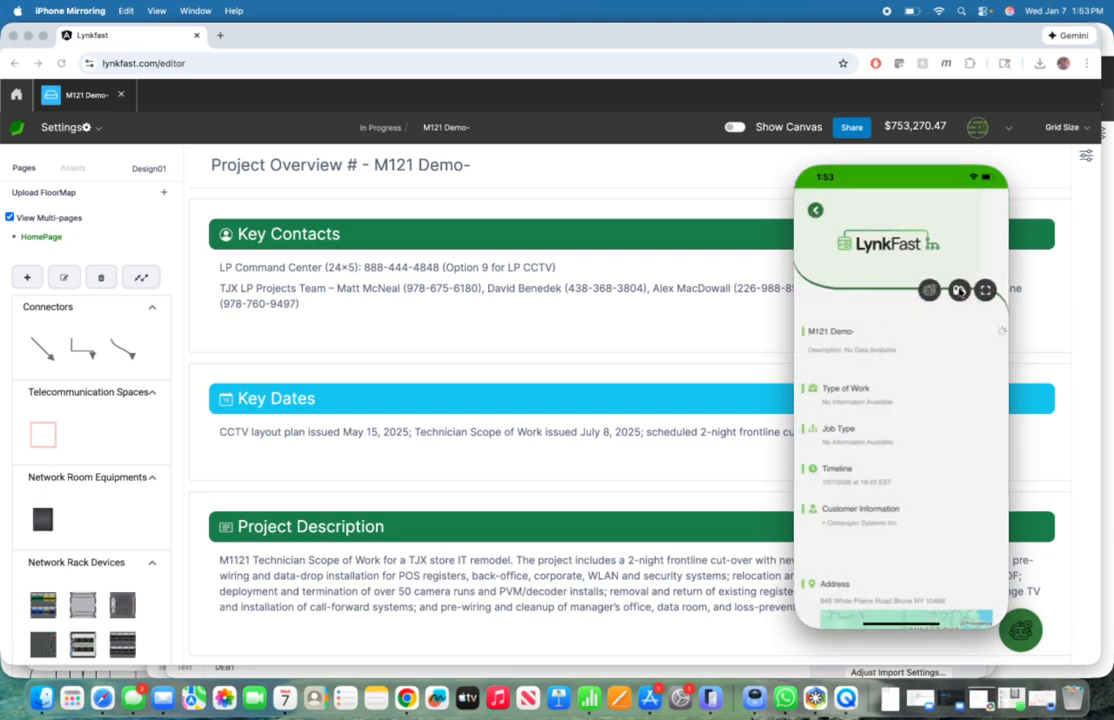
Step: Open the Loss Prevention Office task from the Telecommunication Outlets tasks and examine its location, faceplate, cabling and label instructions
{"action": "left_click", "coordinate": [958, 290]}
{"action": "scroll", "coordinate": [896, 510], "scroll_direction": "down", "scroll_amount": 5}
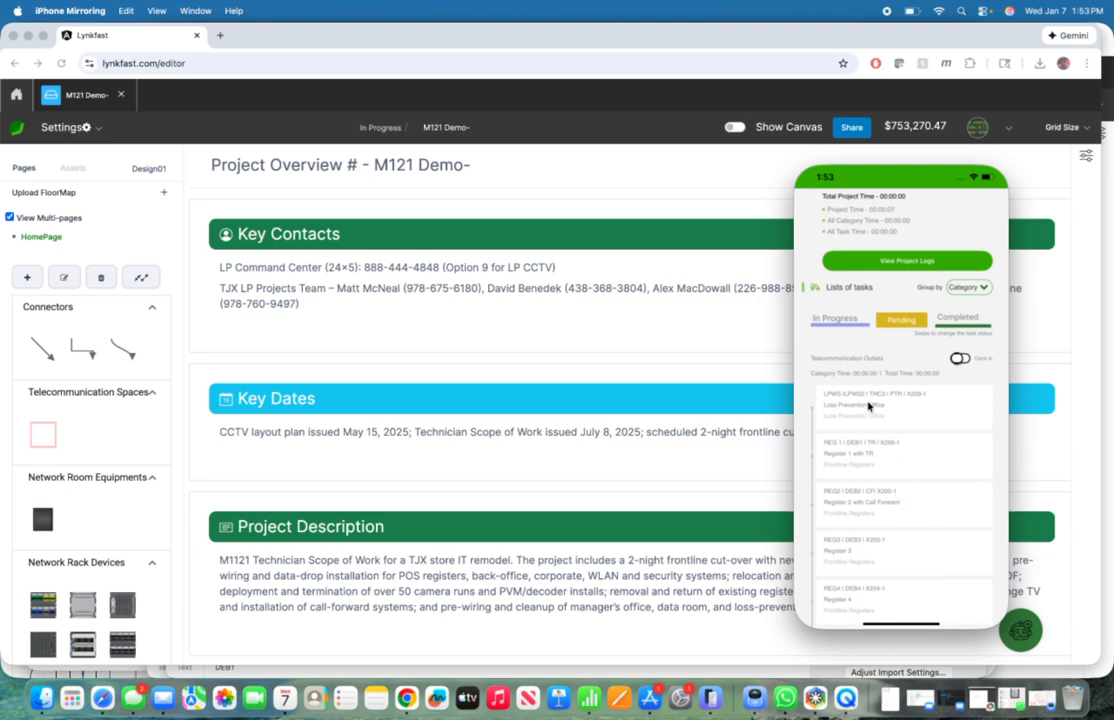
{"action": "left_click_drag", "start_coordinate": [868, 405], "coordinate": [868, 363]}
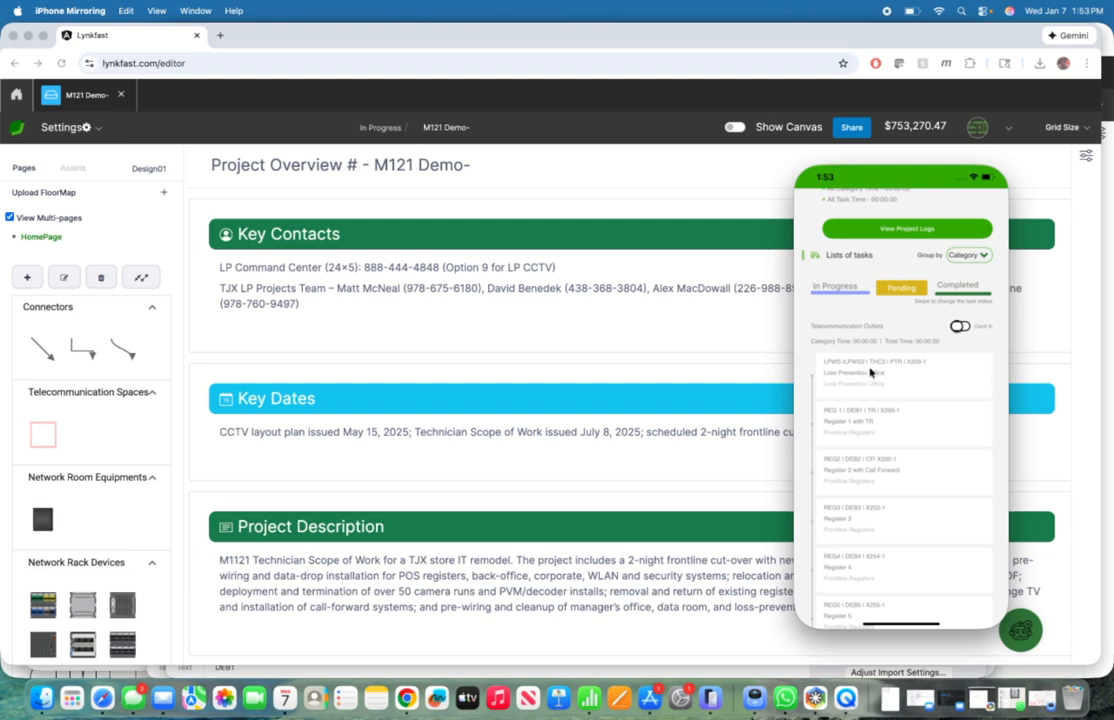
{"action": "left_click", "coordinate": [870, 367]}
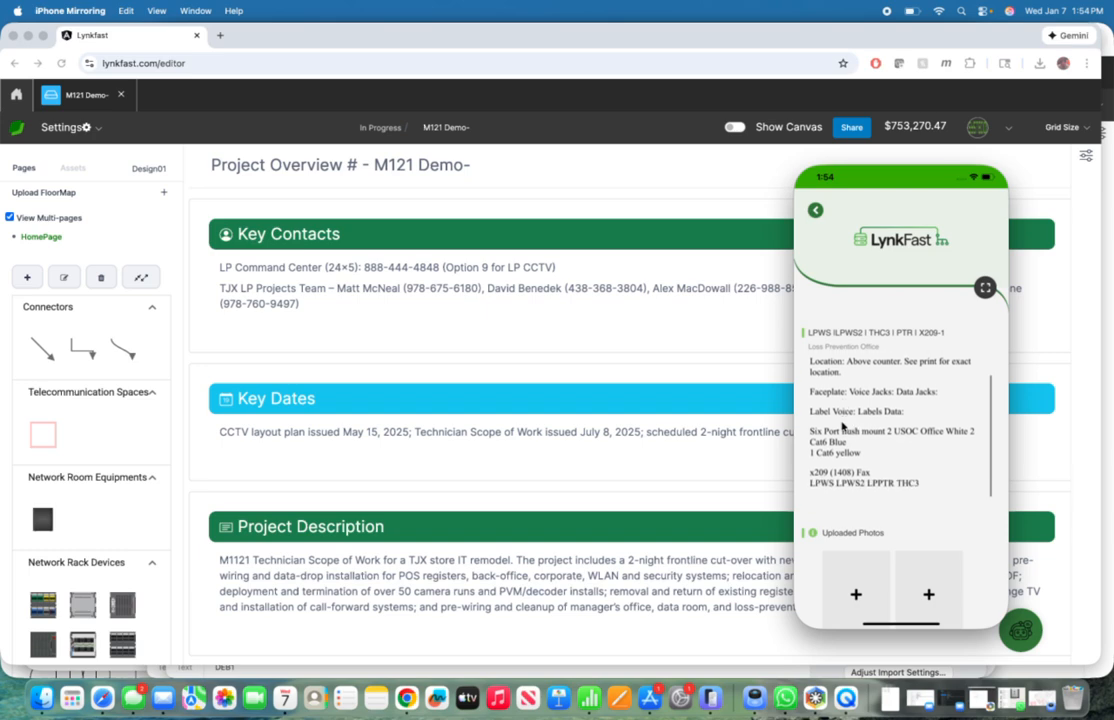
{"action": "scroll", "coordinate": [842, 425], "scroll_direction": "down", "scroll_amount": 2}
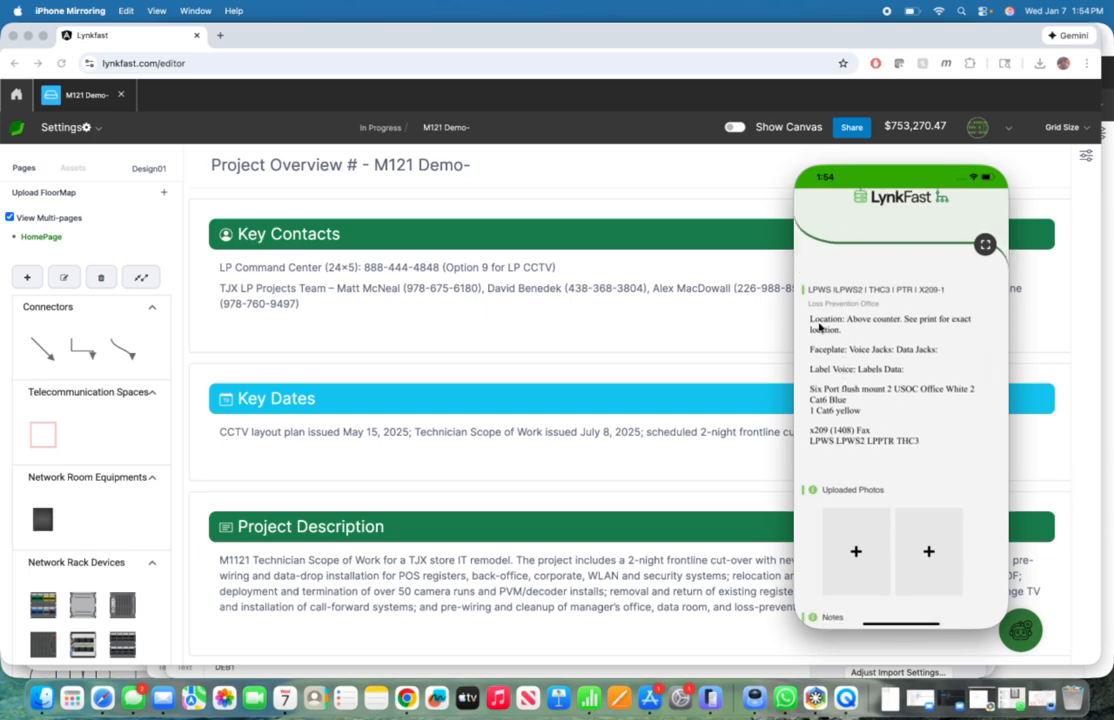
{"action": "left_click_drag", "start_coordinate": [822, 331], "coordinate": [849, 372]}
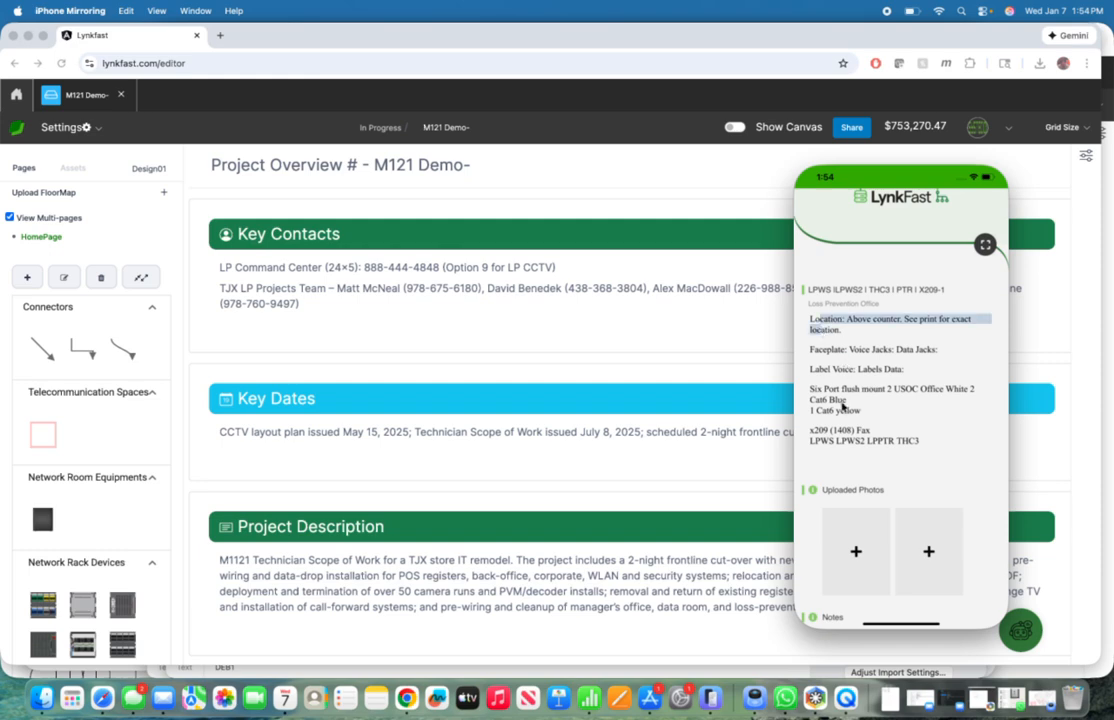
{"action": "left_click", "coordinate": [842, 408]}
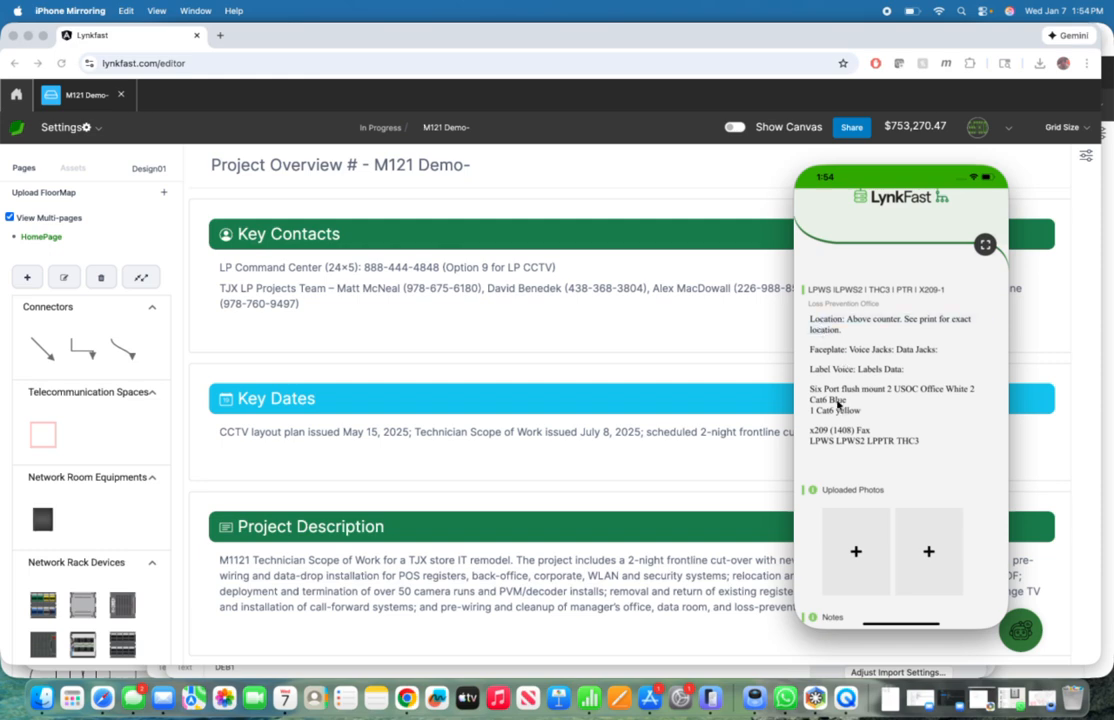
{"action": "scroll", "coordinate": [860, 356], "scroll_direction": "up", "scroll_amount": 3}
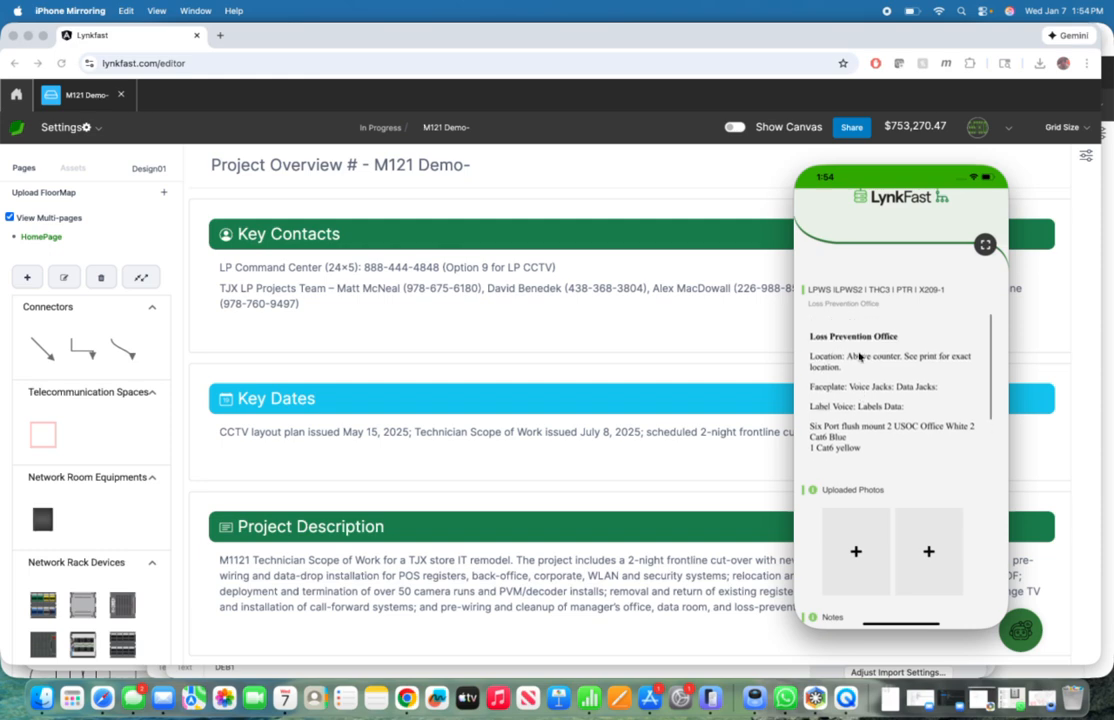
{"action": "scroll", "coordinate": [860, 356], "scroll_direction": "down", "scroll_amount": 3}
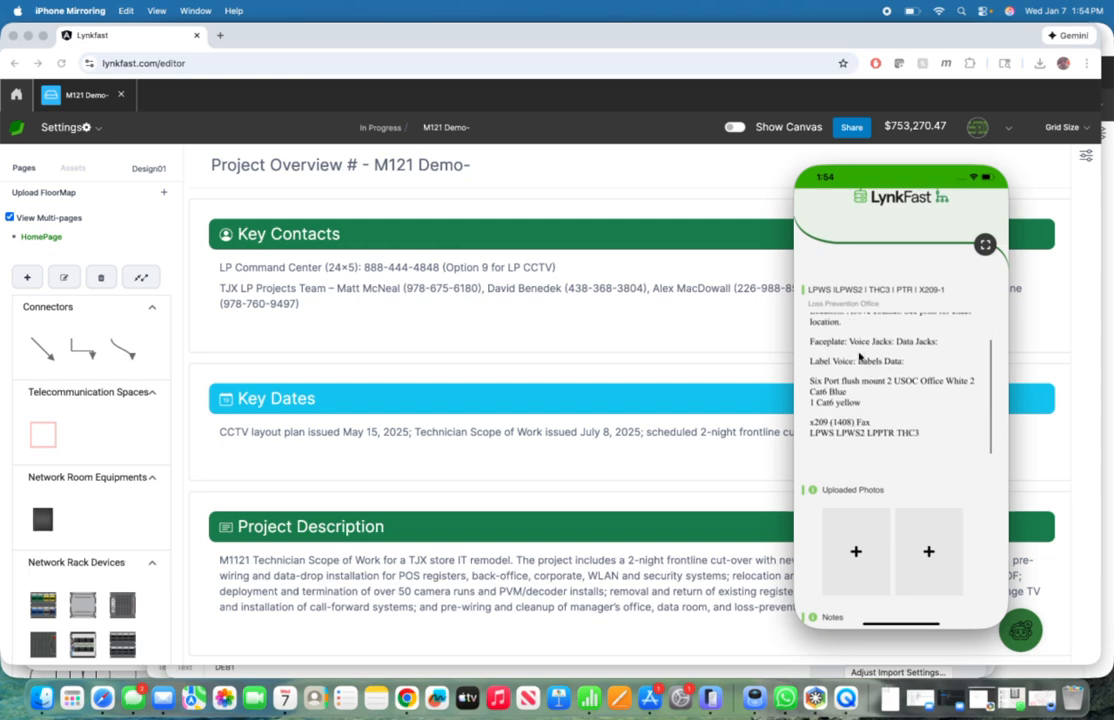
Step: Open the phone's photo library for the Loss Prevention Office task's uploads and search it for "Lp"
{"action": "left_click", "coordinate": [856, 567]}
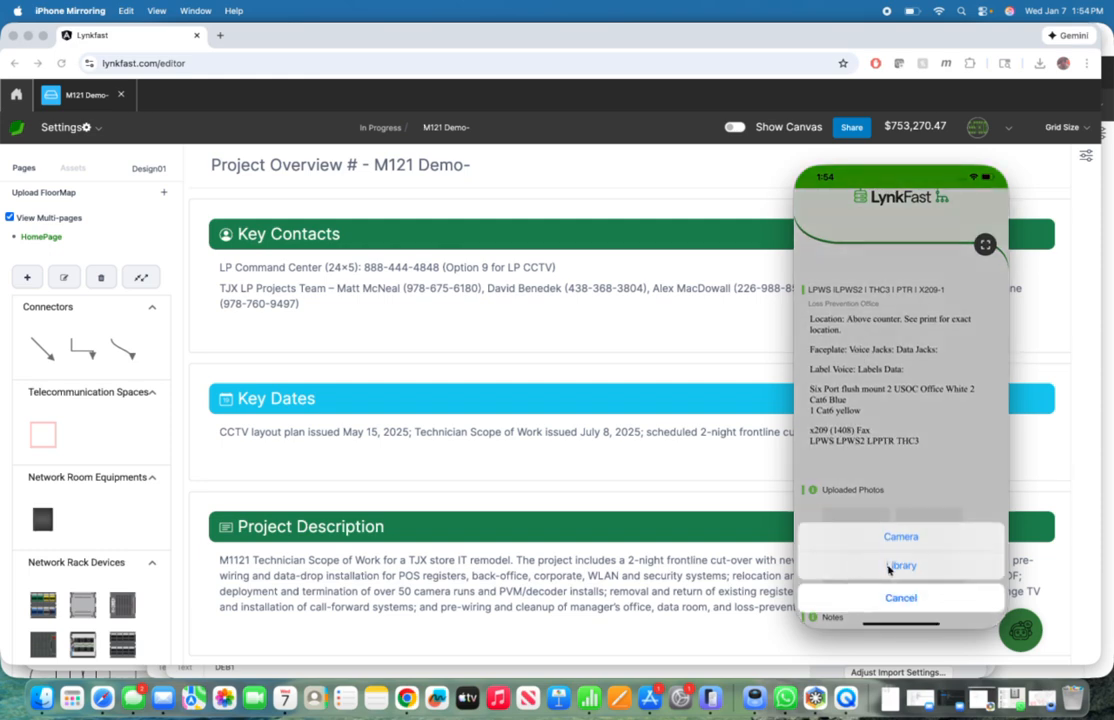
{"action": "left_click", "coordinate": [890, 566]}
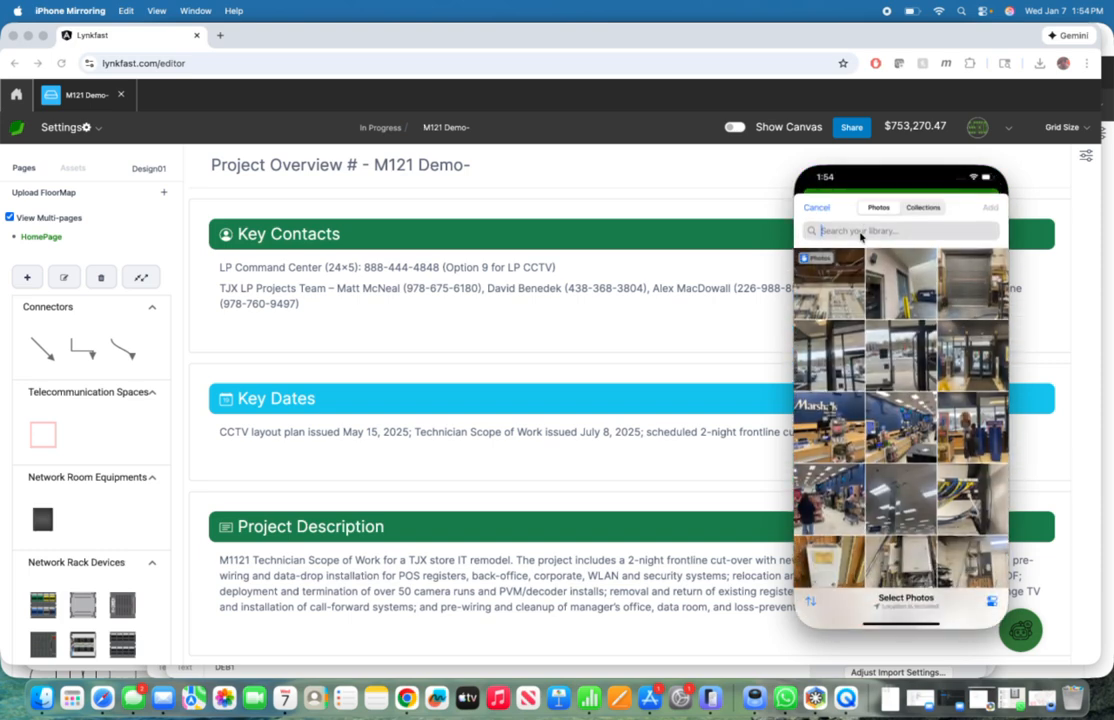
{"action": "type", "text": "Lp"}
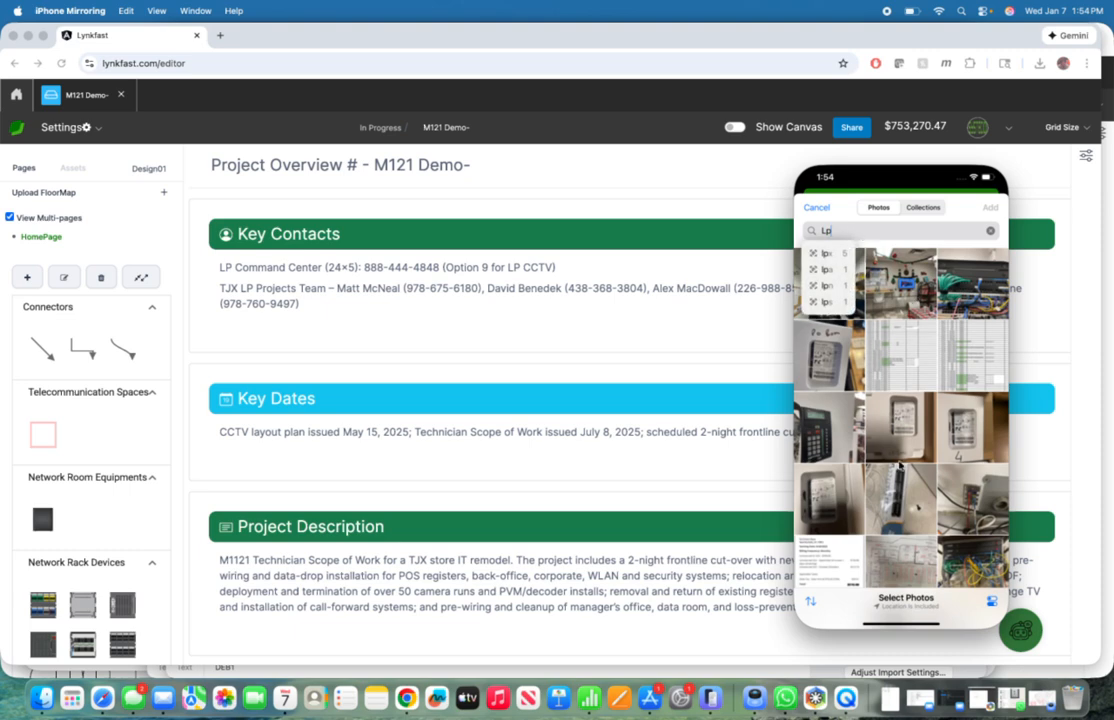
{"action": "scroll", "coordinate": [899, 465], "scroll_direction": "down", "scroll_amount": 5}
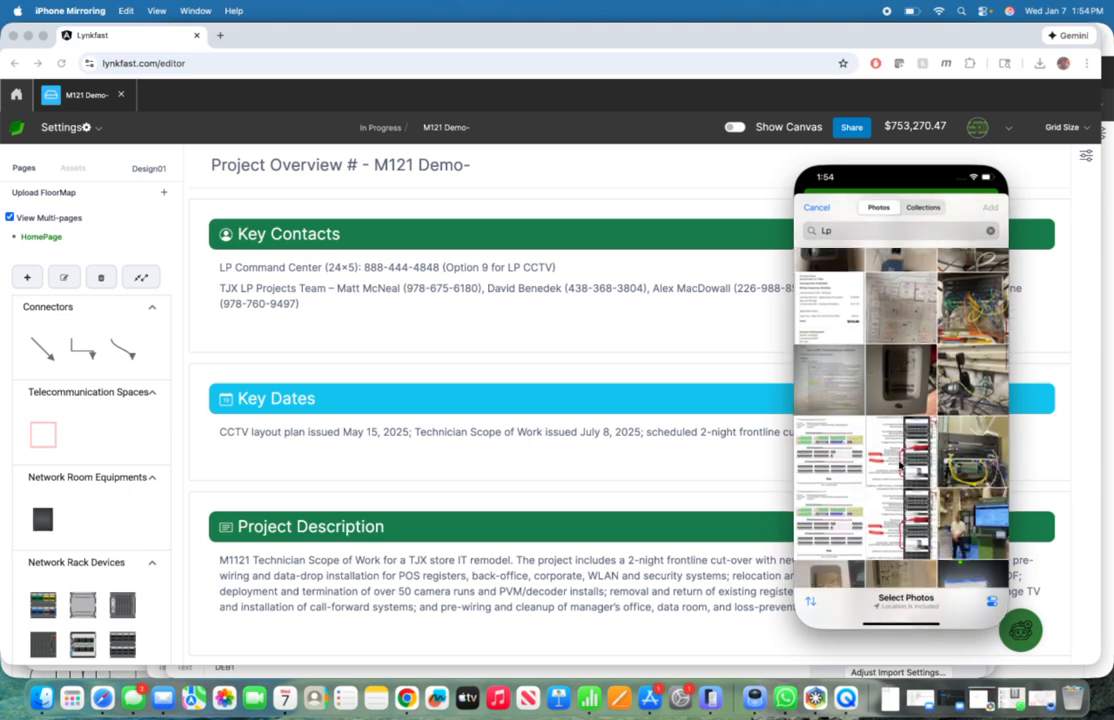
{"action": "scroll", "coordinate": [899, 465], "scroll_direction": "down", "scroll_amount": 1}
{"action": "scroll", "coordinate": [899, 465], "scroll_direction": "up", "scroll_amount": 5}
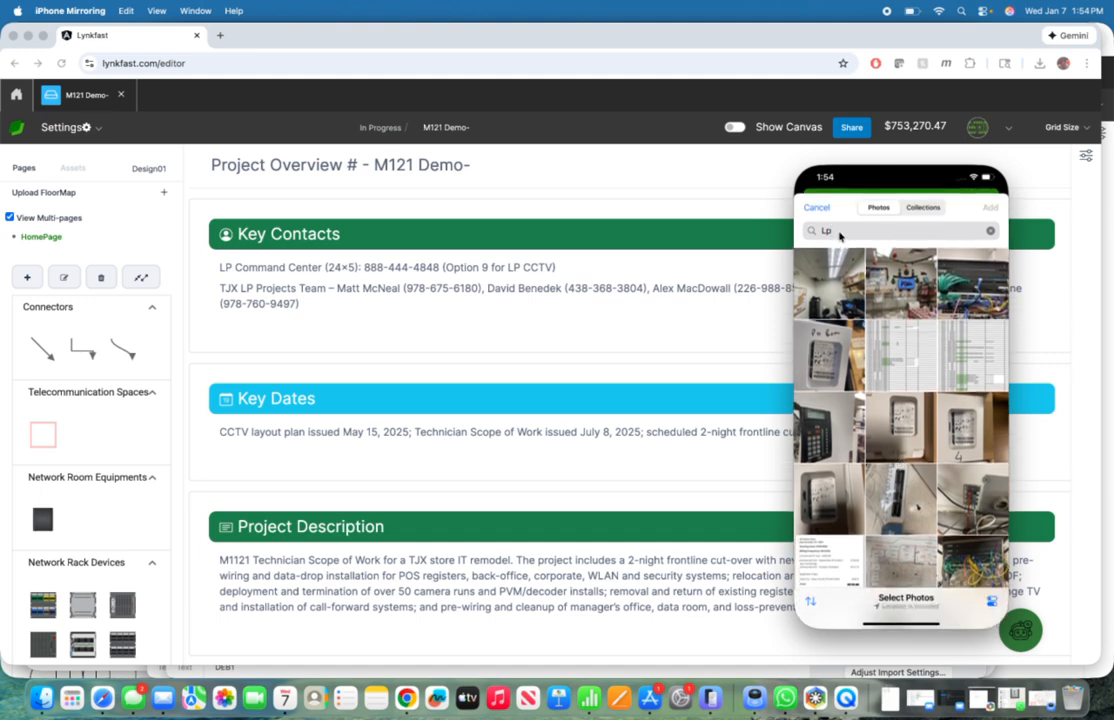
Step: Search the photo library for "Thc3", upload the wall jack and patch panel photos to the task, and acknowledge the update
{"action": "type", "text": "h"}
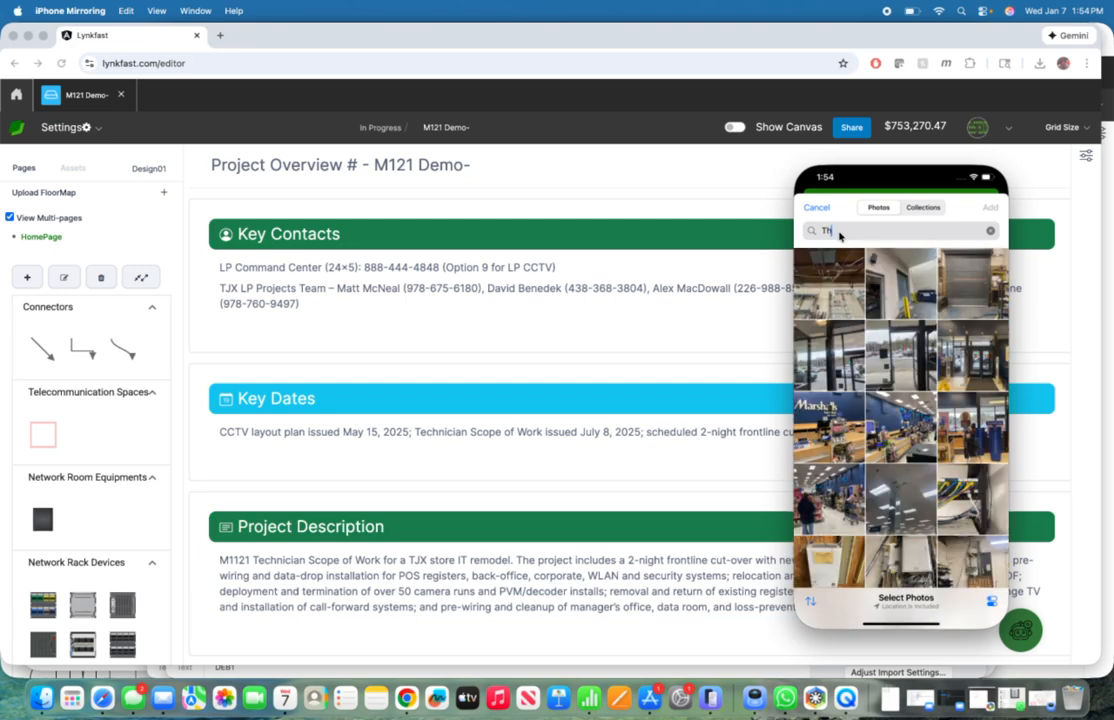
{"action": "type", "text": "c3"}
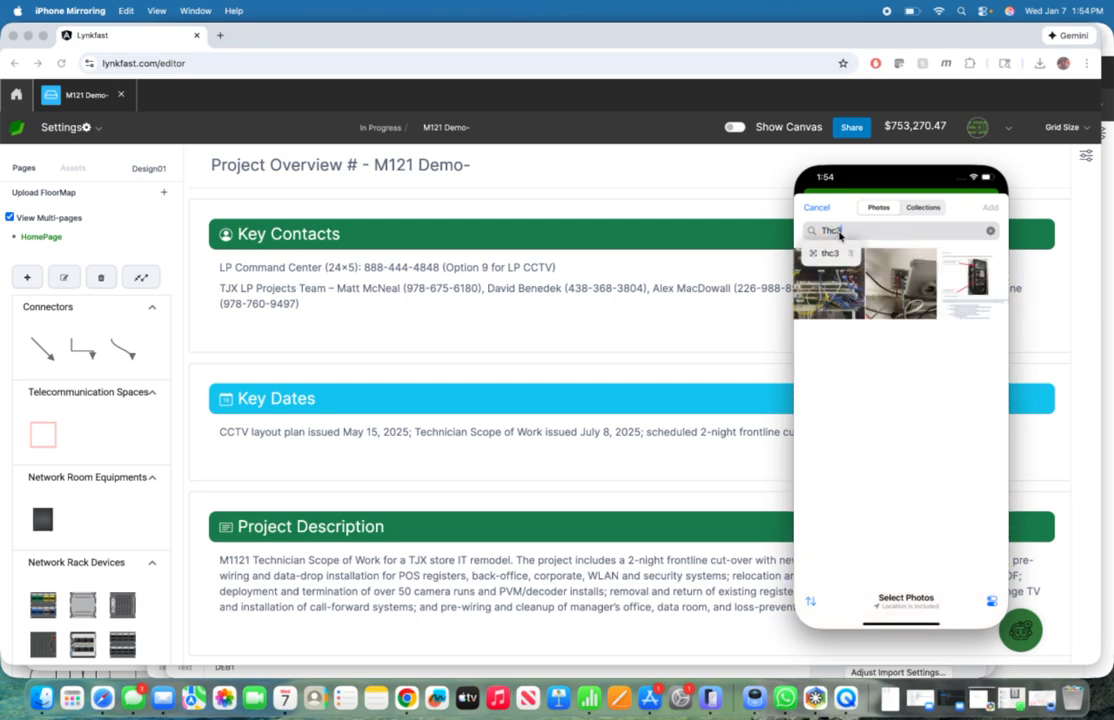
{"action": "left_click", "coordinate": [907, 306]}
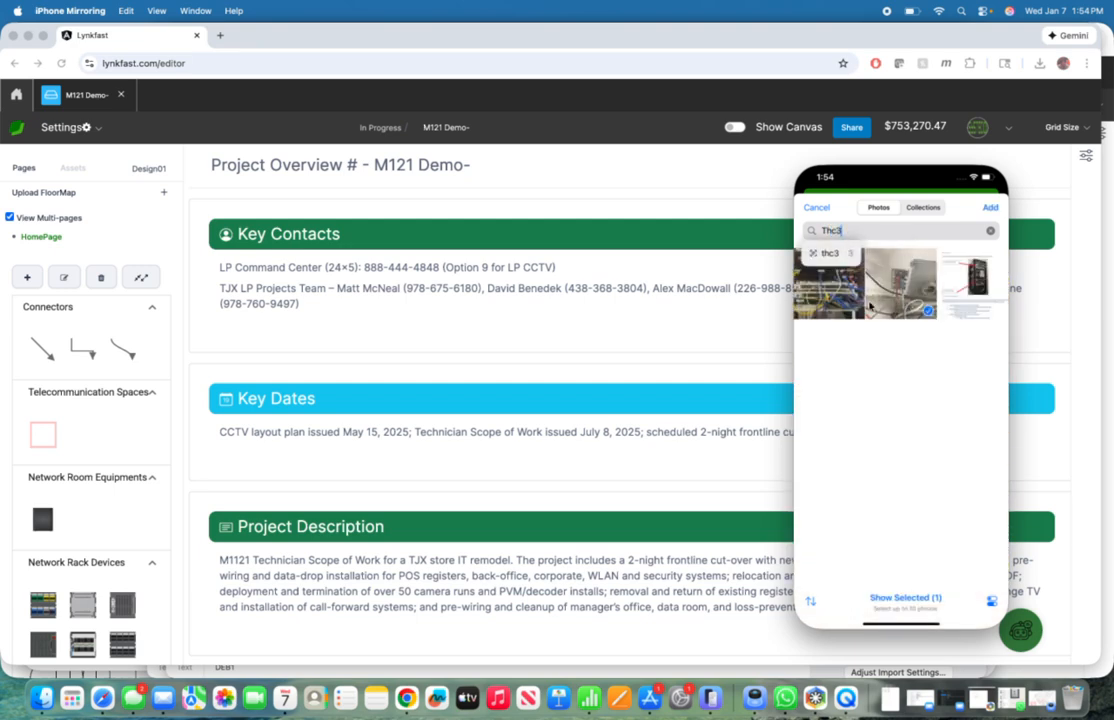
{"action": "left_click", "coordinate": [823, 302]}
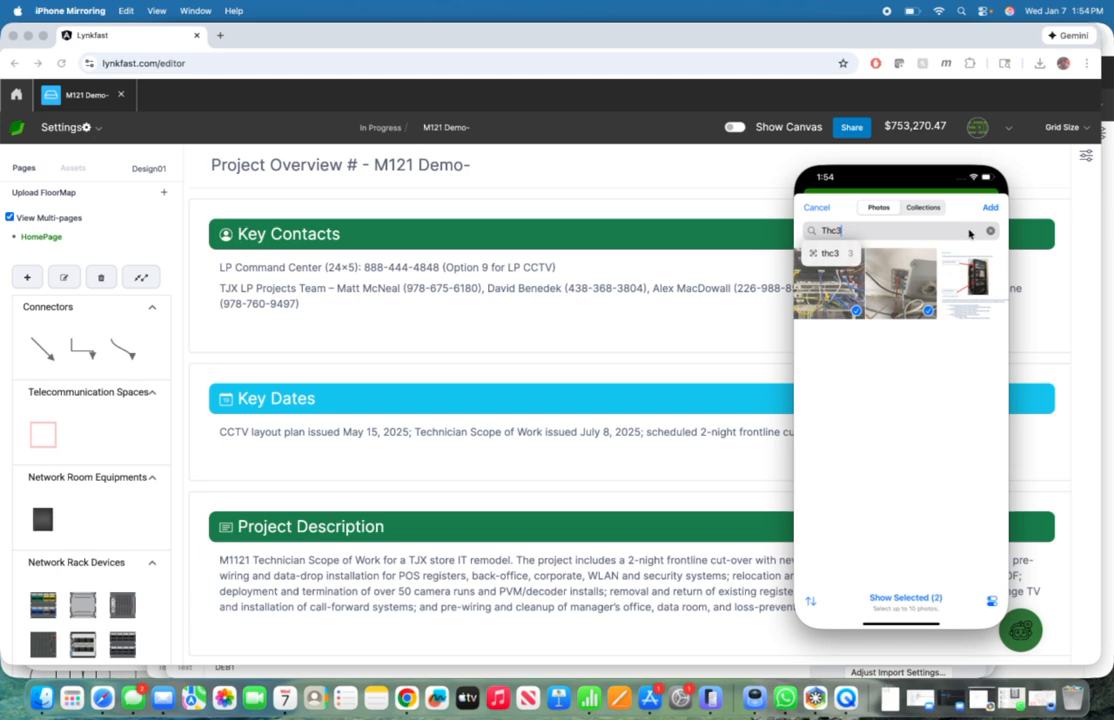
{"action": "left_click", "coordinate": [990, 207]}
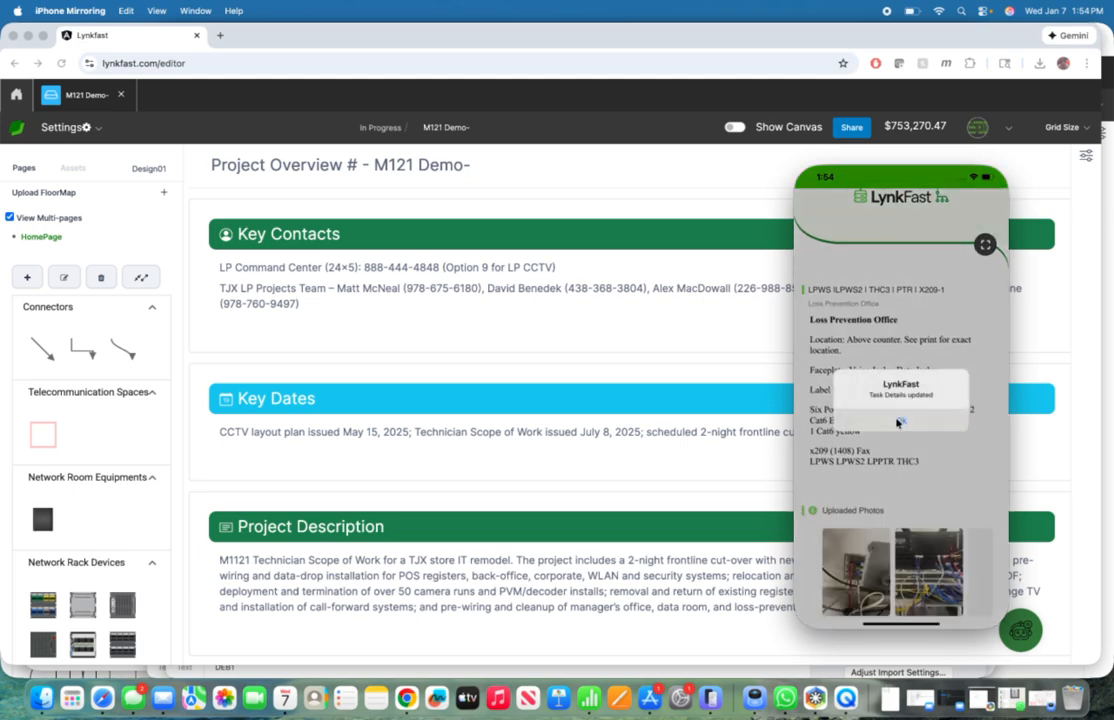
{"action": "left_click", "coordinate": [897, 422]}
{"action": "scroll", "coordinate": [897, 422], "scroll_direction": "down", "scroll_amount": 5}
{"action": "scroll", "coordinate": [897, 422], "scroll_direction": "up", "scroll_amount": 6}
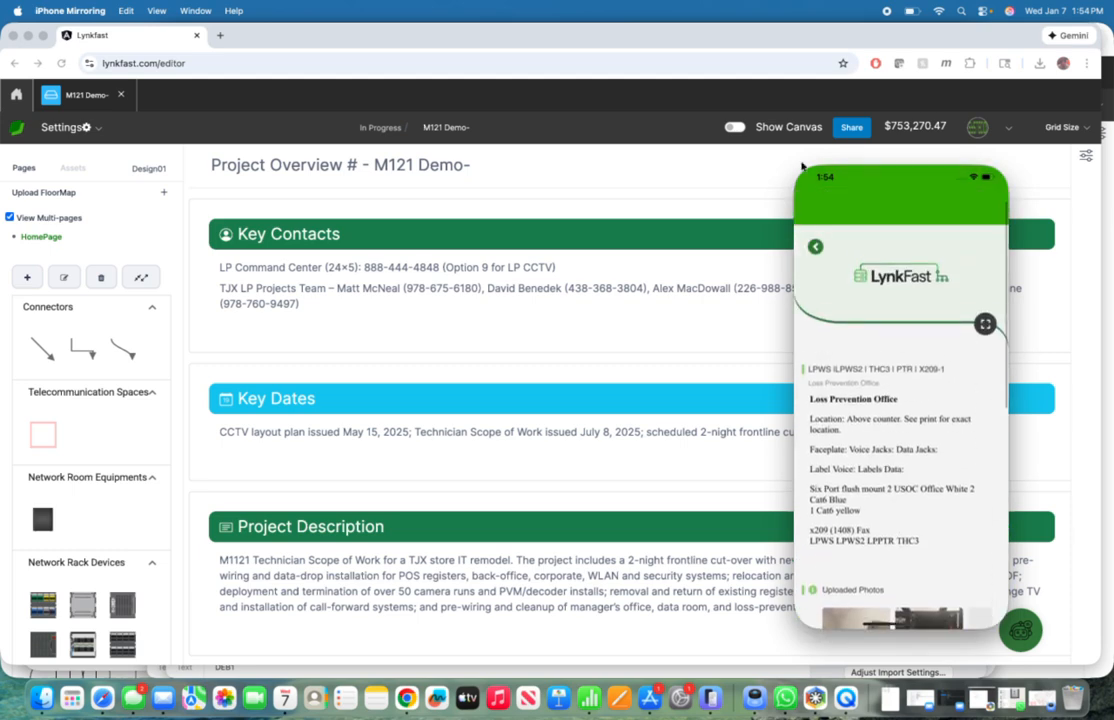
Step: Return to the Telecommunication Outlets task list on the phone and mark the Loss Prevention Office task complete
{"action": "left_click", "coordinate": [815, 214]}
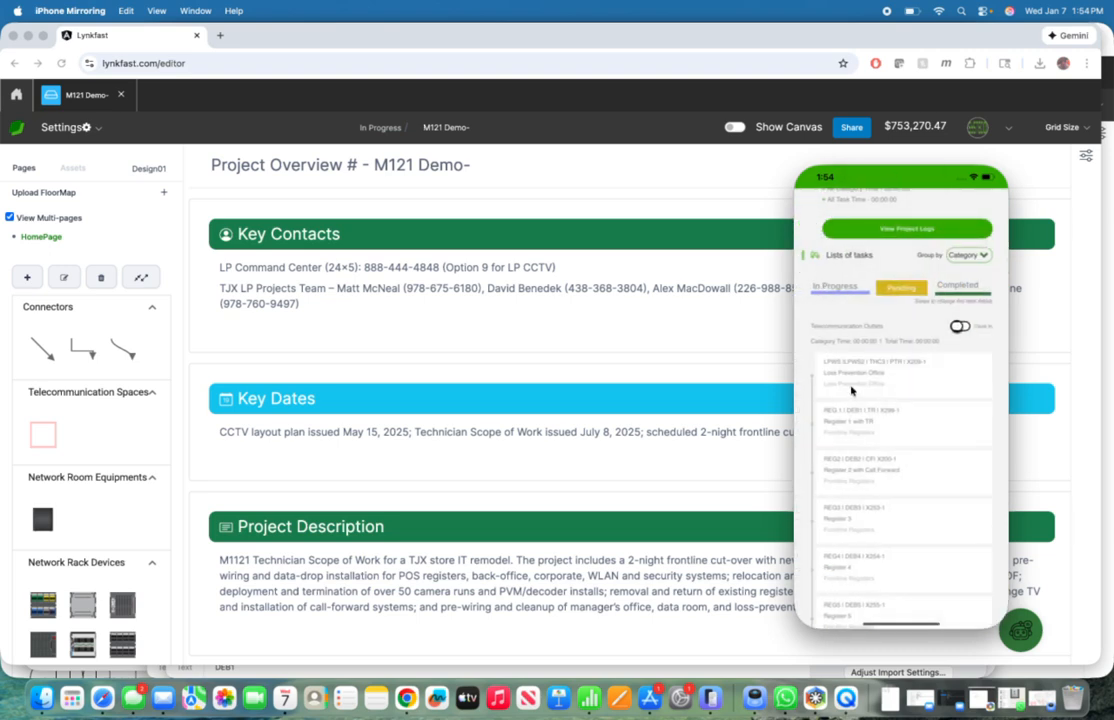
{"action": "scroll", "coordinate": [900, 380], "scroll_direction": "right", "scroll_amount": 5}
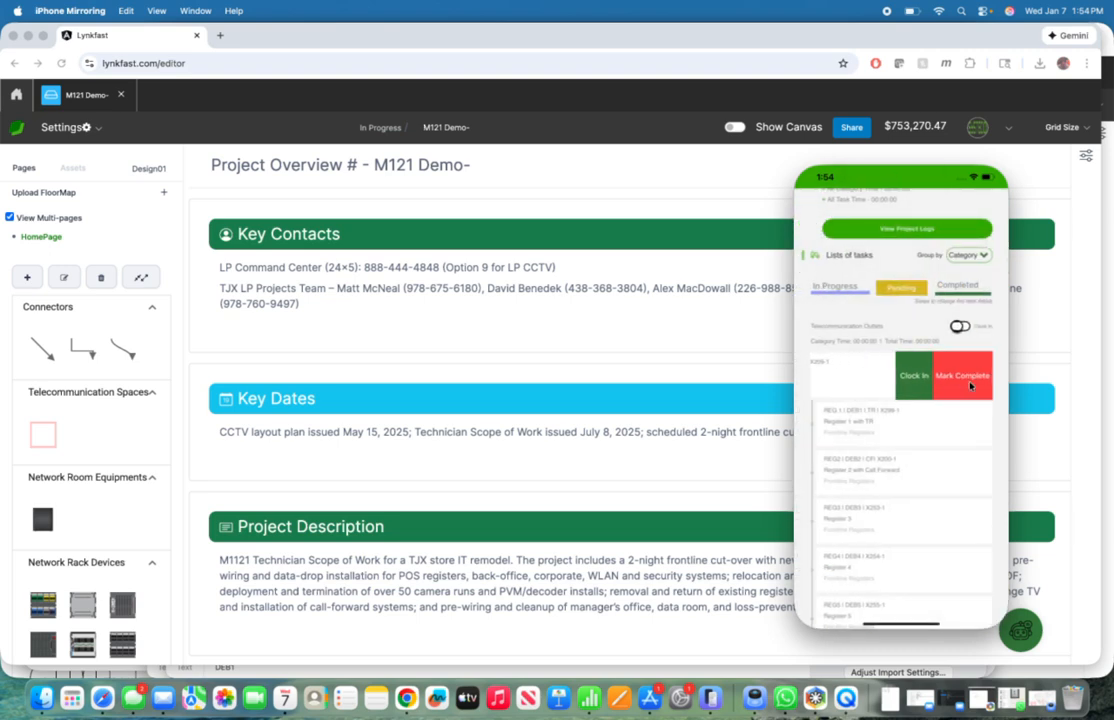
{"action": "left_click", "coordinate": [970, 386]}
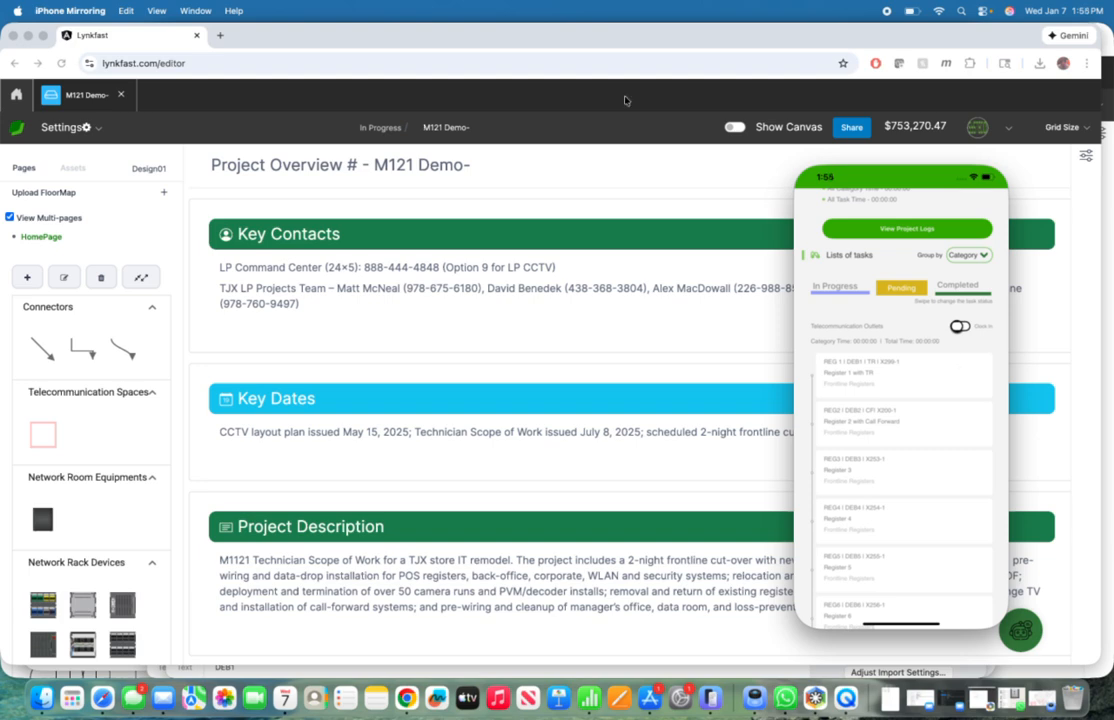
Step: Switch to LynkFast in Chrome, open the project's Installer Tasks and show tasks of all statuses
{"action": "left_click", "coordinate": [611, 150]}
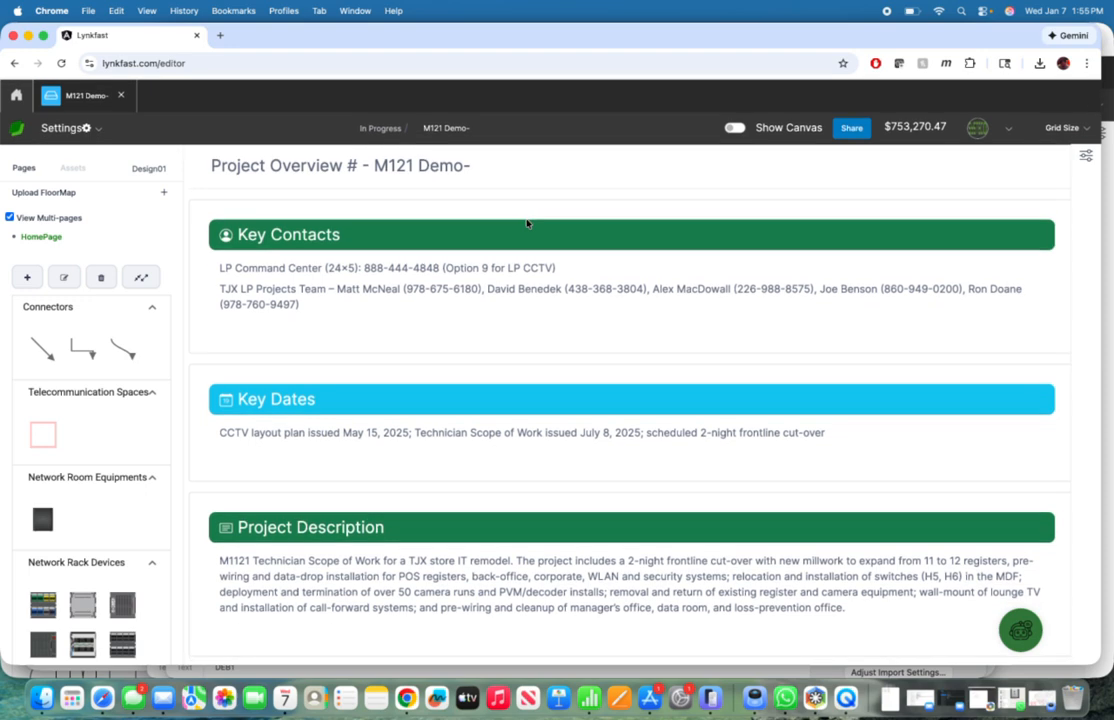
{"action": "left_click", "coordinate": [84, 130]}
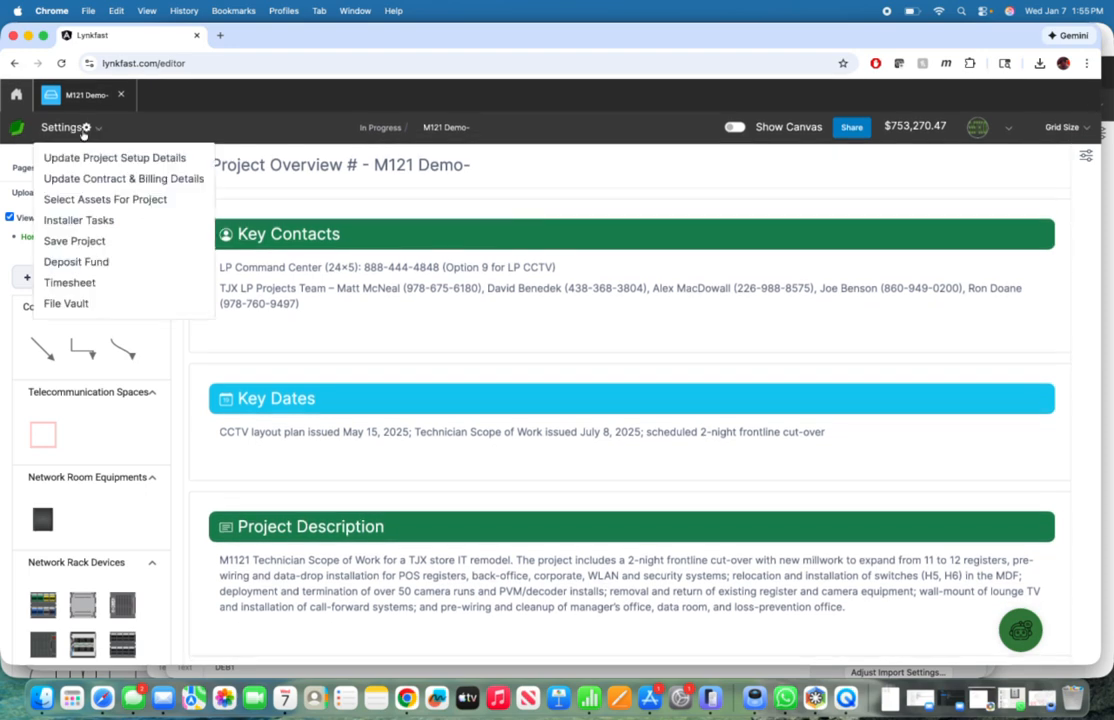
{"action": "left_click", "coordinate": [80, 220]}
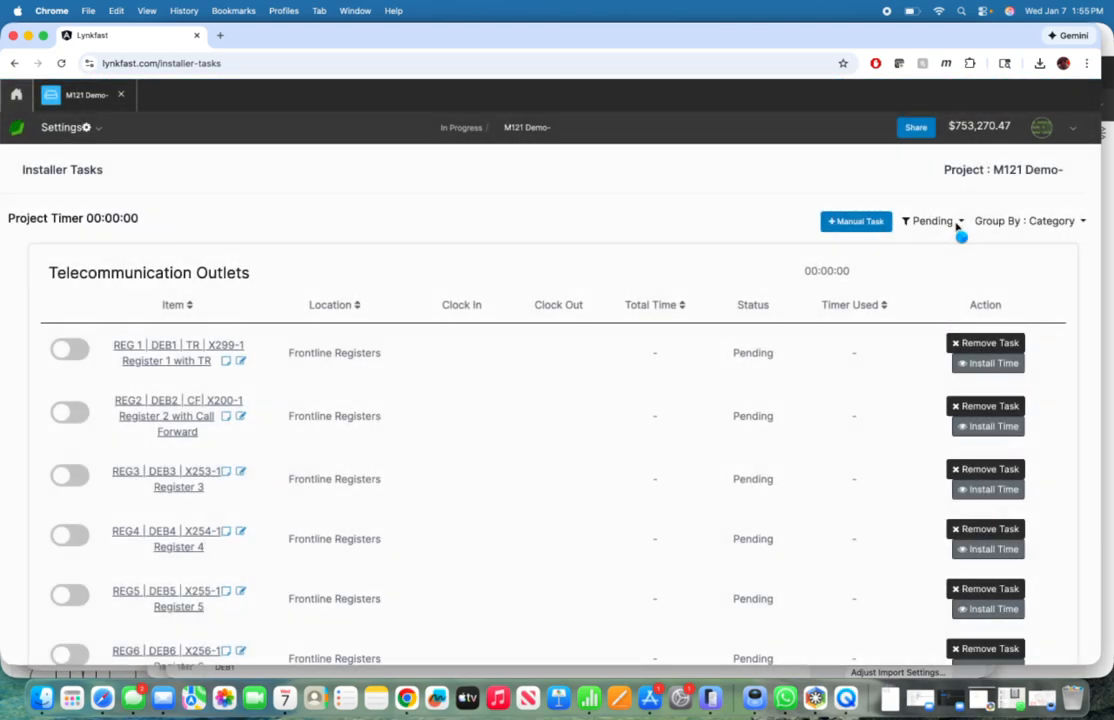
{"action": "left_click", "coordinate": [956, 228]}
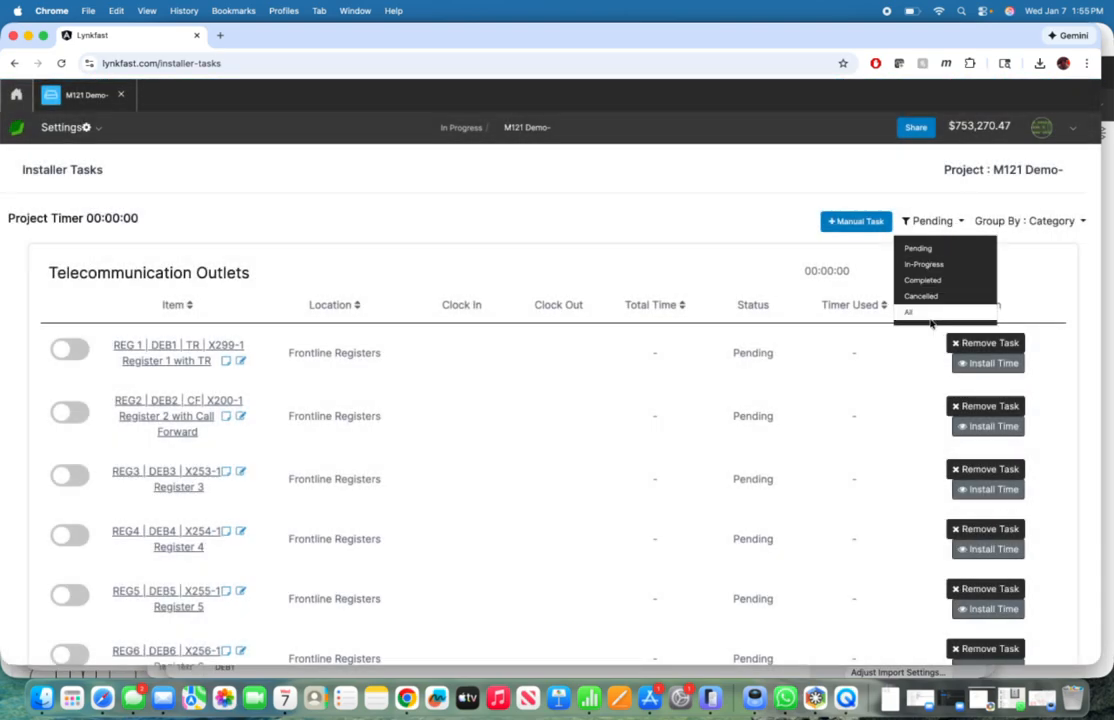
{"action": "left_click", "coordinate": [909, 311]}
{"action": "scroll", "coordinate": [585, 508], "scroll_direction": "down", "scroll_amount": 1}
{"action": "scroll", "coordinate": [586, 508], "scroll_direction": "up", "scroll_amount": 1}
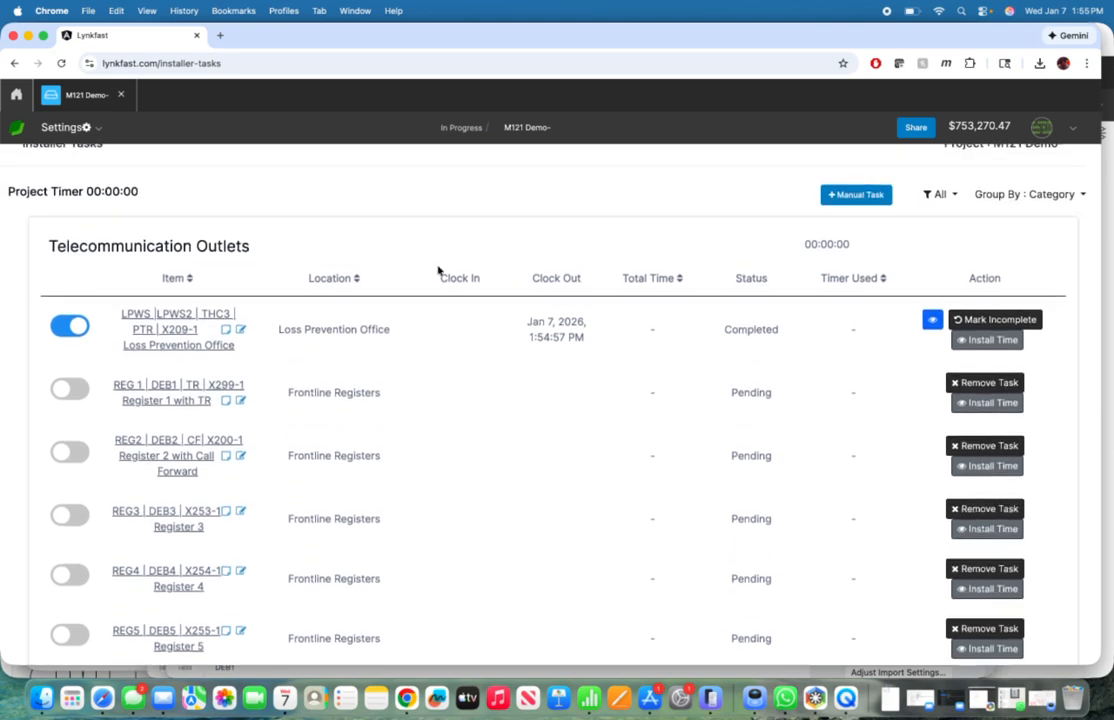
Step: View the first uploaded picture in the Loss Prevention Office task's details and mark the task incomplete
{"action": "left_click", "coordinate": [934, 322]}
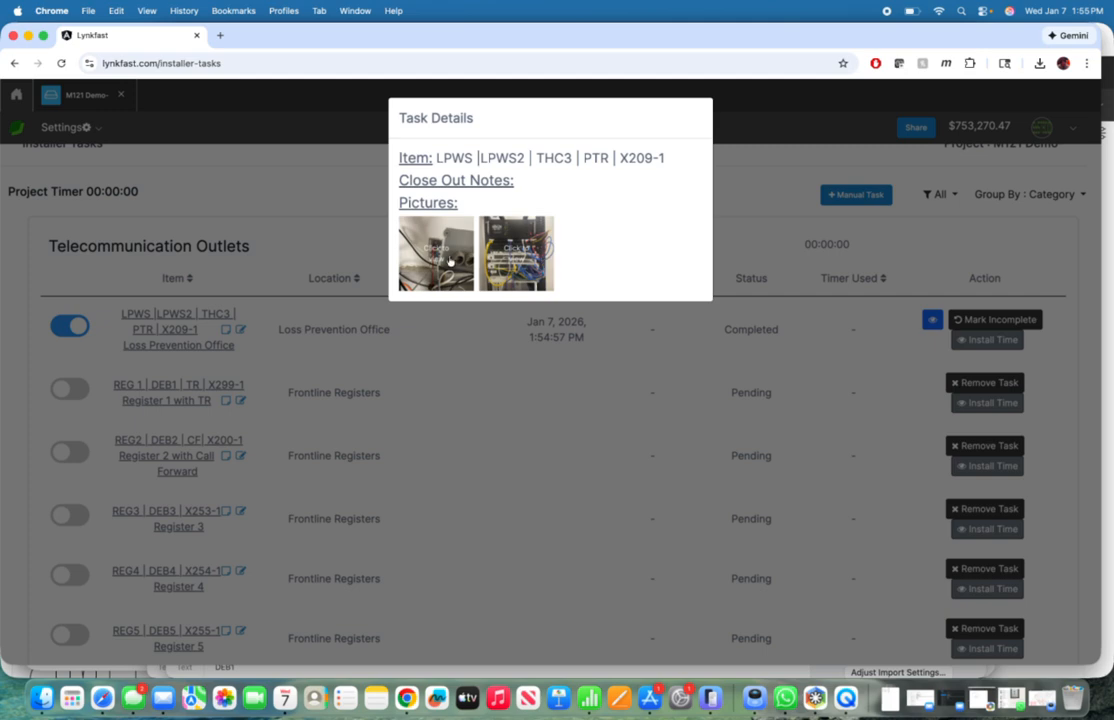
{"action": "left_click", "coordinate": [436, 255]}
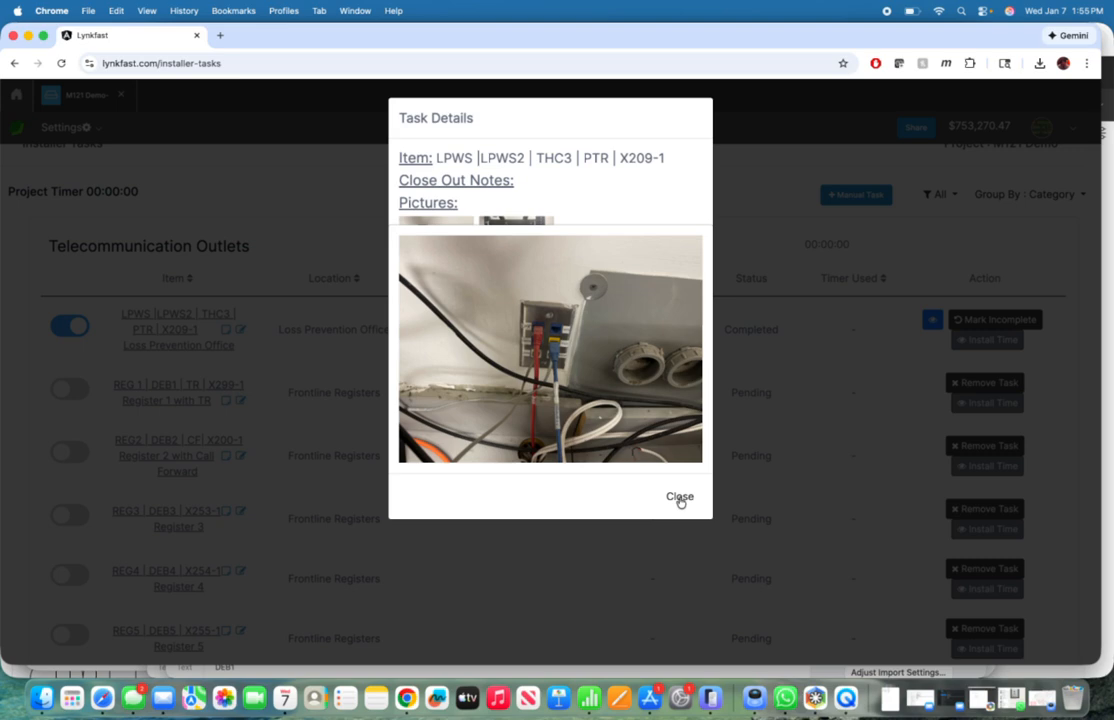
{"action": "left_click", "coordinate": [680, 499]}
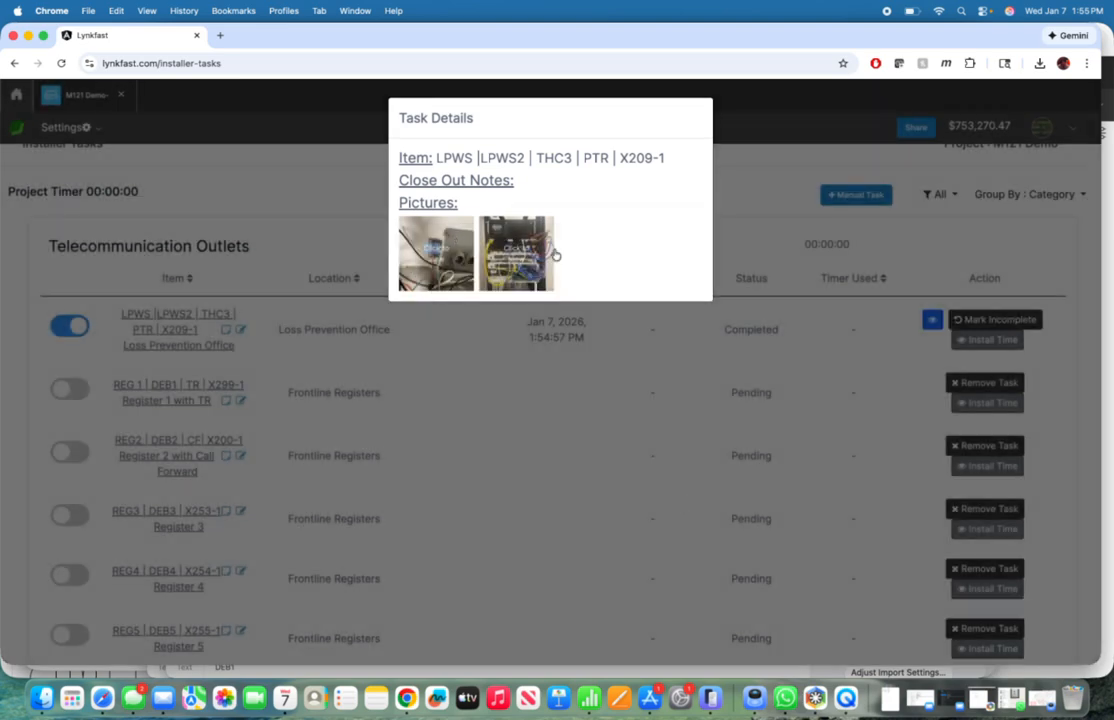
{"action": "left_click", "coordinate": [749, 249]}
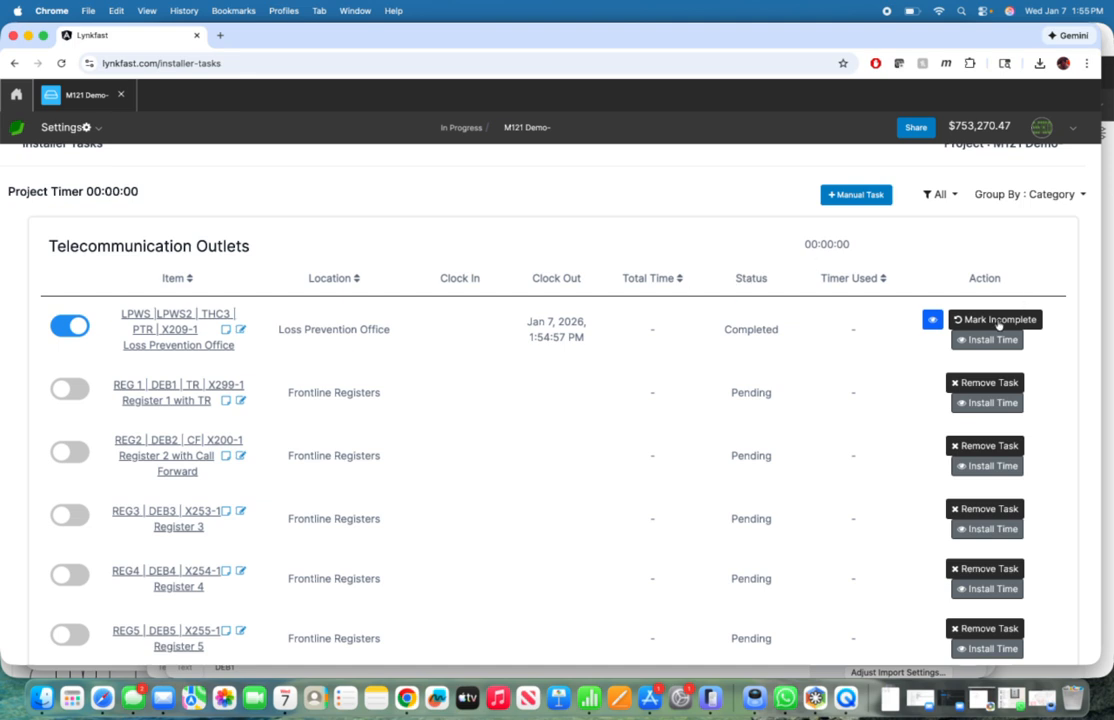
{"action": "left_click", "coordinate": [996, 320]}
{"action": "left_click", "coordinate": [528, 407]}
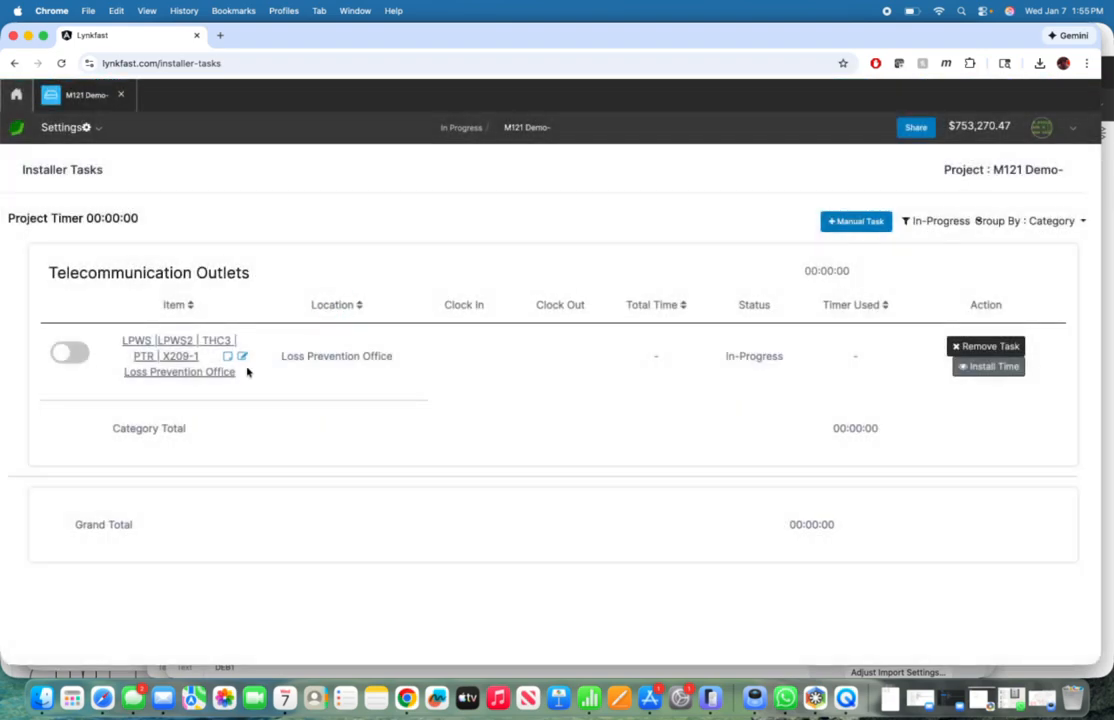
Step: Add "Please swap out the printer jack to Blue." above the Loss Prevention Office task's existing notes and update them
{"action": "mouse_move", "coordinate": [228, 360]}
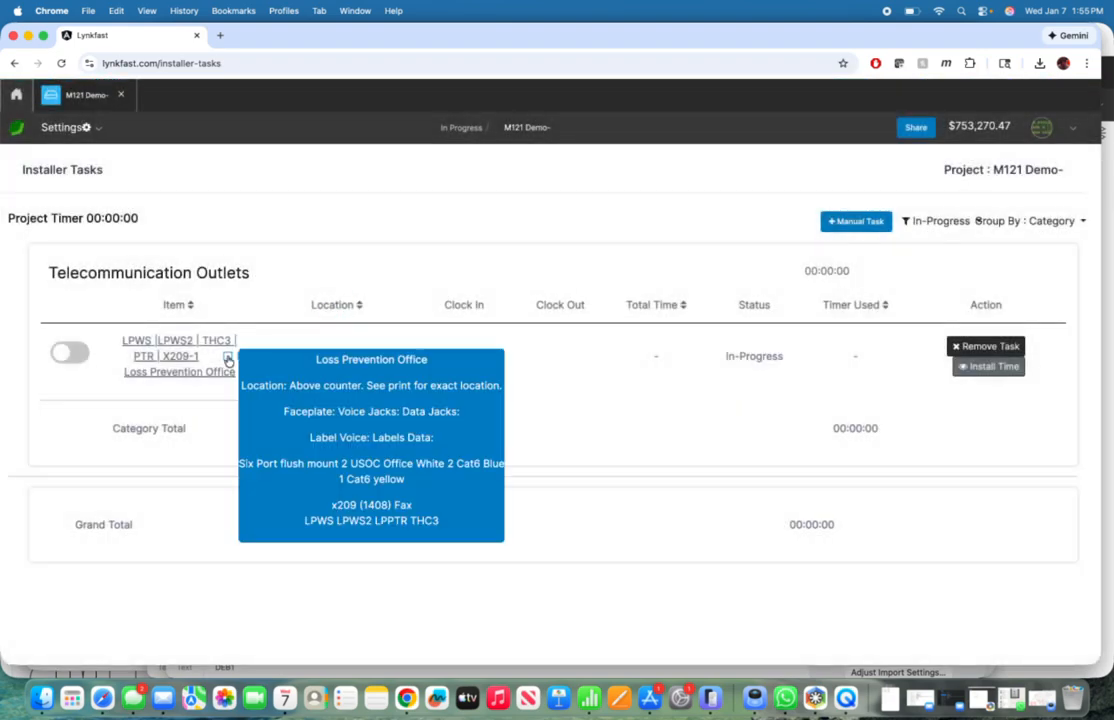
{"action": "left_click", "coordinate": [242, 357]}
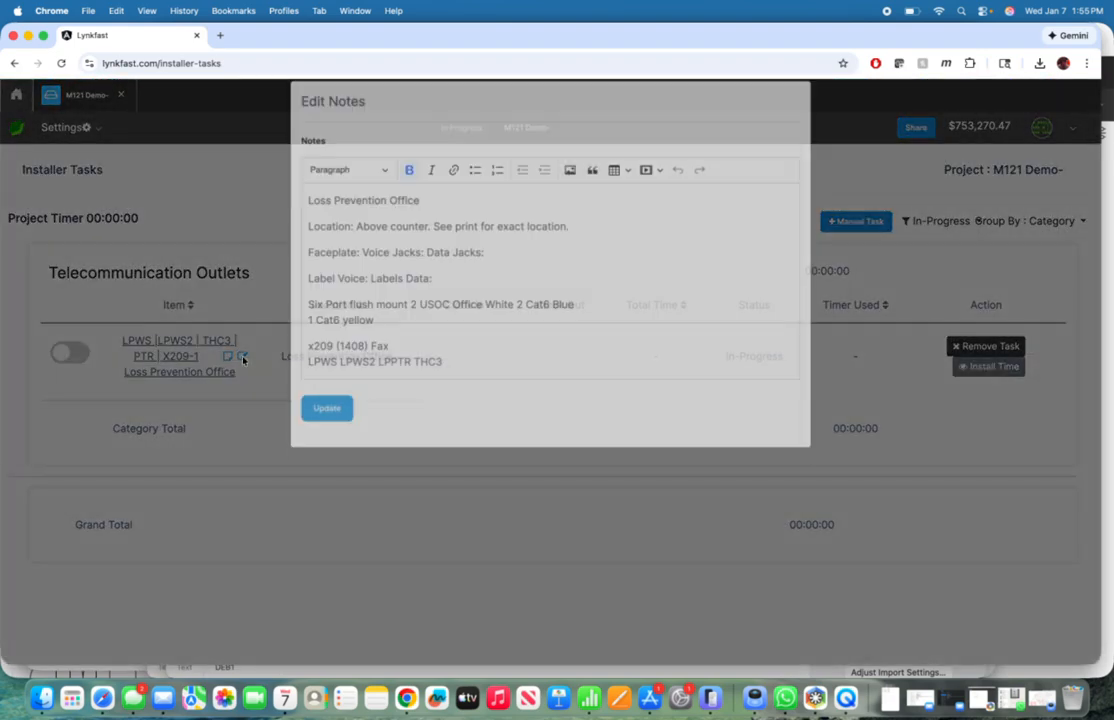
{"action": "left_click", "coordinate": [305, 217]}
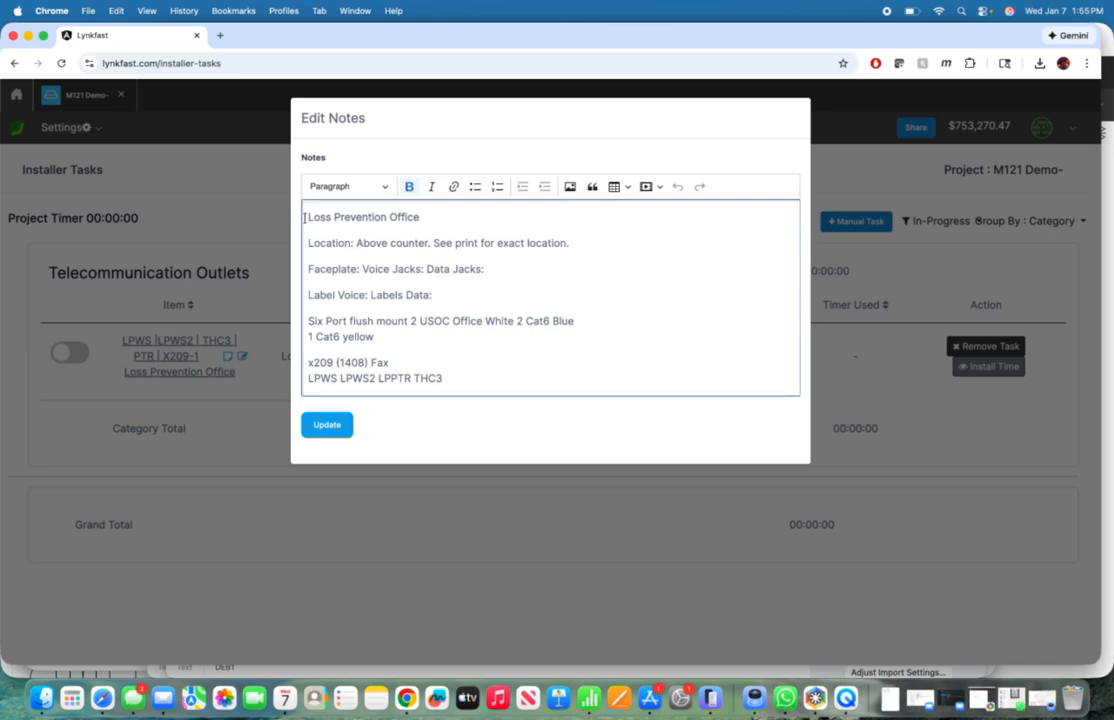
{"action": "key", "text": "Return"}
{"action": "key", "text": "Return"}
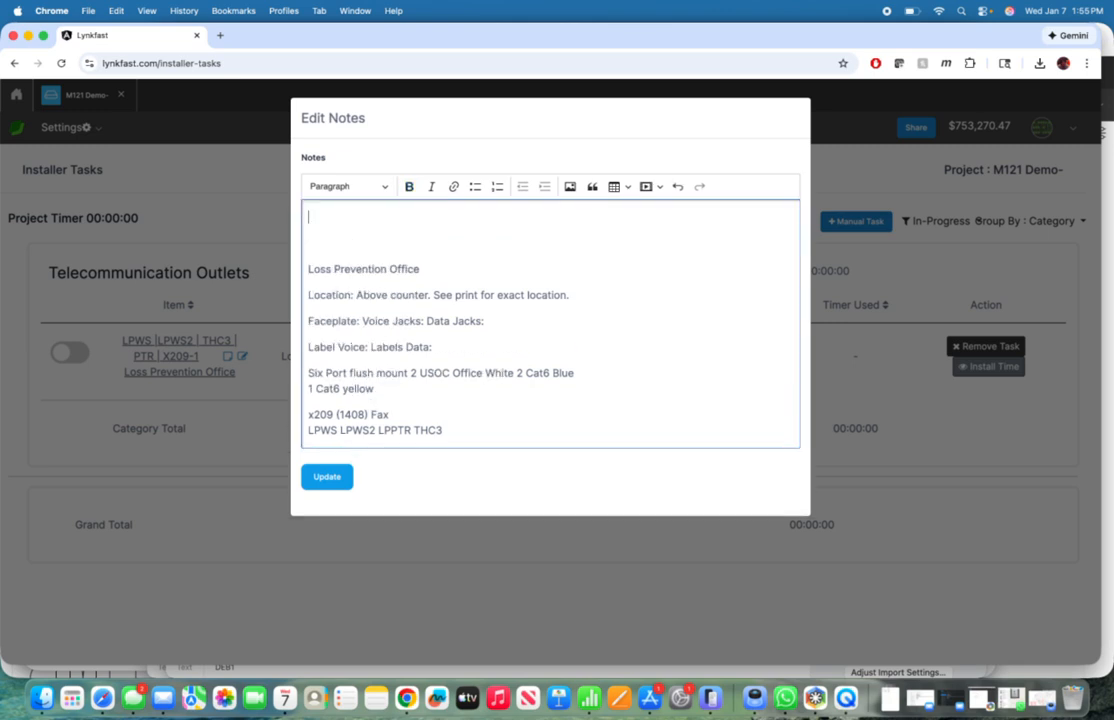
{"action": "type", "text": "Pleads"}
{"action": "type", "text": " swap out the printer jack to"}
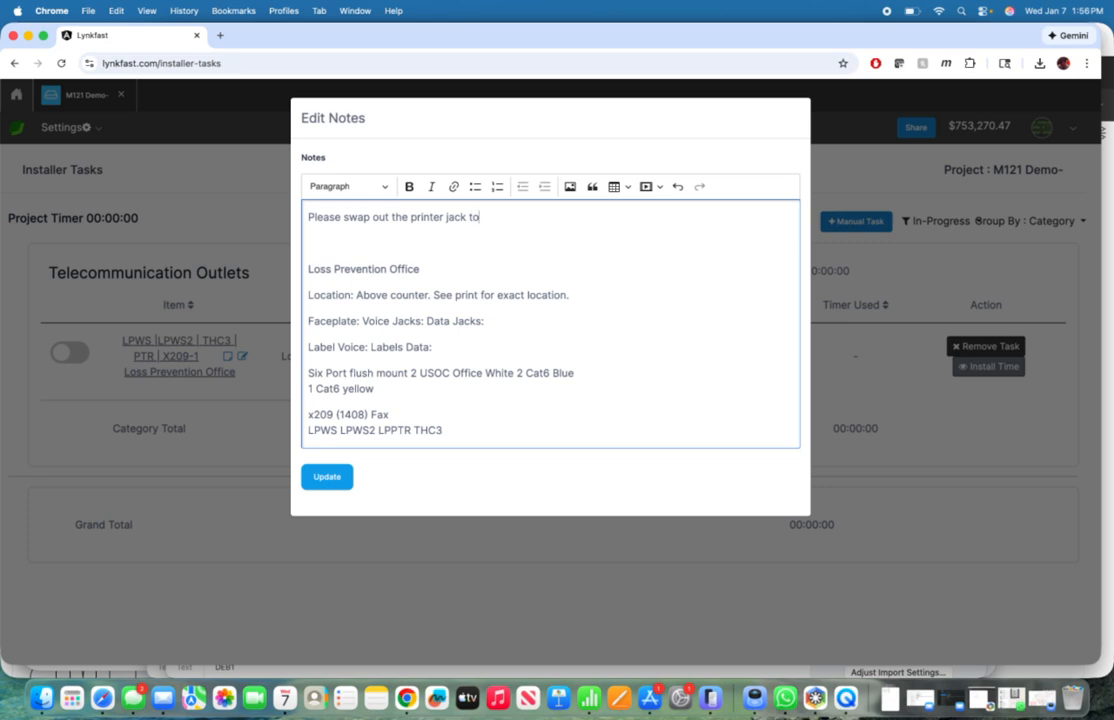
{"action": "type", "text": " Blue."}
{"action": "left_click", "coordinate": [326, 477]}
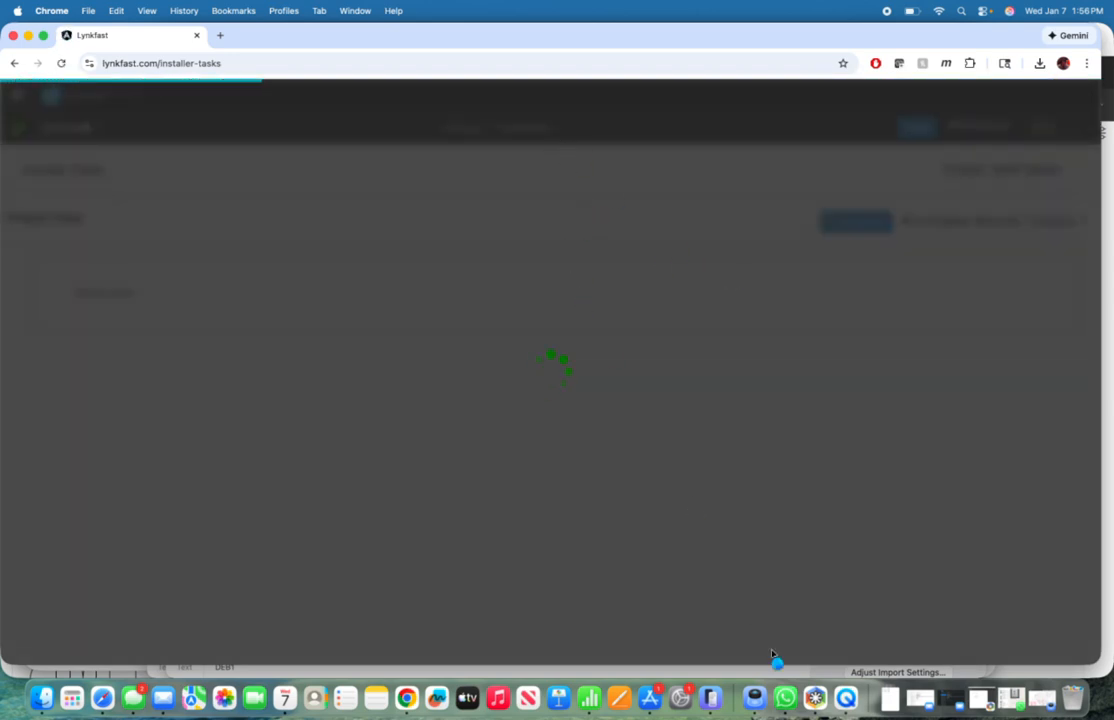
Step: Switch to iPhone Mirroring, examine the in-progress Loss Prevention Office task's notes and return to the task list
{"action": "left_click", "coordinate": [710, 697]}
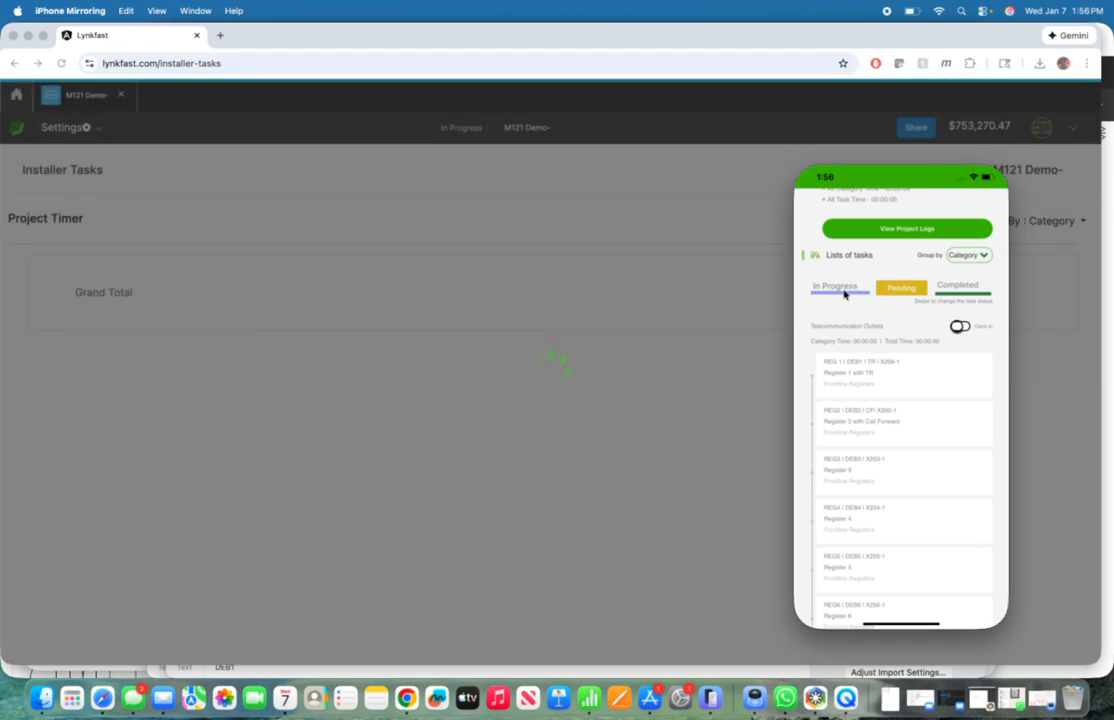
{"action": "left_click", "coordinate": [852, 291]}
{"action": "left_click", "coordinate": [884, 371]}
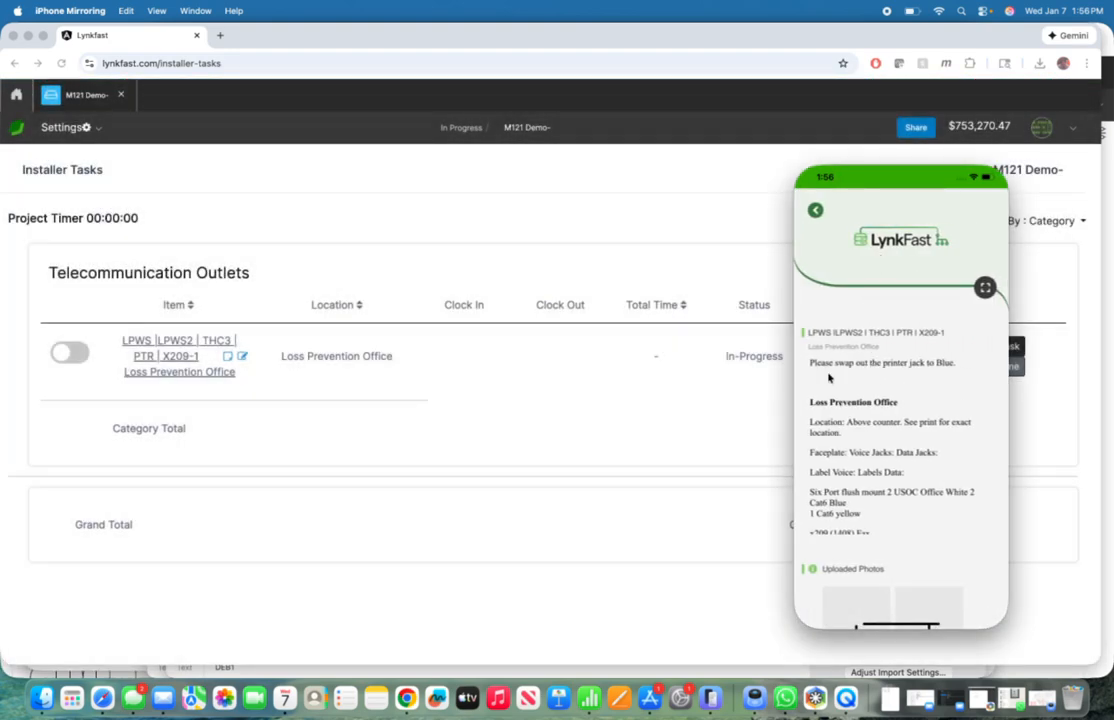
{"action": "left_click_drag", "start_coordinate": [811, 366], "coordinate": [906, 381]}
{"action": "scroll", "coordinate": [862, 420], "scroll_direction": "down", "scroll_amount": 3}
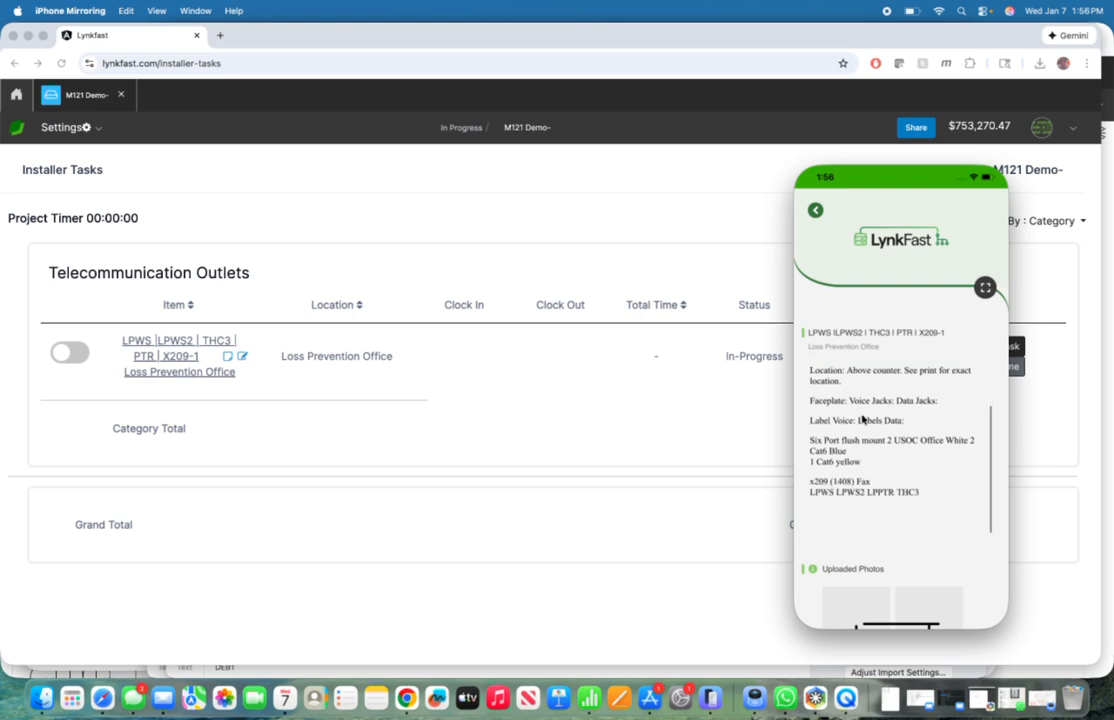
{"action": "scroll", "coordinate": [862, 418], "scroll_direction": "up", "scroll_amount": 3}
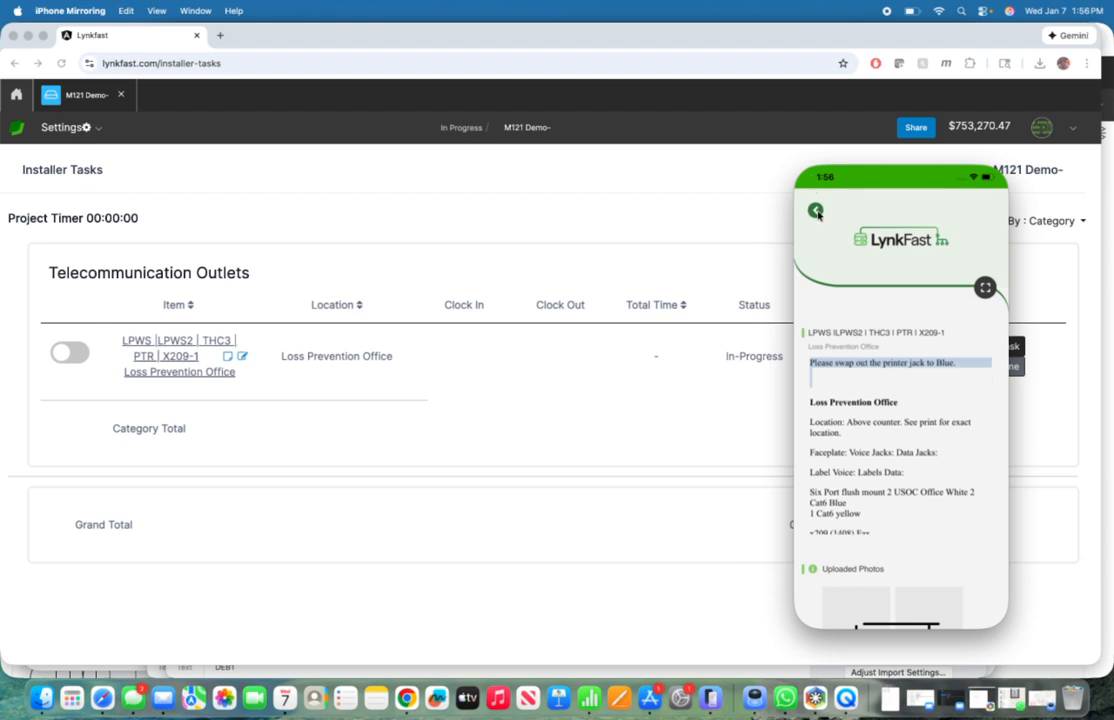
{"action": "left_click", "coordinate": [816, 212]}
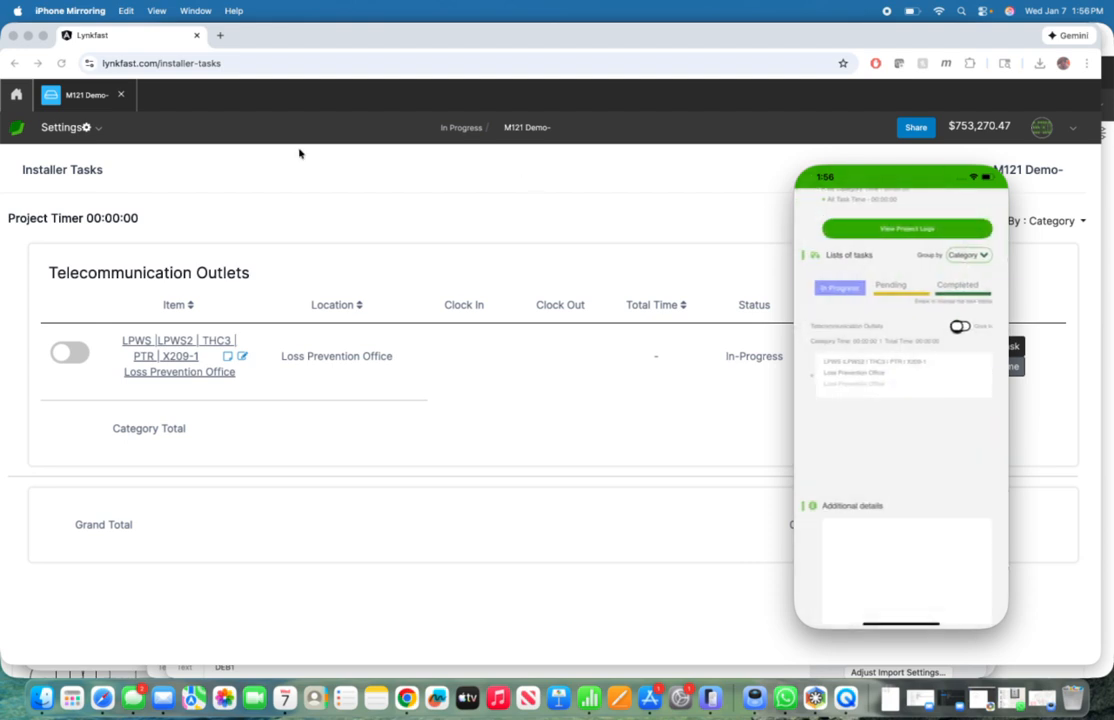
Step: Switch to Chrome, show the M121 Demo- project's canvas and place a Telecommunication Room in the floor plan's lower Cash area
{"action": "left_click", "coordinate": [80, 96]}
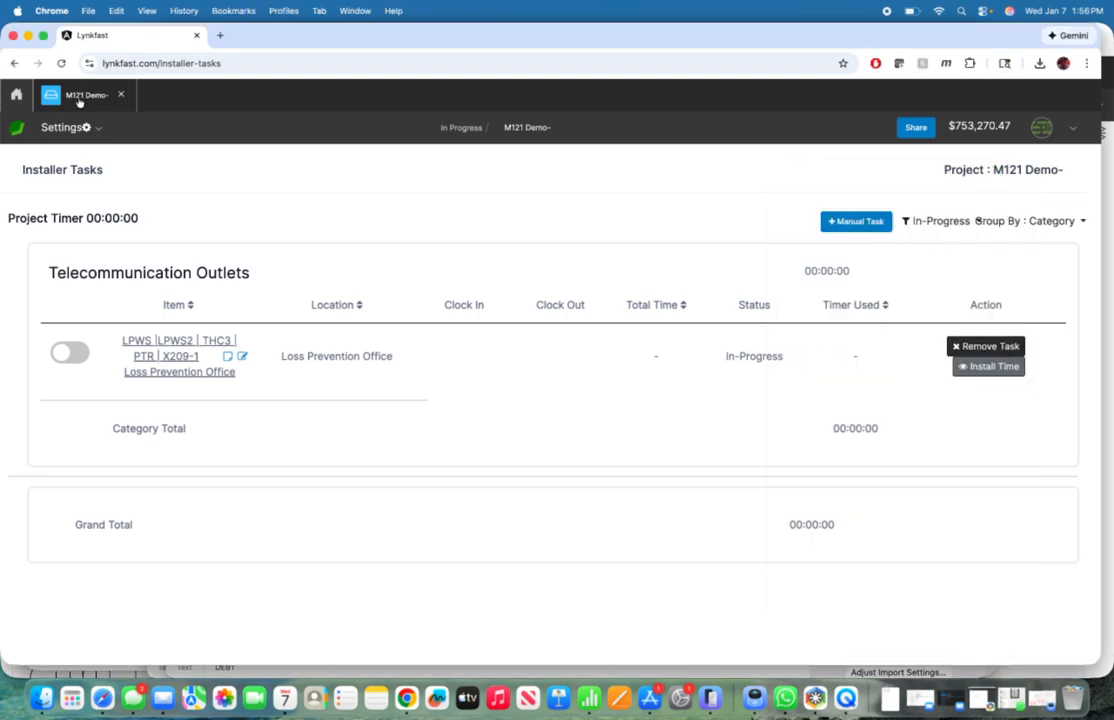
{"action": "left_click", "coordinate": [79, 99]}
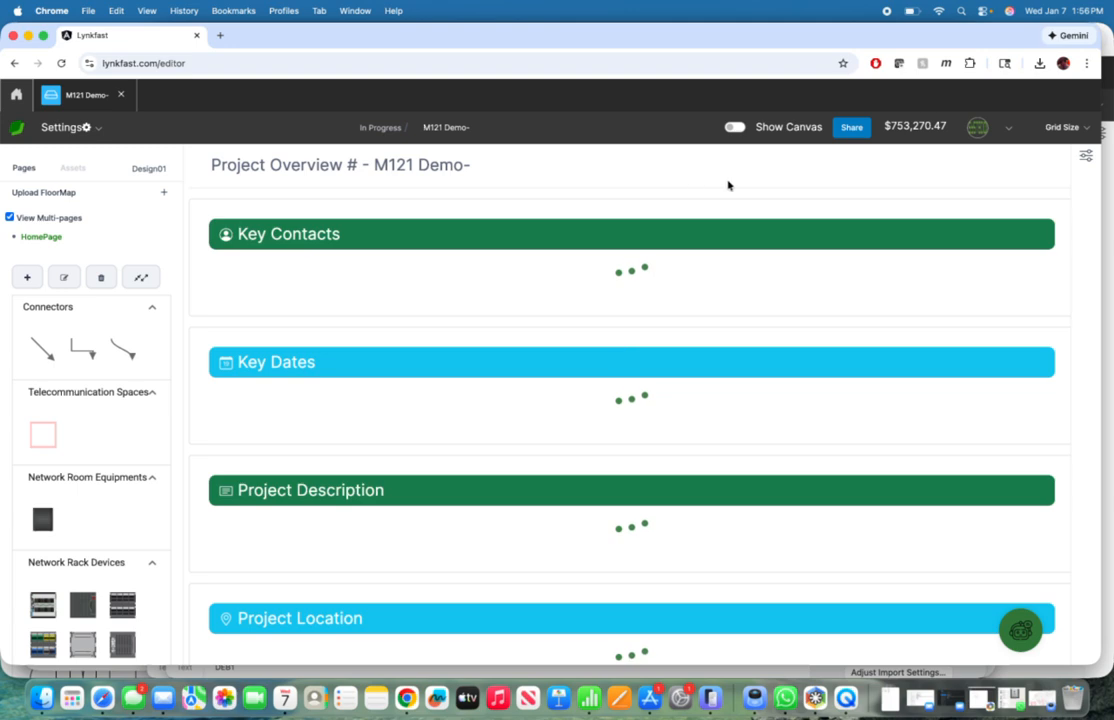
{"action": "left_click", "coordinate": [735, 127]}
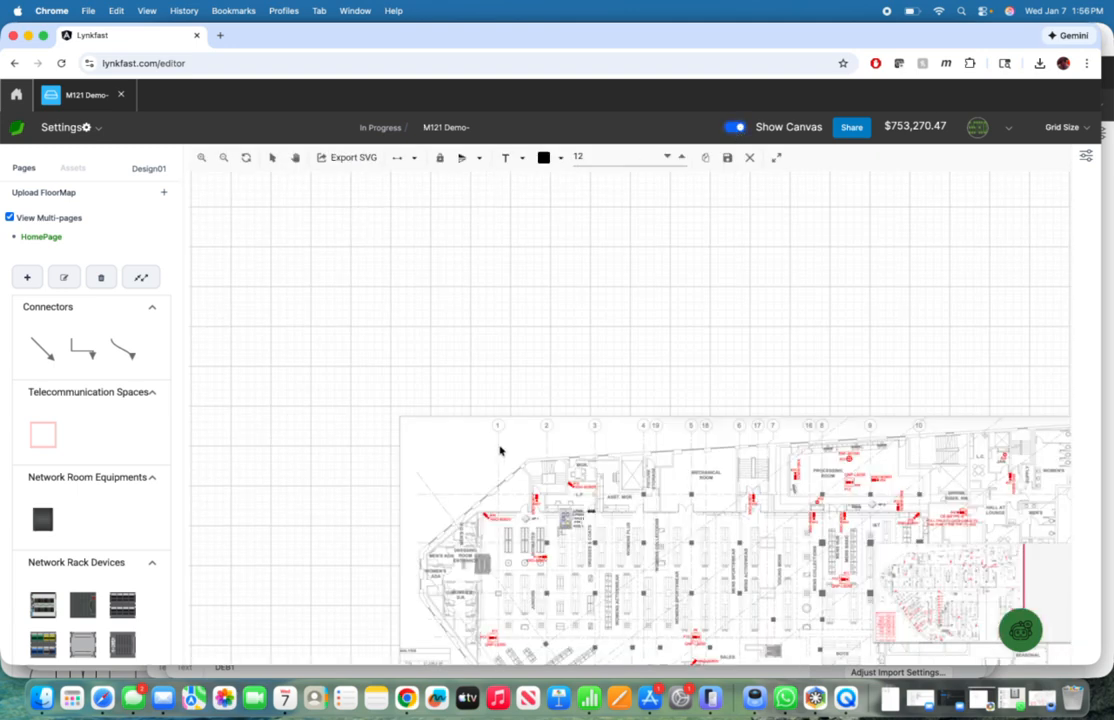
{"action": "scroll", "coordinate": [500, 450], "scroll_direction": "down", "scroll_amount": 10}
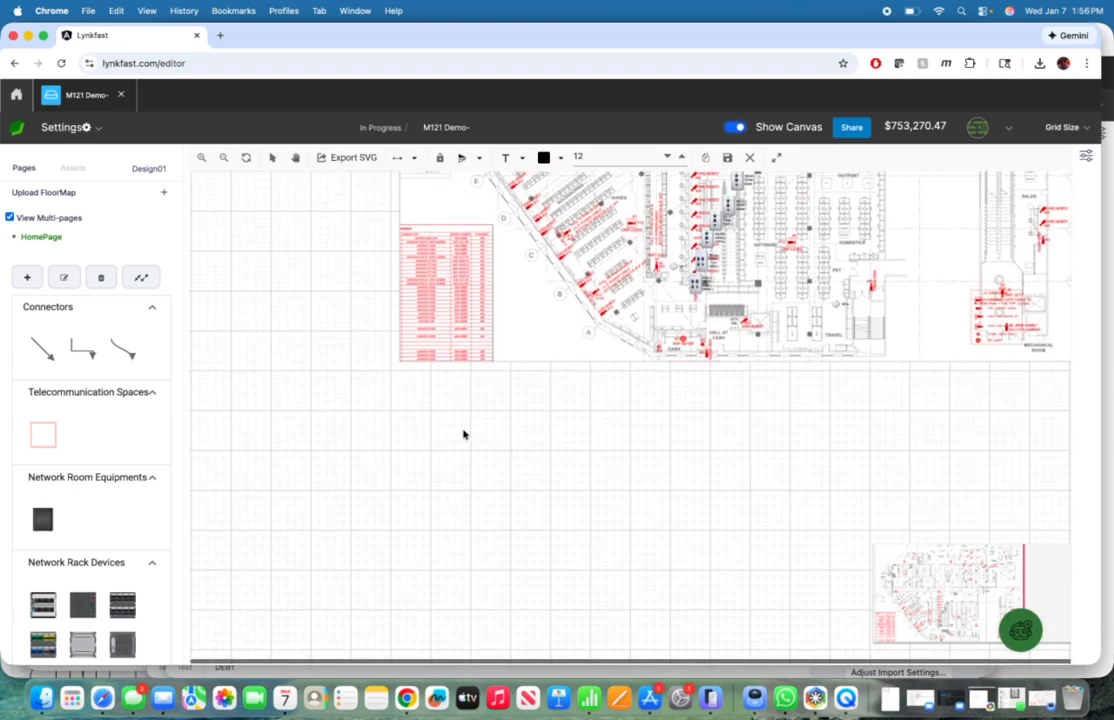
{"action": "left_click_drag", "start_coordinate": [40, 444], "coordinate": [686, 340]}
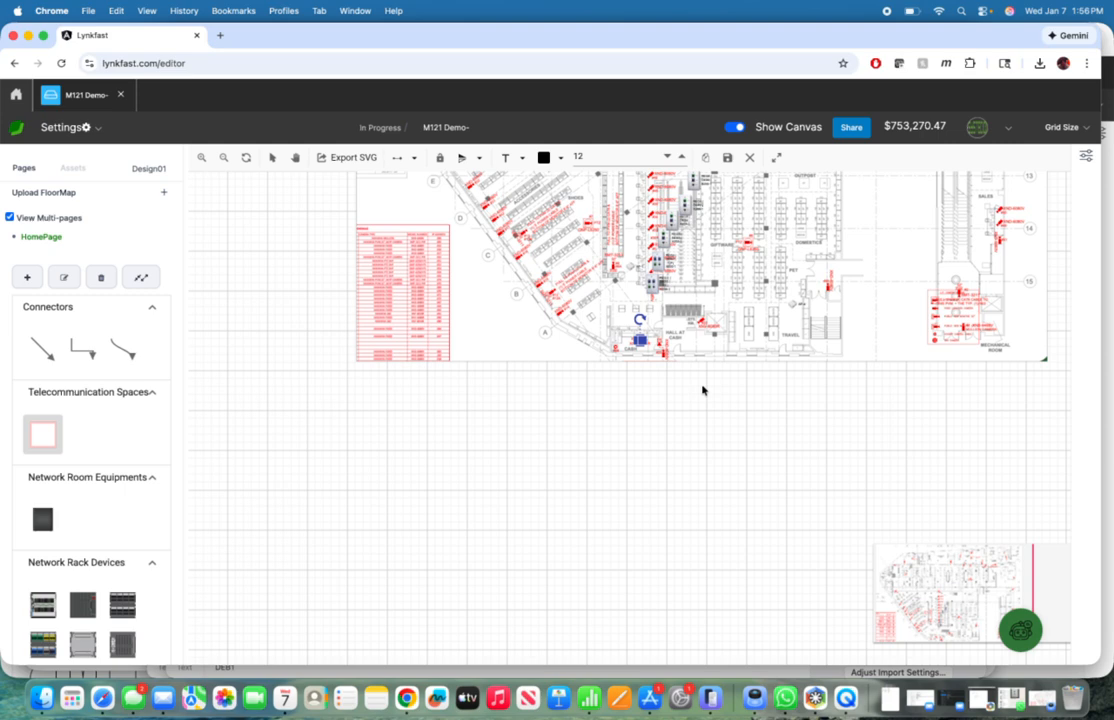
Step: Move the telecommunication room up to the cash counter, enlarge it down over camera #21 and save the project
{"action": "left_click", "coordinate": [204, 157]}
{"action": "left_click", "coordinate": [204, 158]}
{"action": "left_click", "coordinate": [204, 158]}
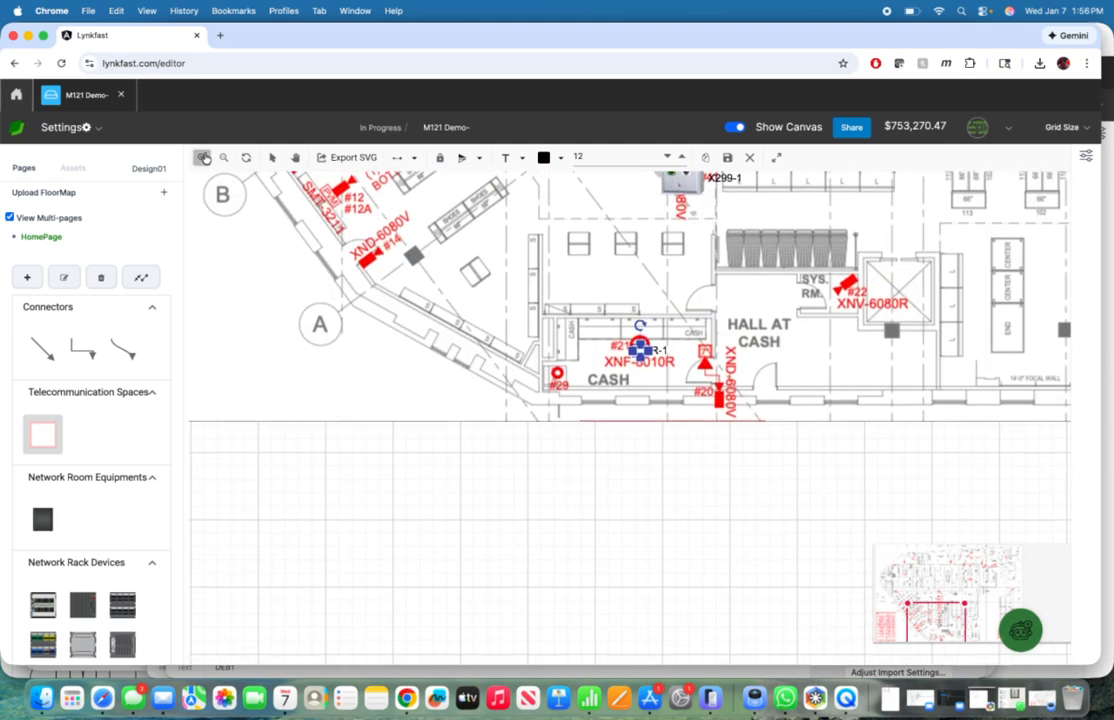
{"action": "left_click", "coordinate": [204, 158]}
{"action": "left_click", "coordinate": [204, 158]}
{"action": "left_click", "coordinate": [204, 158]}
{"action": "left_click", "coordinate": [204, 158]}
{"action": "scroll", "coordinate": [680, 368], "scroll_direction": "up", "scroll_amount": 2}
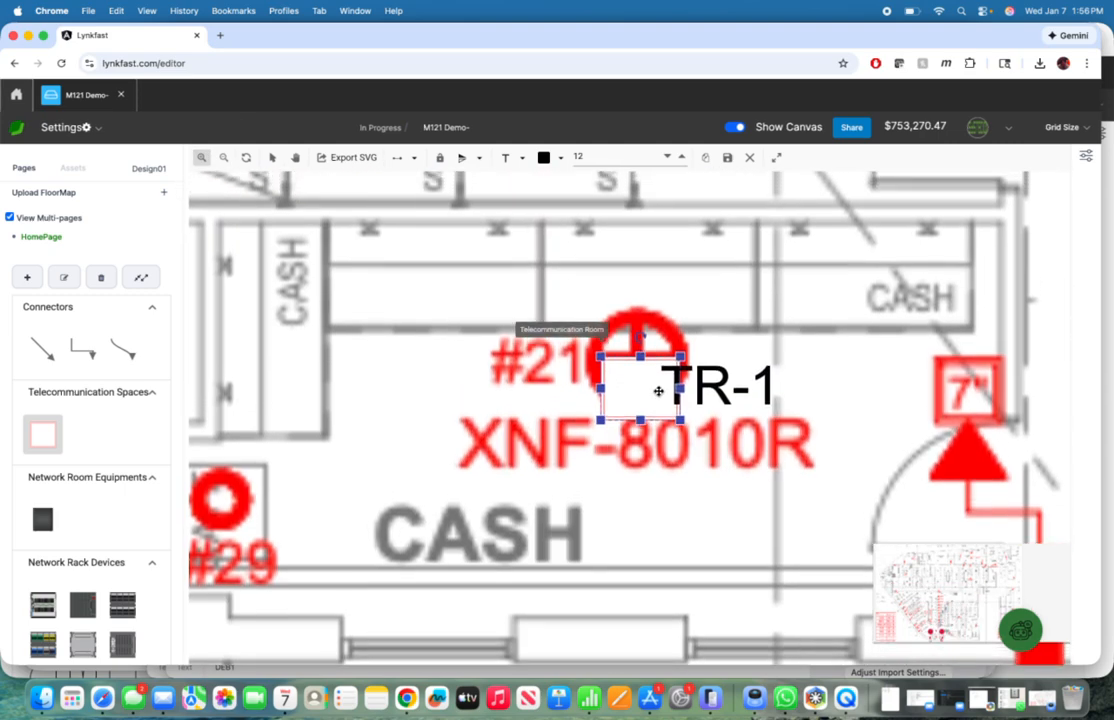
{"action": "scroll", "coordinate": [648, 393], "scroll_direction": "up", "scroll_amount": 5}
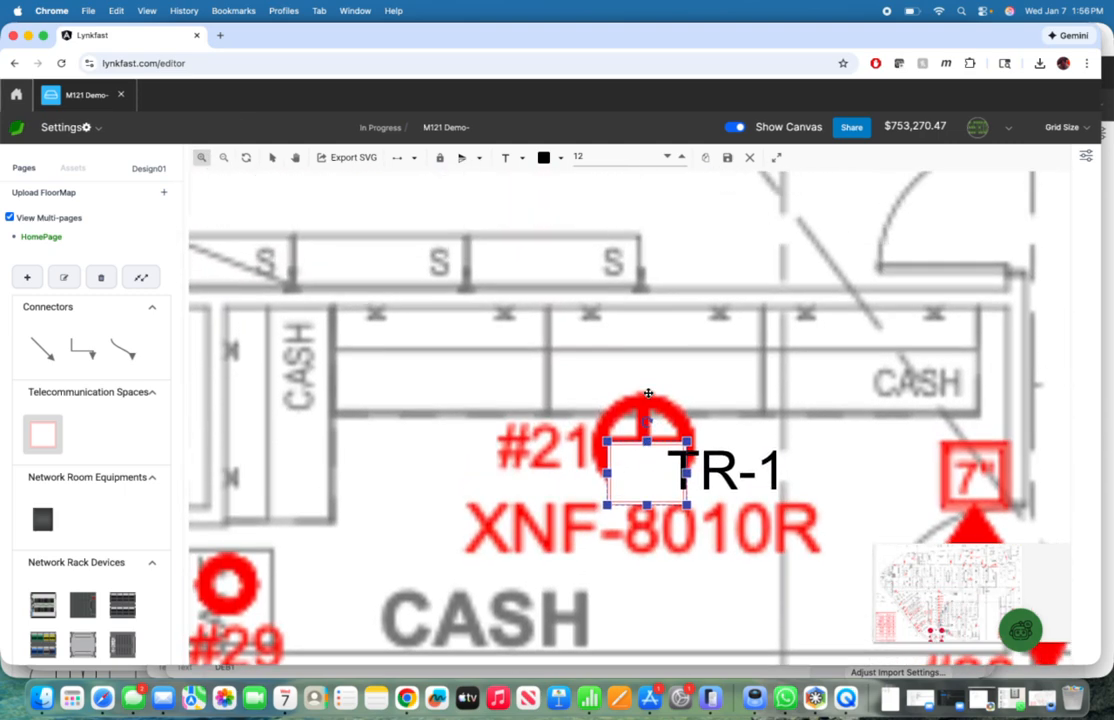
{"action": "left_click_drag", "start_coordinate": [648, 500], "coordinate": [810, 390]}
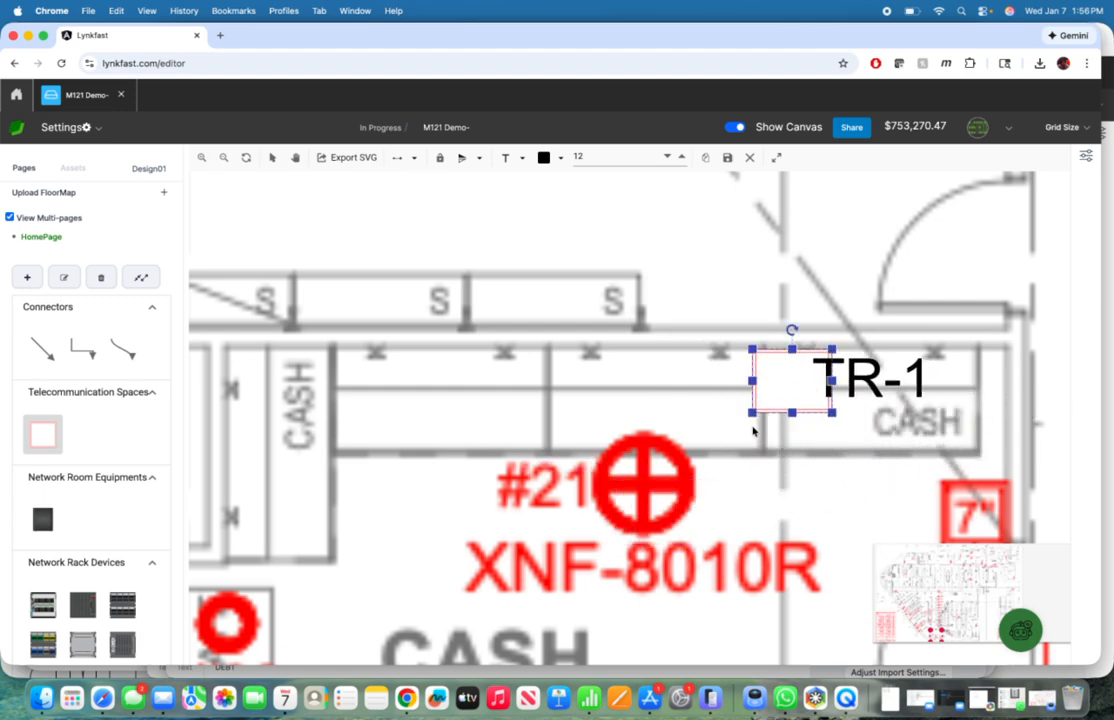
{"action": "left_click_drag", "start_coordinate": [749, 414], "coordinate": [577, 640]}
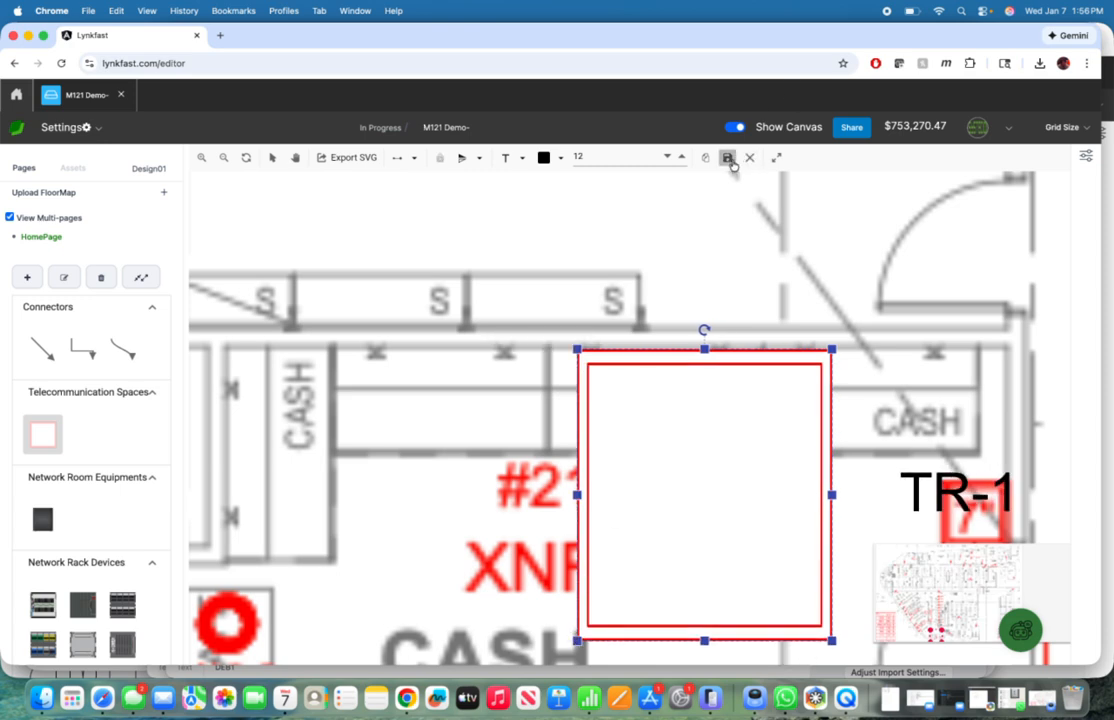
{"action": "left_click", "coordinate": [729, 160]}
{"action": "left_click", "coordinate": [665, 149]}
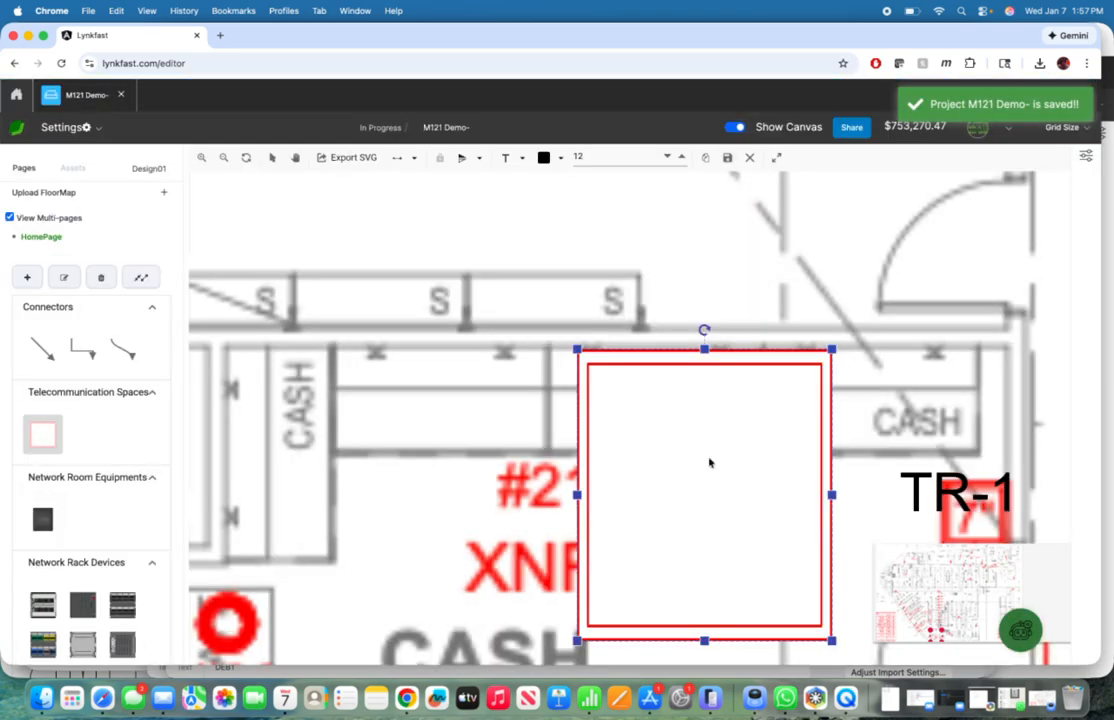
Step: Open the telecommunication room's page, place a 4 Post Network Cabinet 42U inside the room and open the cabinet's page
{"action": "double_click", "coordinate": [709, 462]}
{"action": "scroll", "coordinate": [603, 355], "scroll_direction": "up", "scroll_amount": 5}
{"action": "scroll", "coordinate": [603, 355], "scroll_direction": "down", "scroll_amount": 2}
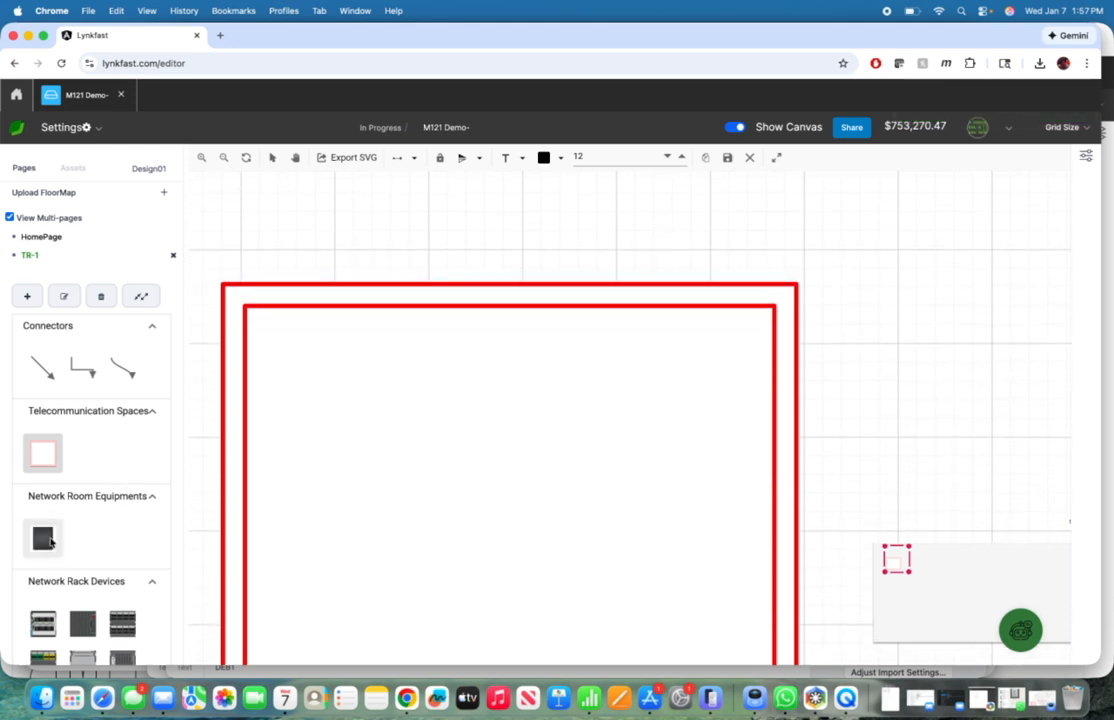
{"action": "left_click_drag", "start_coordinate": [42, 538], "coordinate": [371, 459]}
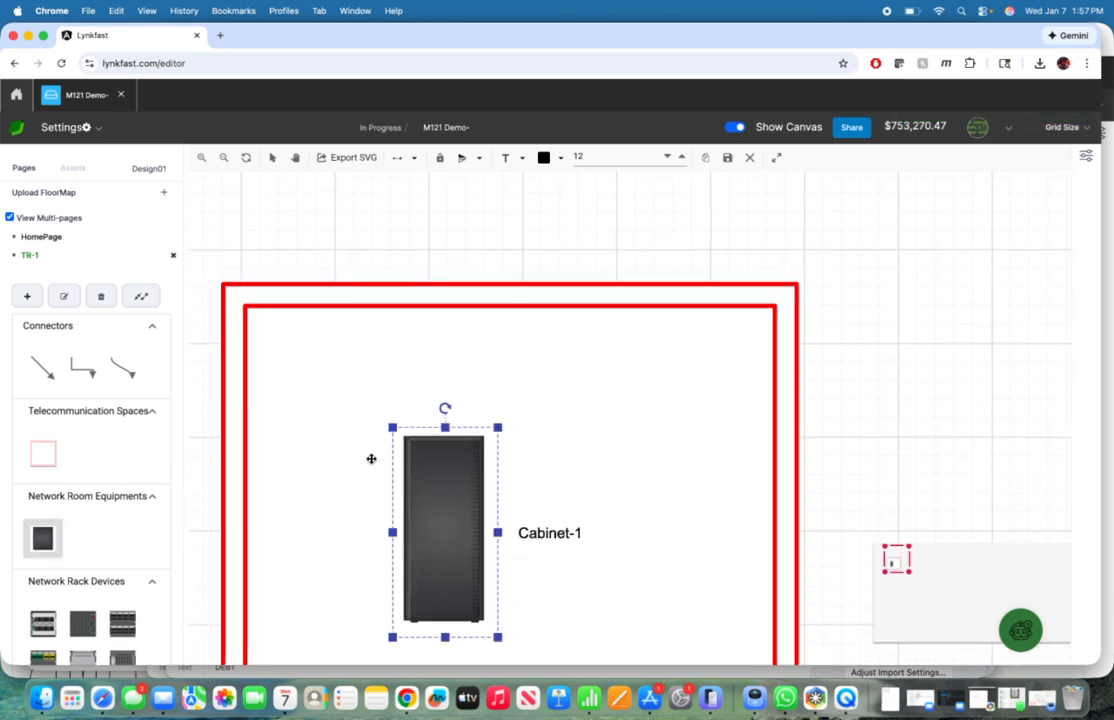
{"action": "double_click", "coordinate": [440, 490]}
{"action": "double_click", "coordinate": [440, 490]}
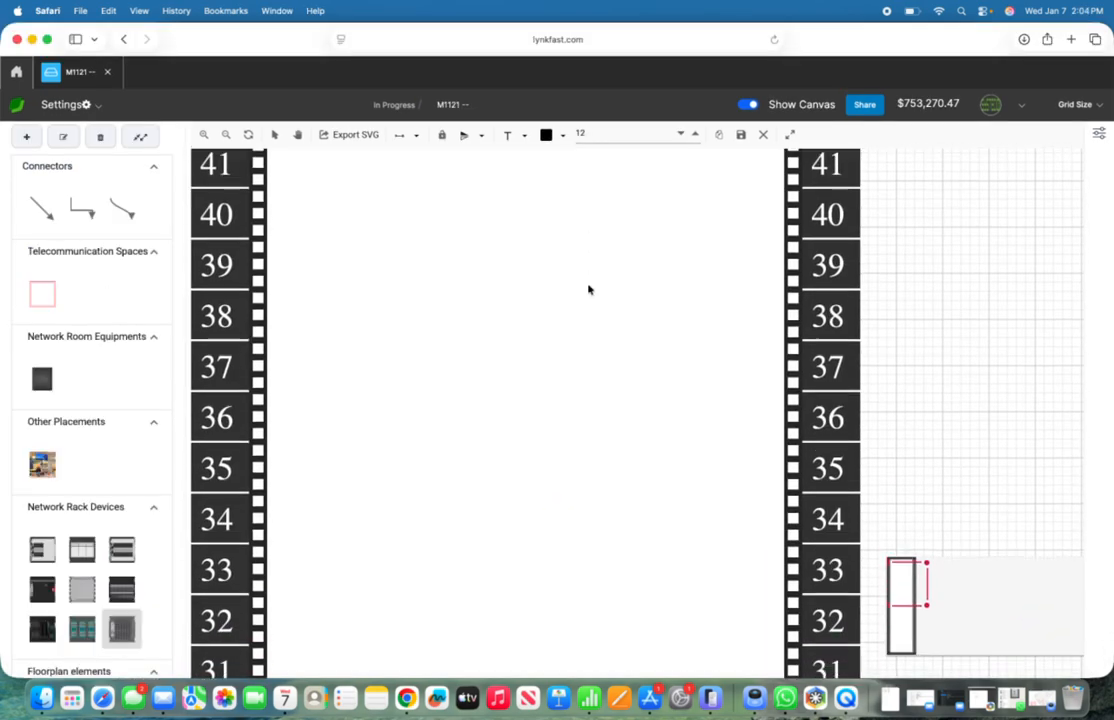
{"action": "scroll", "coordinate": [588, 289], "scroll_direction": "up", "scroll_amount": 2}
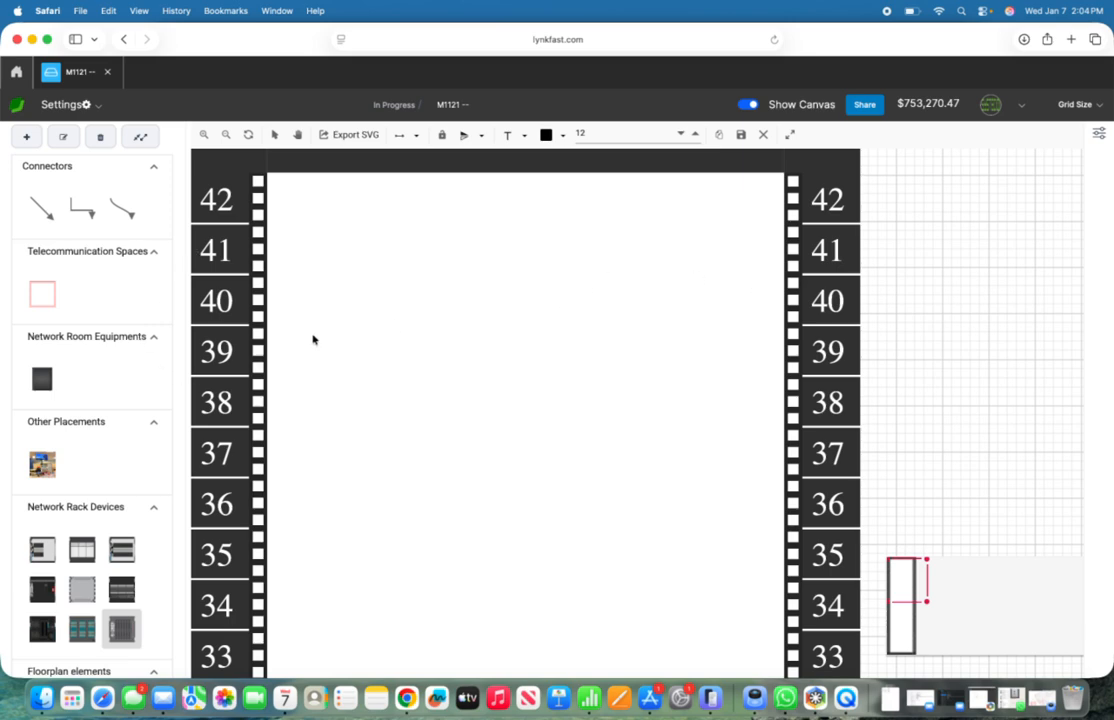
Step: In Safari's M1121 -- project, place a 1U Rack Mount PDU in rack unit 42 of the cabinet
{"action": "mouse_move", "coordinate": [119, 624]}
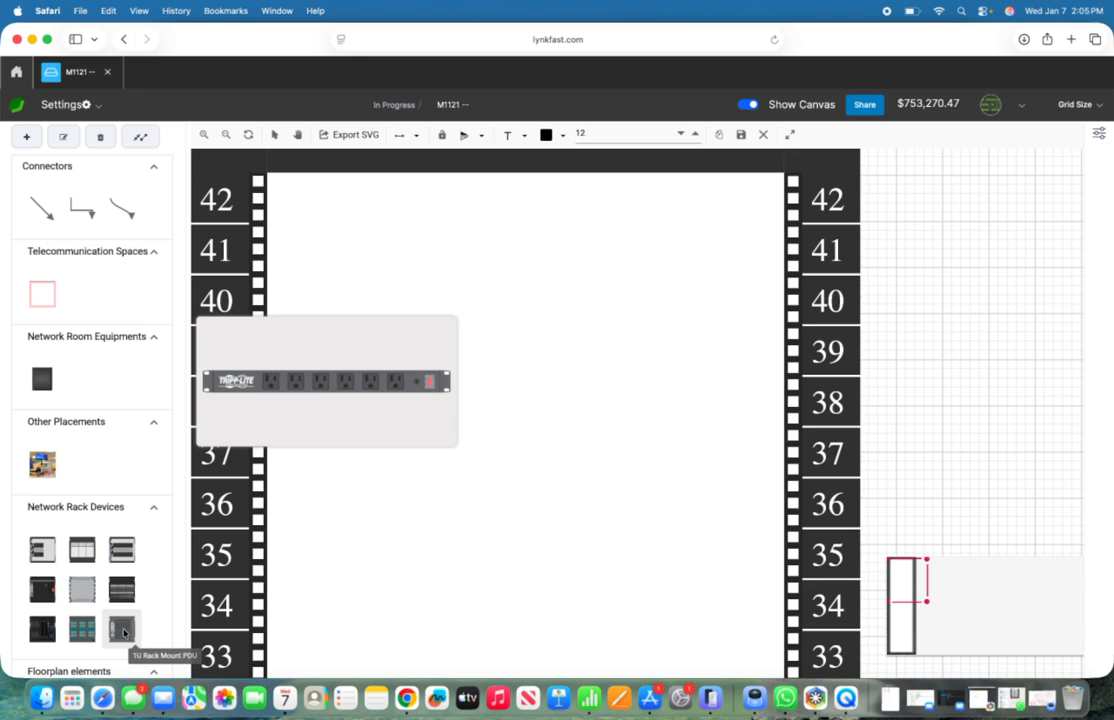
{"action": "left_click_drag", "start_coordinate": [122, 628], "coordinate": [517, 197]}
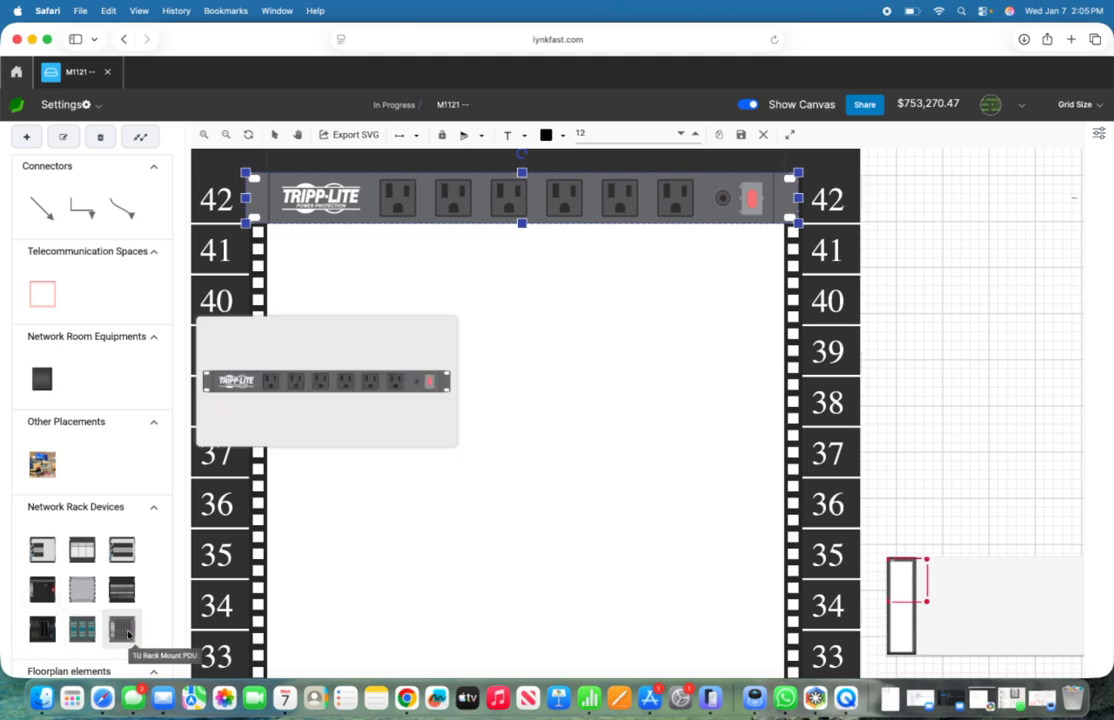
{"action": "scroll", "coordinate": [60, 600], "scroll_direction": "down", "scroll_amount": 2}
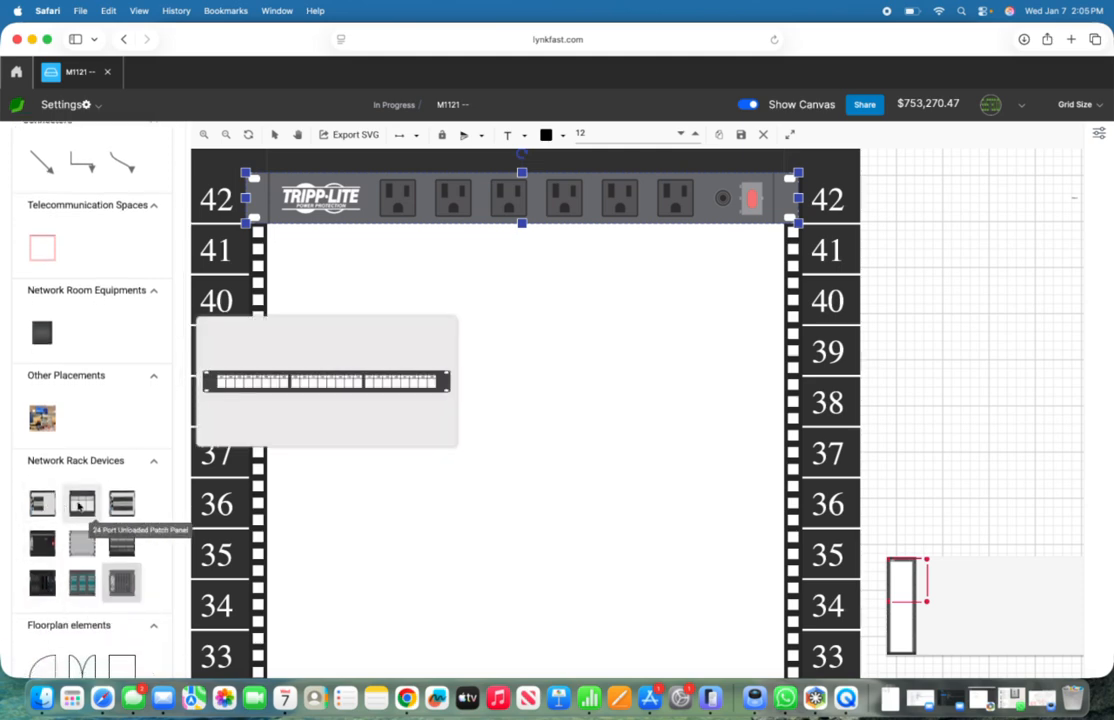
Step: Add the 48 Port Standard, 48 Port Unloaded - M and 48 Port Unloaded - Cams patch panels to the project's assets and update
{"action": "left_click", "coordinate": [87, 104]}
{"action": "left_click", "coordinate": [101, 179]}
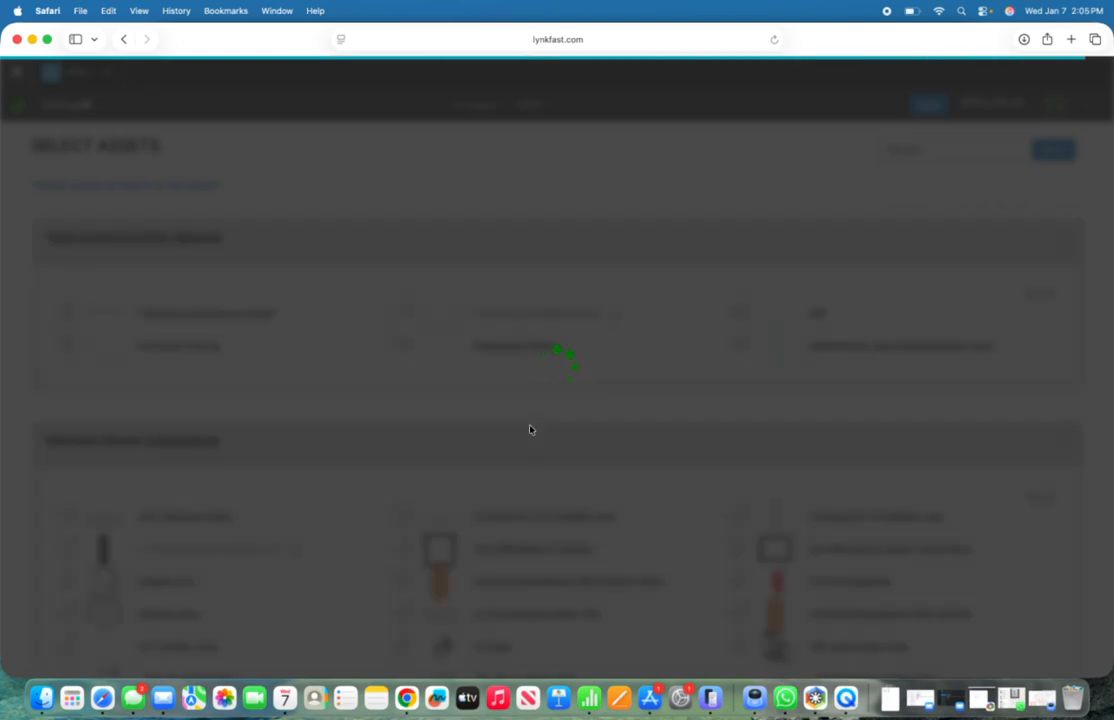
{"action": "scroll", "coordinate": [409, 503], "scroll_direction": "down", "scroll_amount": 10}
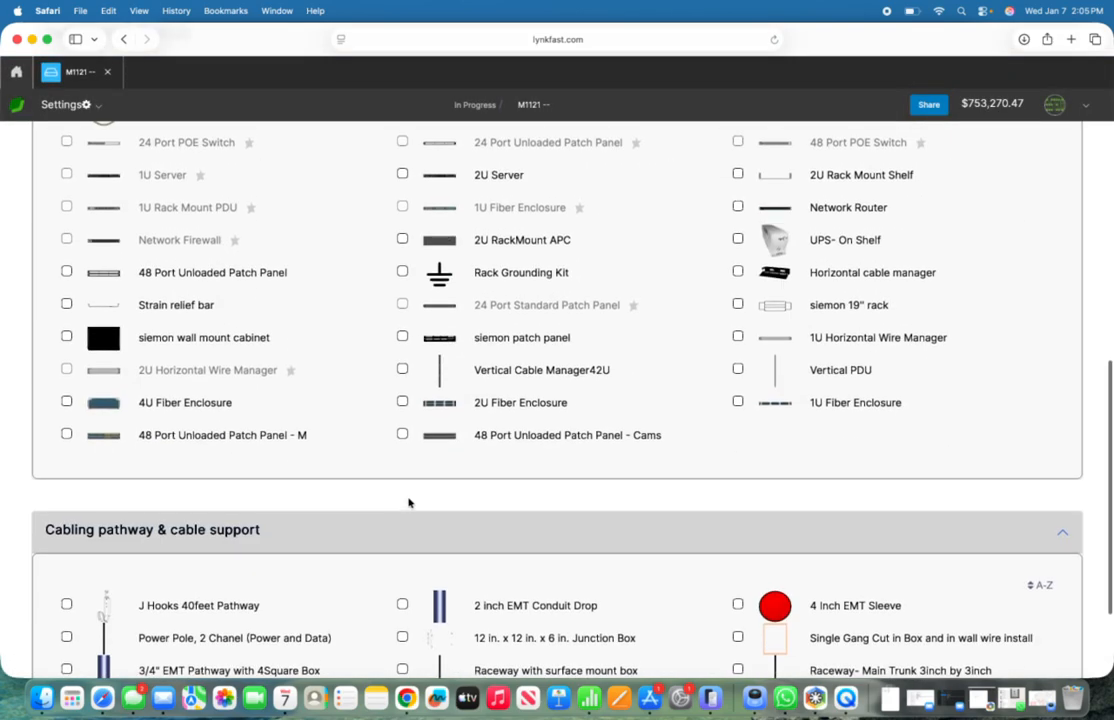
{"action": "scroll", "coordinate": [409, 503], "scroll_direction": "up", "scroll_amount": 2}
{"action": "scroll", "coordinate": [409, 503], "scroll_direction": "up", "scroll_amount": 1}
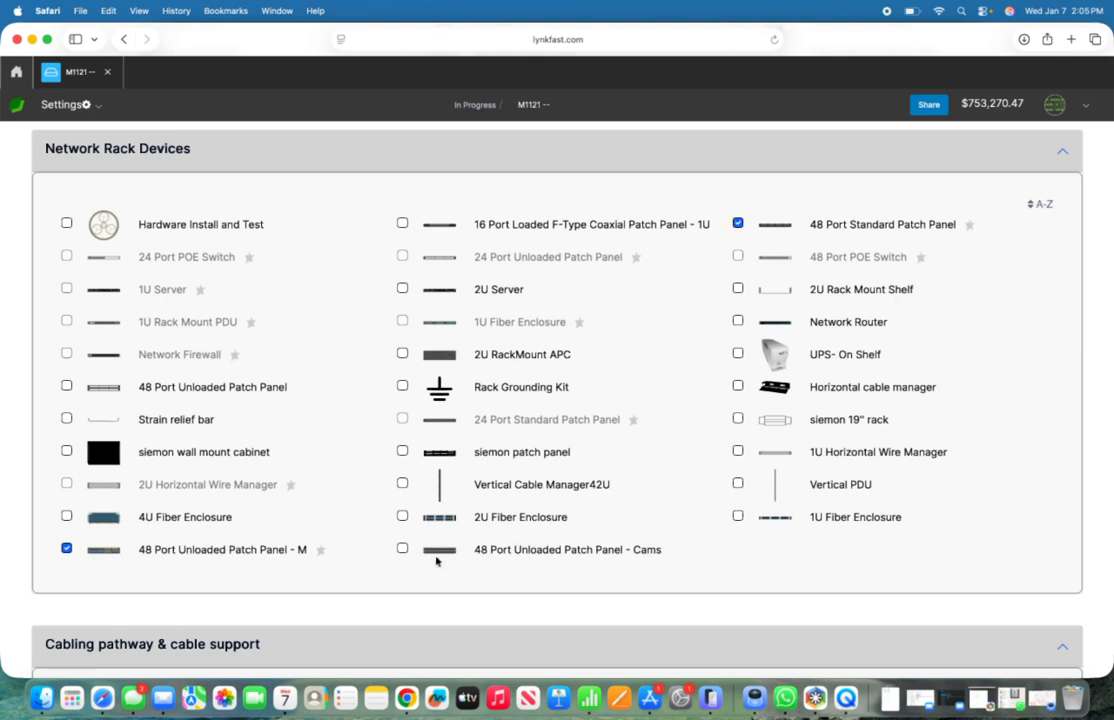
{"action": "scroll", "coordinate": [610, 415], "scroll_direction": "down", "scroll_amount": 5}
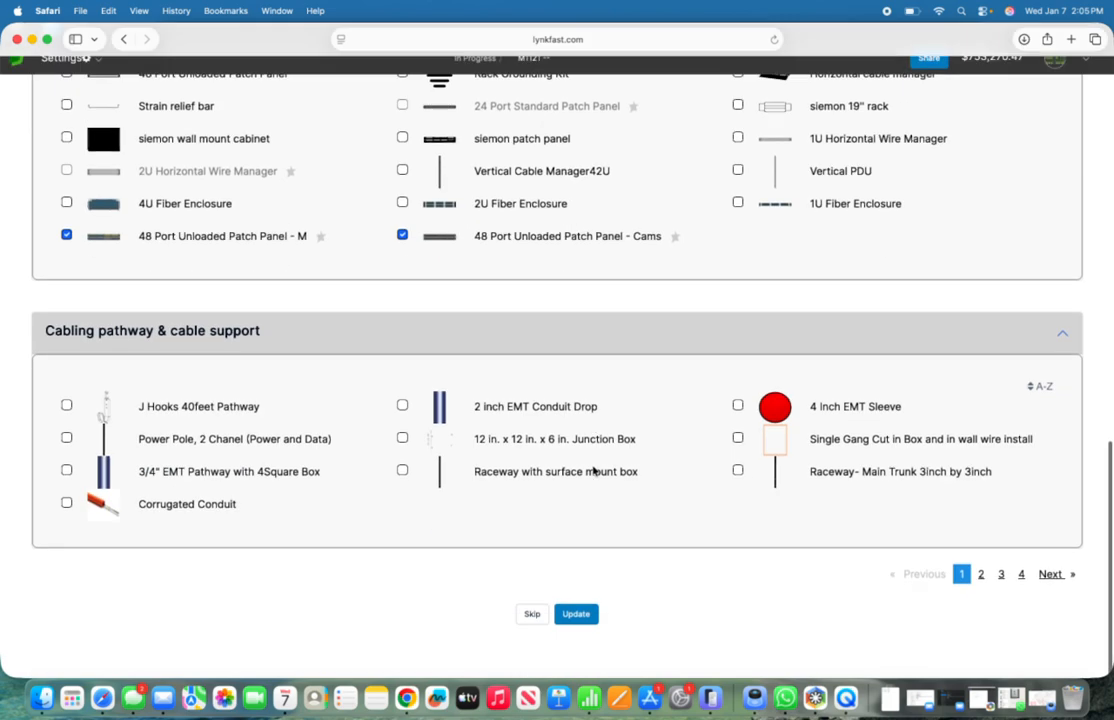
{"action": "left_click", "coordinate": [577, 660]}
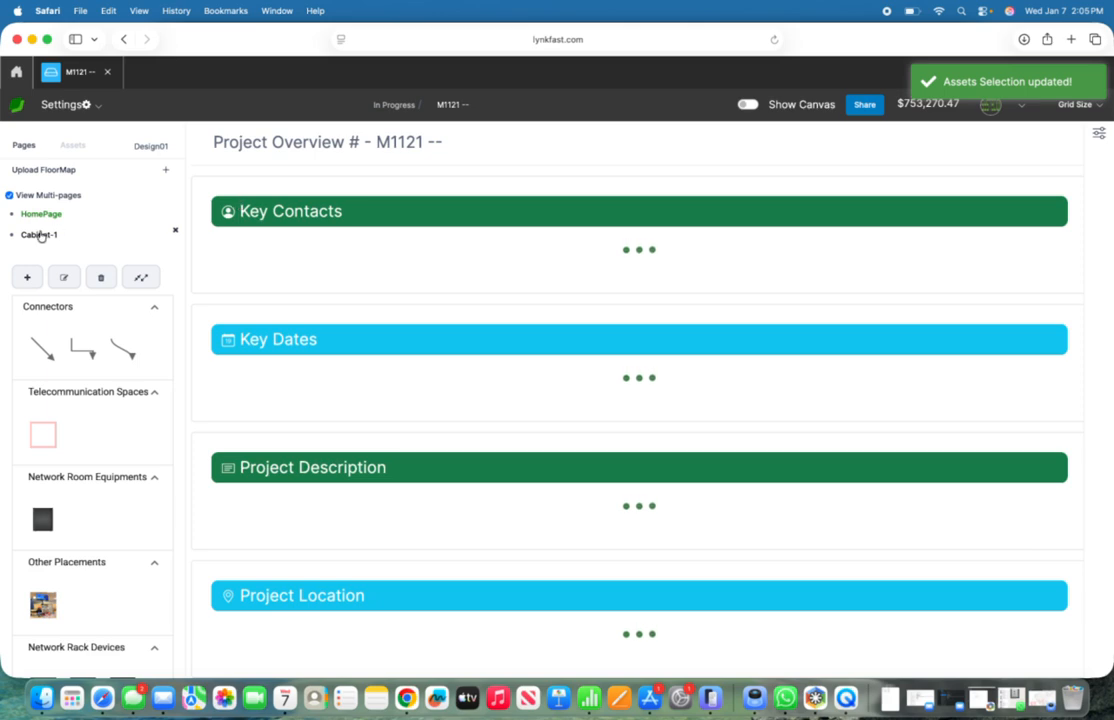
Step: Show the canvas, reopen the Cabinet-1 page and fit a 48 Port Unloaded Patch Panel - M into rack units 41 and 40
{"action": "left_click", "coordinate": [750, 104]}
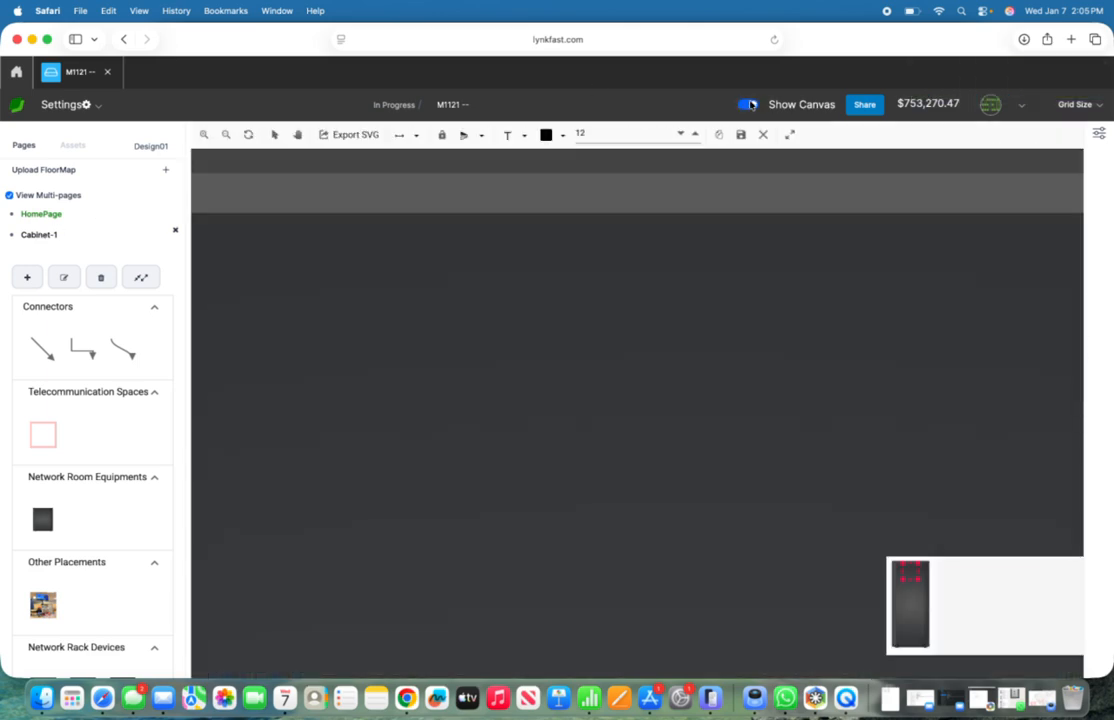
{"action": "left_click", "coordinate": [33, 236]}
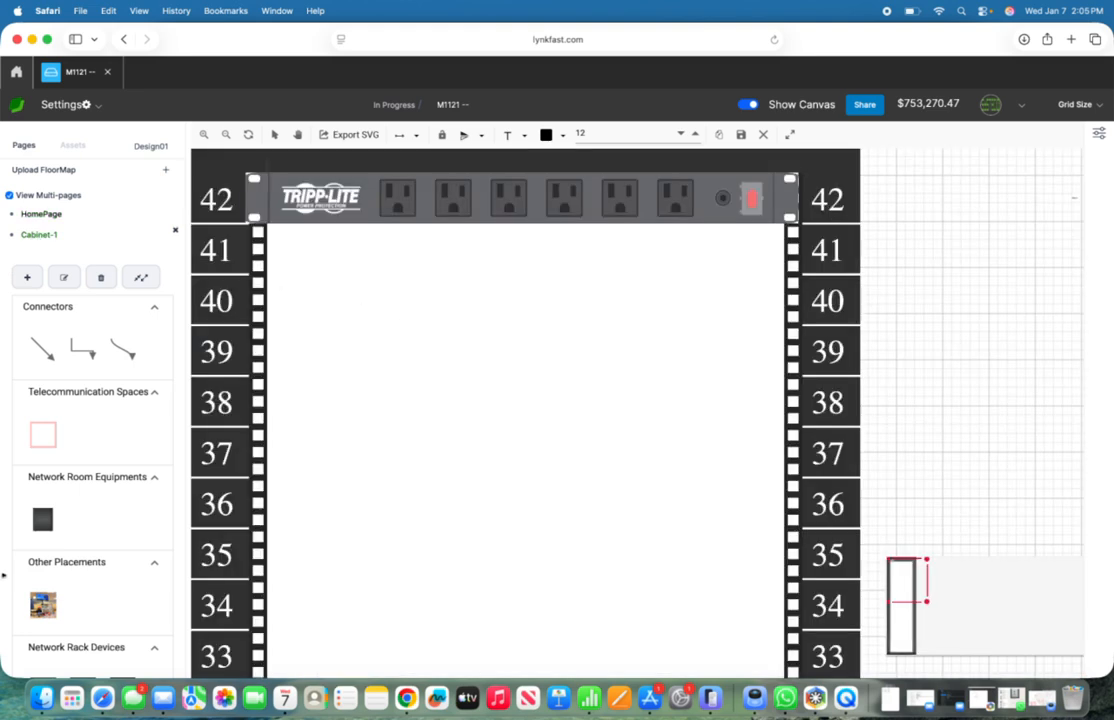
{"action": "scroll", "coordinate": [4, 577], "scroll_direction": "down", "scroll_amount": 1}
{"action": "scroll", "coordinate": [53, 570], "scroll_direction": "down", "scroll_amount": 6}
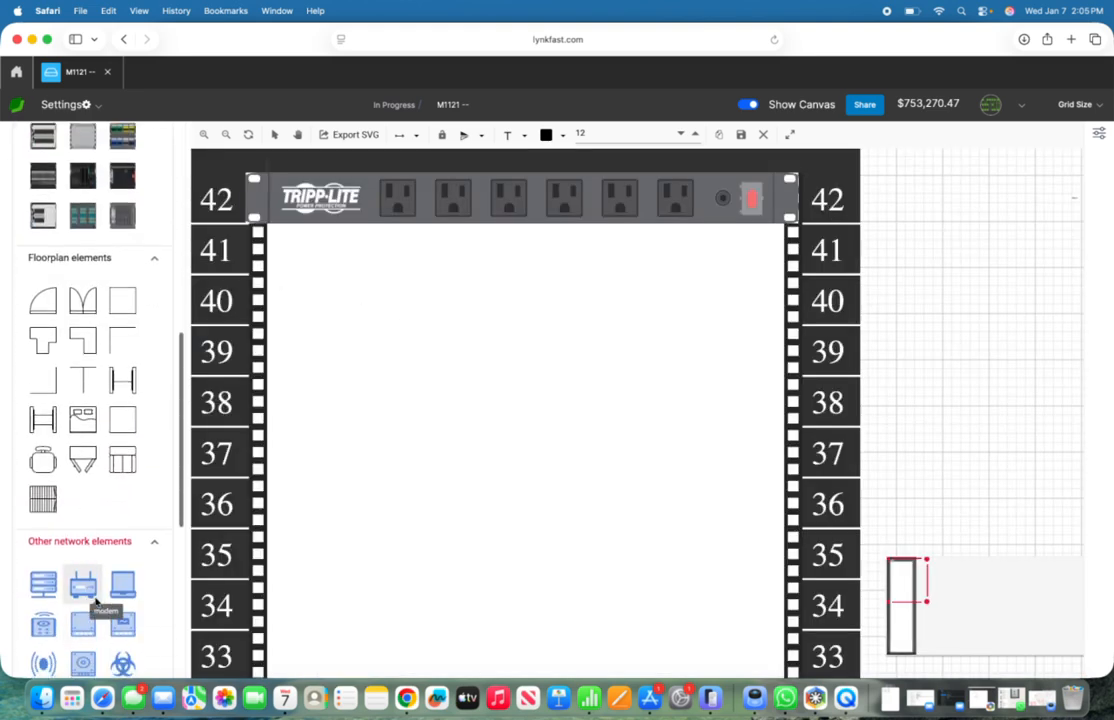
{"action": "scroll", "coordinate": [98, 458], "scroll_direction": "up", "scroll_amount": 3}
{"action": "mouse_move", "coordinate": [98, 458]}
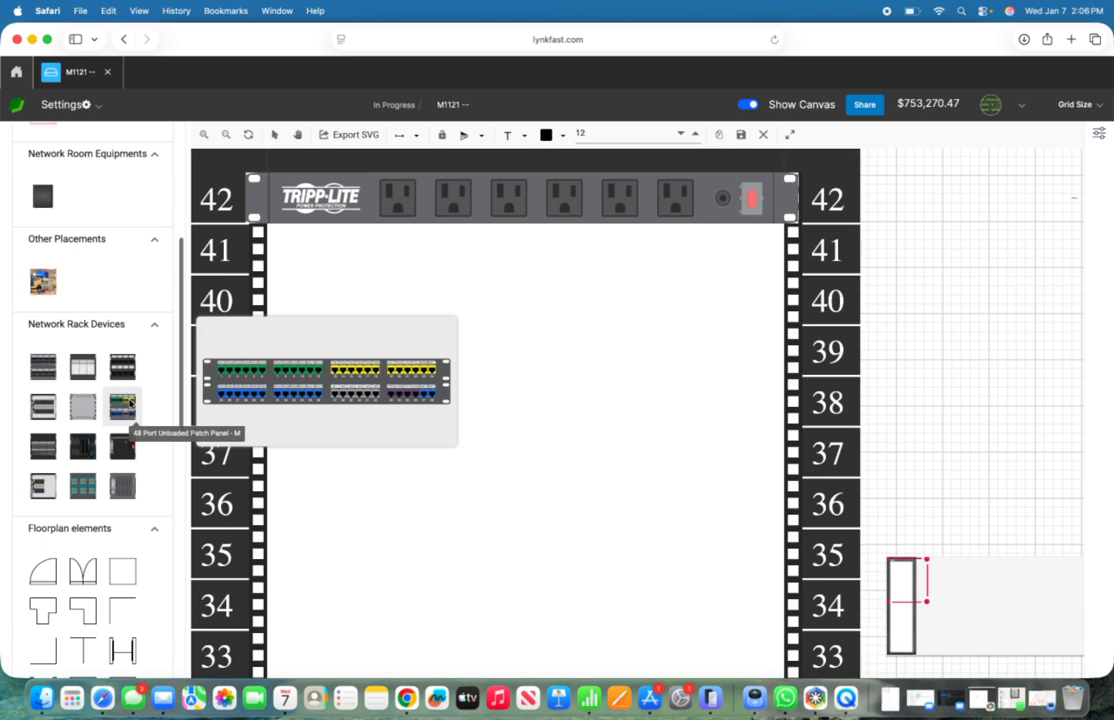
{"action": "left_click_drag", "start_coordinate": [127, 401], "coordinate": [441, 269]}
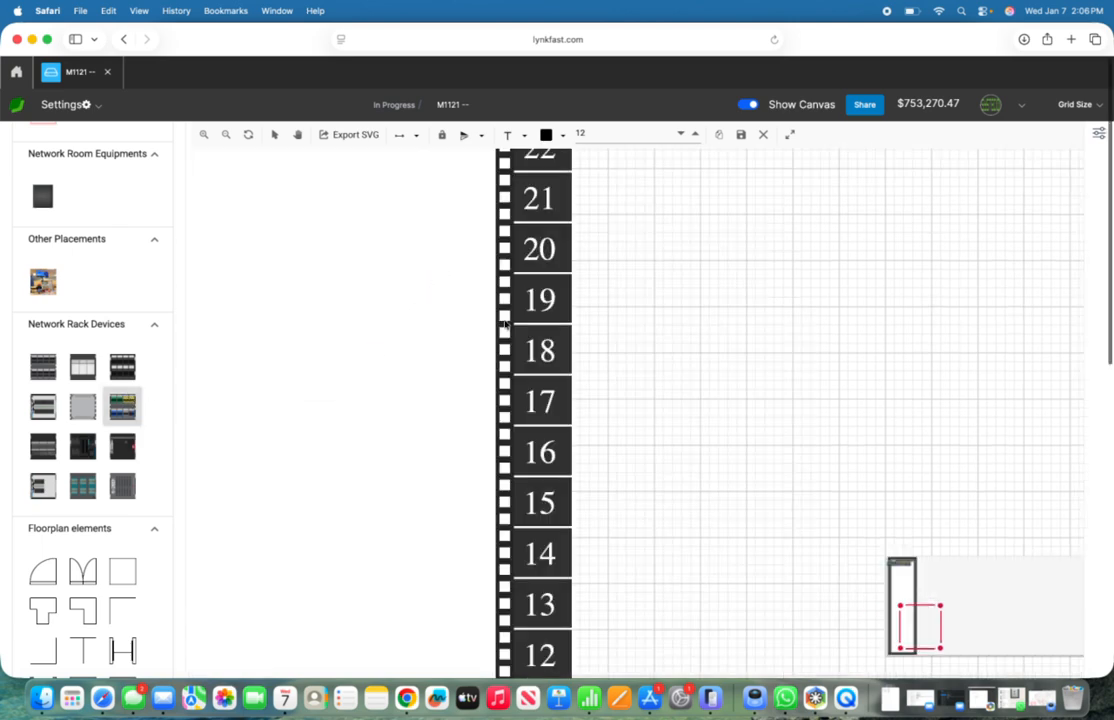
{"action": "scroll", "coordinate": [505, 324], "scroll_direction": "left", "scroll_amount": 3}
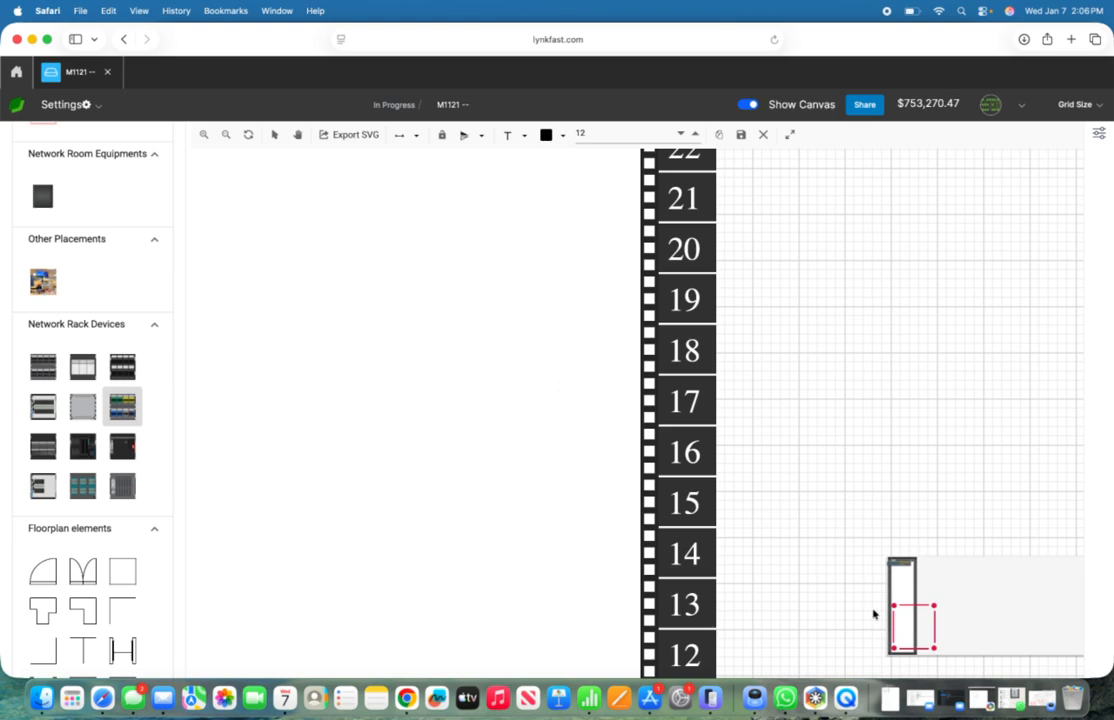
{"action": "left_click_drag", "start_coordinate": [899, 610], "coordinate": [886, 556]}
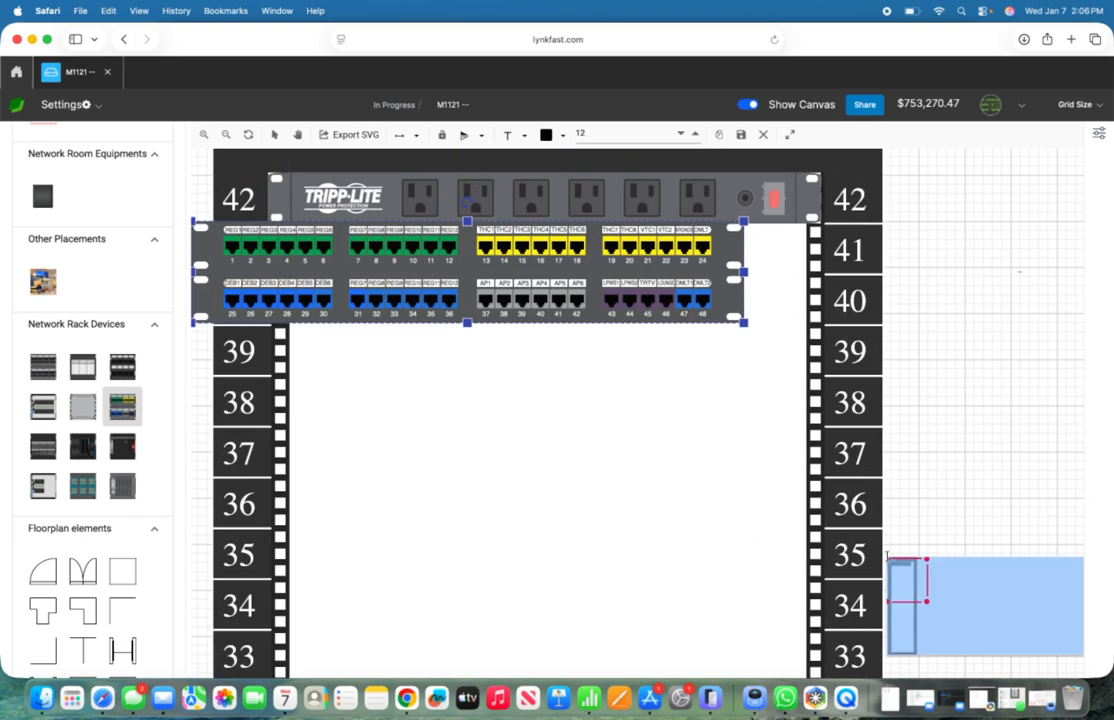
{"action": "left_click_drag", "start_coordinate": [355, 237], "coordinate": [483, 270]}
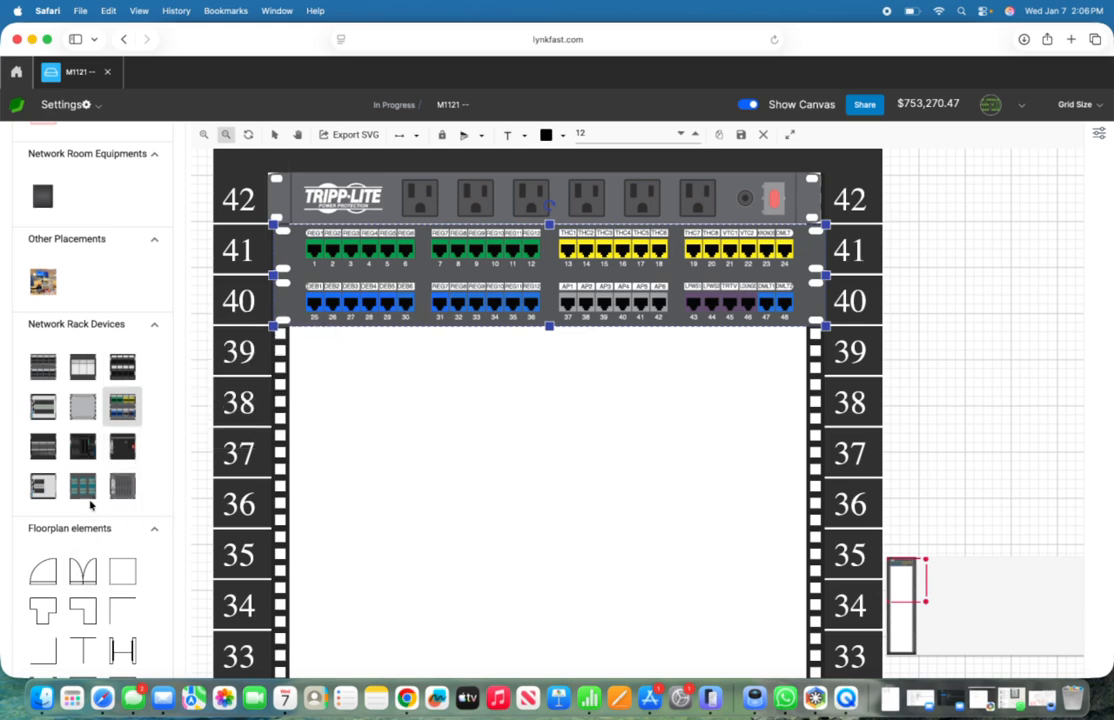
Step: Place three 48 Port POE Switches in rack units 39, 38 and 37 below the patch panel
{"action": "scroll", "coordinate": [90, 505], "scroll_direction": "down", "scroll_amount": 2}
{"action": "mouse_move", "coordinate": [50, 432]}
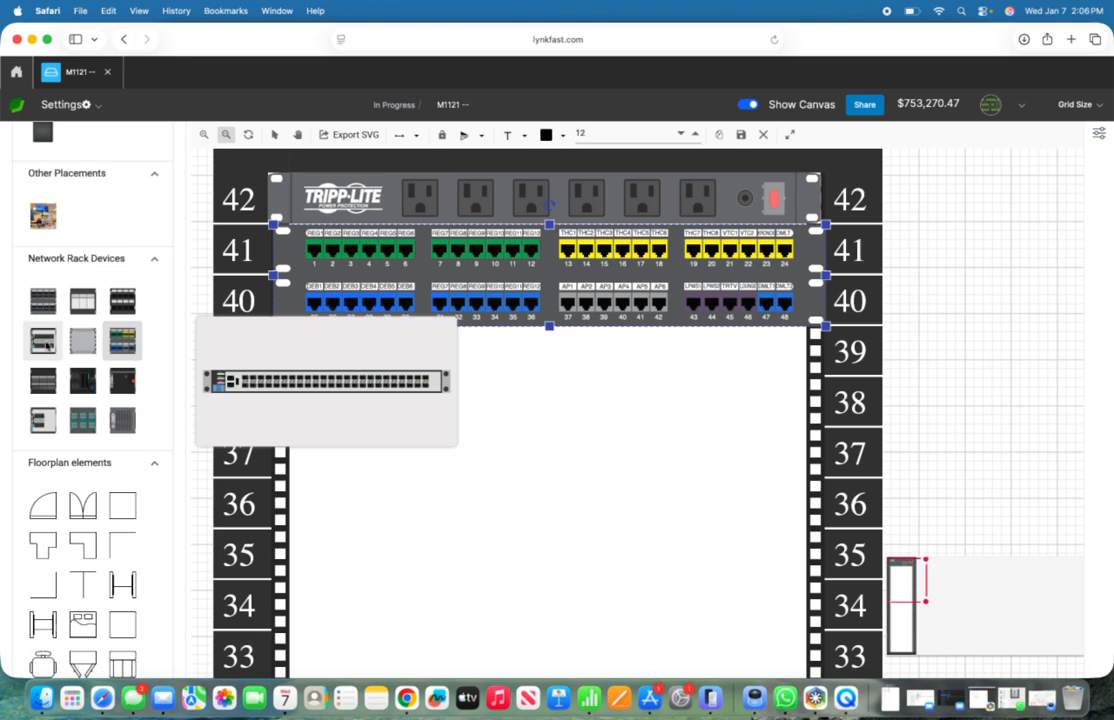
{"action": "left_click_drag", "start_coordinate": [46, 344], "coordinate": [545, 351]}
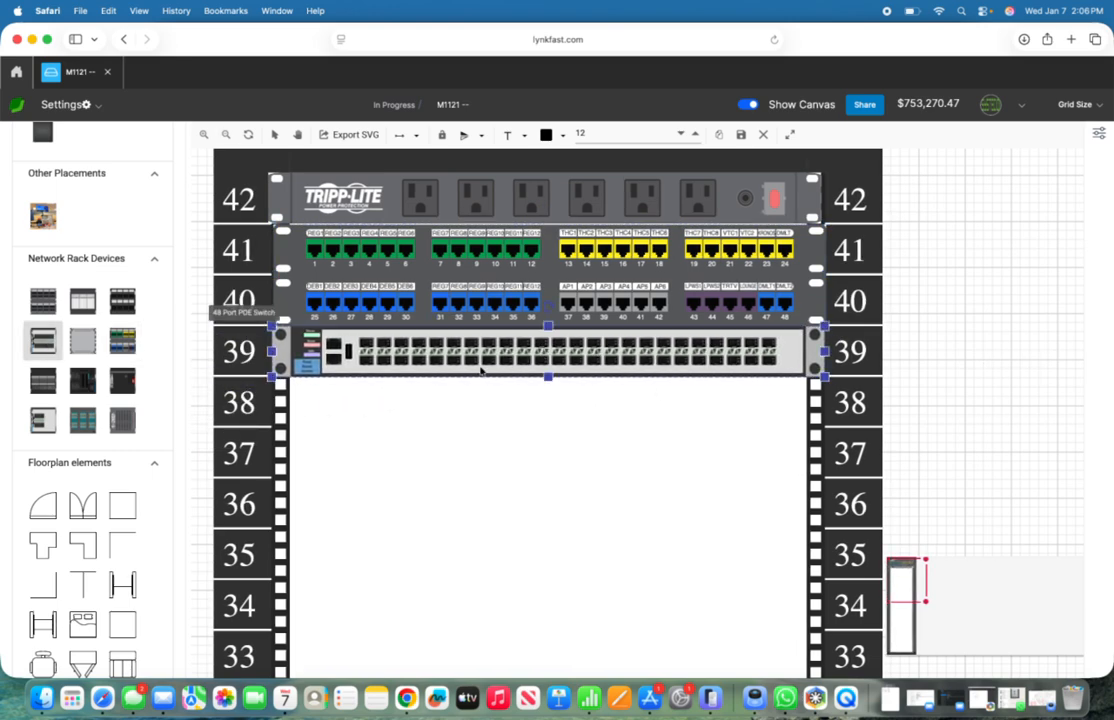
{"action": "left_click_drag", "start_coordinate": [381, 436], "coordinate": [546, 402]}
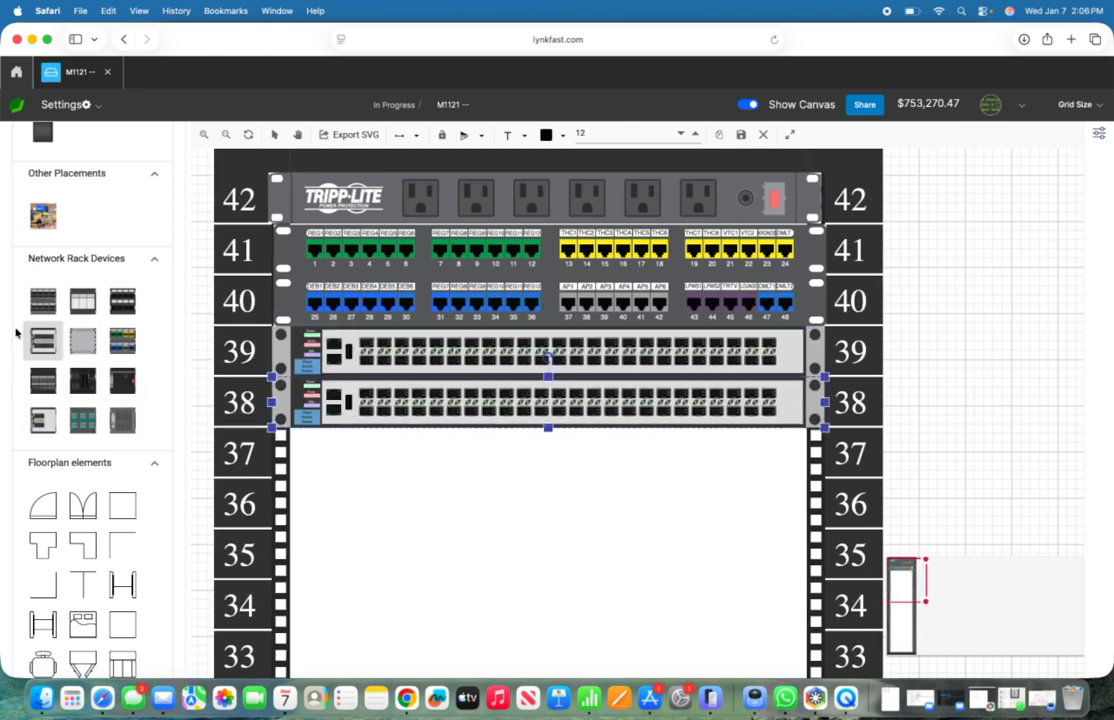
{"action": "left_click_drag", "start_coordinate": [43, 340], "coordinate": [525, 456]}
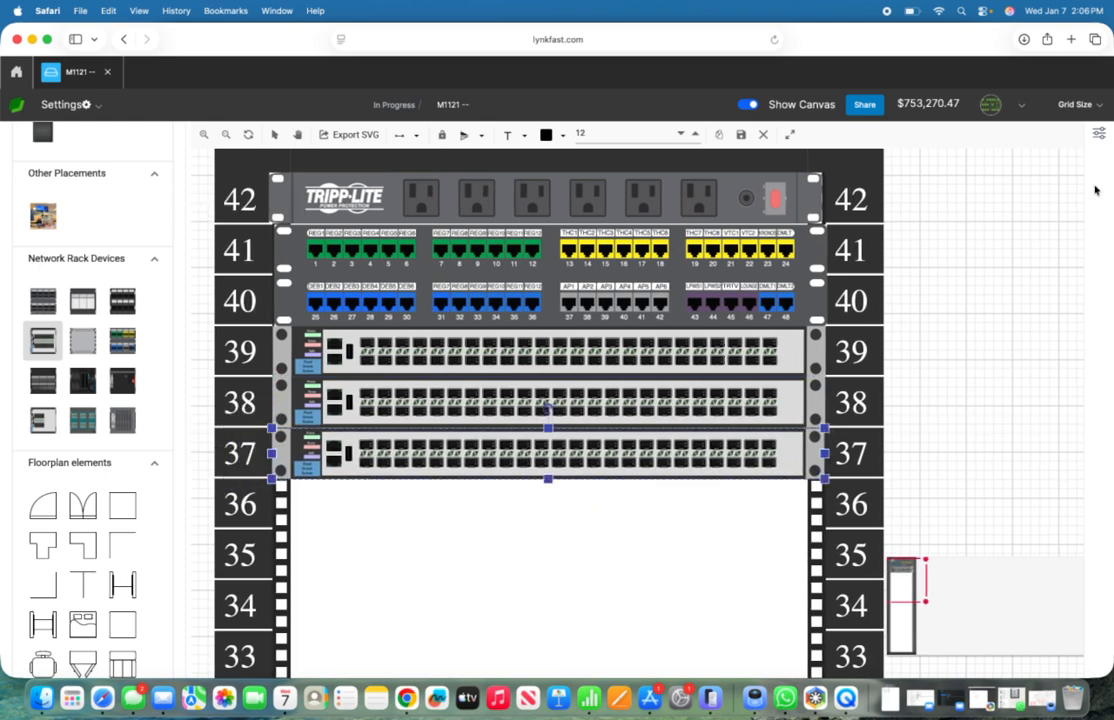
Step: Set the label of the PDU in rack unit 42 to H3 and edit the label of the switch in rack unit 38
{"action": "left_click", "coordinate": [1099, 137]}
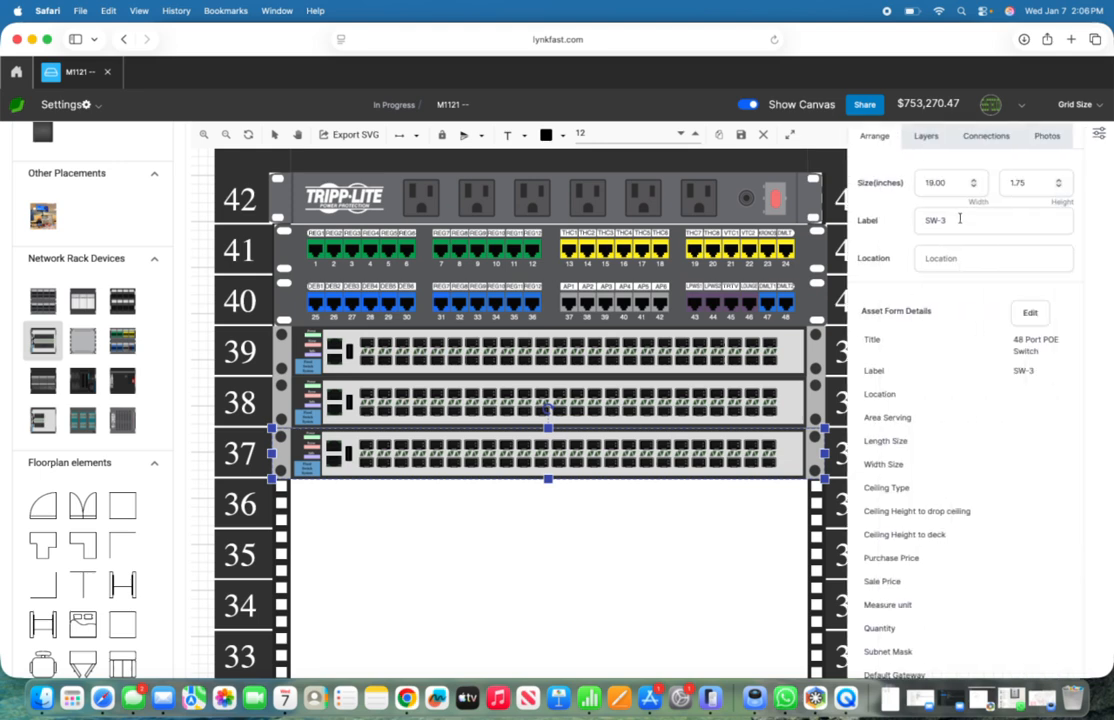
{"action": "left_click", "coordinate": [787, 207]}
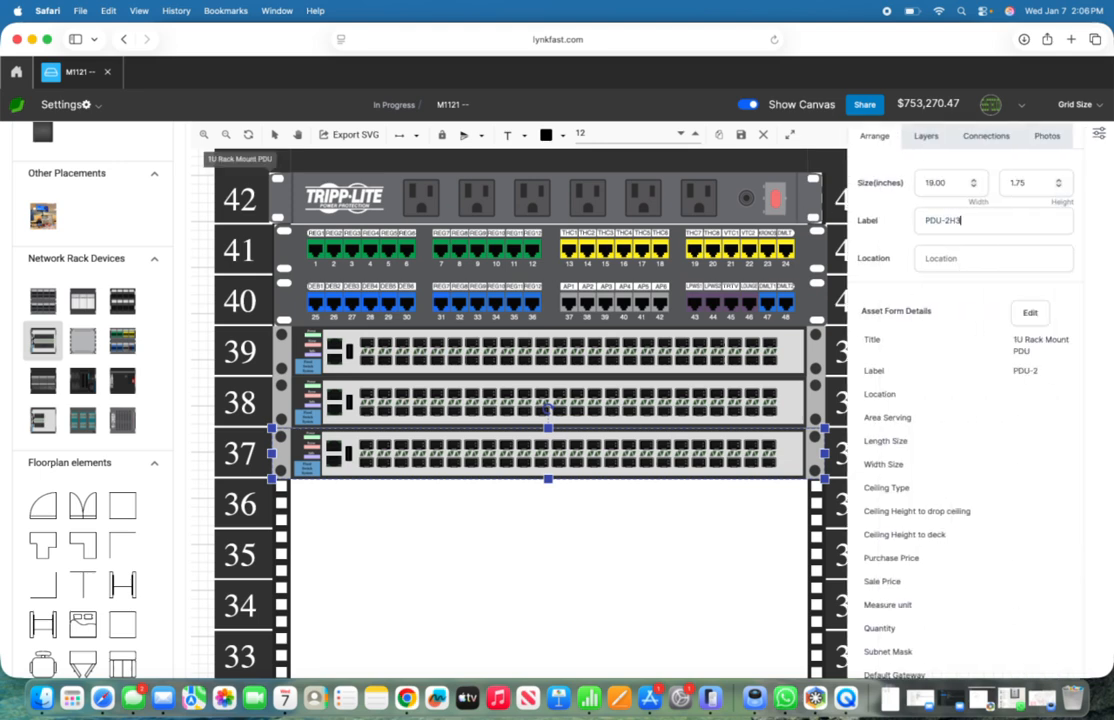
{"action": "key", "text": "super+a"}
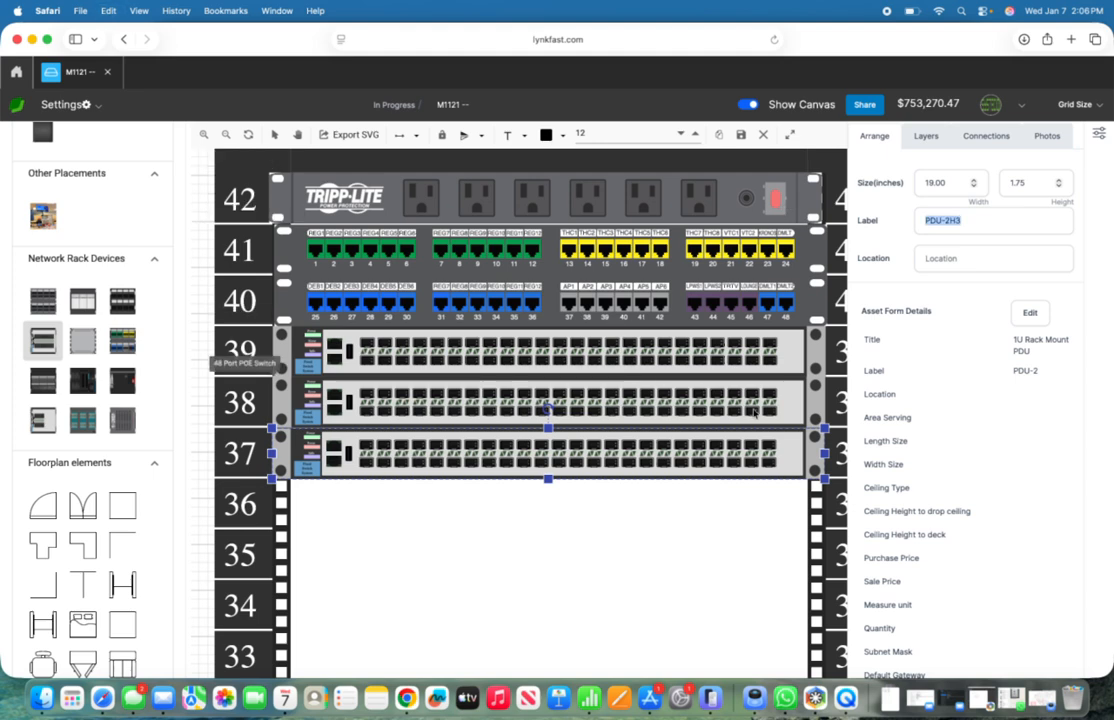
{"action": "type", "text": "h"}
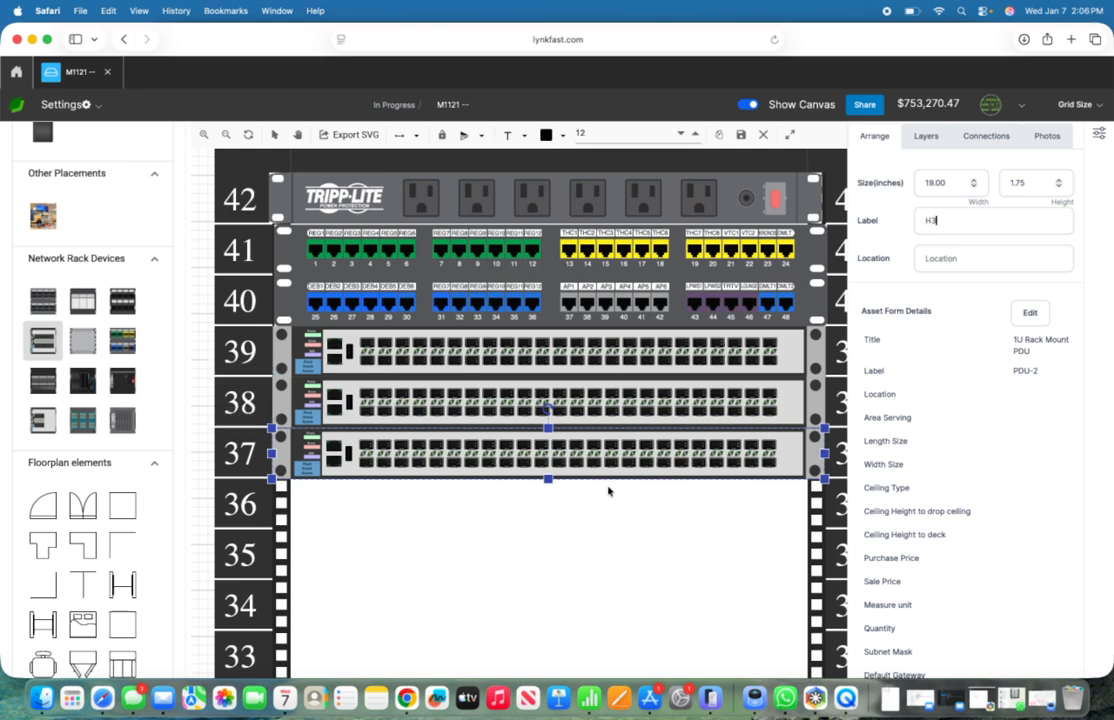
{"action": "left_click", "coordinate": [614, 410]}
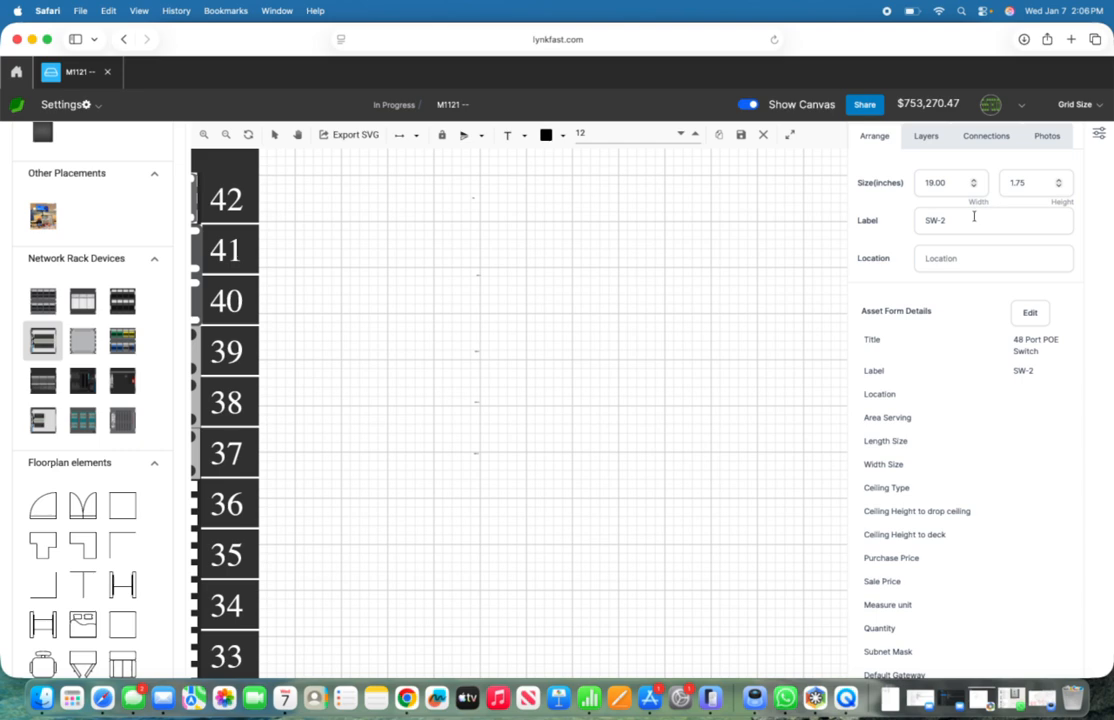
{"action": "type", "text": "H2"}
{"action": "left_click", "coordinate": [1098, 134]}
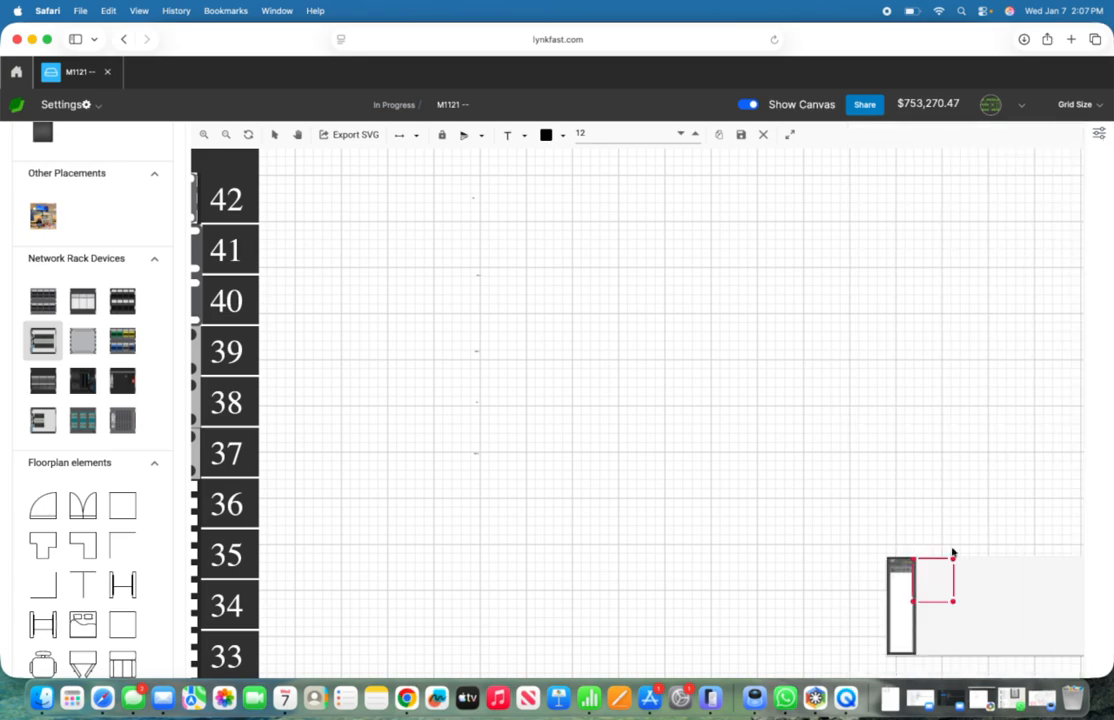
Step: Place the 48 Port Unloaded - Cams patch panel in rack units 17 and 16 of the cabinet
{"action": "left_click_drag", "start_coordinate": [922, 593], "coordinate": [900, 580]}
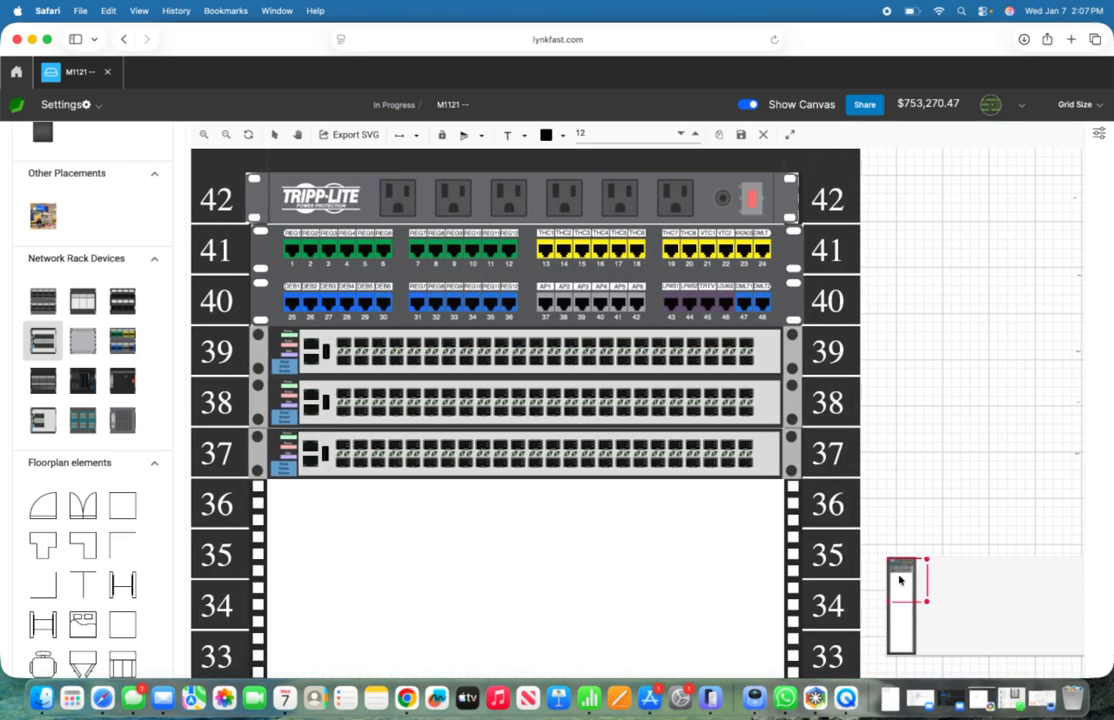
{"action": "scroll", "coordinate": [616, 490], "scroll_direction": "down", "scroll_amount": 12}
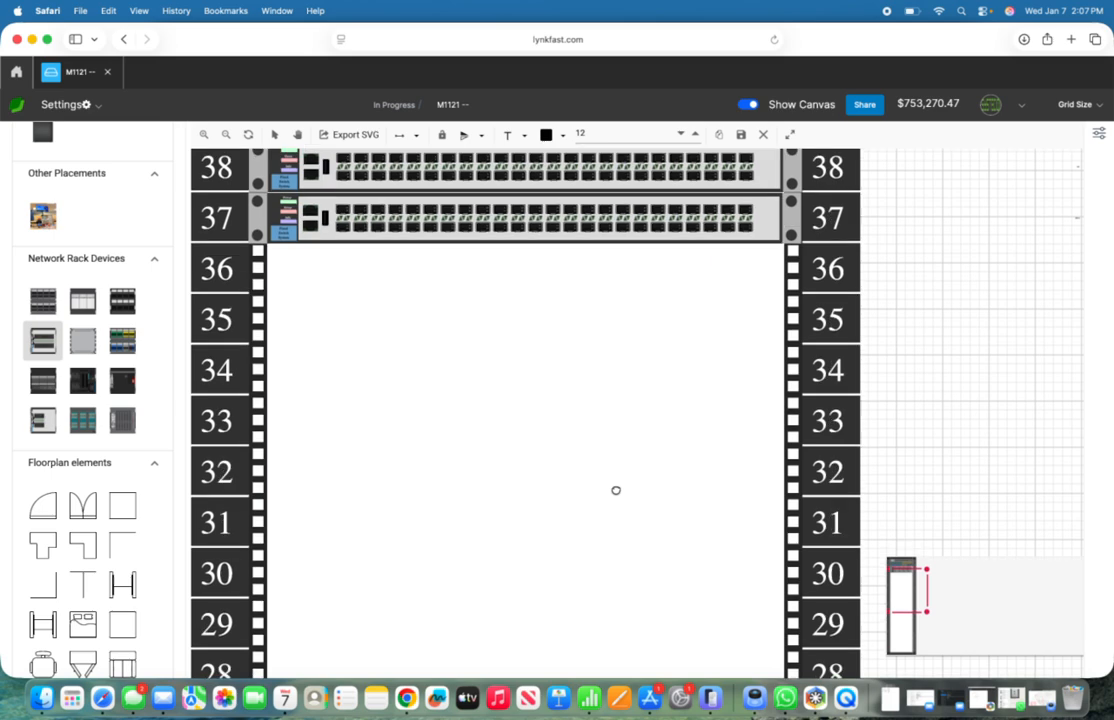
{"action": "scroll", "coordinate": [616, 490], "scroll_direction": "down", "scroll_amount": 9}
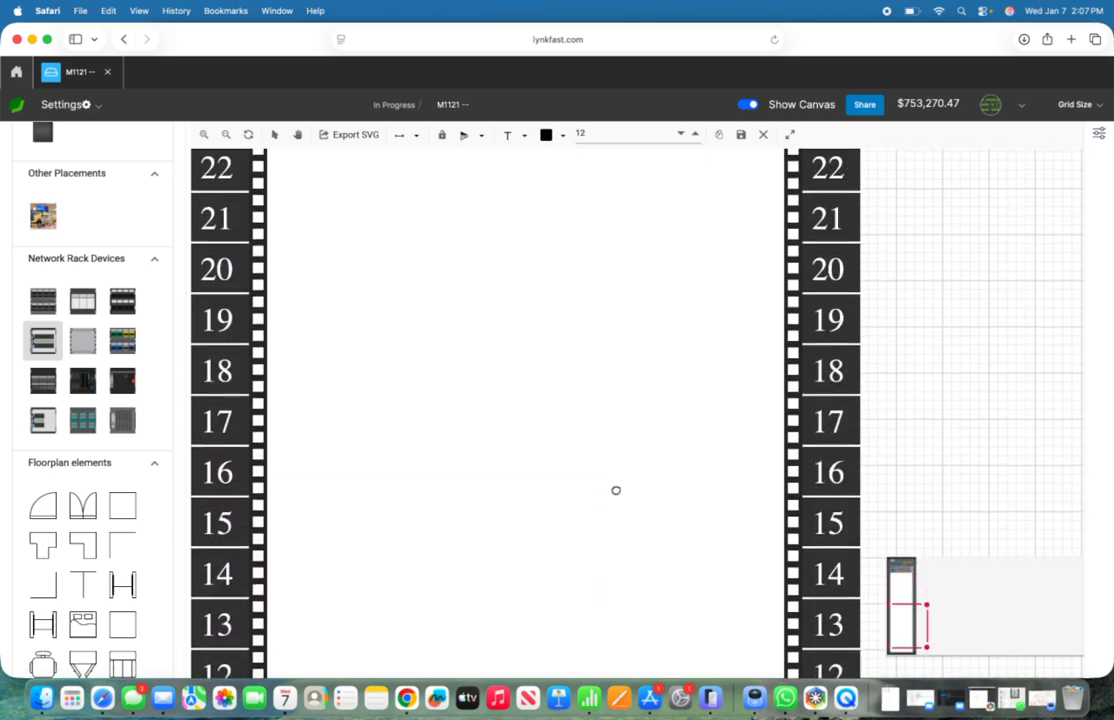
{"action": "mouse_move", "coordinate": [113, 401]}
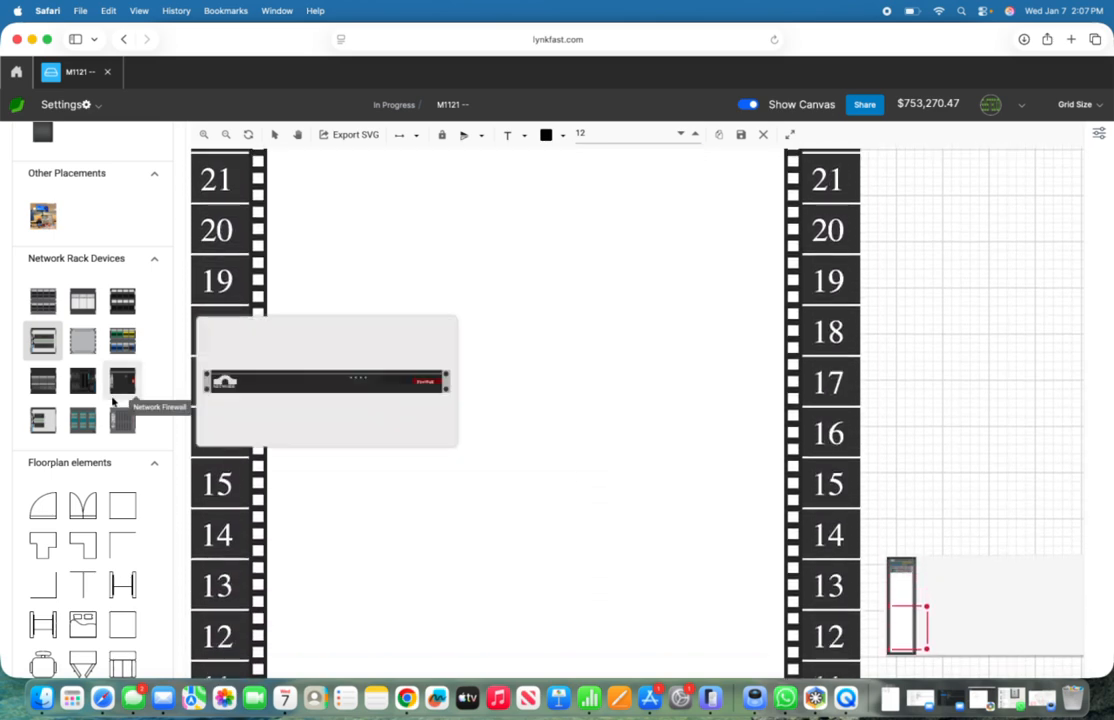
{"action": "mouse_move", "coordinate": [116, 425]}
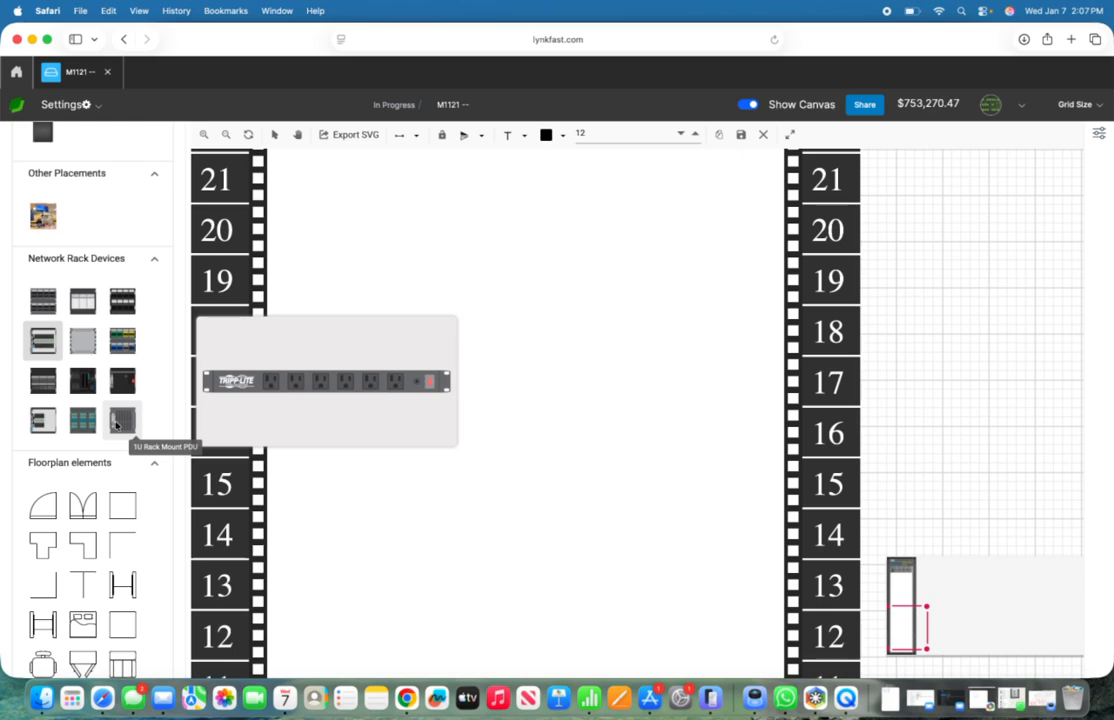
{"action": "mouse_move", "coordinate": [46, 392]}
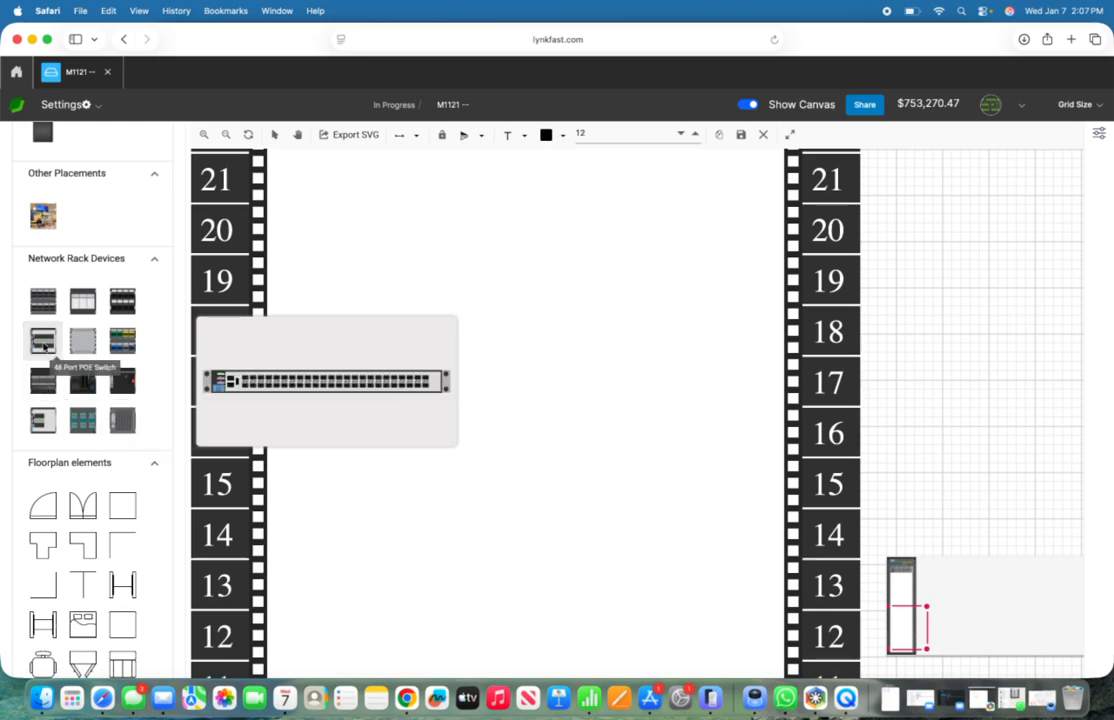
{"action": "mouse_move", "coordinate": [40, 300]}
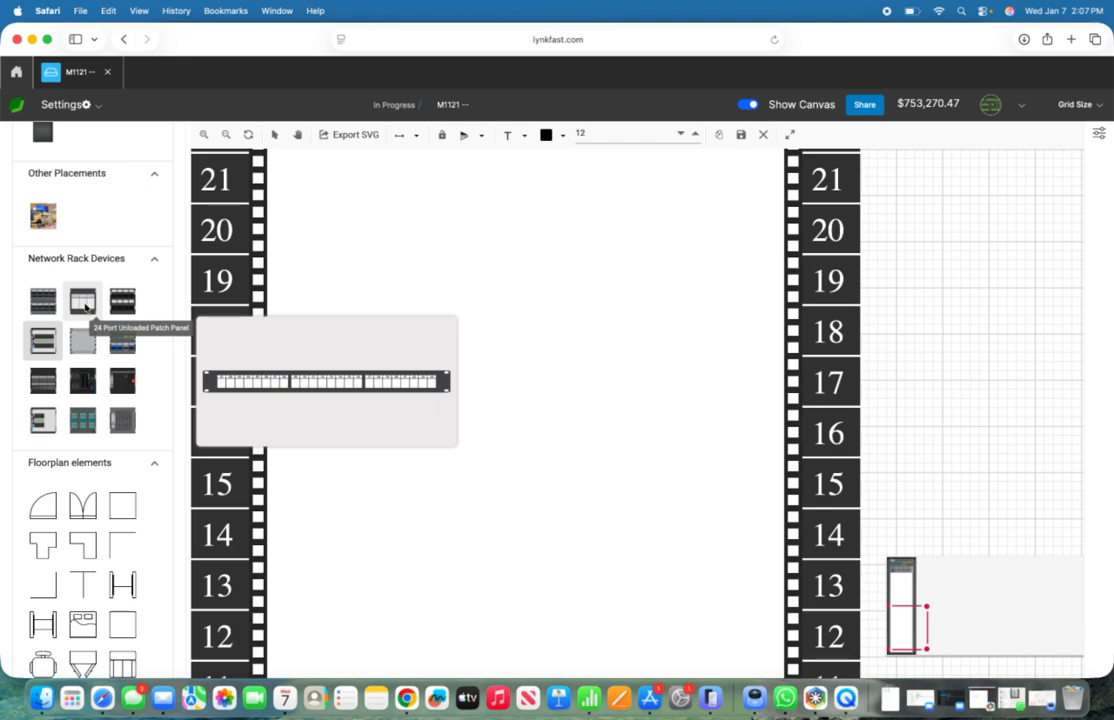
{"action": "mouse_move", "coordinate": [79, 335]}
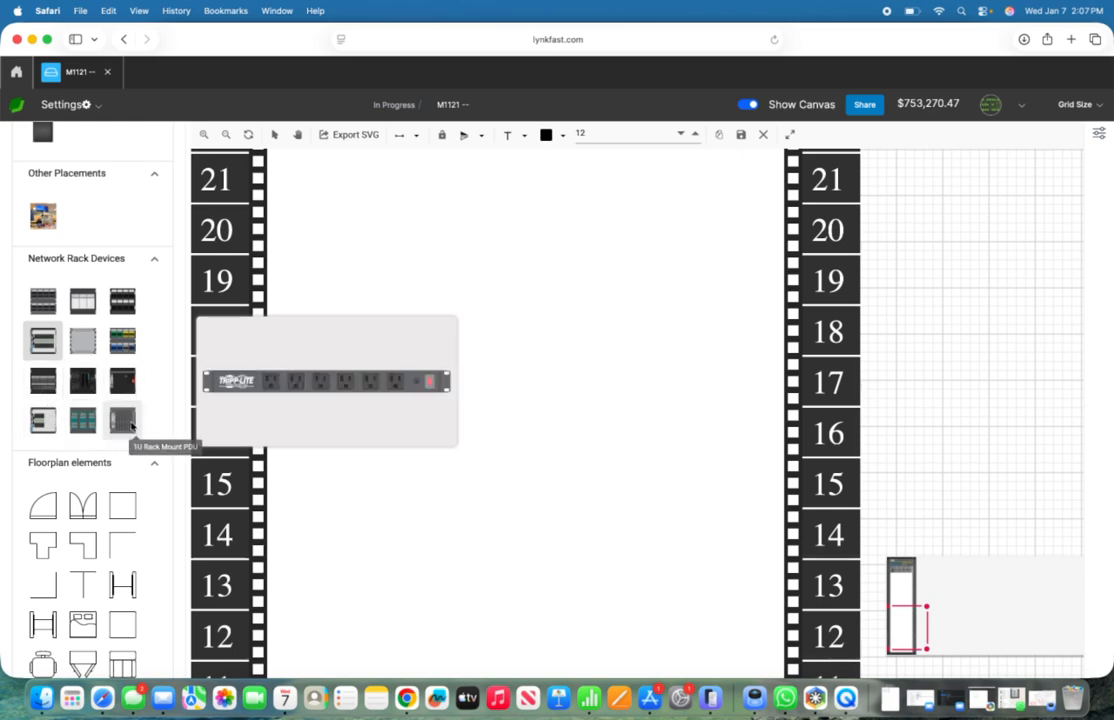
{"action": "mouse_move", "coordinate": [119, 305]}
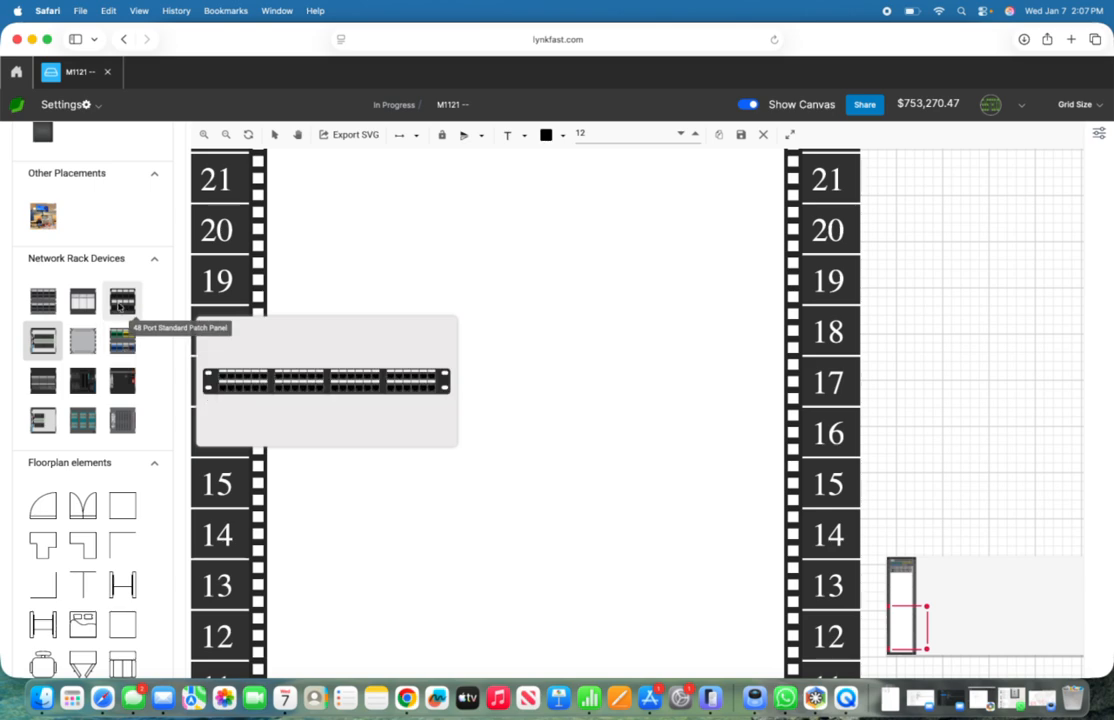
{"action": "left_click_drag", "start_coordinate": [43, 305], "coordinate": [476, 407]}
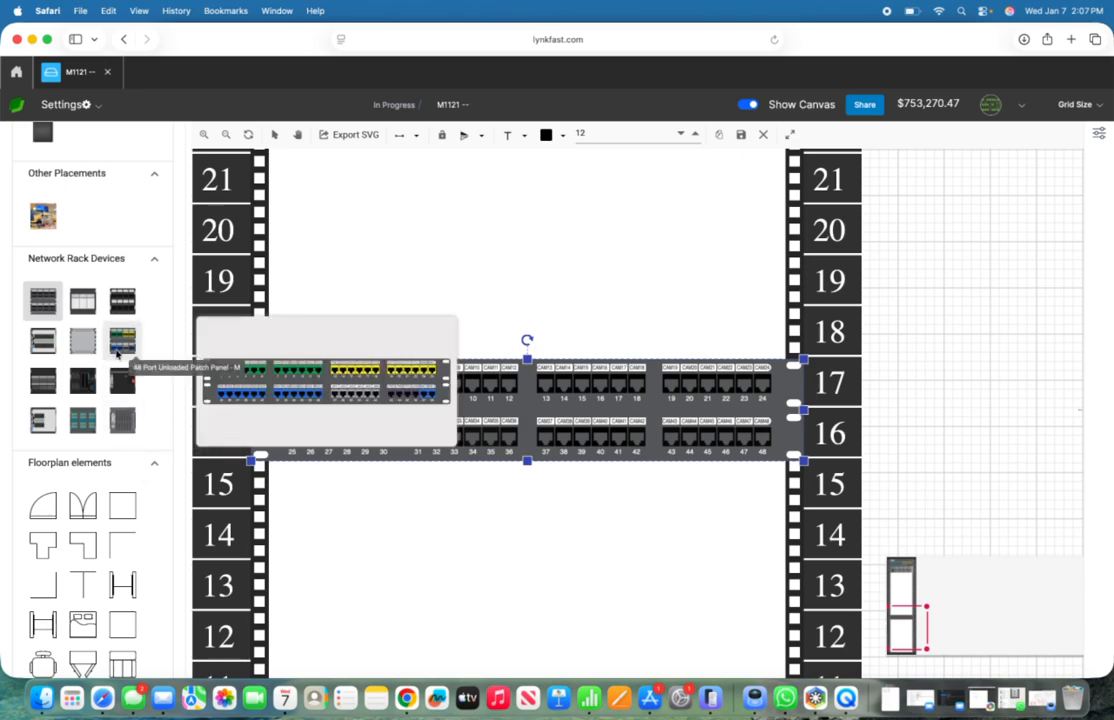
Step: Place 48 Port POE Switches in rack units 18 and 15, directly above and below the camera patch panel, and save the diagram
{"action": "mouse_move", "coordinate": [55, 413]}
{"action": "left_click_drag", "start_coordinate": [43, 341], "coordinate": [475, 333]}
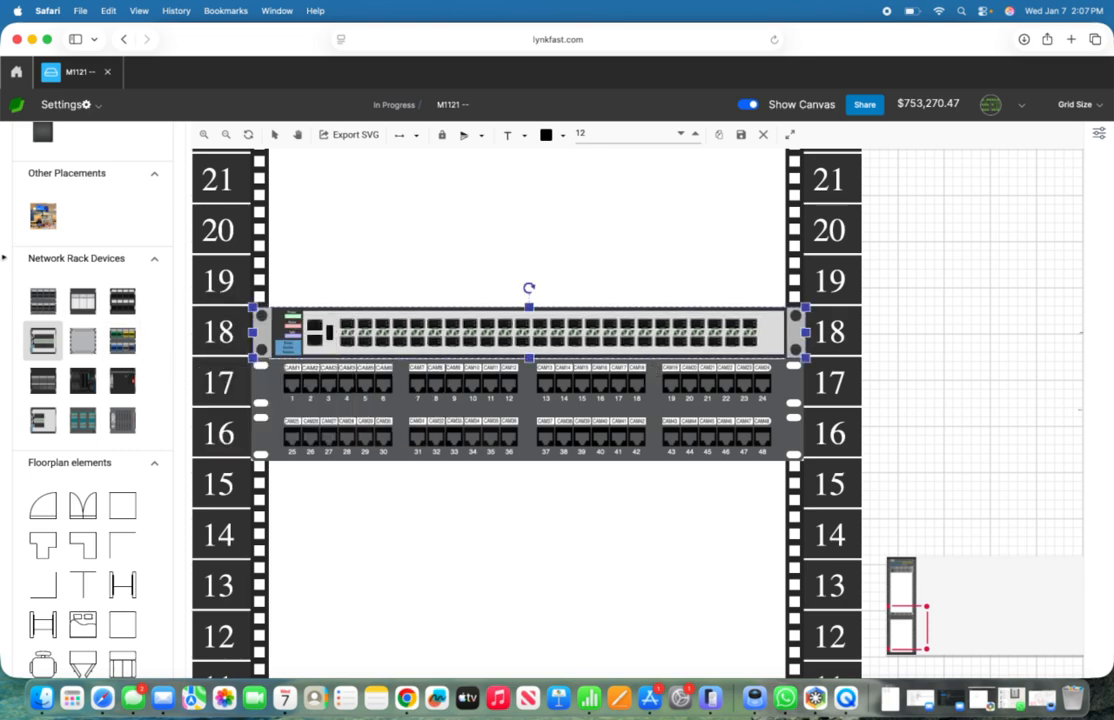
{"action": "left_click_drag", "start_coordinate": [43, 341], "coordinate": [527, 485]}
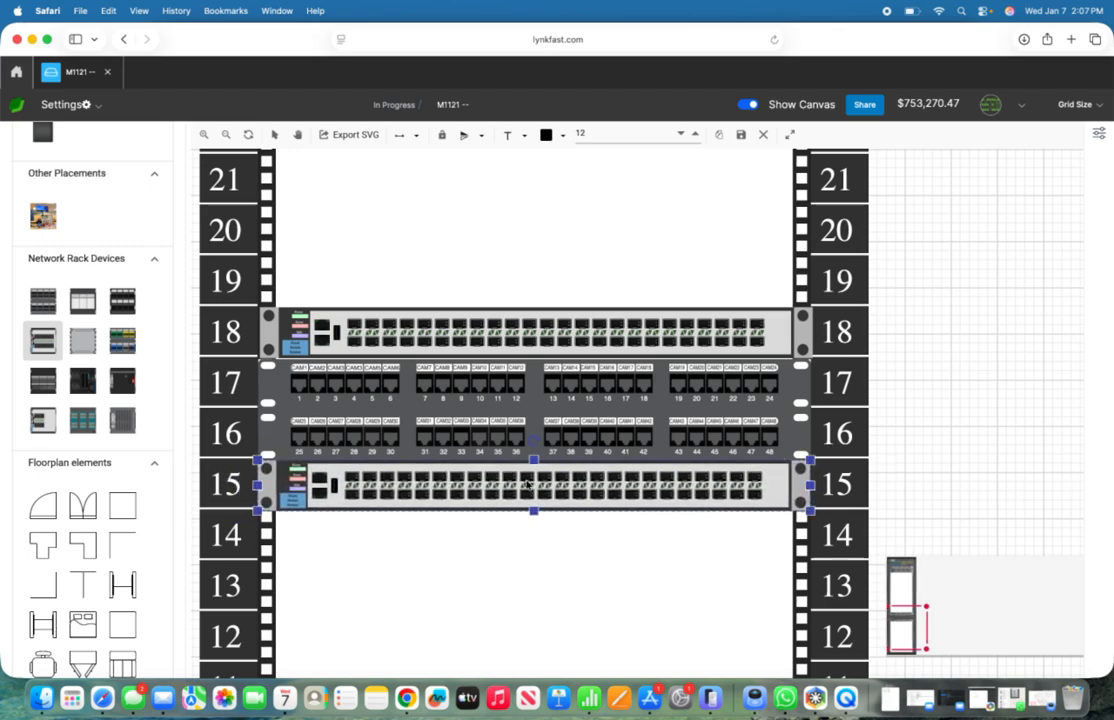
{"action": "left_click", "coordinate": [740, 135]}
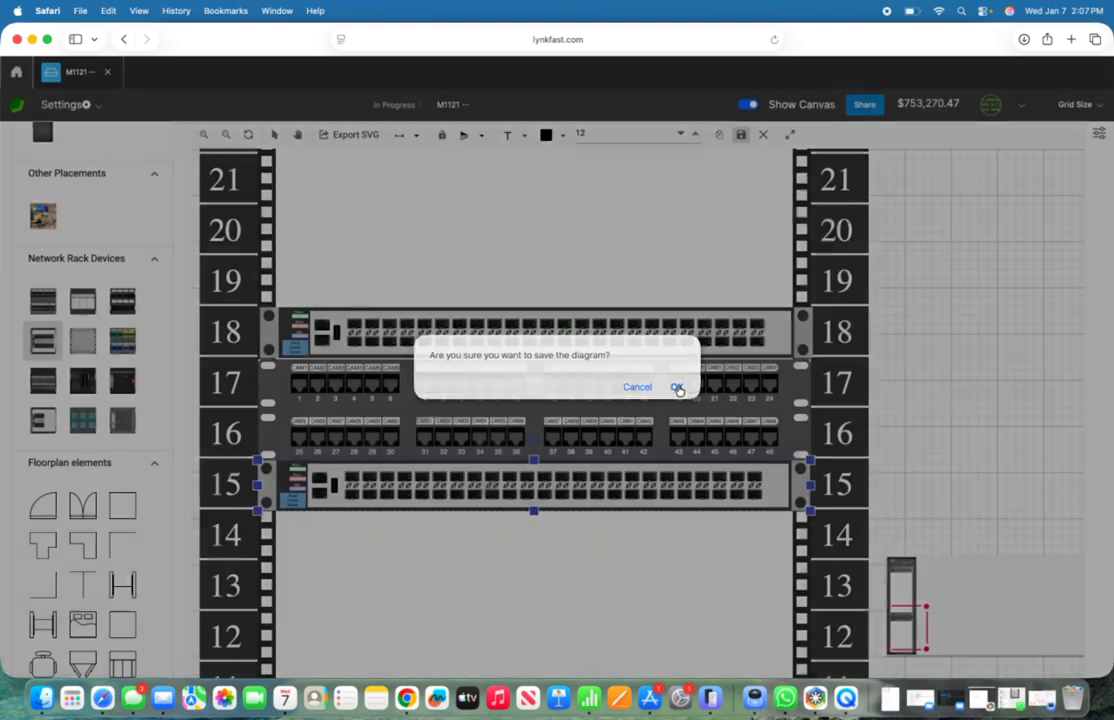
{"action": "left_click", "coordinate": [677, 387]}
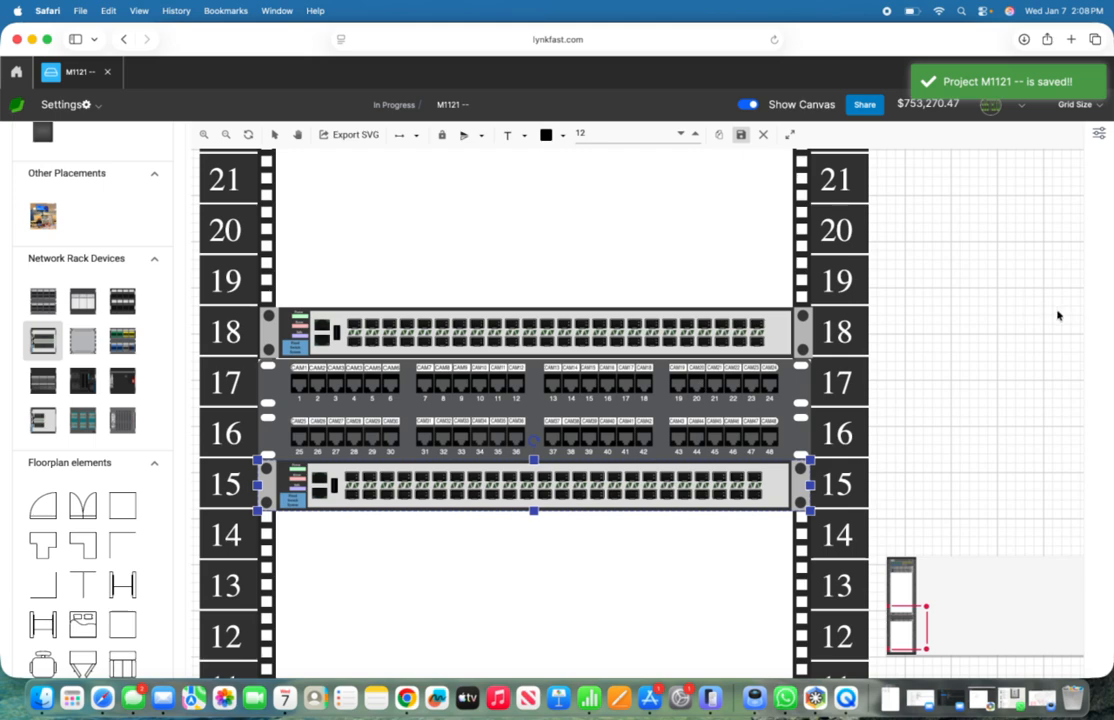
Step: Check the cabinet's upper rack units and save the diagram again
{"action": "left_click", "coordinate": [907, 612]}
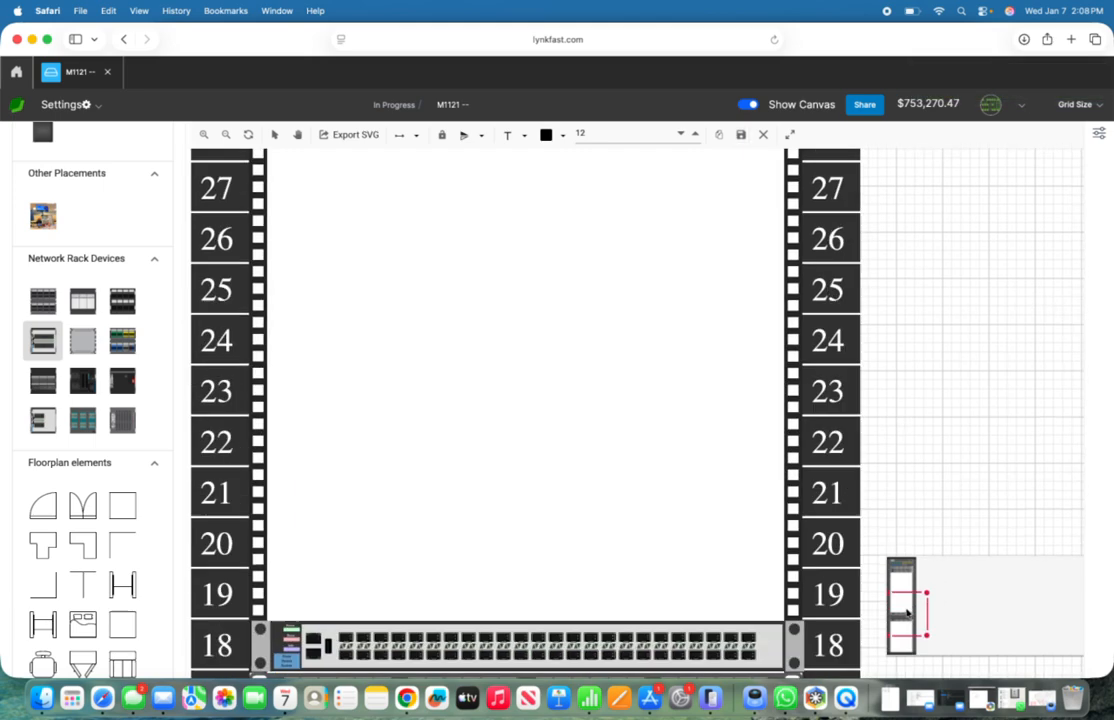
{"action": "left_click_drag", "start_coordinate": [907, 612], "coordinate": [884, 560]}
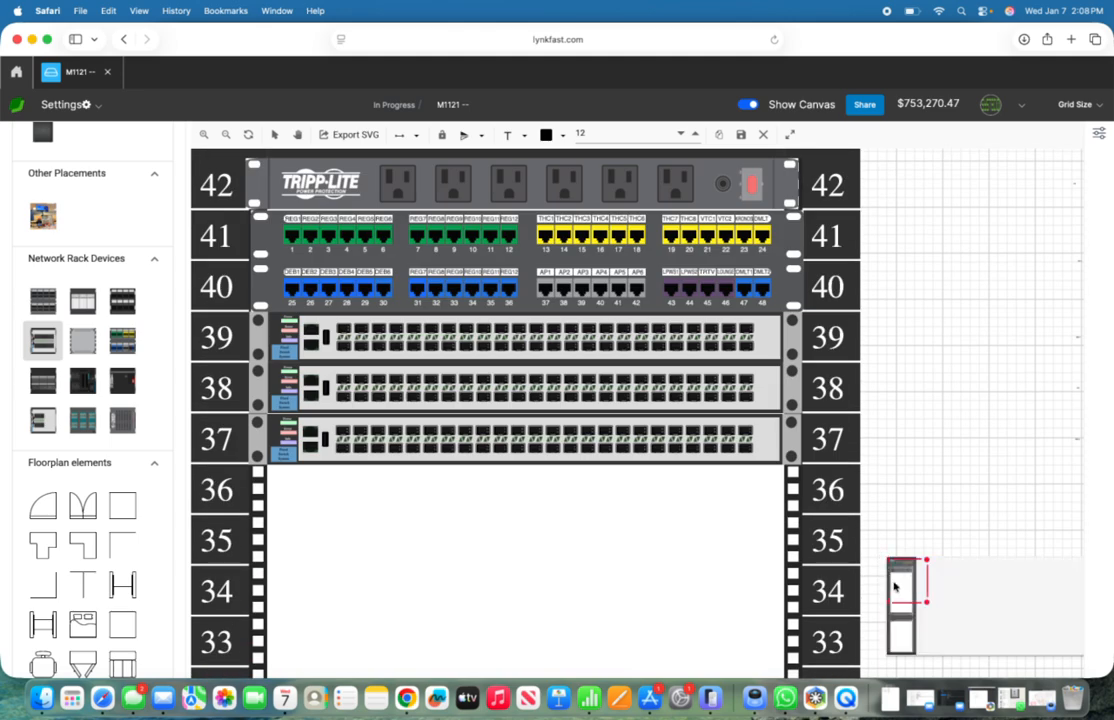
{"action": "left_click", "coordinate": [908, 610]}
{"action": "left_click_drag", "start_coordinate": [908, 610], "coordinate": [898, 580]}
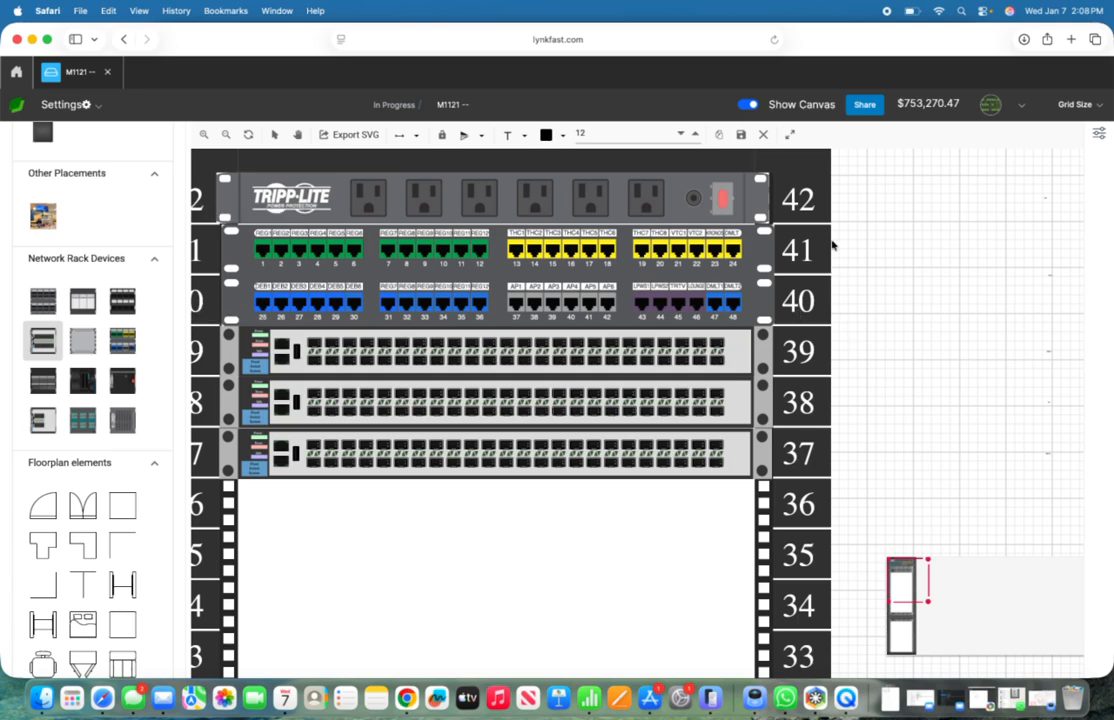
{"action": "left_click", "coordinate": [741, 134]}
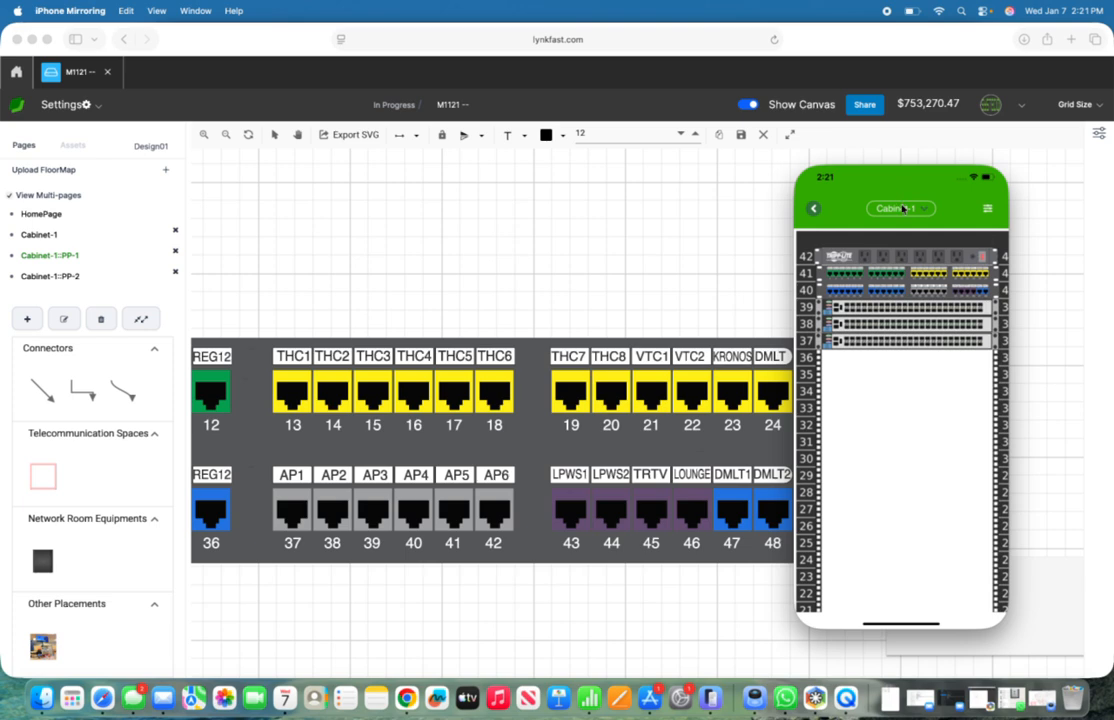
Step: In iPhone Mirroring, open the Cabinet-1::PP-1 page and examine the patch panel's port labels and jack colors, then leave the page
{"action": "left_click", "coordinate": [900, 209]}
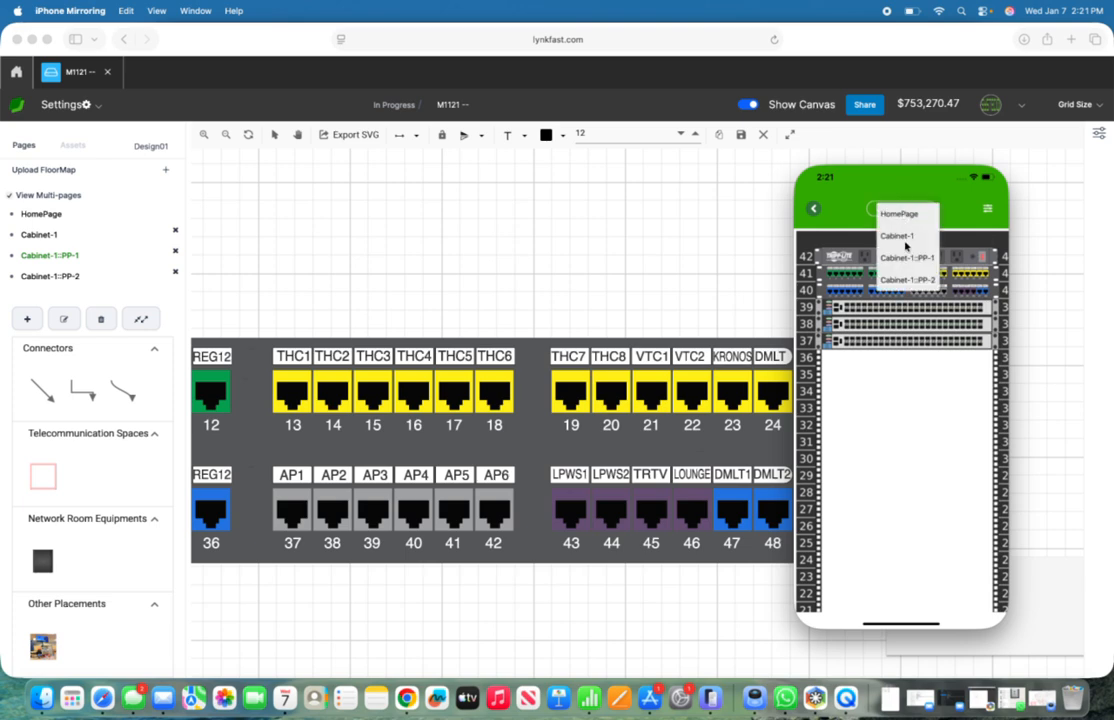
{"action": "left_click", "coordinate": [906, 258]}
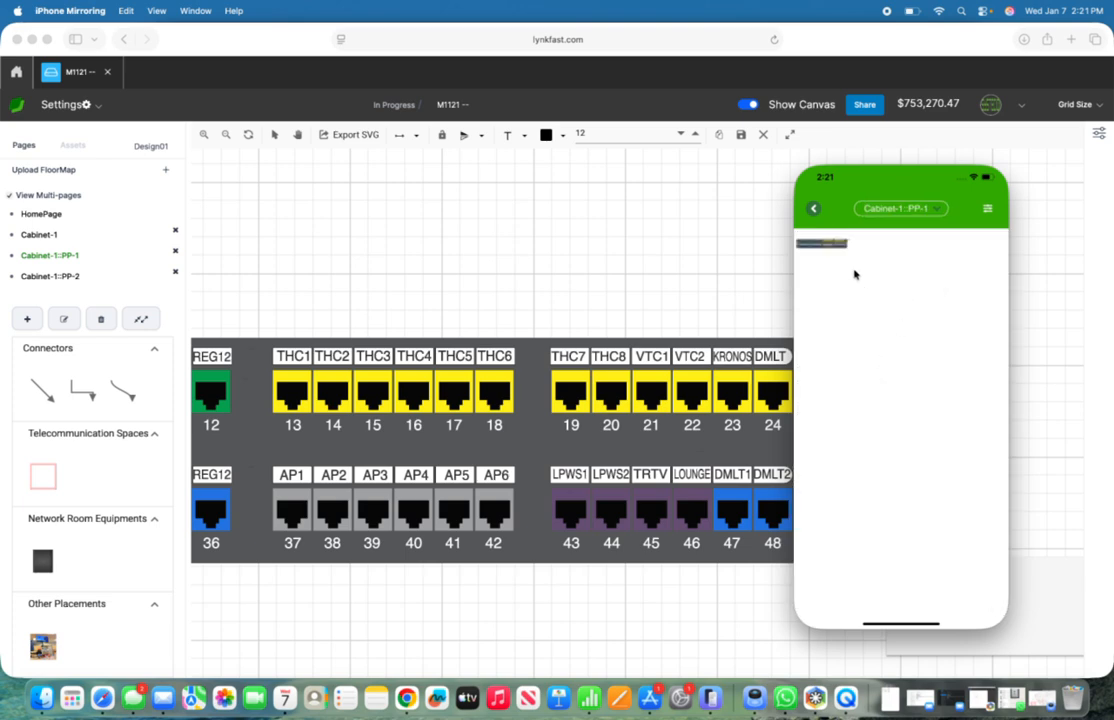
{"action": "scroll", "coordinate": [866, 315], "scroll_direction": "up", "scroll_amount": 5}
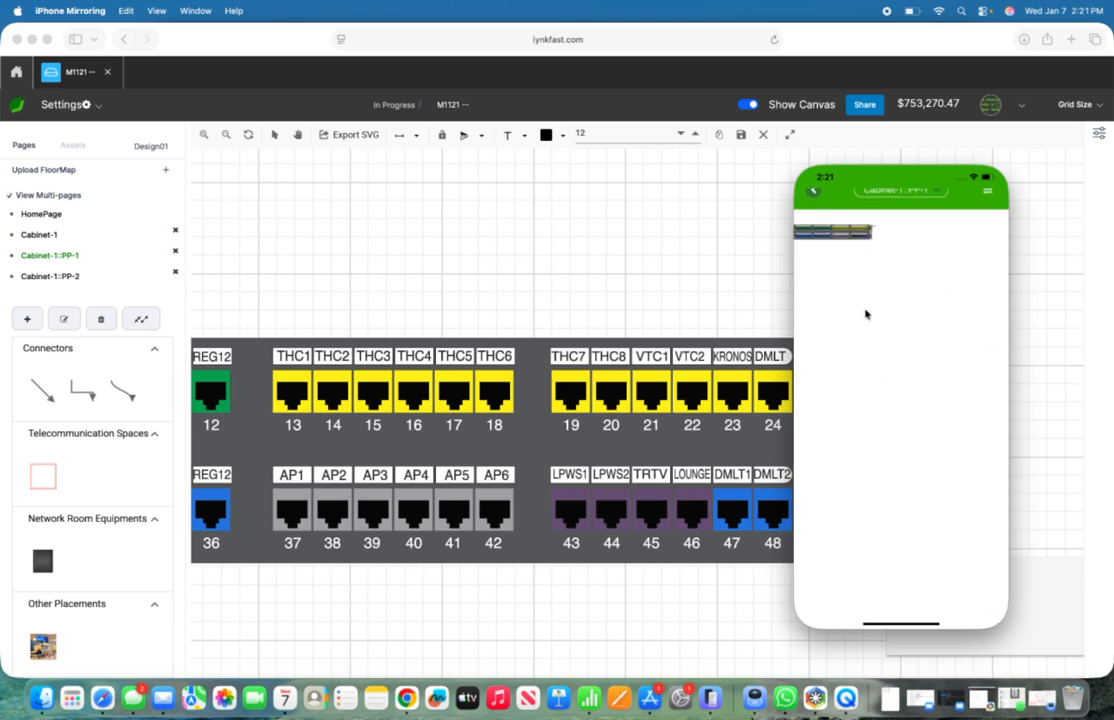
{"action": "scroll", "coordinate": [866, 315], "scroll_direction": "up", "scroll_amount": 5}
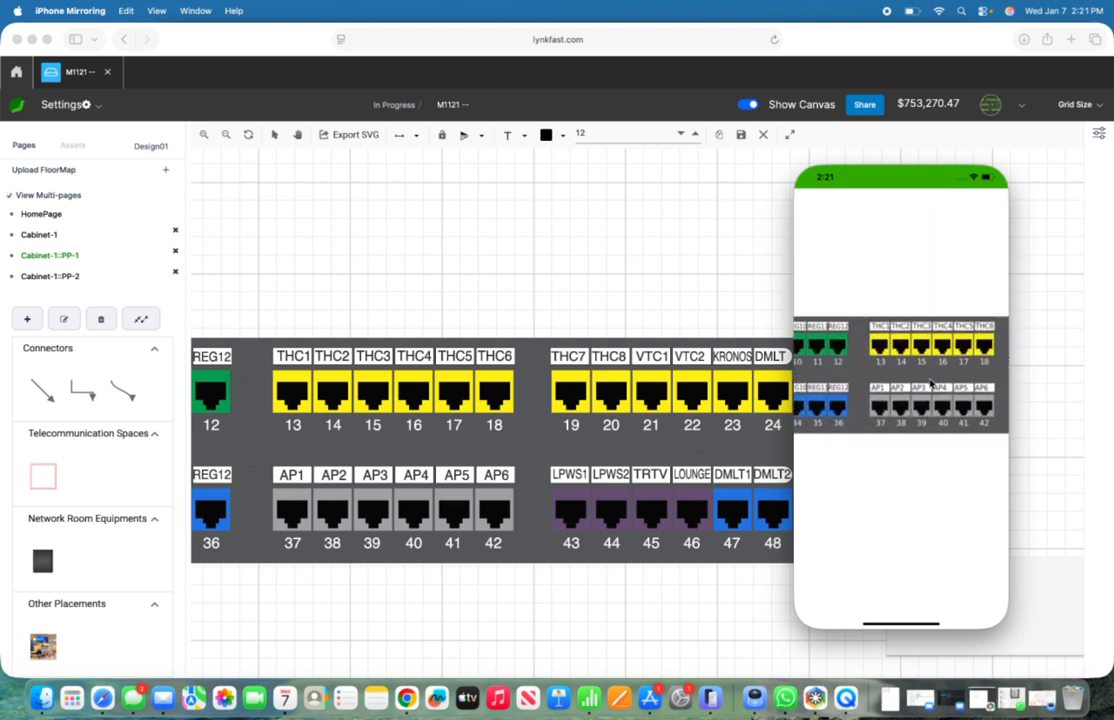
{"action": "scroll", "coordinate": [930, 383], "scroll_direction": "right", "scroll_amount": 3}
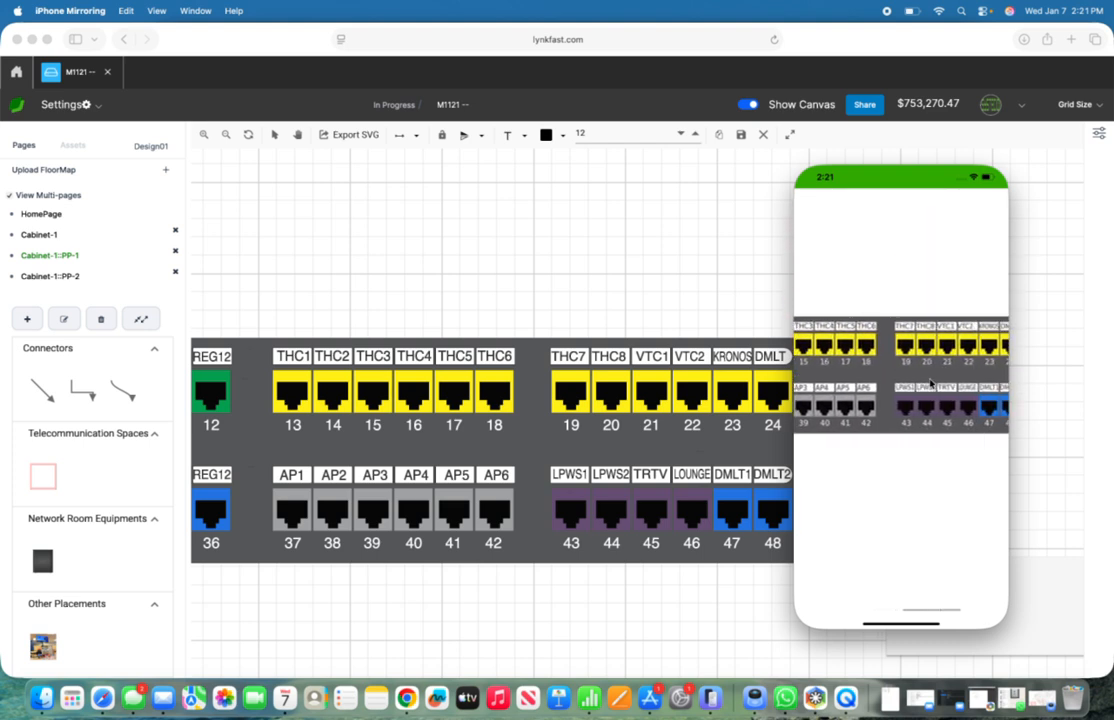
{"action": "scroll", "coordinate": [930, 383], "scroll_direction": "right", "scroll_amount": 1}
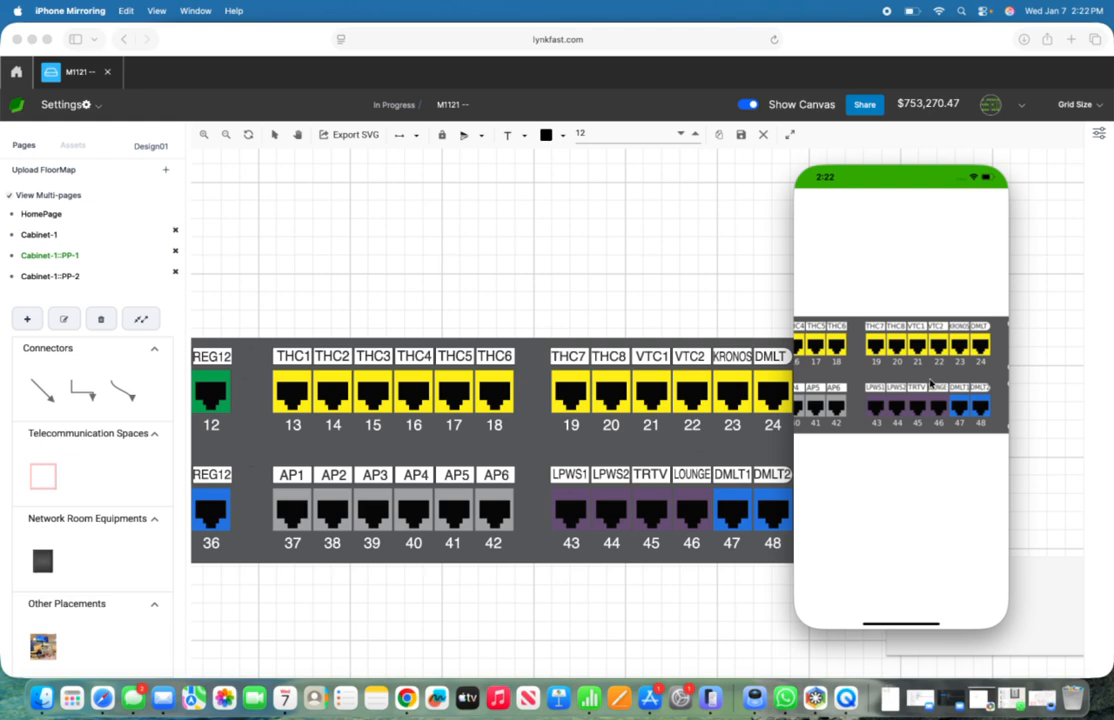
{"action": "double_click", "coordinate": [918, 317]}
{"action": "scroll", "coordinate": [908, 328], "scroll_direction": "left", "scroll_amount": 1}
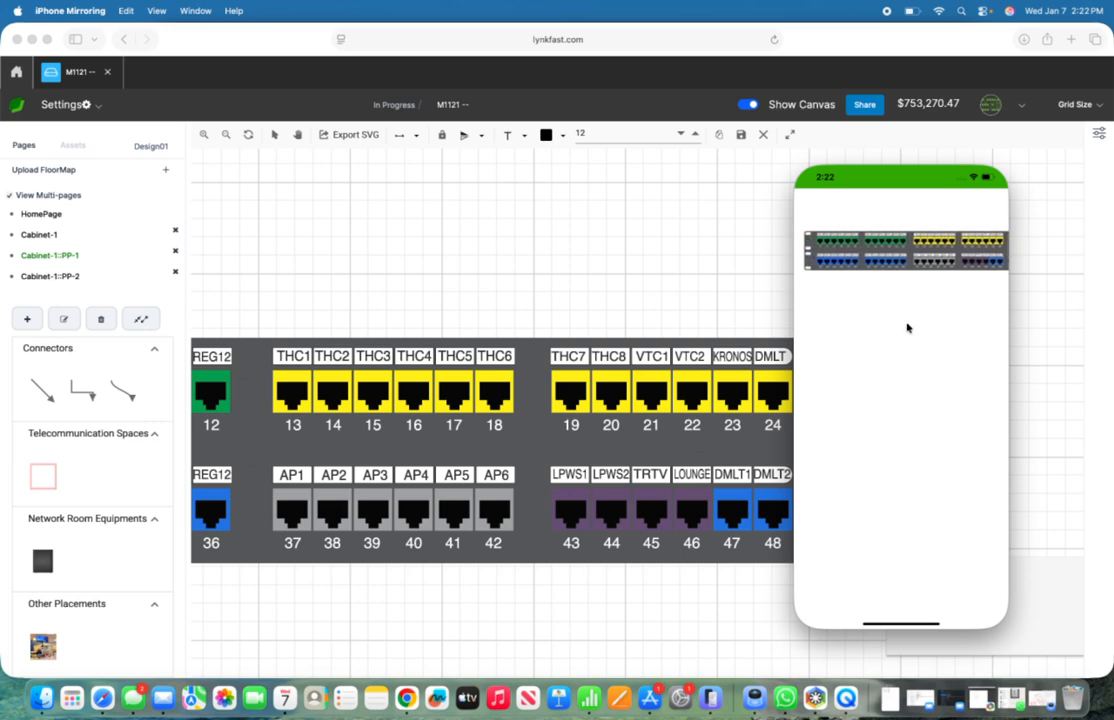
{"action": "scroll", "coordinate": [908, 328], "scroll_direction": "left", "scroll_amount": 2}
{"action": "left_click", "coordinate": [838, 212]}
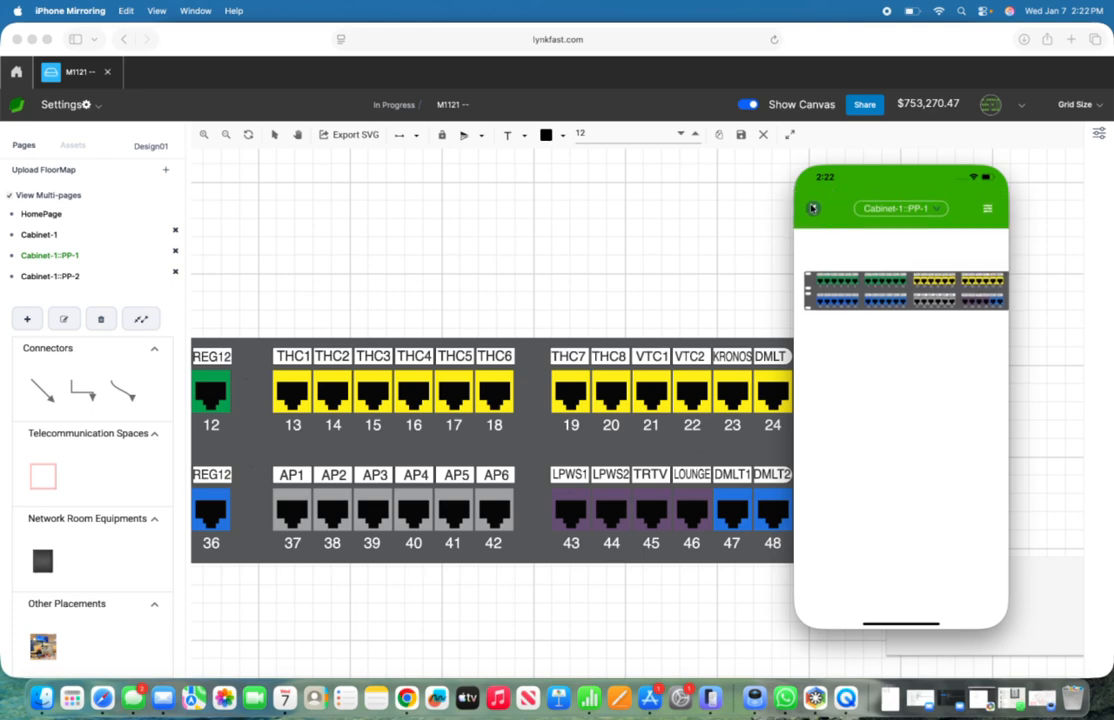
{"action": "left_click", "coordinate": [813, 208]}
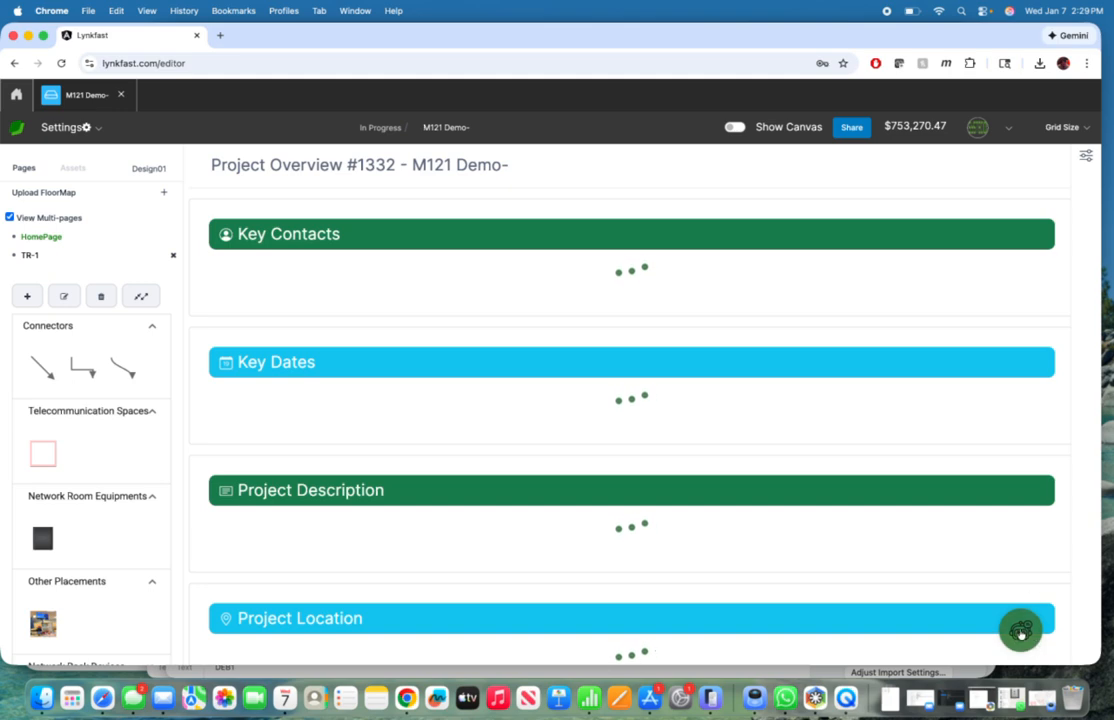
Step: In Chrome's M121 Demo- project, open the Chip assistant and ask "What color jack should i use for the registers"
{"action": "left_click", "coordinate": [1020, 632]}
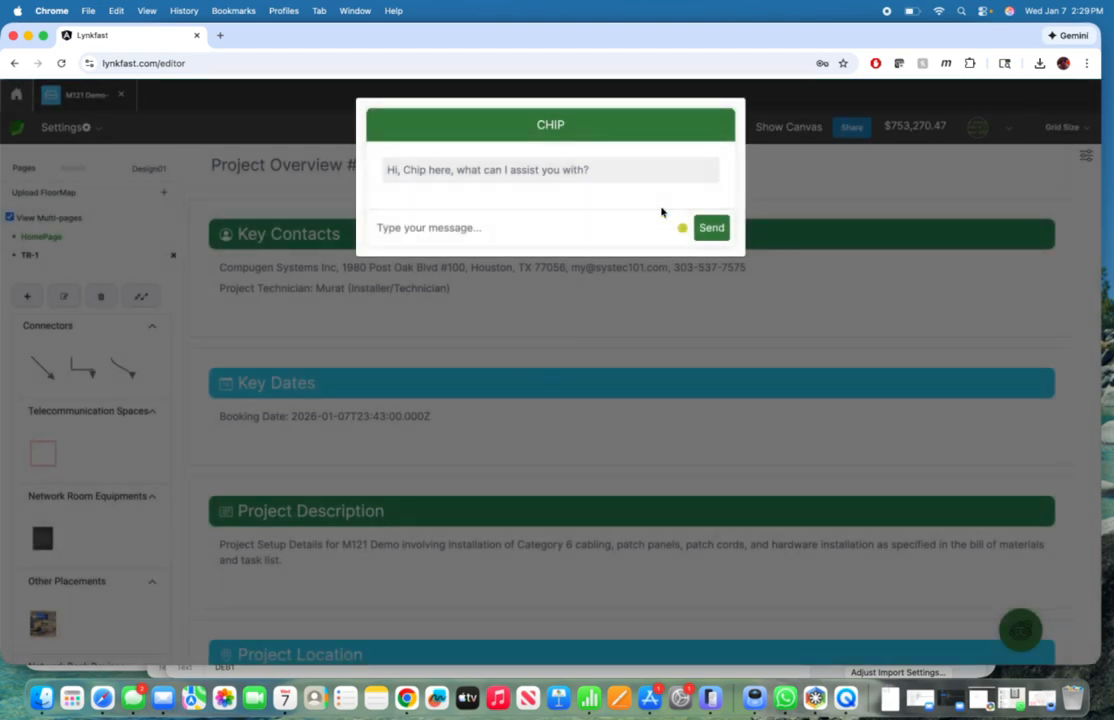
{"action": "left_click", "coordinate": [563, 222]}
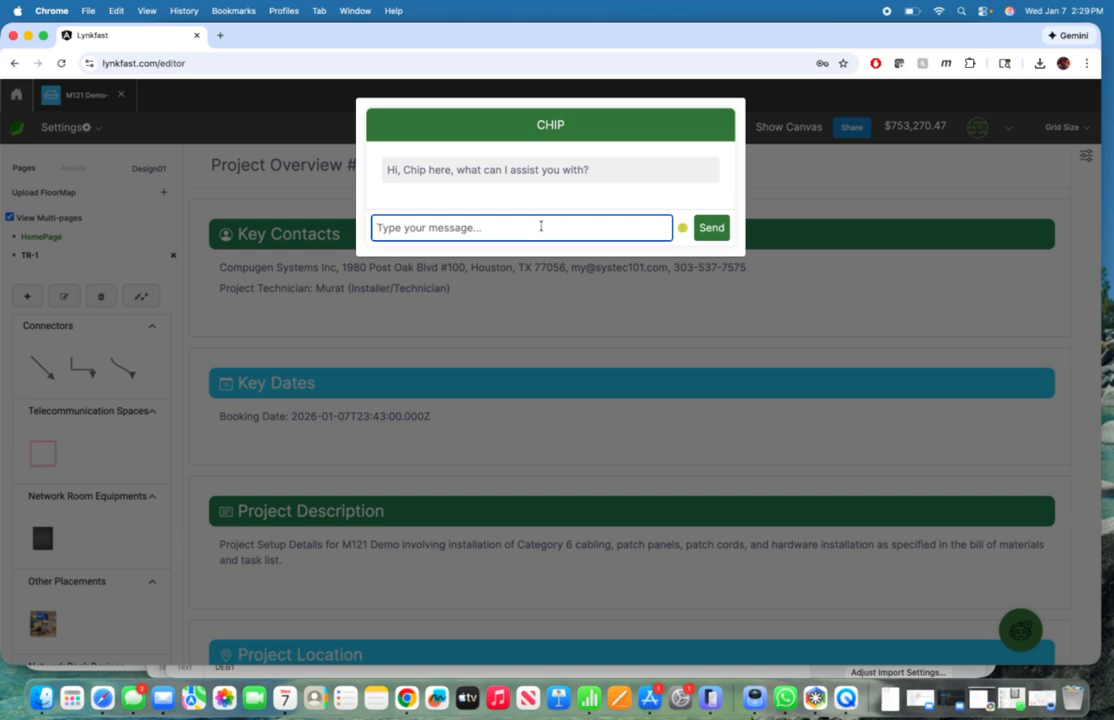
{"action": "type", "text": "W"}
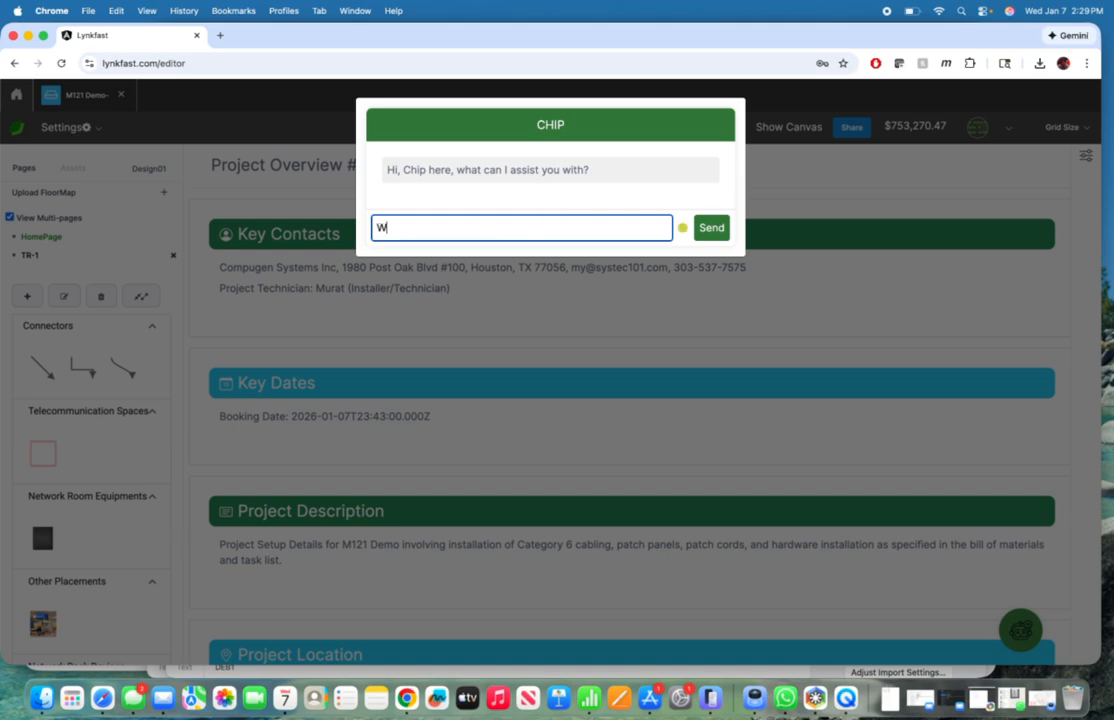
{"action": "type", "text": "hat color jack should i"}
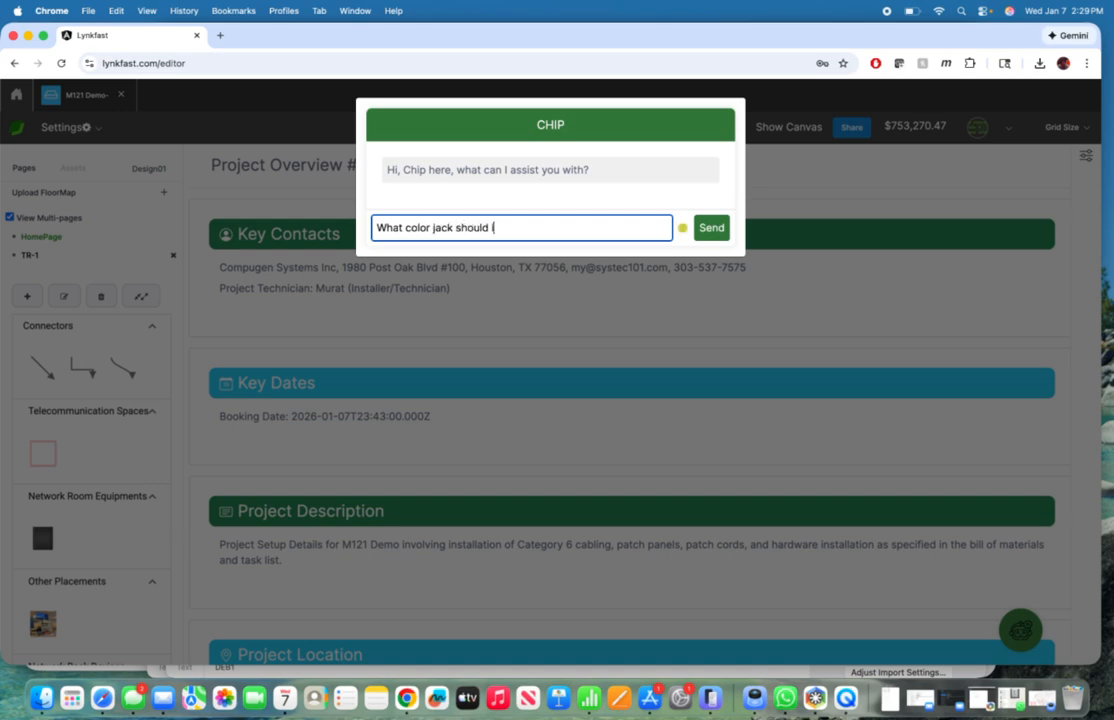
{"action": "type", "text": " use for the registers"}
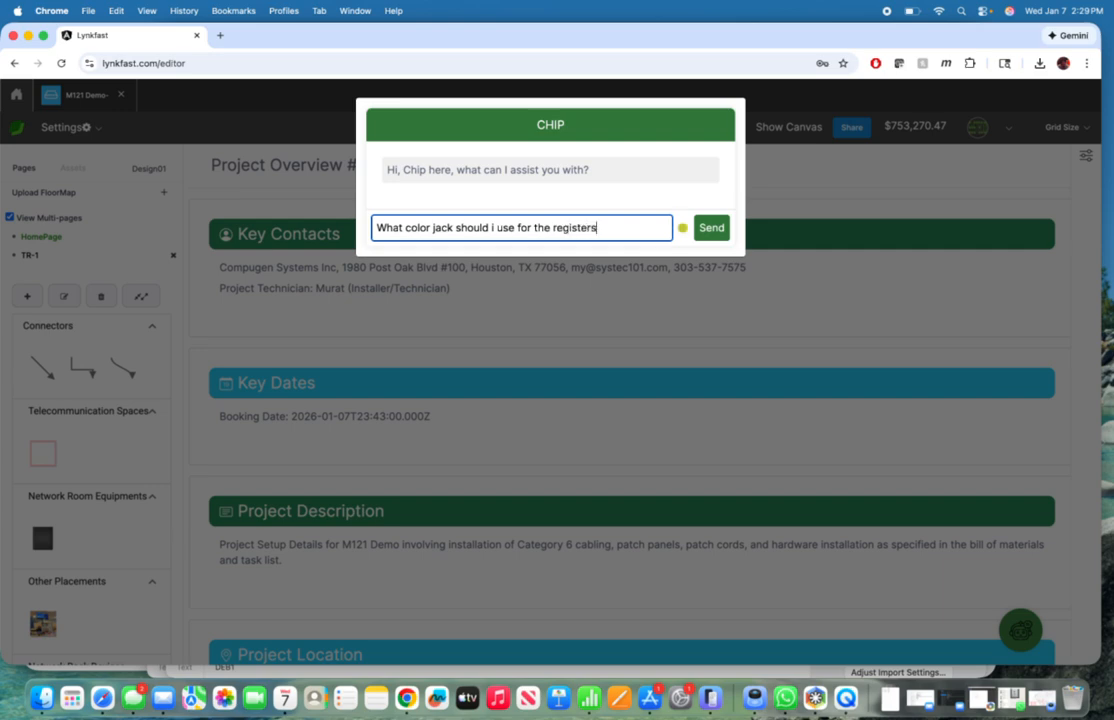
{"action": "key", "text": "Return"}
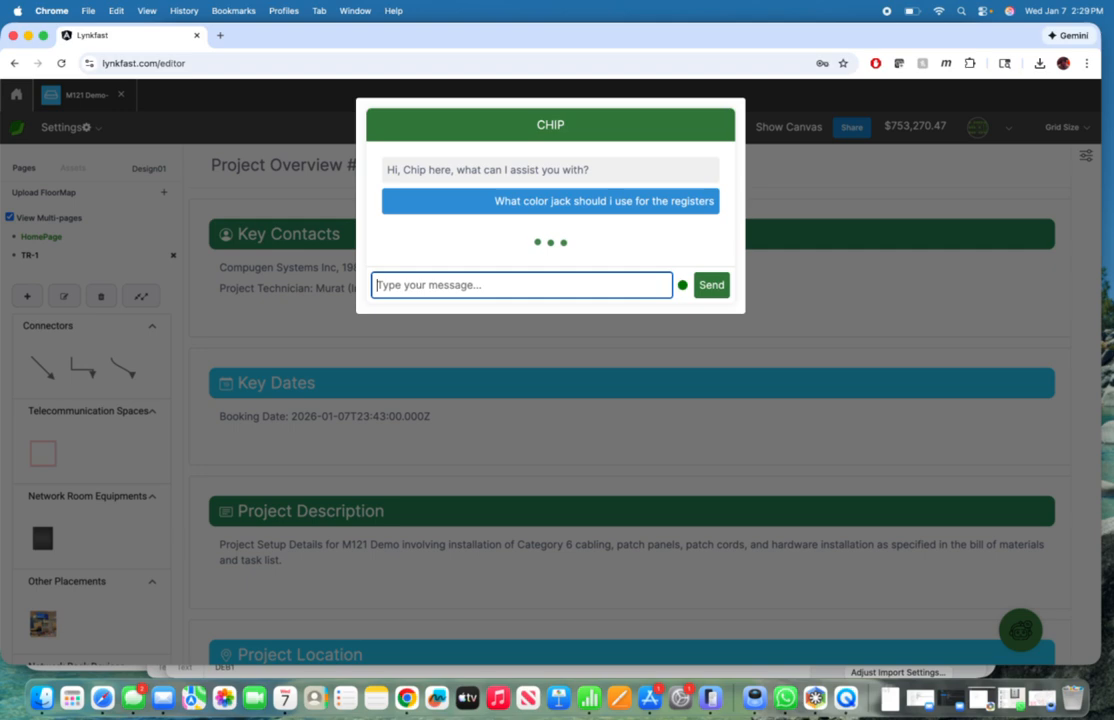
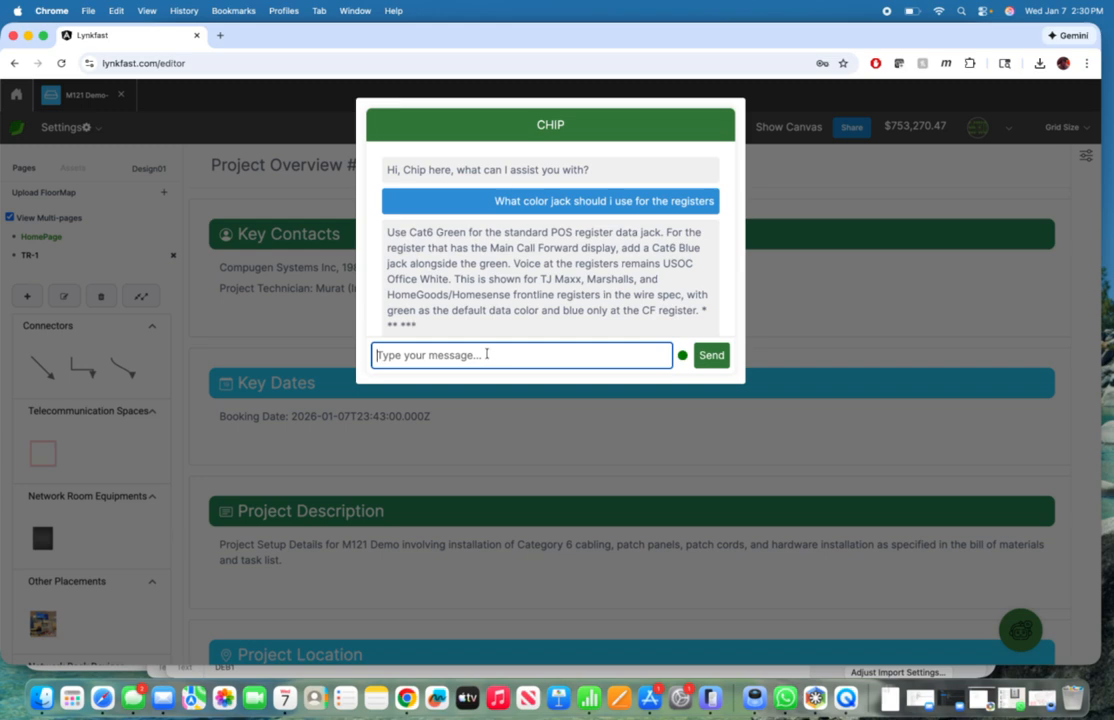
Step: Ask the Chip assistant "Can you write a scope of work for this project"
{"action": "type", "text": "Can yo"}
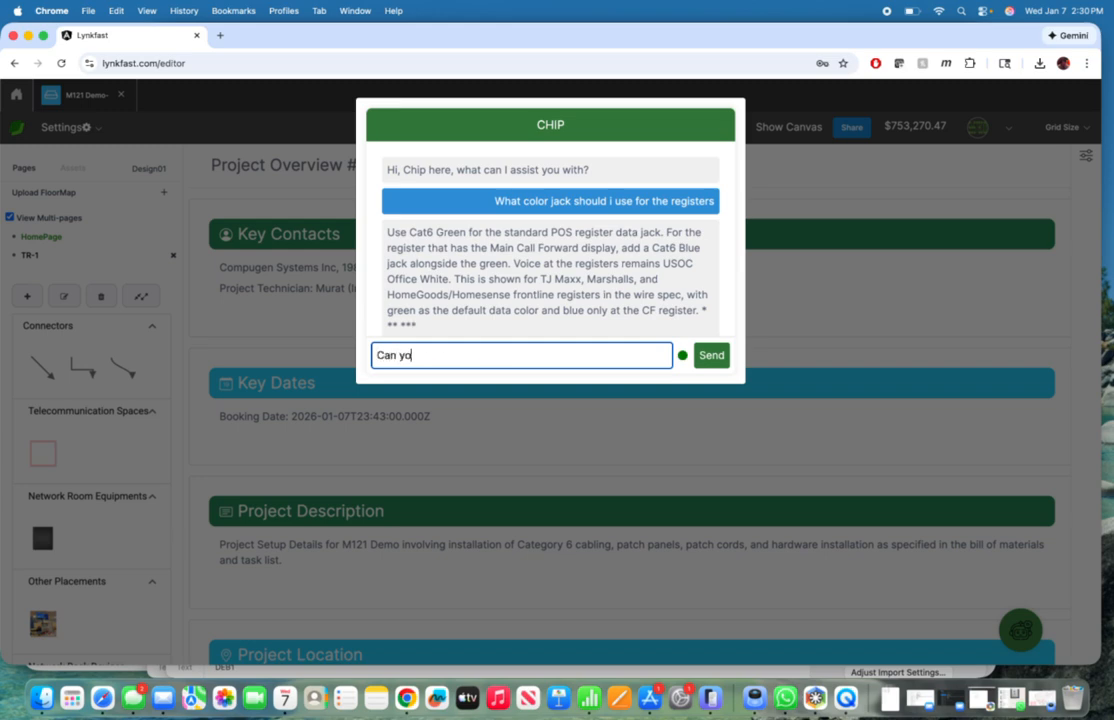
{"action": "type", "text": "u write a scope of"}
{"action": "type", "text": "work for th"}
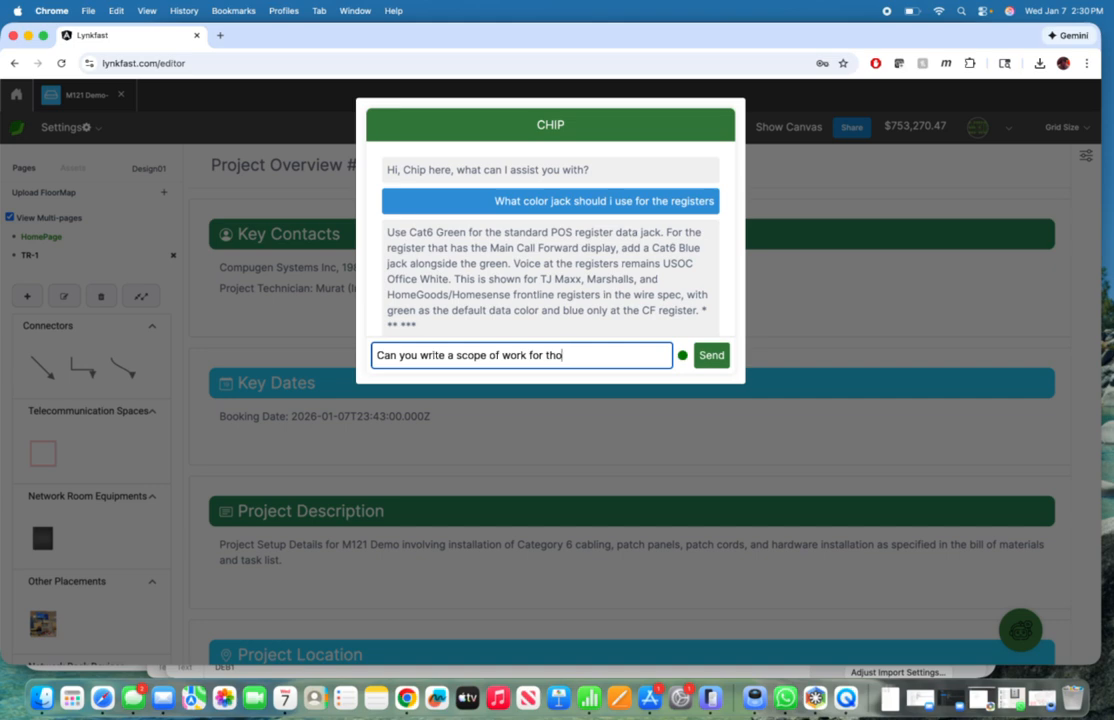
{"action": "type", "text": "is project"}
{"action": "left_click", "coordinate": [703, 353]}
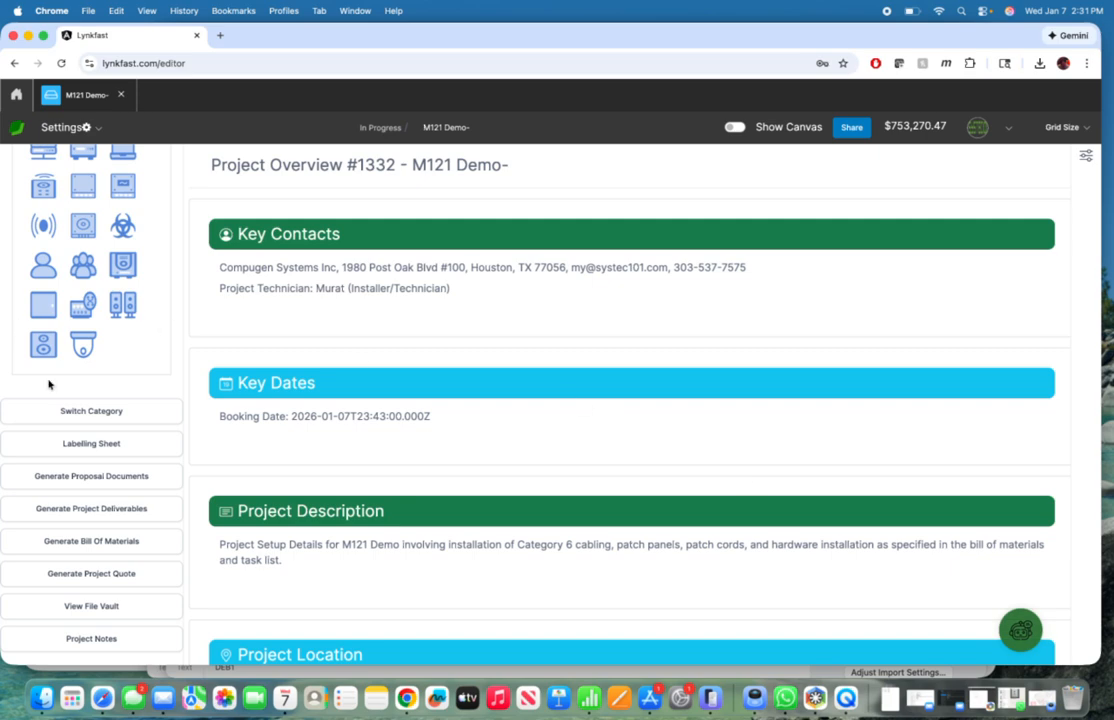
Step: Generate the project's Bill of Materials and copy its link
{"action": "left_click", "coordinate": [104, 545]}
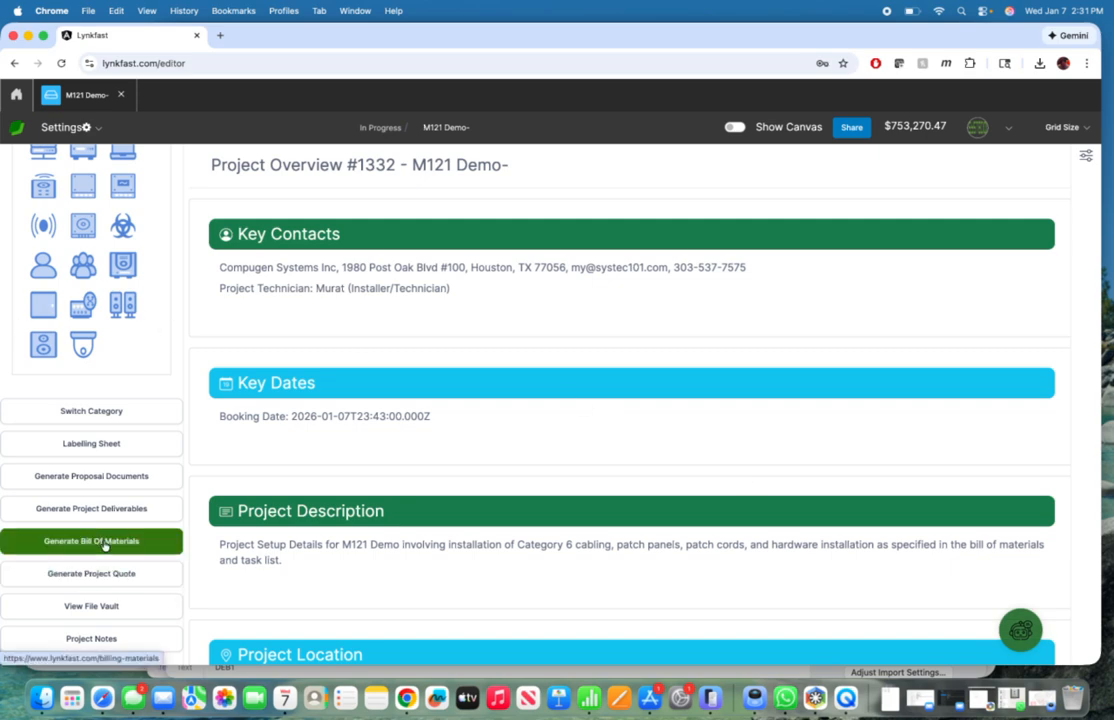
{"action": "left_click", "coordinate": [104, 545]}
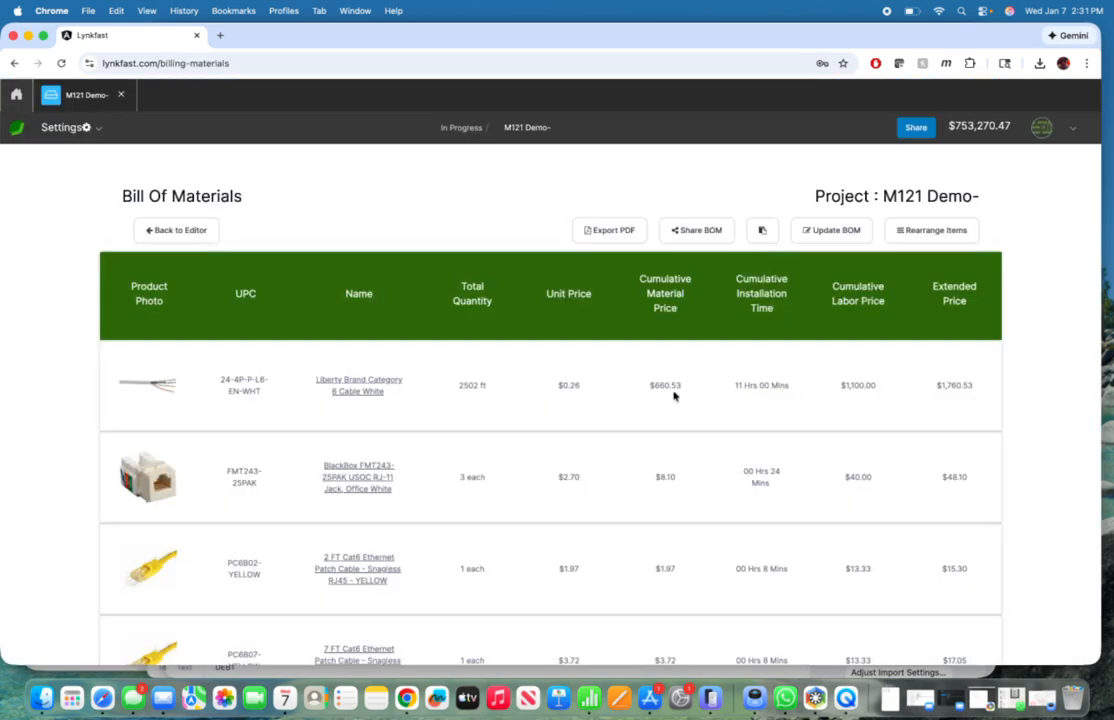
{"action": "left_click", "coordinate": [765, 231]}
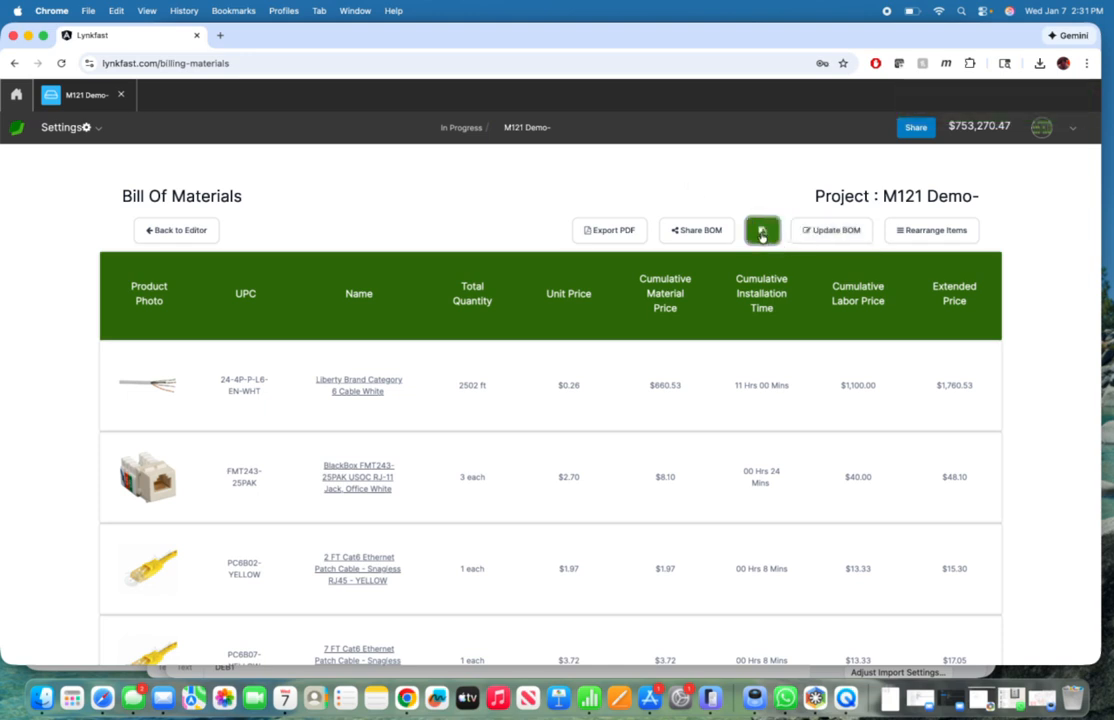
Step: In the project's Installer Tasks, start a manual task with item name "Inventory" and the note "BOM"
{"action": "left_click", "coordinate": [86, 130]}
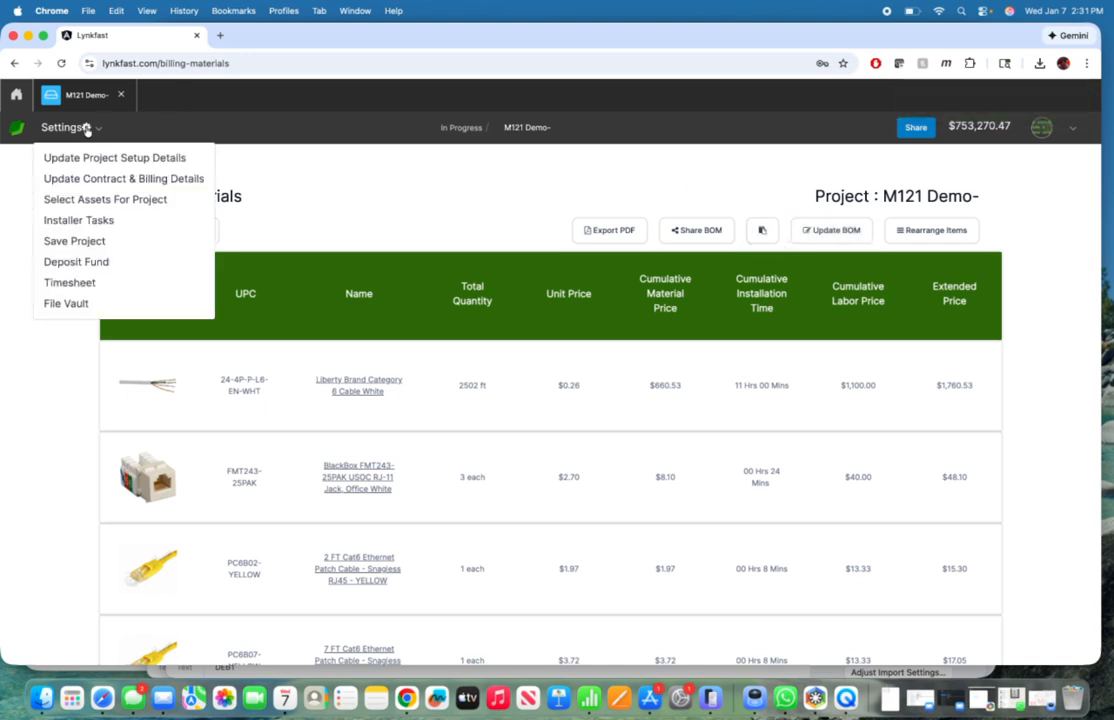
{"action": "left_click", "coordinate": [90, 220]}
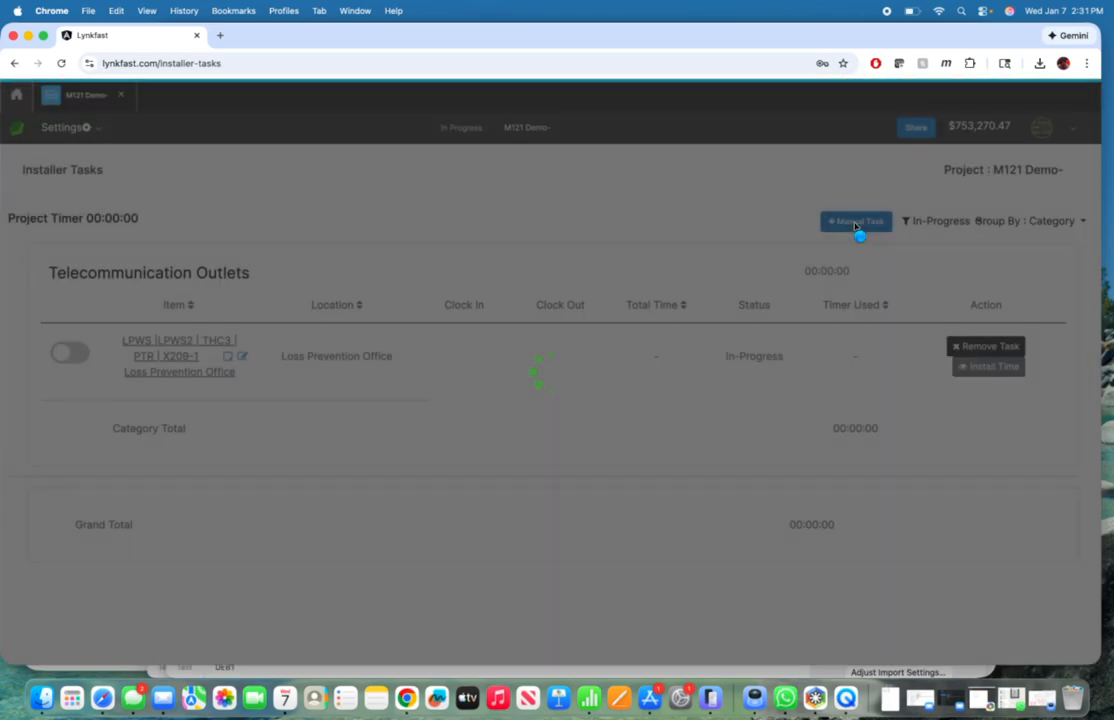
{"action": "left_click", "coordinate": [855, 223]}
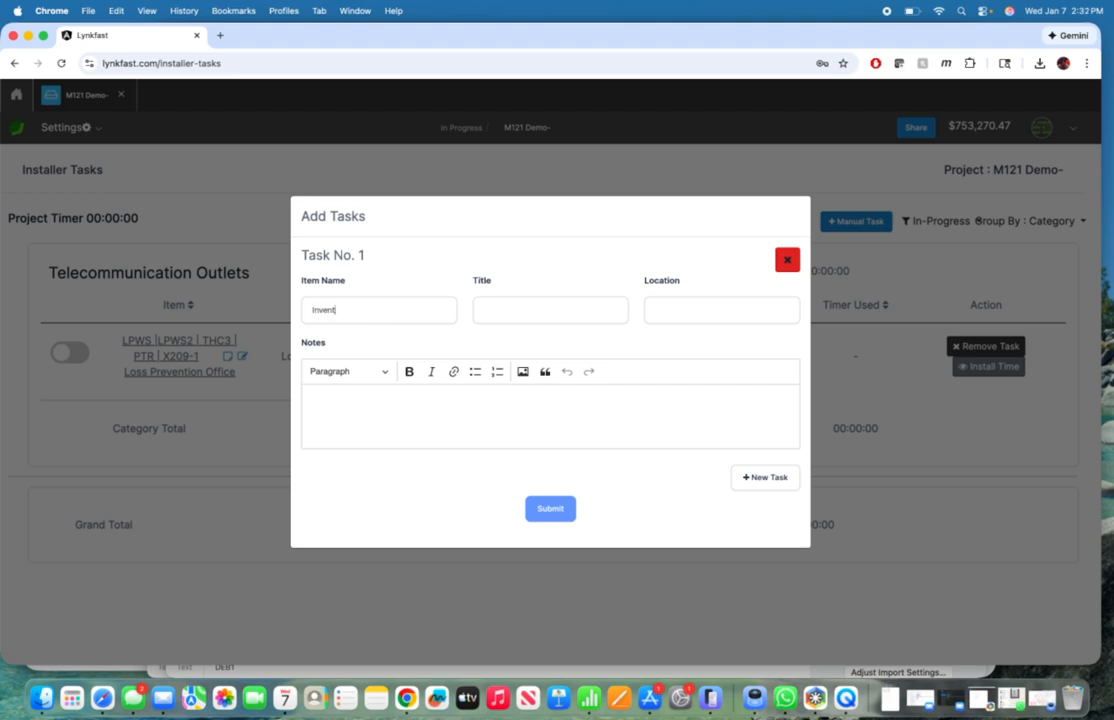
{"action": "left_click", "coordinate": [349, 402]}
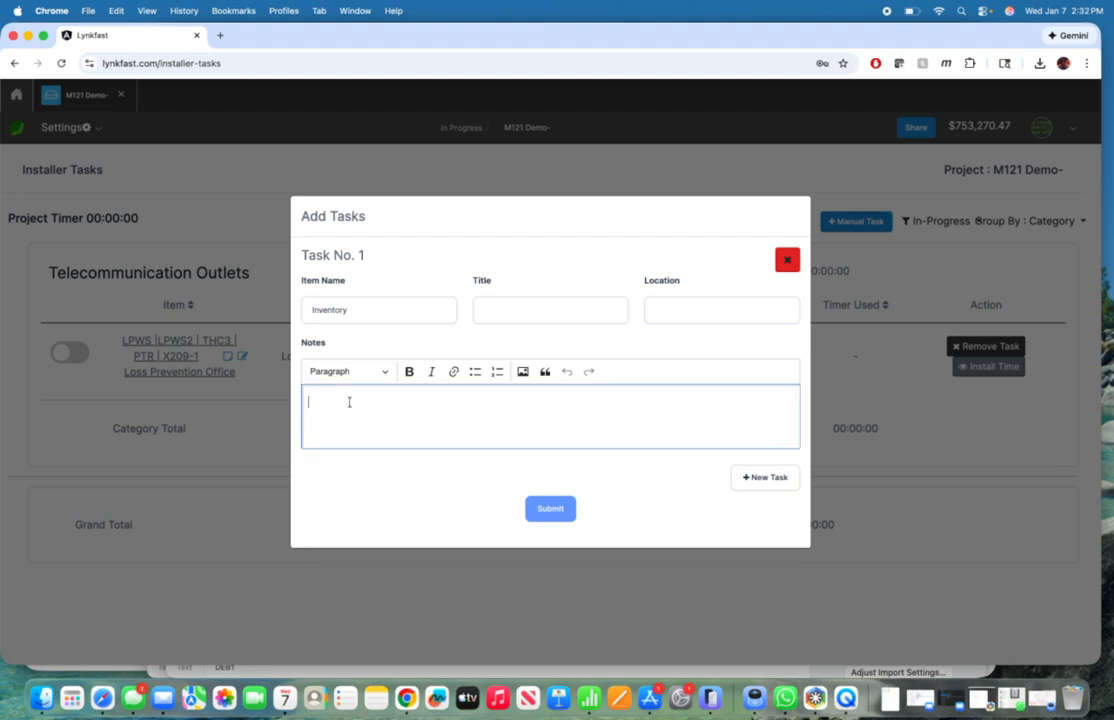
{"action": "type", "text": "BOM"}
Step: Turn the BOM note text into a hyperlink to the copied Bill of Materials URL
{"action": "key", "text": "shift+Left"}
{"action": "key", "text": "shift+Left"}
{"action": "key", "text": "shift+Left"}
{"action": "left_click", "coordinate": [453, 372]}
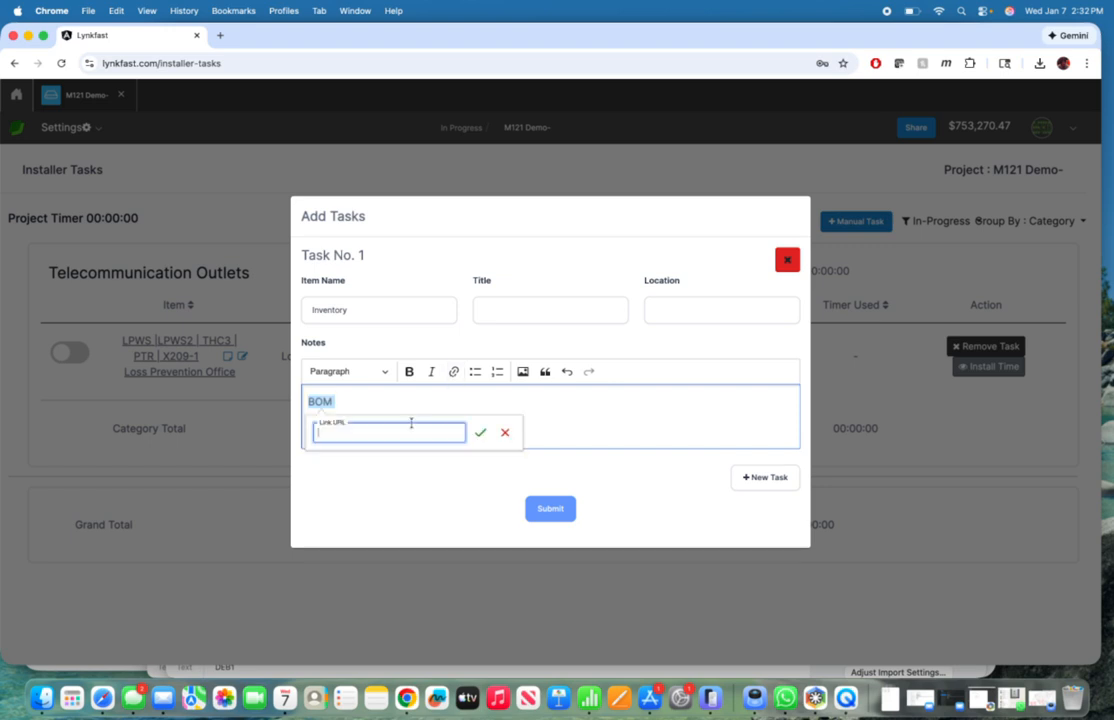
{"action": "key", "text": "super+v"}
{"action": "left_click", "coordinate": [480, 432]}
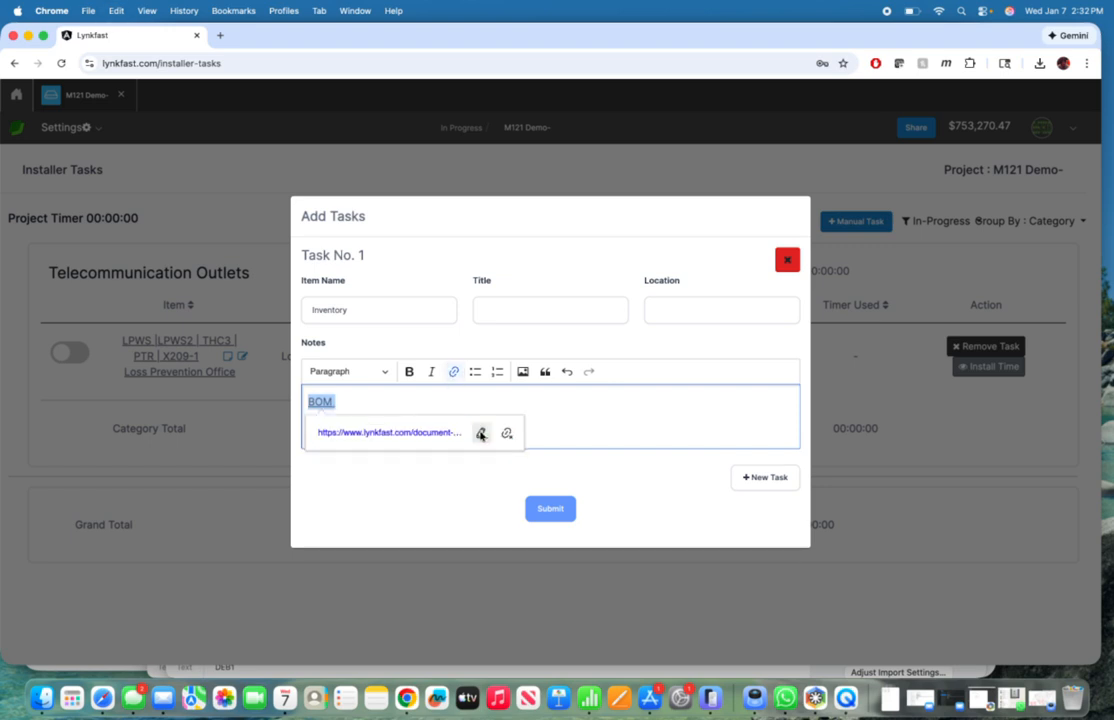
Step: Give the manual task the title "inventory" and submit it
{"action": "left_click", "coordinate": [545, 512]}
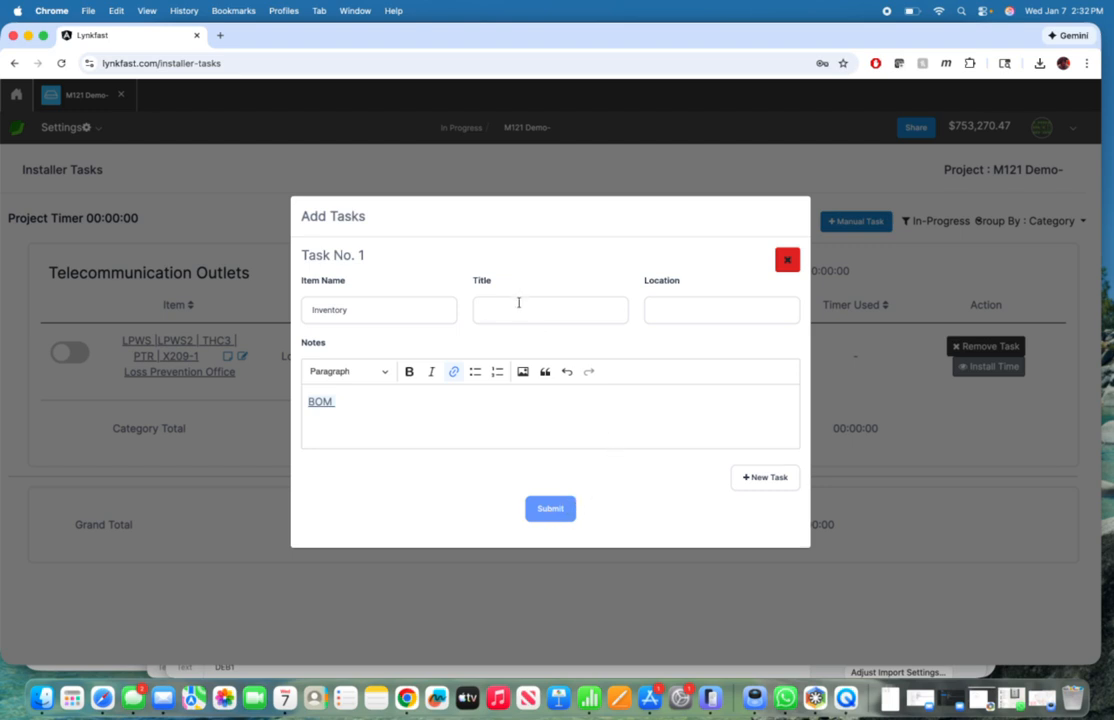
{"action": "left_click", "coordinate": [518, 302]}
{"action": "type", "text": "inventory"}
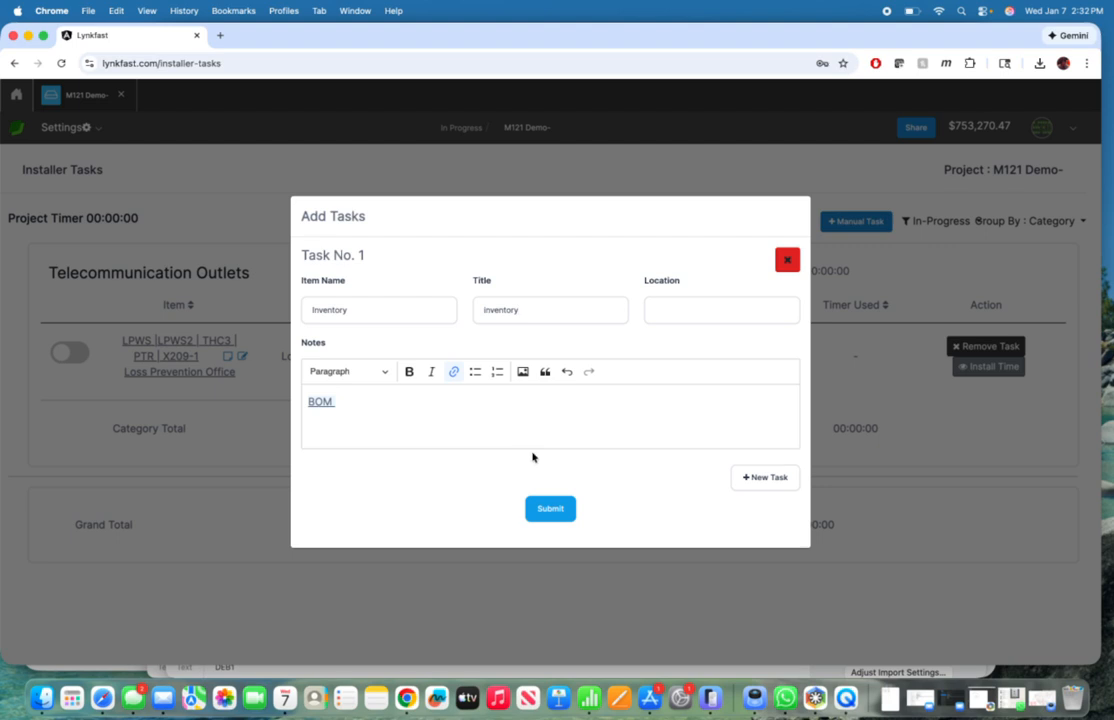
{"action": "left_click", "coordinate": [554, 513]}
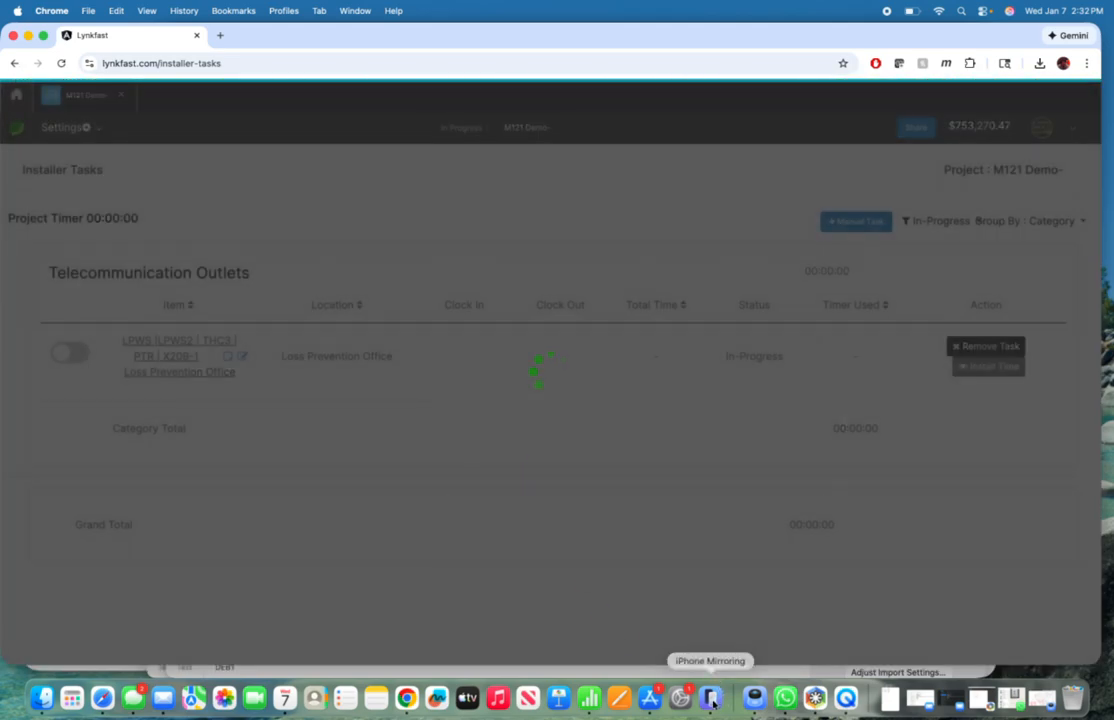
Step: Switch to iPhone Mirroring, reconnect to the phone, and return from the open task to the project's task list
{"action": "left_click", "coordinate": [711, 699]}
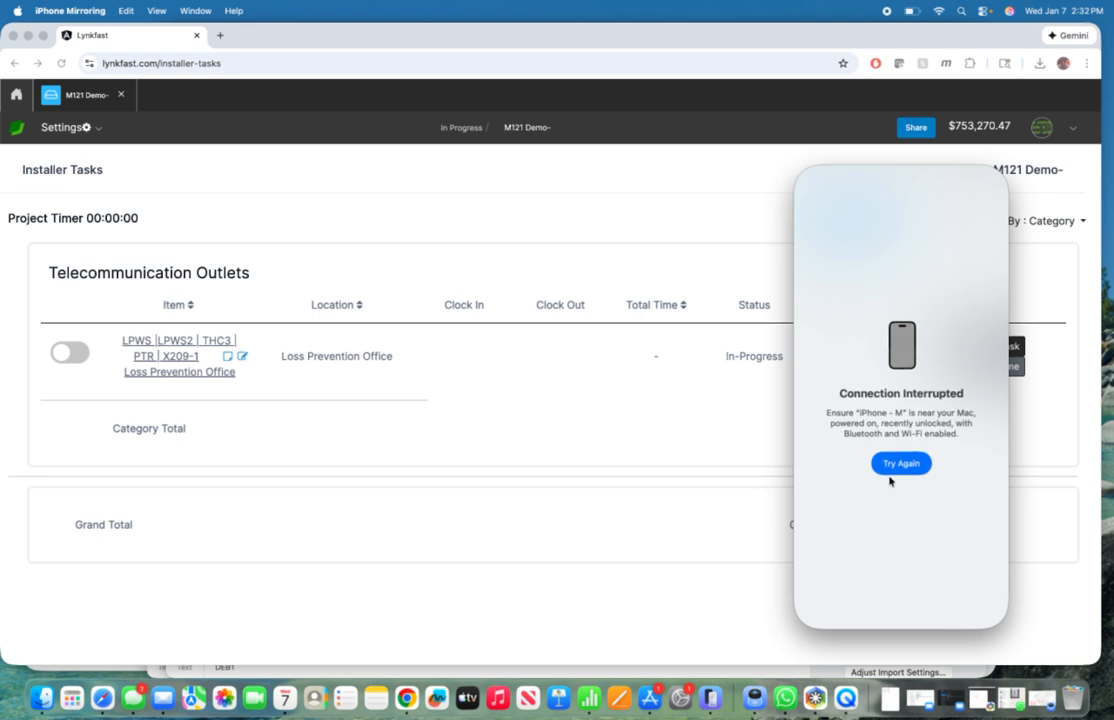
{"action": "left_click", "coordinate": [894, 466]}
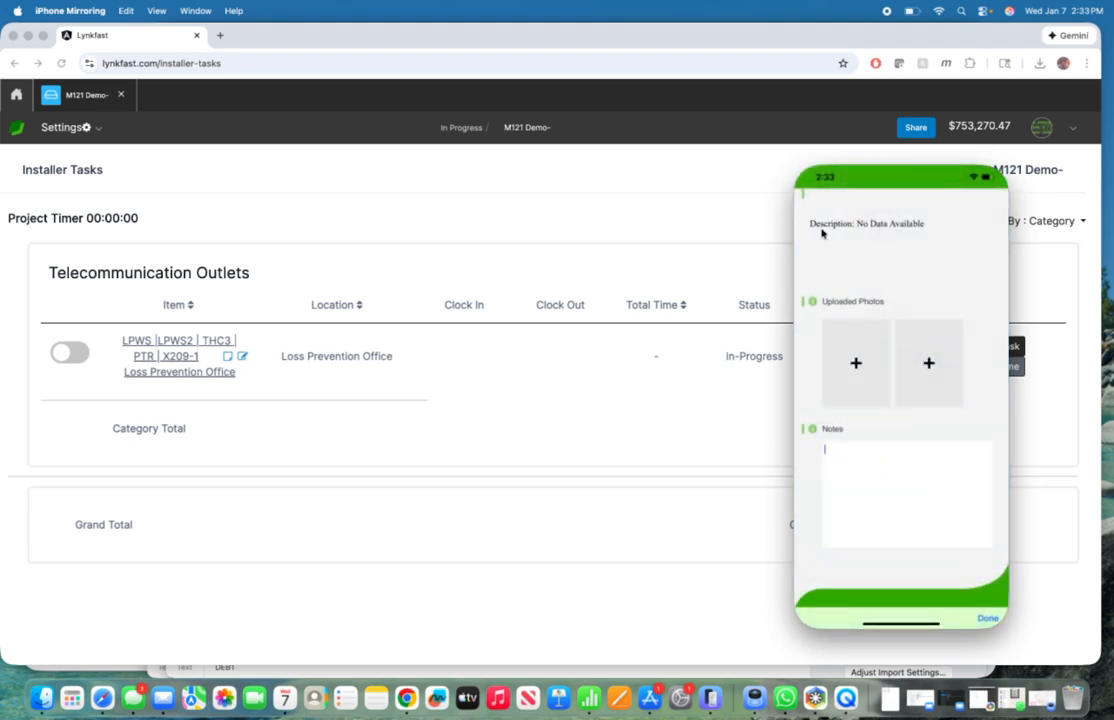
{"action": "scroll", "coordinate": [825, 235], "scroll_direction": "up", "scroll_amount": 3}
{"action": "left_click", "coordinate": [816, 218]}
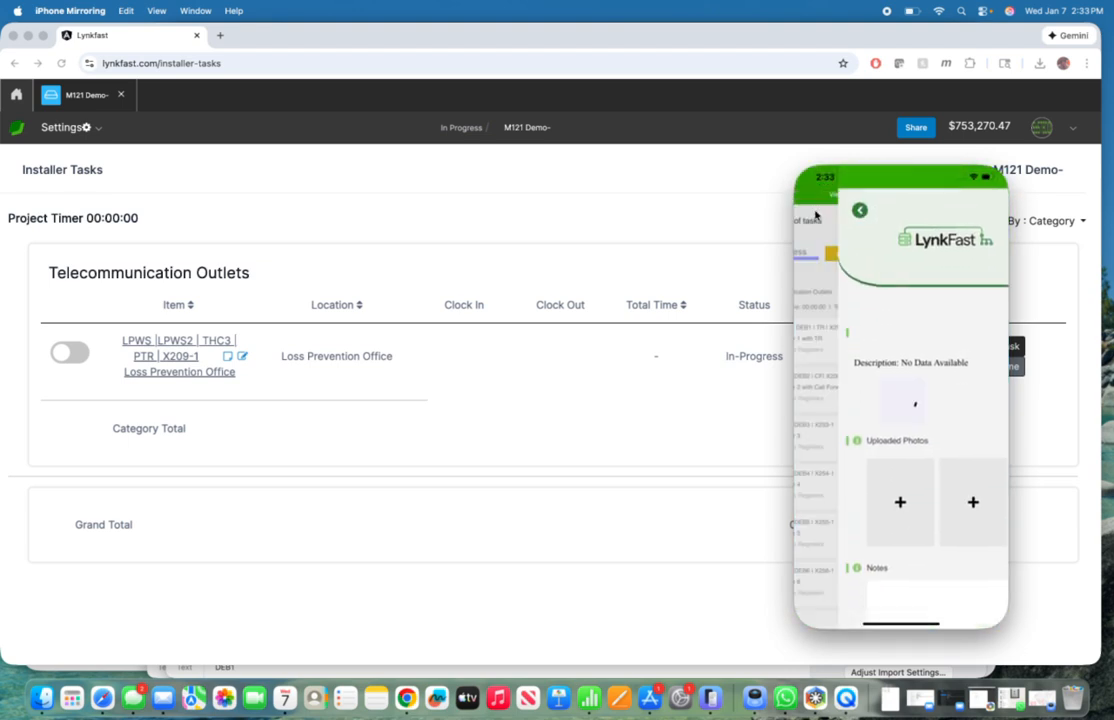
Step: Refresh the M121 Demo- project on the phone and open the Inventory task under Others
{"action": "scroll", "coordinate": [820, 230], "scroll_direction": "up", "scroll_amount": 5}
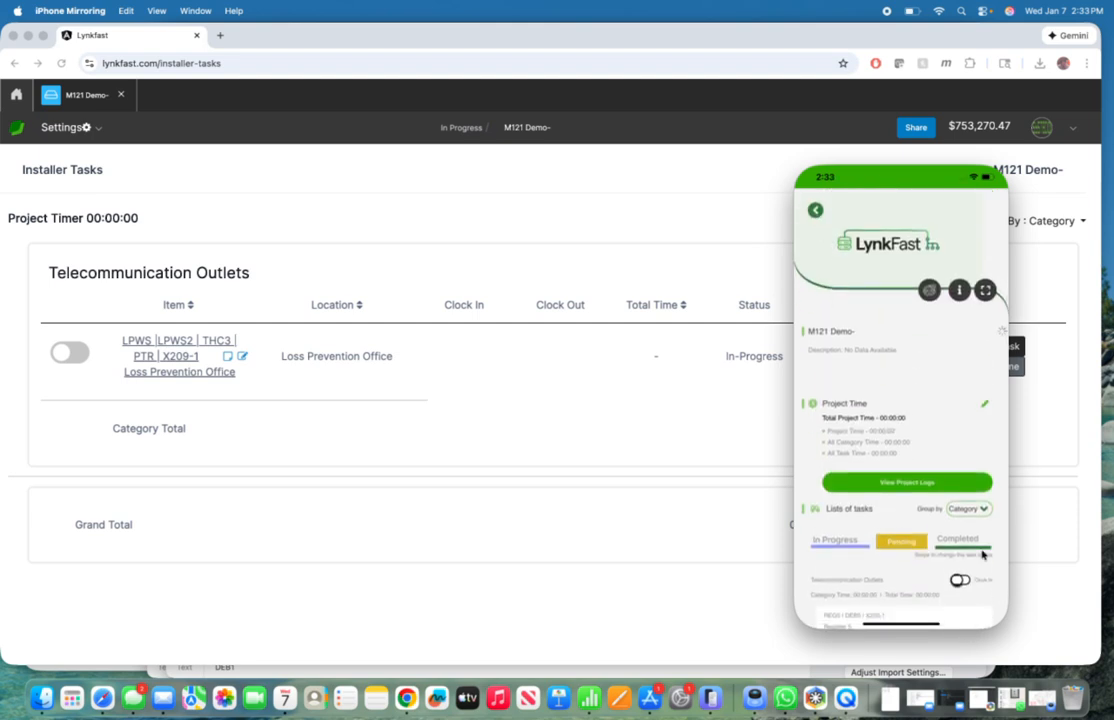
{"action": "scroll", "coordinate": [897, 465], "scroll_direction": "down", "scroll_amount": 5}
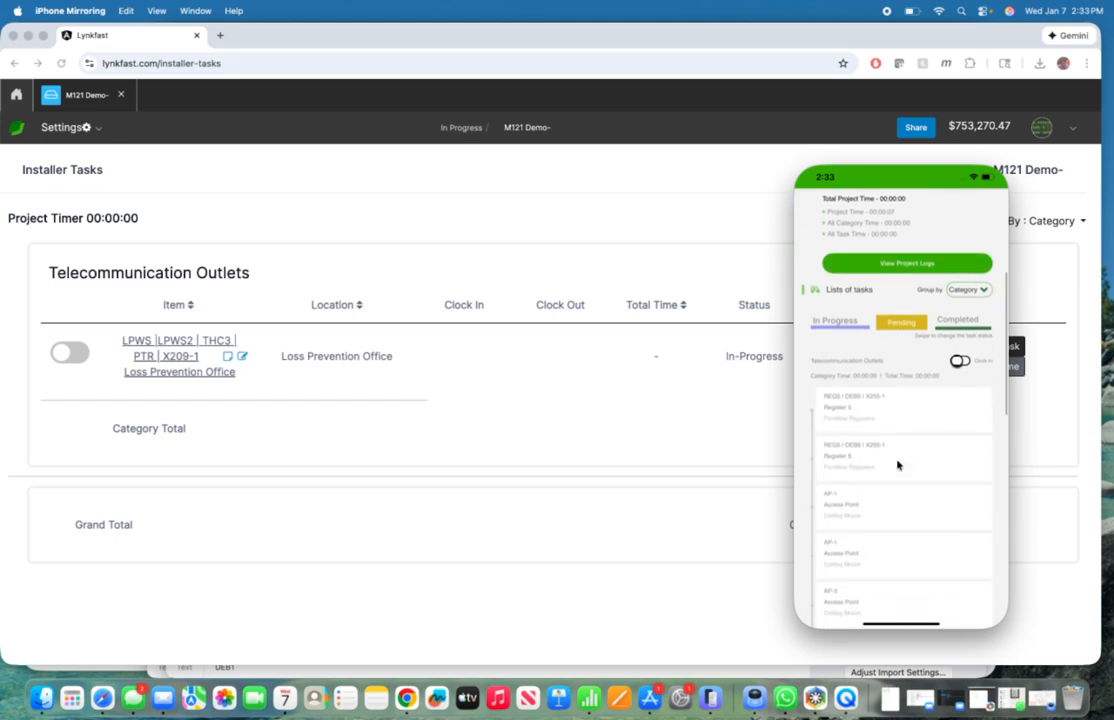
{"action": "scroll", "coordinate": [897, 465], "scroll_direction": "down", "scroll_amount": 5}
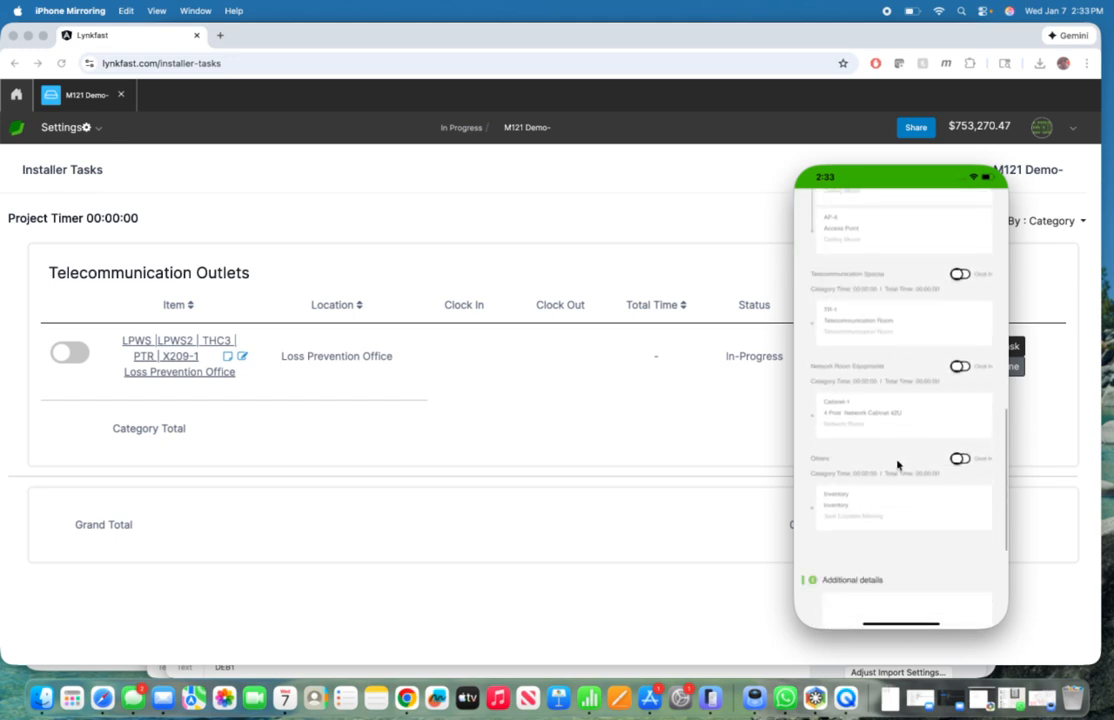
{"action": "scroll", "coordinate": [897, 465], "scroll_direction": "down", "scroll_amount": 3}
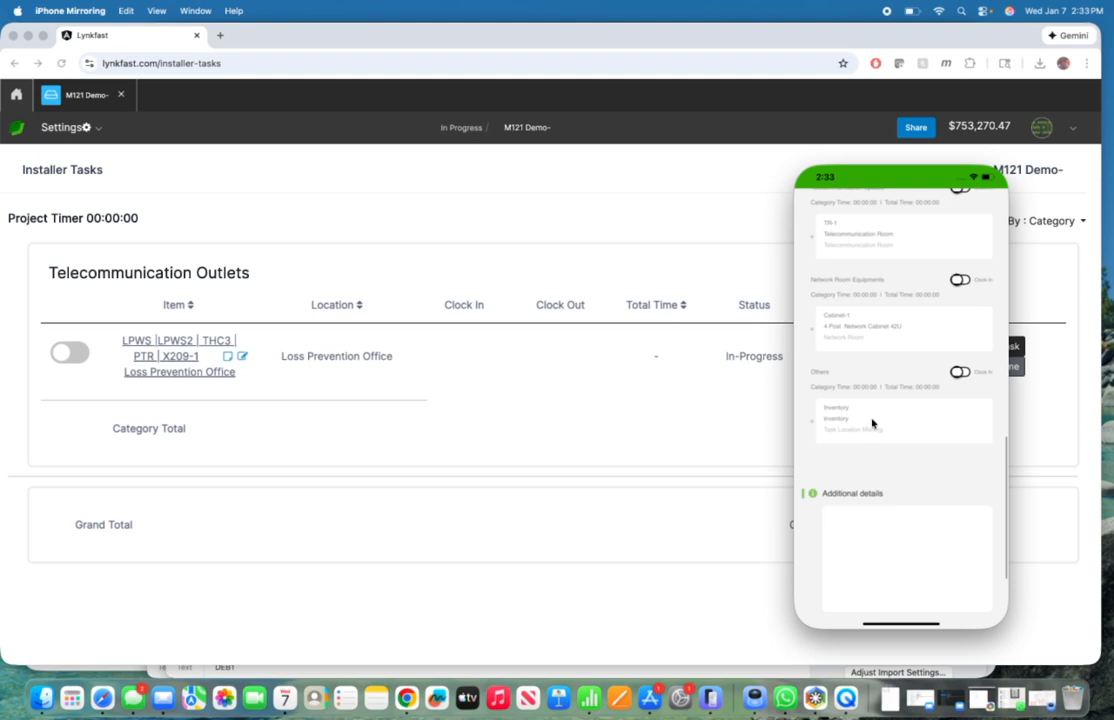
{"action": "left_click", "coordinate": [873, 423]}
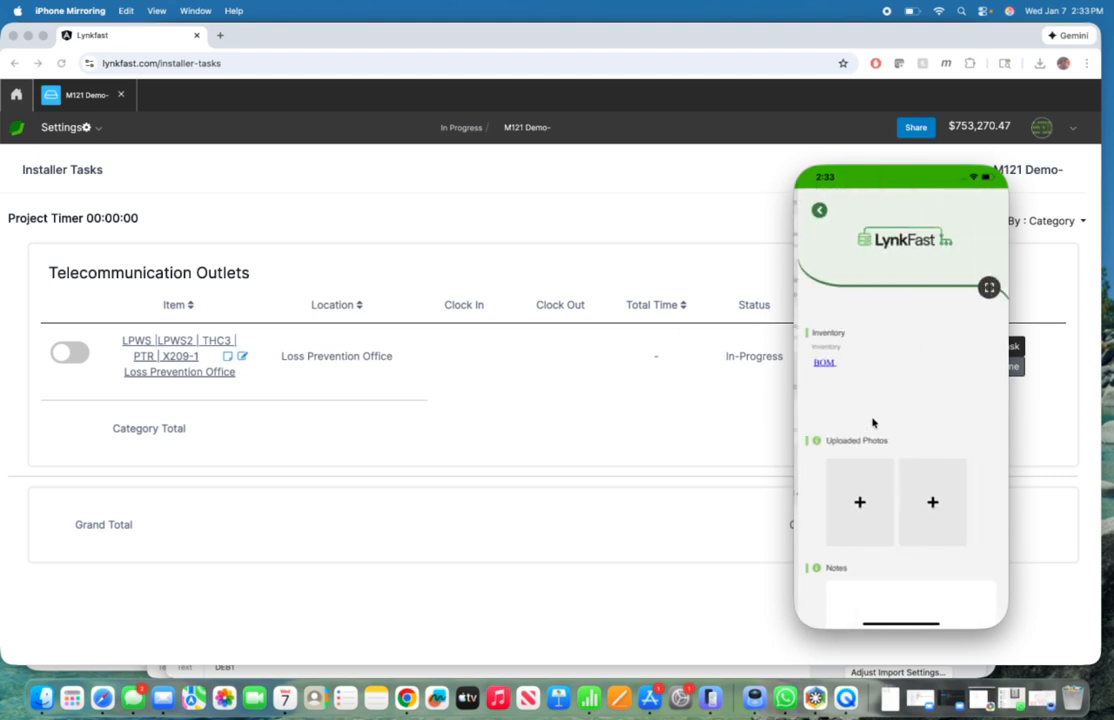
Step: Open the Inventory task's BOM link and go back from the login page to the Bill of Materials
{"action": "left_click", "coordinate": [821, 366]}
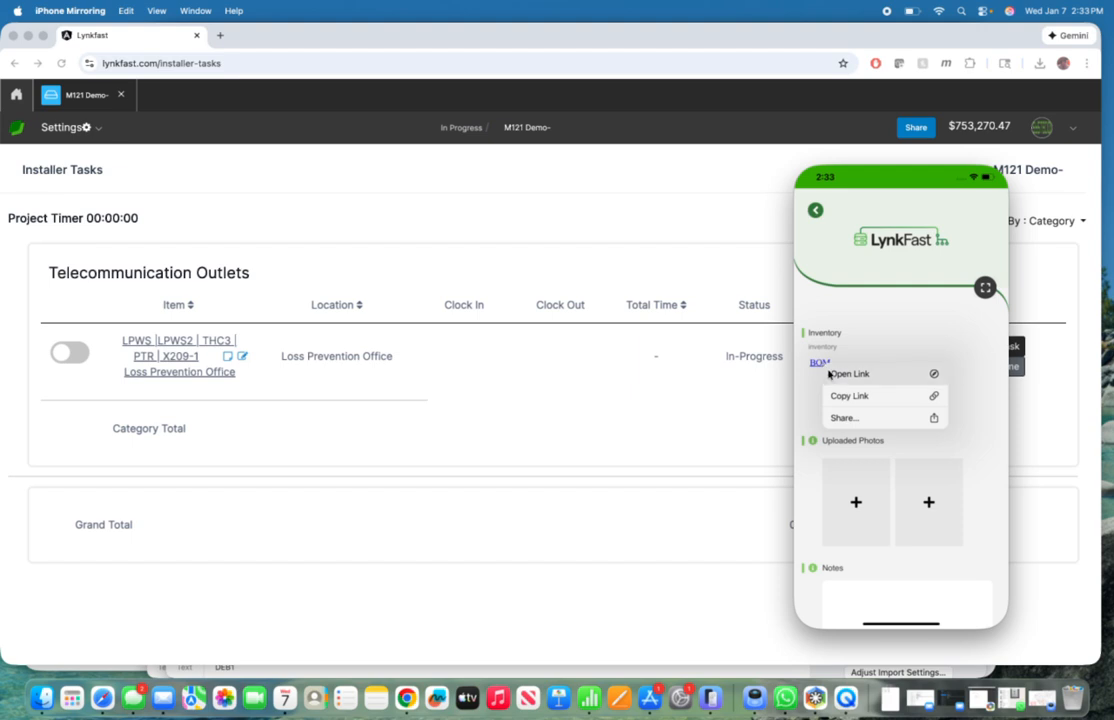
{"action": "left_click", "coordinate": [839, 375]}
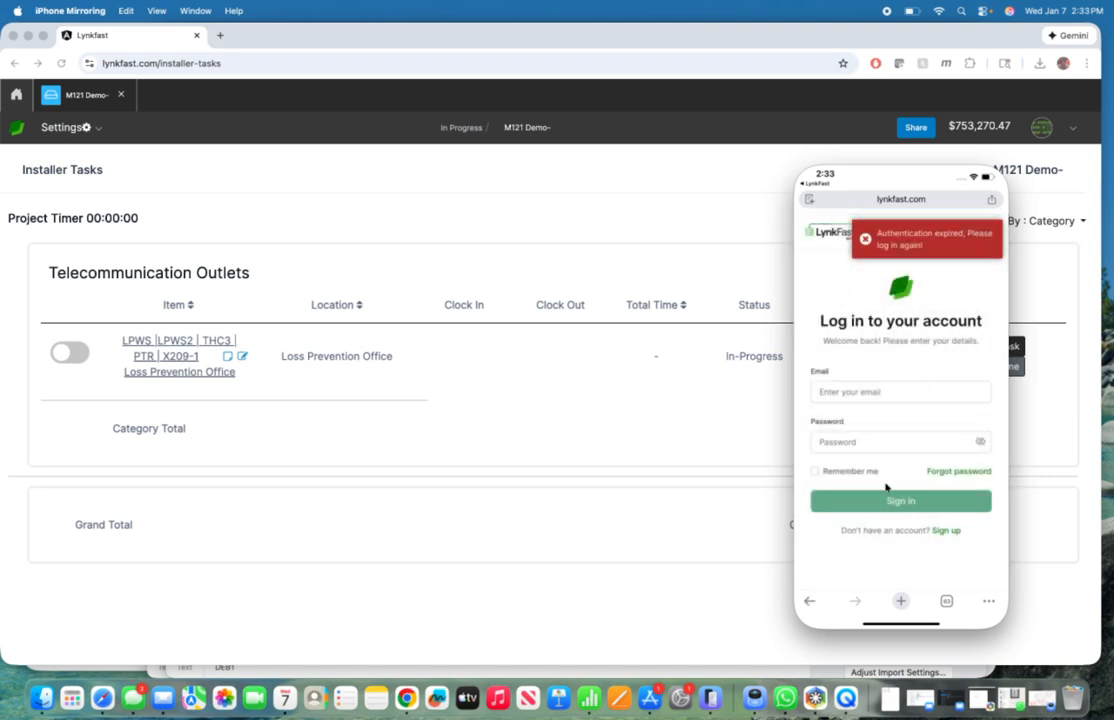
{"action": "left_click", "coordinate": [809, 601]}
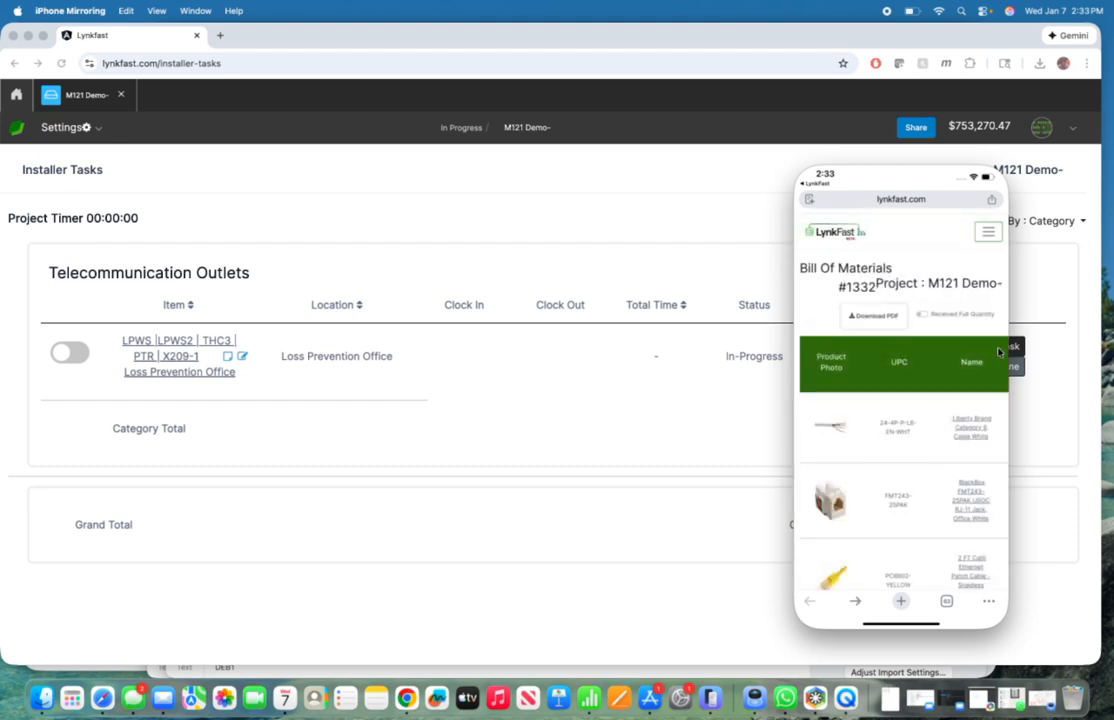
Step: Move the phone window up and examine the Bill of Materials items with their Total Quantity and Quantity Received columns
{"action": "mouse_move", "coordinate": [907, 173]}
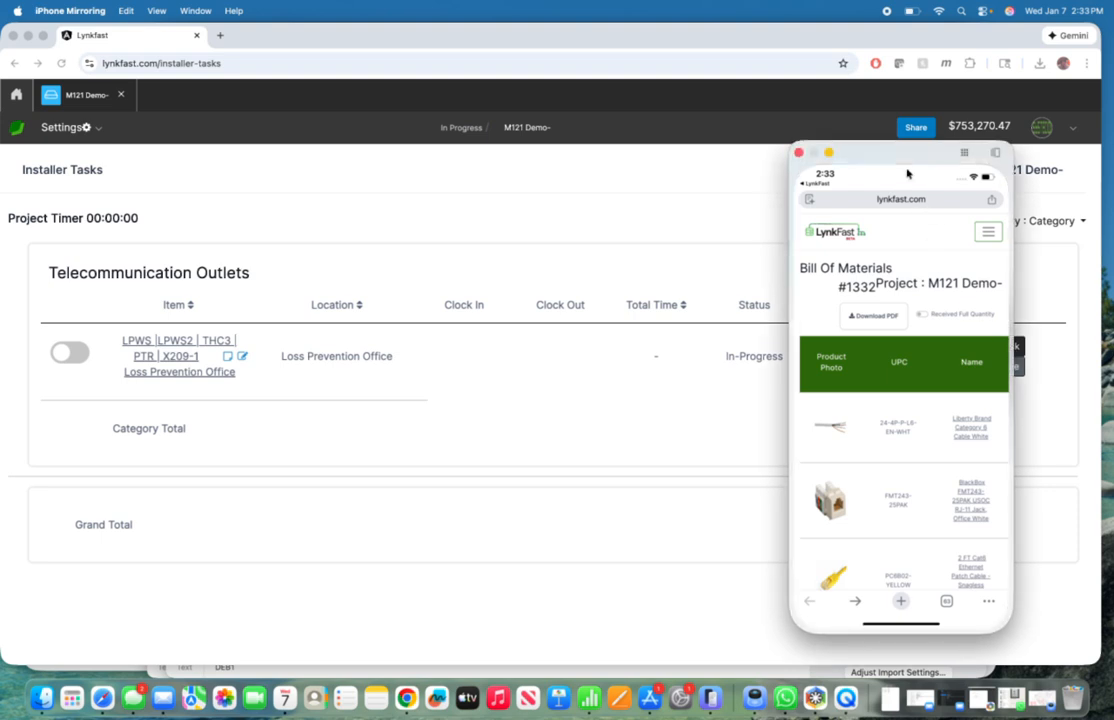
{"action": "left_click_drag", "start_coordinate": [903, 157], "coordinate": [878, 104]}
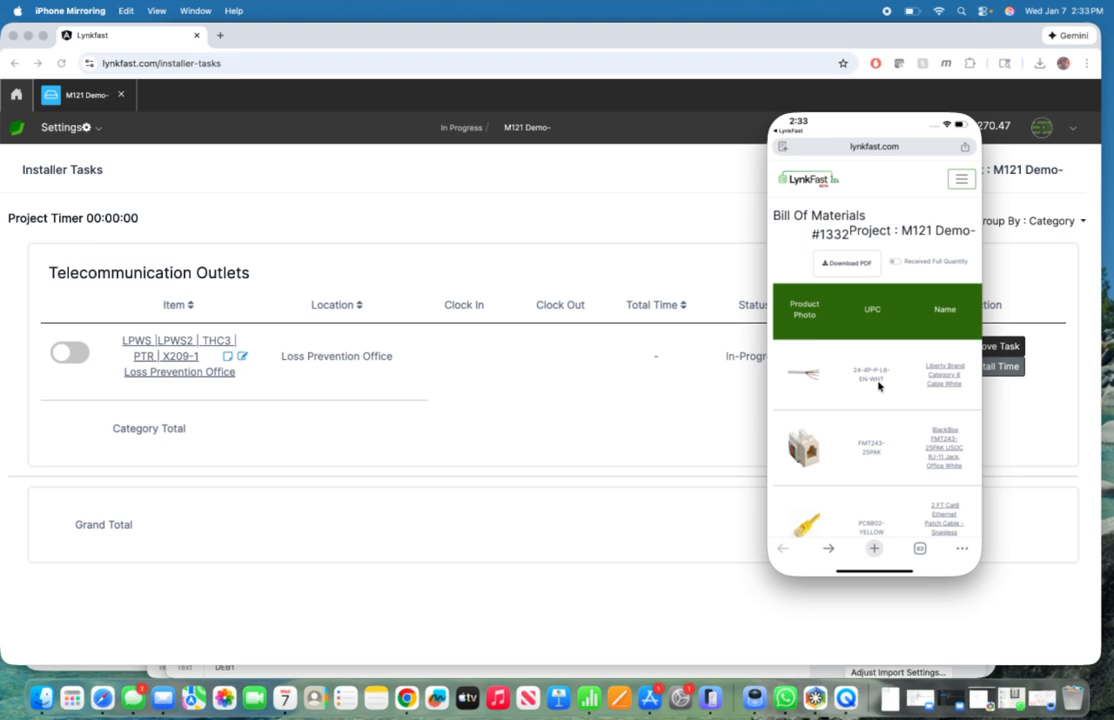
{"action": "scroll", "coordinate": [880, 386], "scroll_direction": "right", "scroll_amount": 5}
{"action": "scroll", "coordinate": [879, 386], "scroll_direction": "right", "scroll_amount": 3}
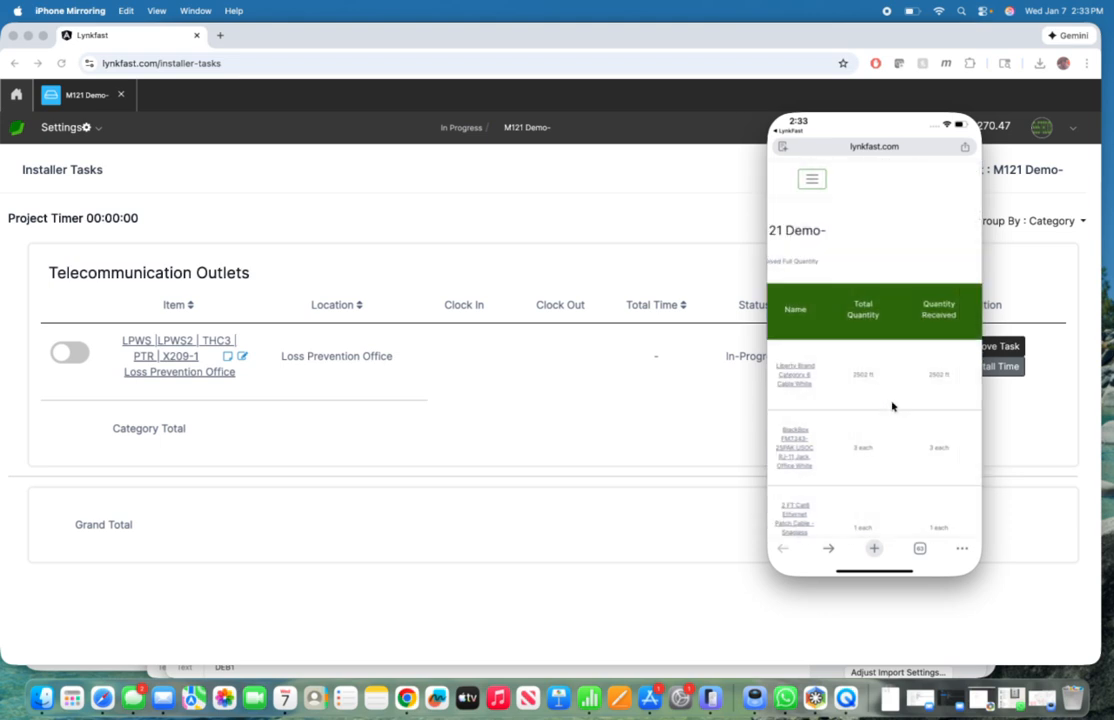
{"action": "scroll", "coordinate": [893, 405], "scroll_direction": "down", "scroll_amount": 10}
{"action": "scroll", "coordinate": [893, 405], "scroll_direction": "right", "scroll_amount": 5}
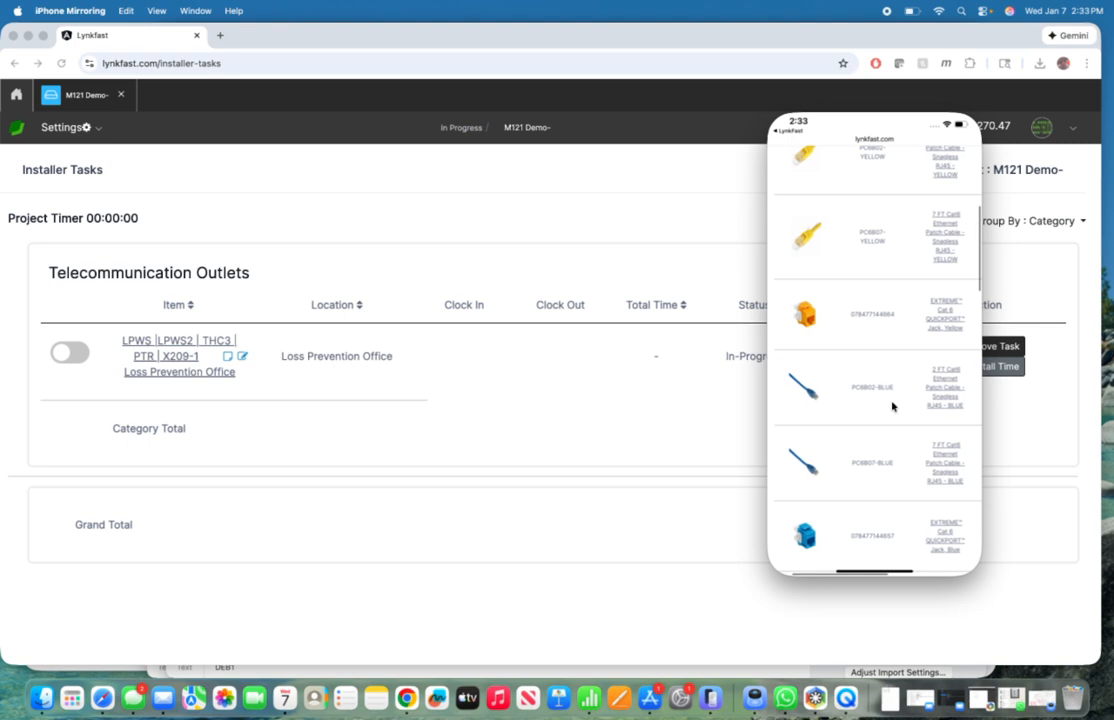
{"action": "scroll", "coordinate": [893, 405], "scroll_direction": "up", "scroll_amount": 10}
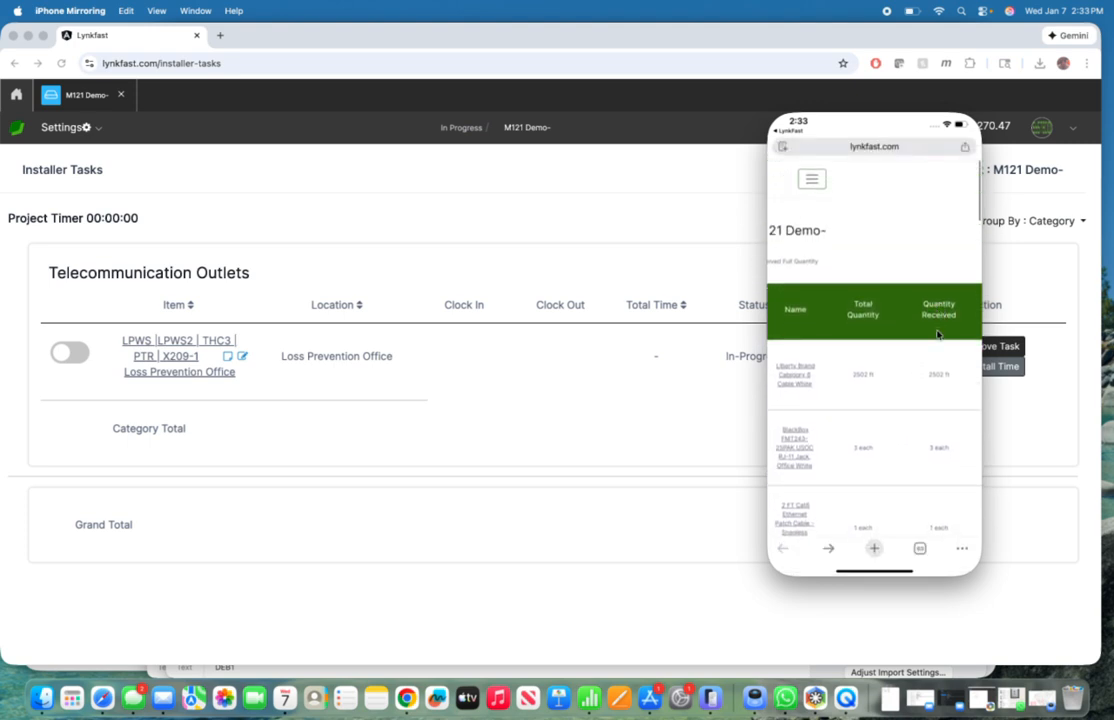
Step: Toggle Received Full Quantity and set the received quantity of the BlackBox FMT243-25PAK USOC RJ-11 jack to 2
{"action": "scroll", "coordinate": [928, 261], "scroll_direction": "right", "scroll_amount": 5}
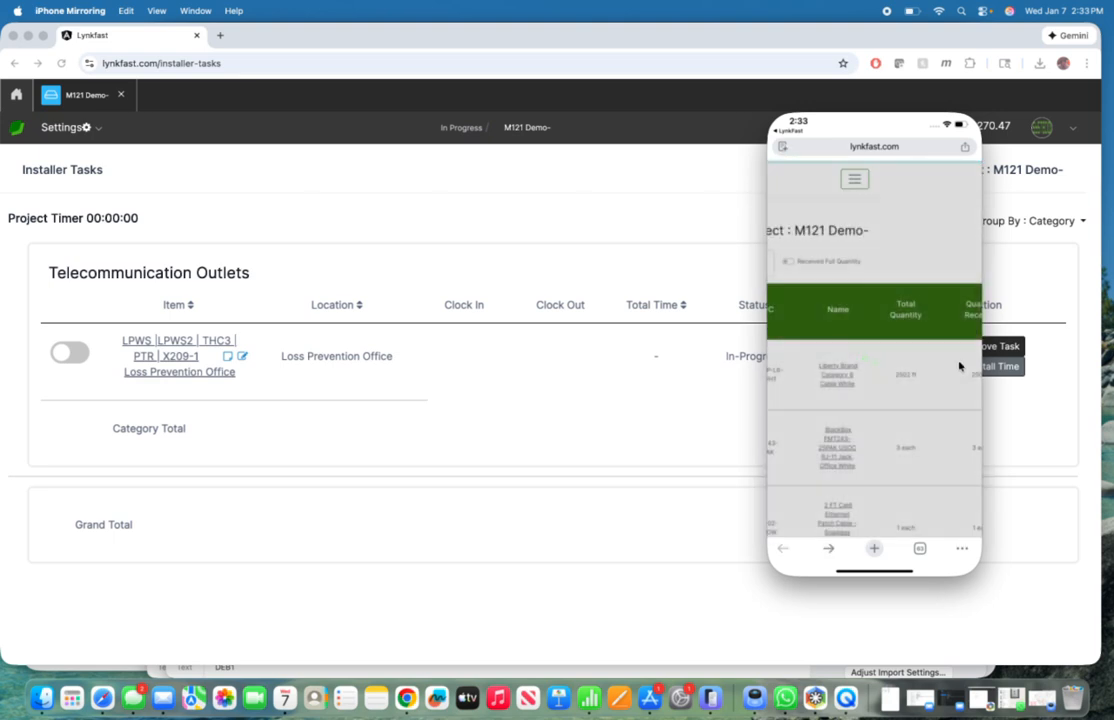
{"action": "left_click", "coordinate": [789, 262]}
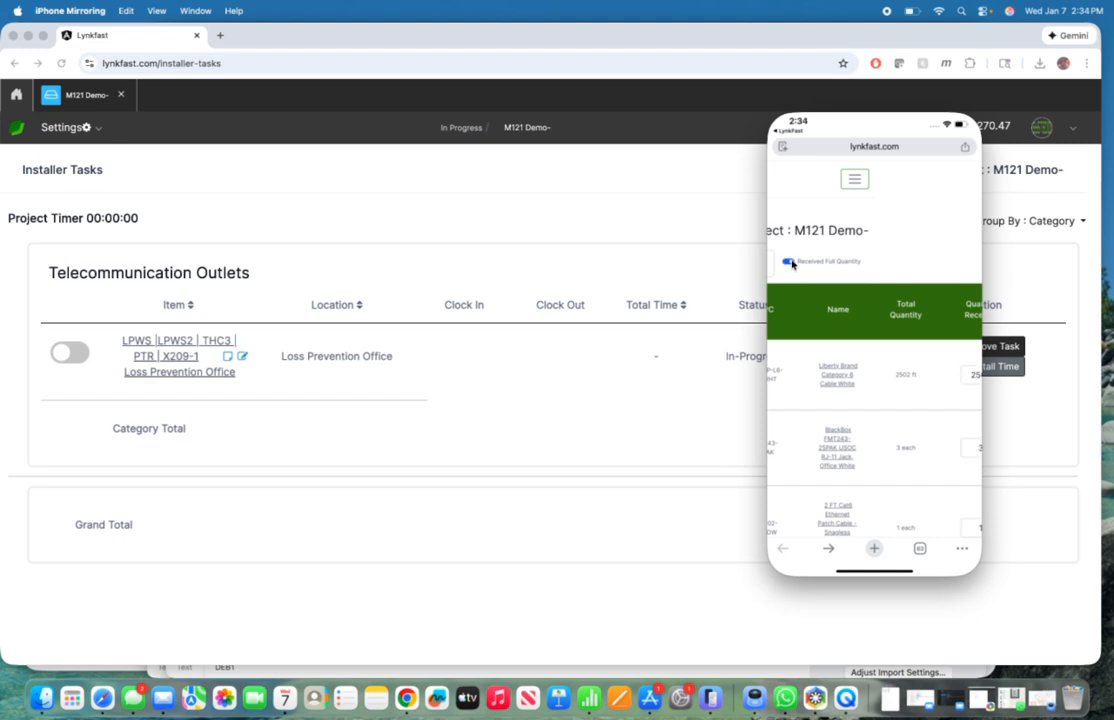
{"action": "scroll", "coordinate": [888, 405], "scroll_direction": "right", "scroll_amount": 3}
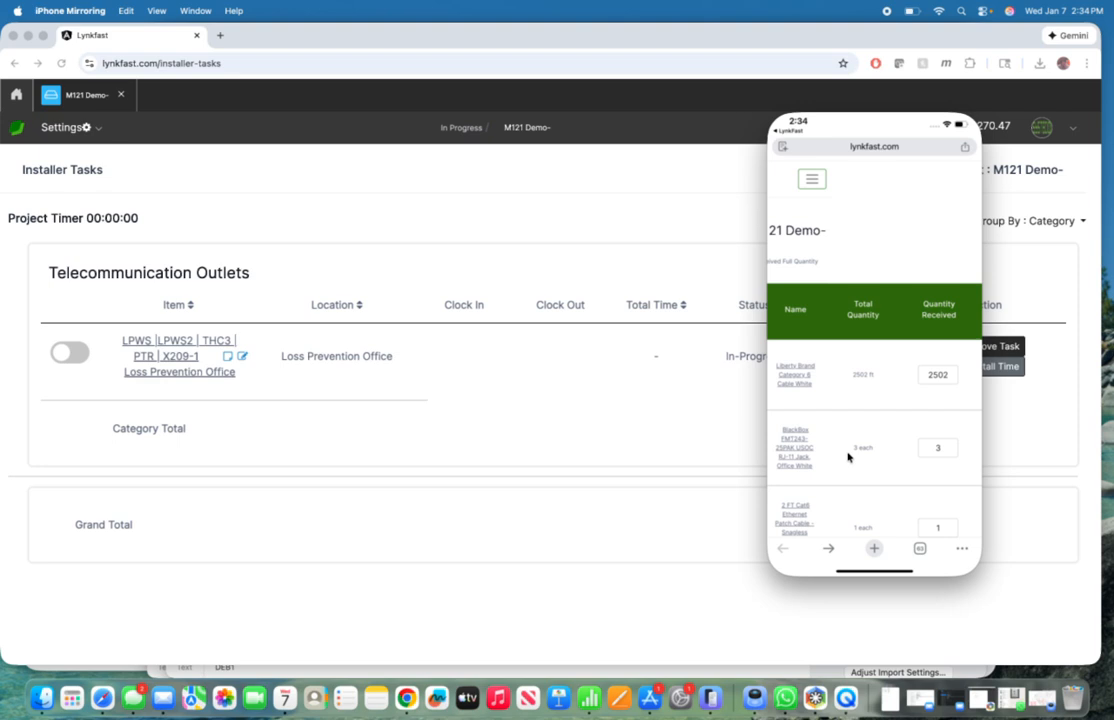
{"action": "scroll", "coordinate": [848, 457], "scroll_direction": "left", "scroll_amount": 1}
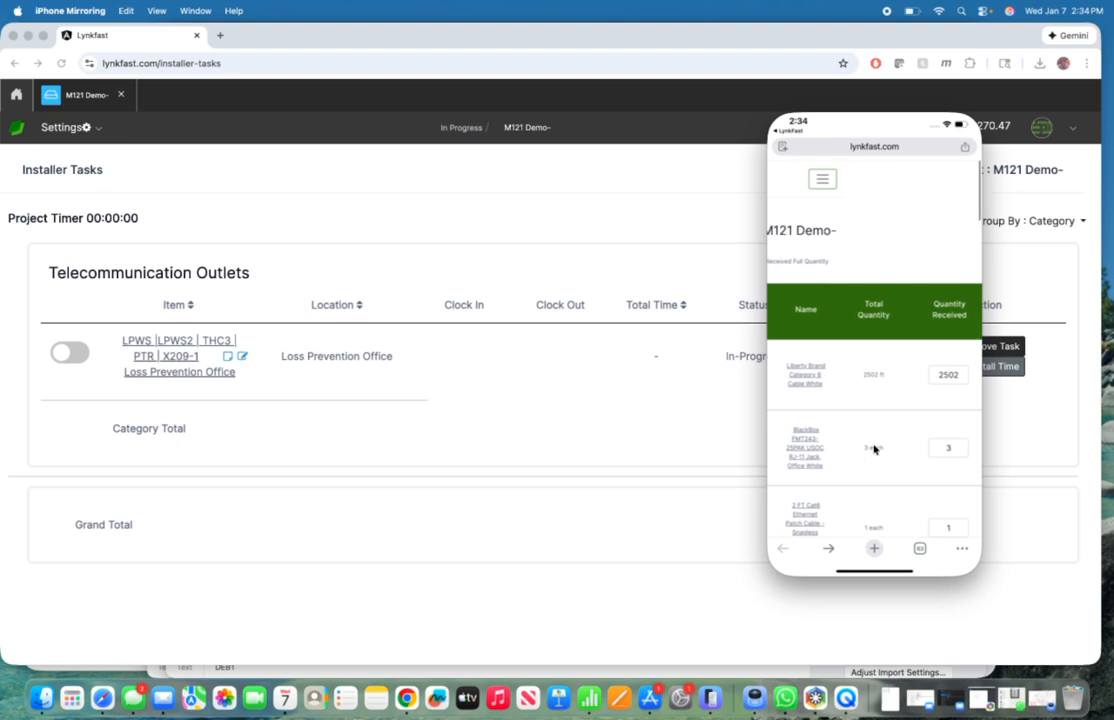
{"action": "left_click", "coordinate": [955, 448]}
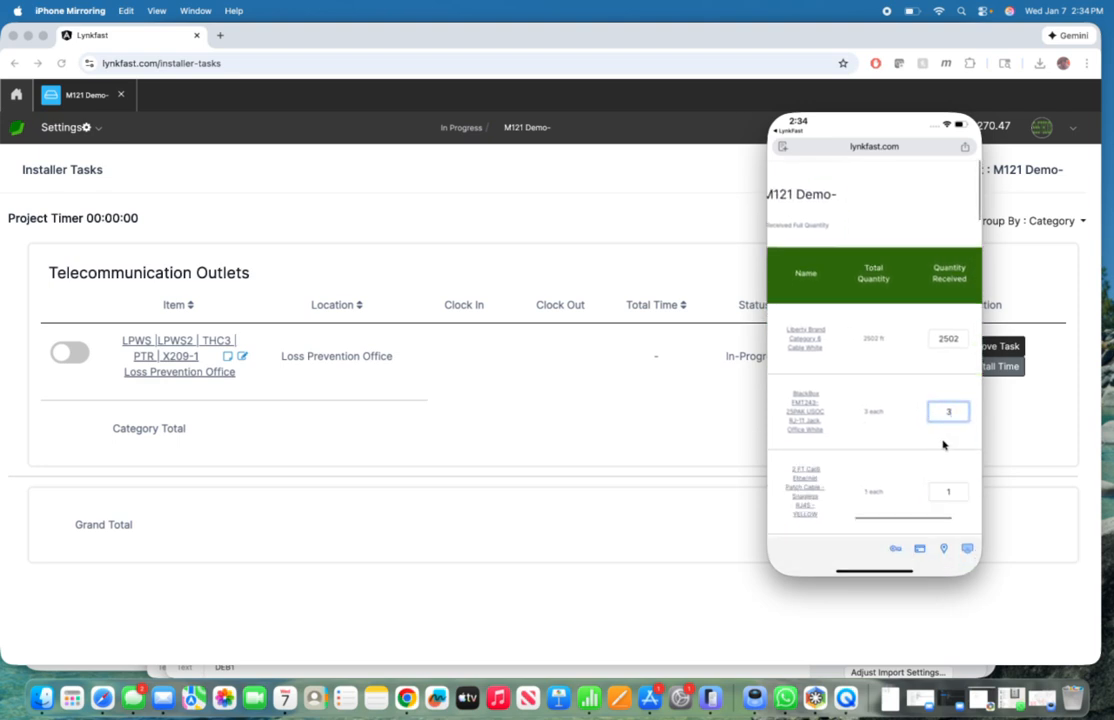
{"action": "key", "text": "BackSpace"}
{"action": "left_click", "coordinate": [904, 454]}
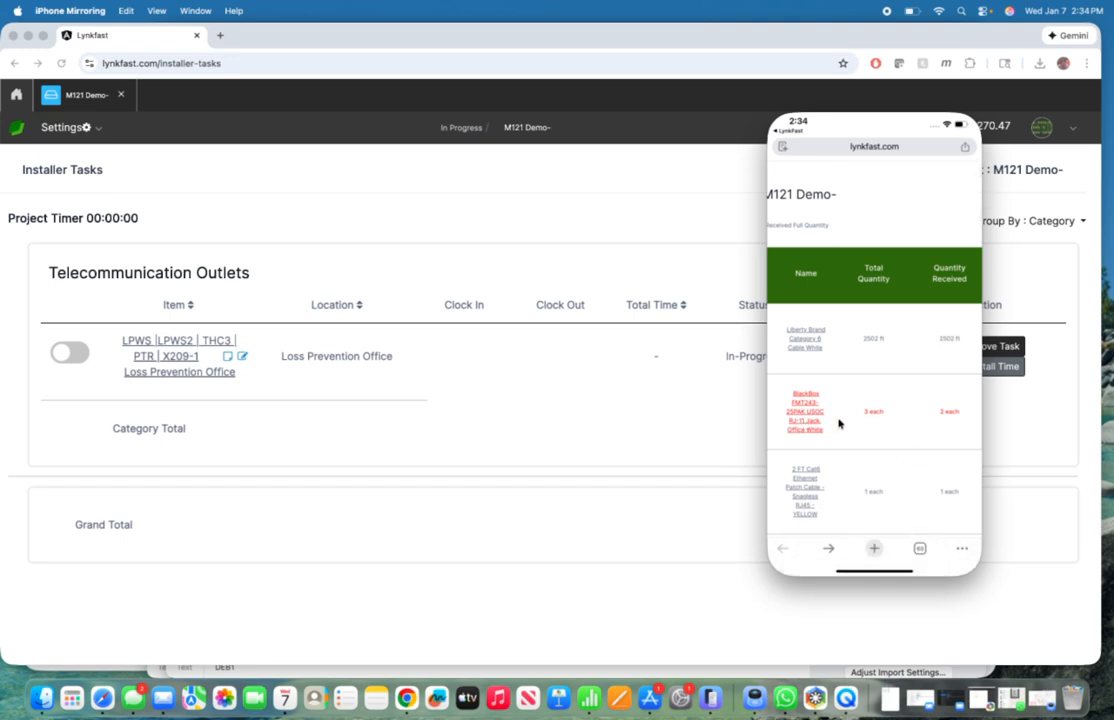
Step: Submit the received quantities from the end of the Bill of Materials on the phone
{"action": "scroll", "coordinate": [838, 423], "scroll_direction": "down", "scroll_amount": 10}
{"action": "scroll", "coordinate": [838, 423], "scroll_direction": "down", "scroll_amount": 10}
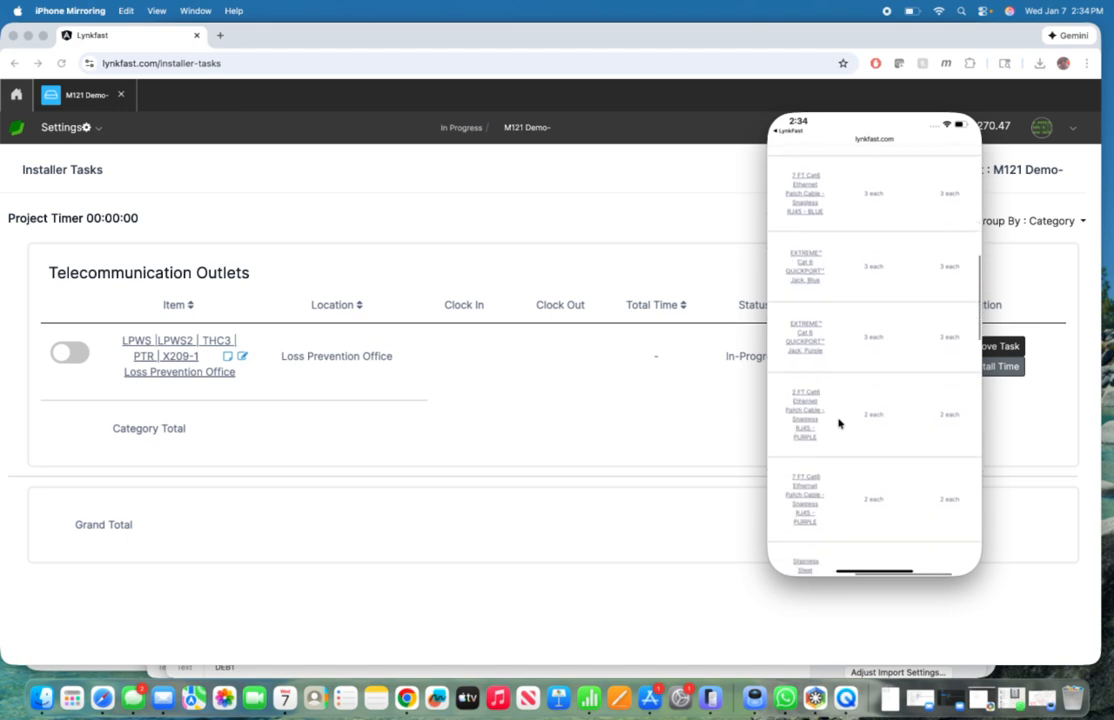
{"action": "scroll", "coordinate": [864, 380], "scroll_direction": "down", "scroll_amount": 10}
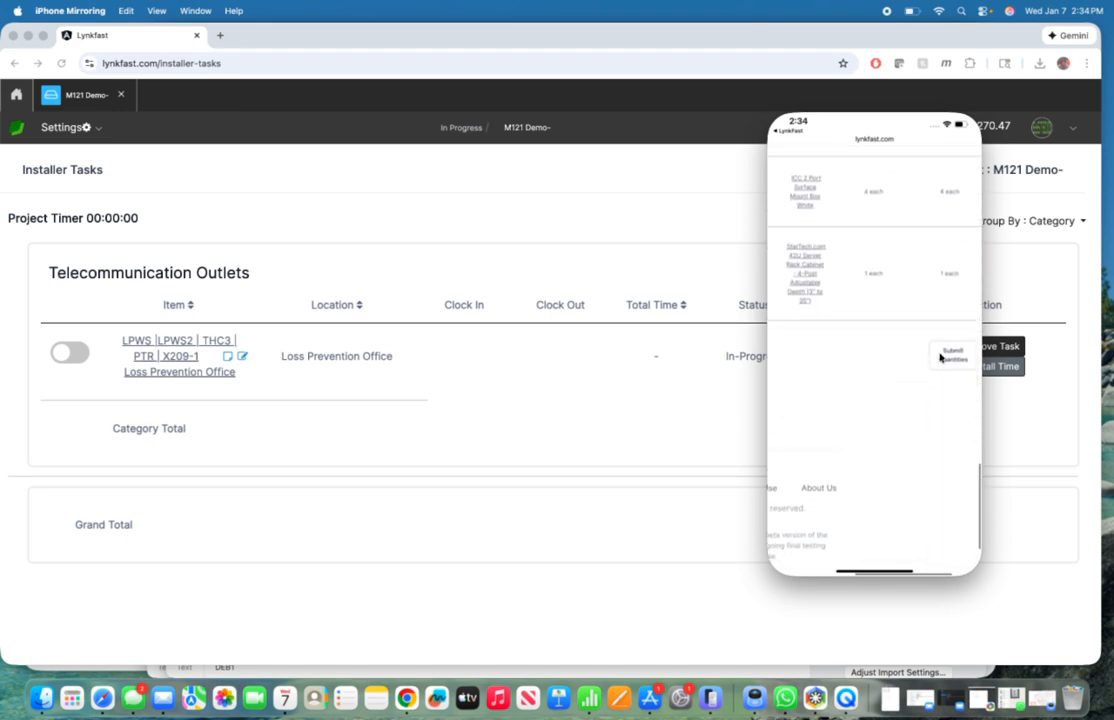
{"action": "left_click", "coordinate": [947, 358]}
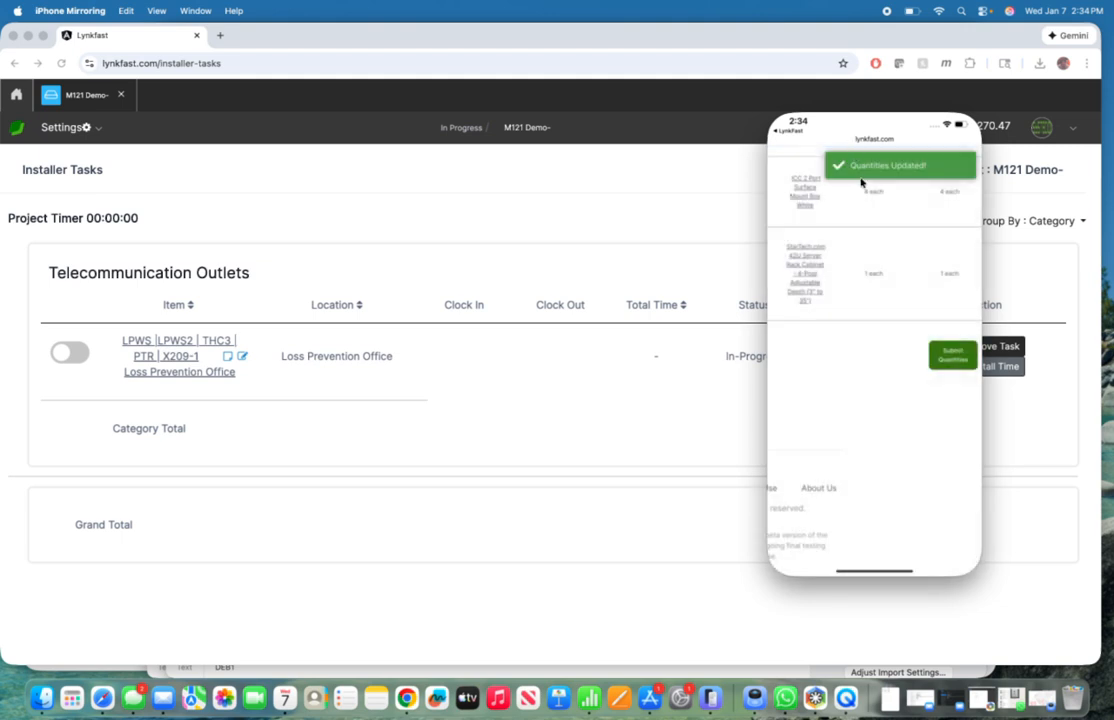
Step: Switch to Chrome, leave the installer tasks, and load the shared Bill of Materials page of the M121 Demo- project
{"action": "left_click", "coordinate": [648, 216]}
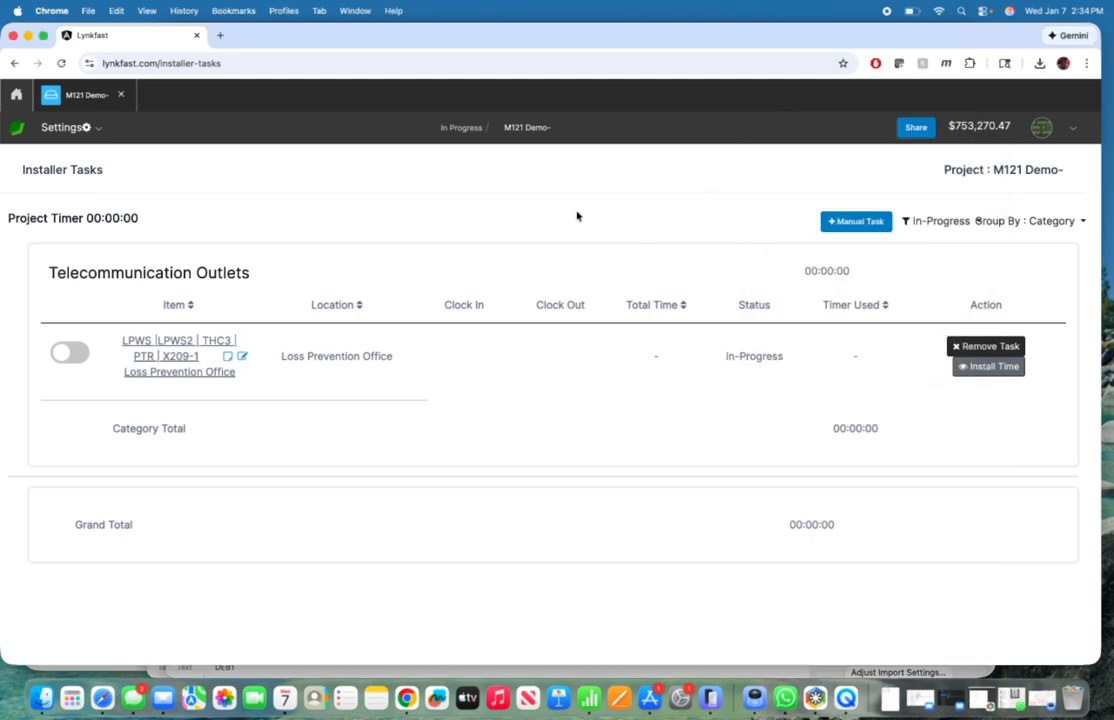
{"action": "left_click", "coordinate": [68, 95]}
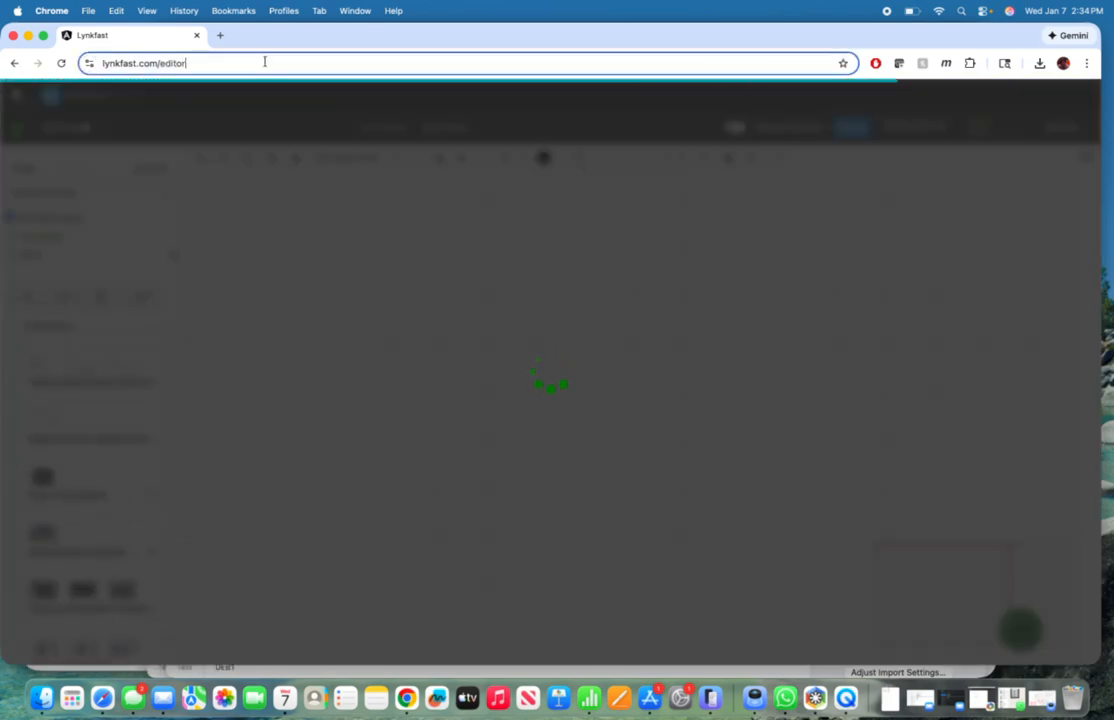
{"action": "left_click", "coordinate": [265, 62]}
{"action": "key", "text": "Return"}
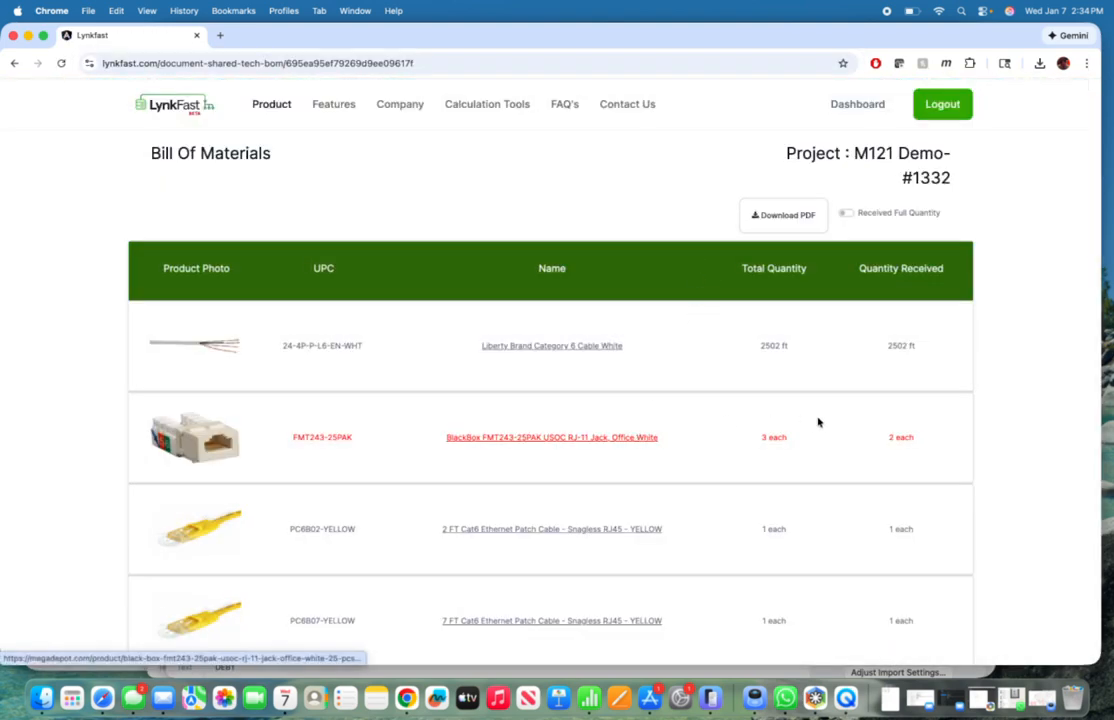
Step: Compare Total Quantity with Quantity Received for the BlackBox RJ-11 jack and examine the rest of the Bill of Materials
{"action": "left_click_drag", "start_coordinate": [762, 438], "coordinate": [779, 438]}
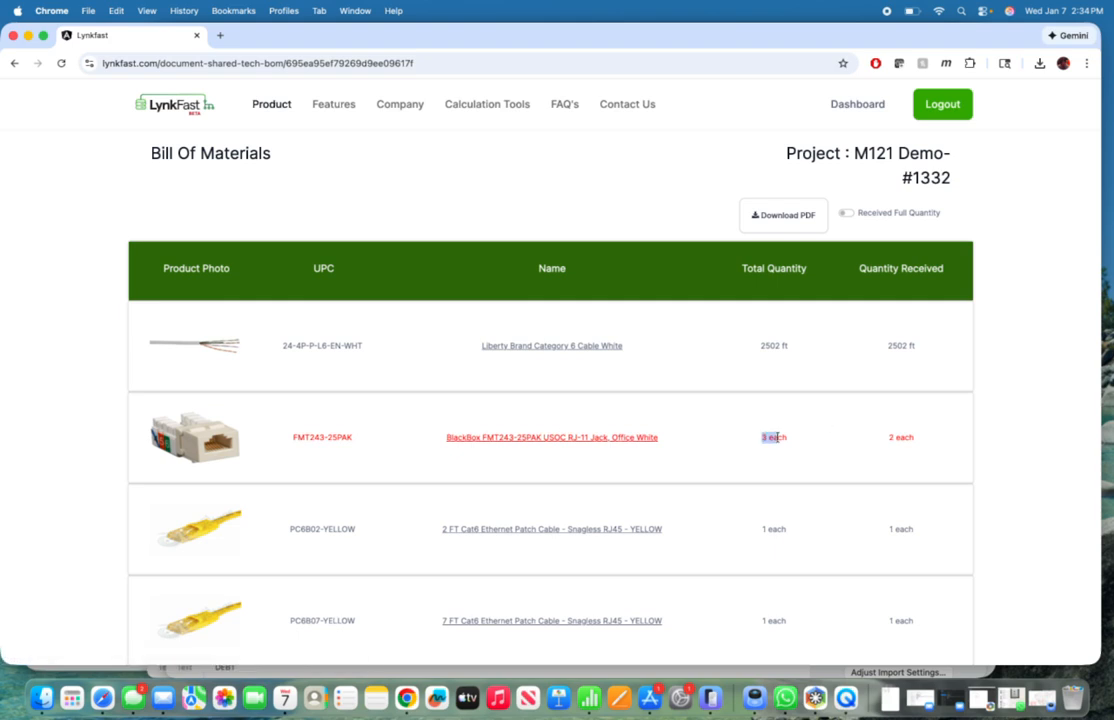
{"action": "left_click", "coordinate": [931, 426]}
{"action": "double_click", "coordinate": [763, 437]}
{"action": "scroll", "coordinate": [742, 305], "scroll_direction": "down", "scroll_amount": 1}
{"action": "scroll", "coordinate": [740, 316], "scroll_direction": "down", "scroll_amount": 15}
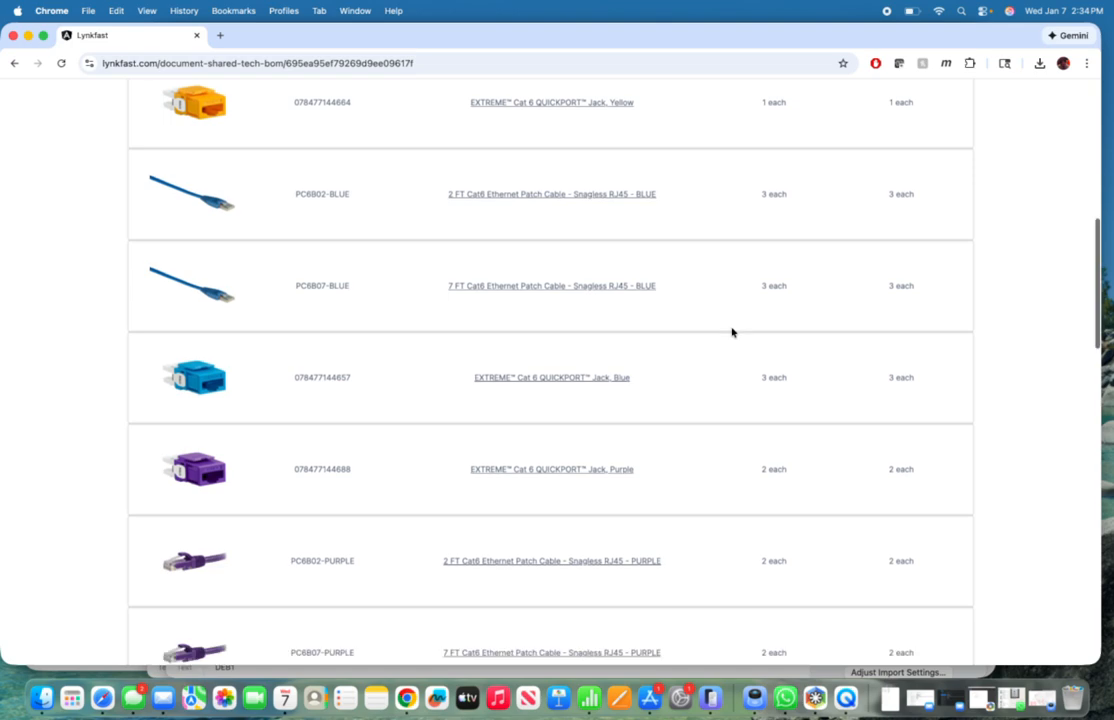
{"action": "scroll", "coordinate": [731, 332], "scroll_direction": "down", "scroll_amount": 10}
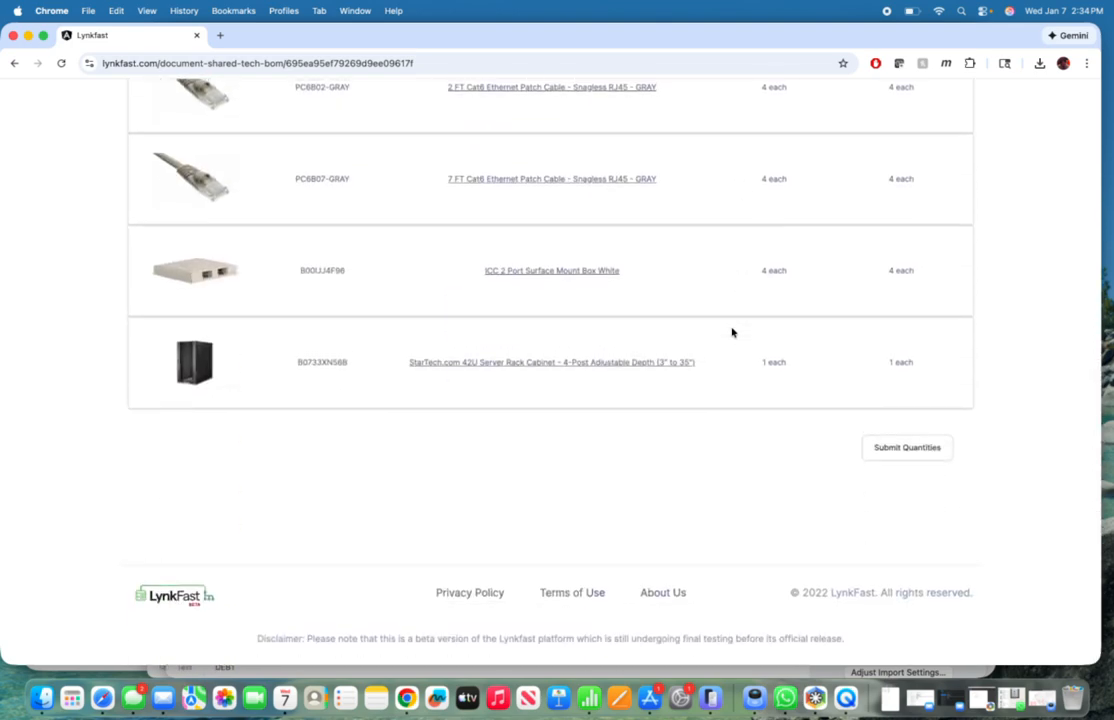
{"action": "scroll", "coordinate": [731, 332], "scroll_direction": "up", "scroll_amount": 20}
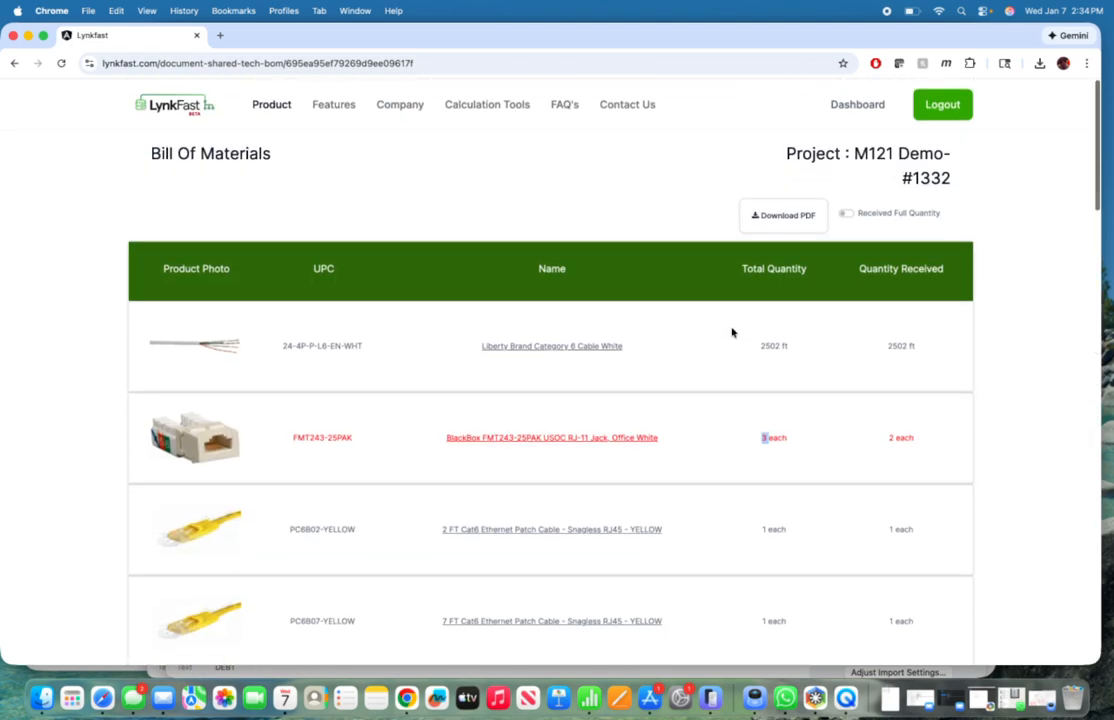
{"action": "left_click", "coordinate": [572, 184]}
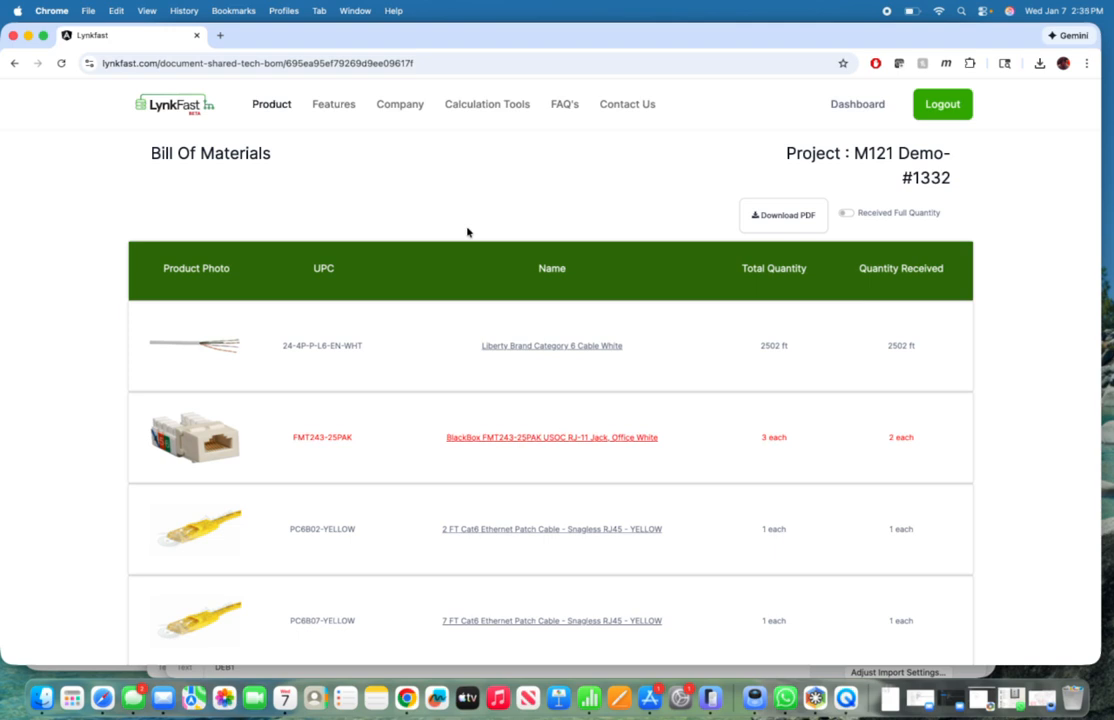
{"action": "scroll", "coordinate": [651, 203], "scroll_direction": "down", "scroll_amount": 3}
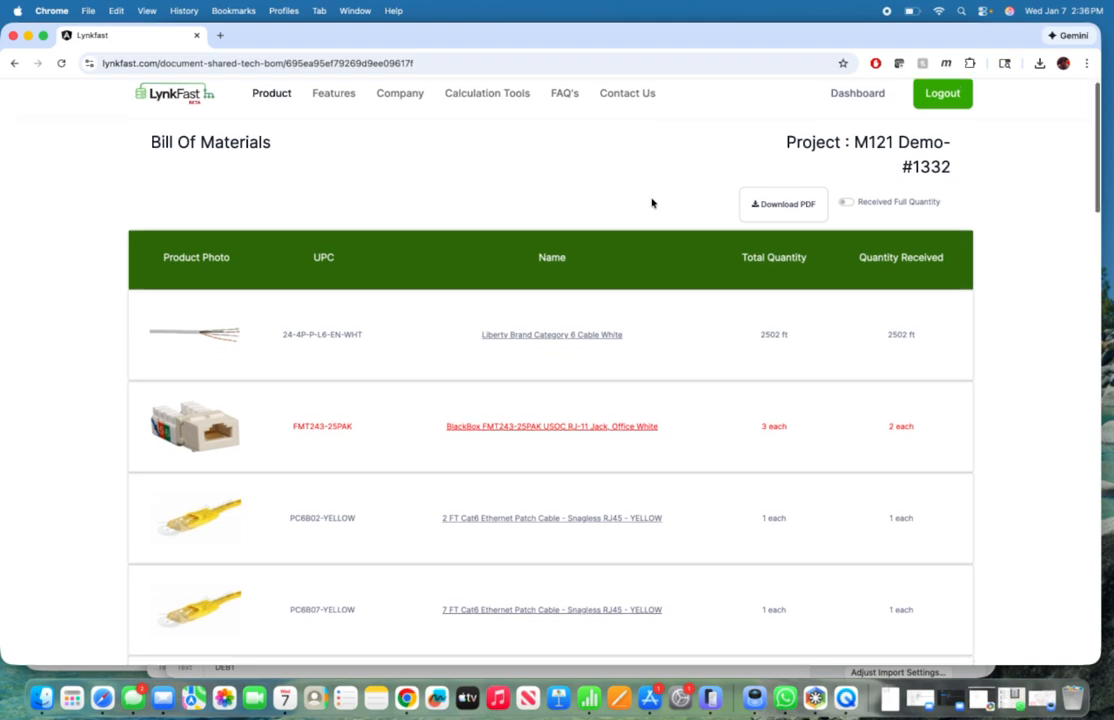
{"action": "scroll", "coordinate": [651, 203], "scroll_direction": "up", "scroll_amount": 3}
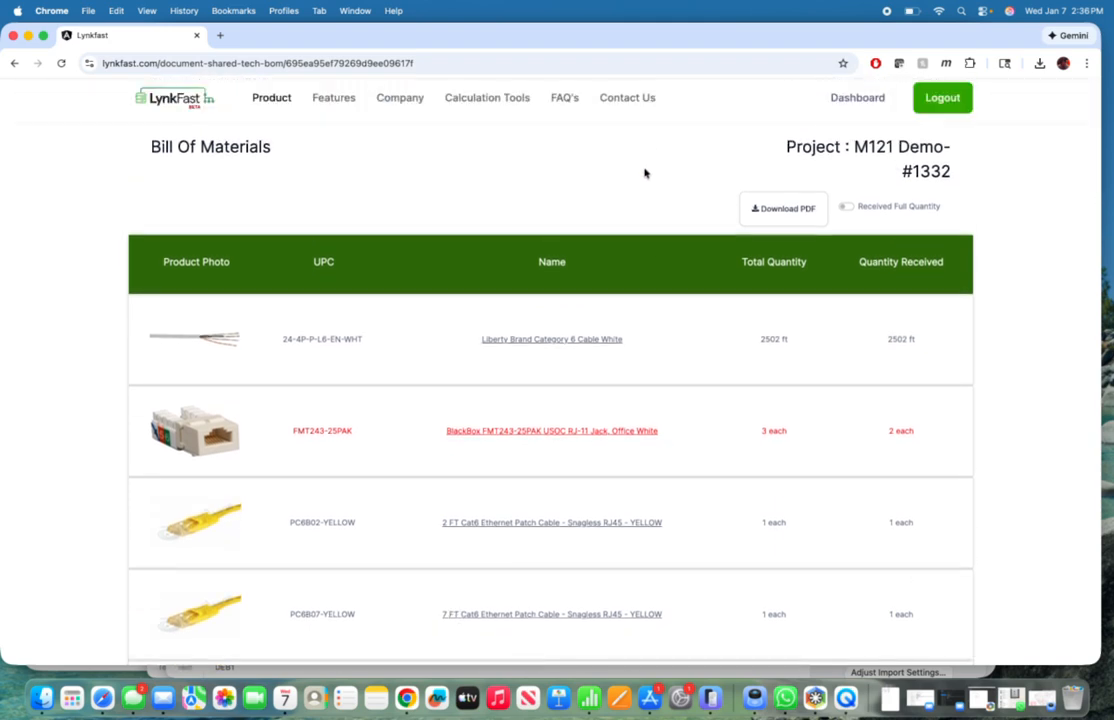
{"action": "scroll", "coordinate": [650, 177], "scroll_direction": "up", "scroll_amount": 1}
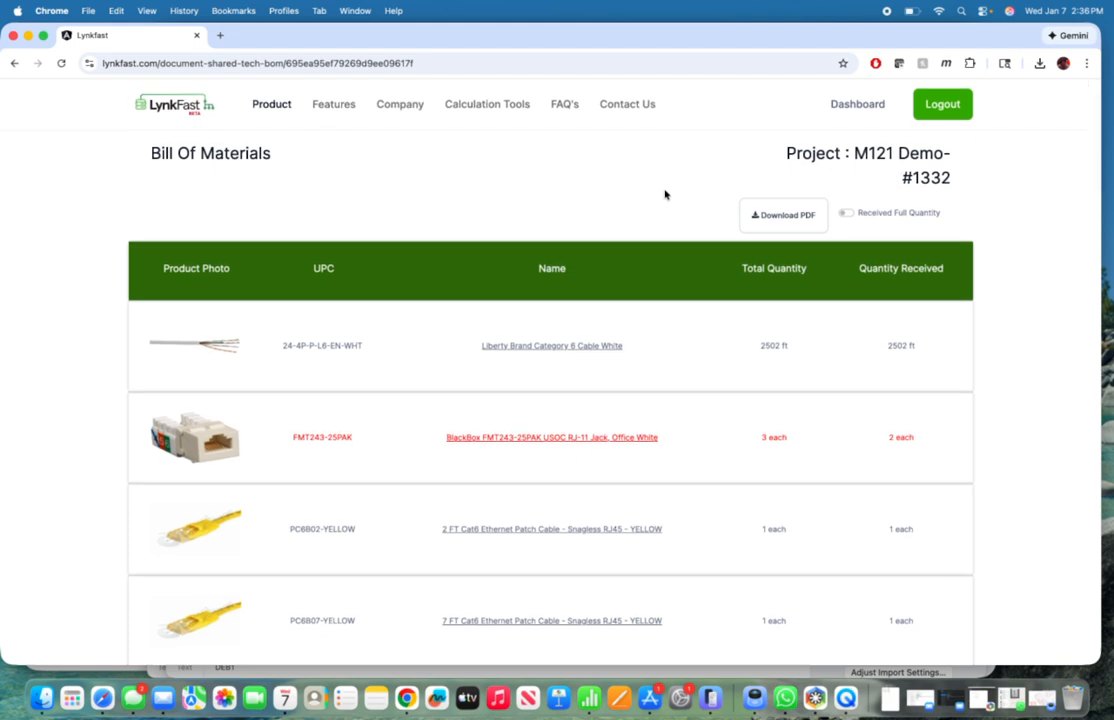